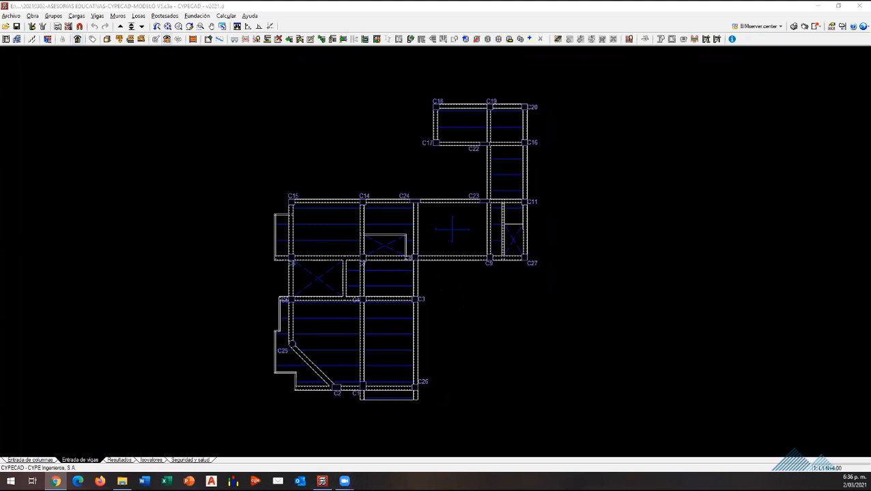
mouse_move(344, 481)
click(127, 169)
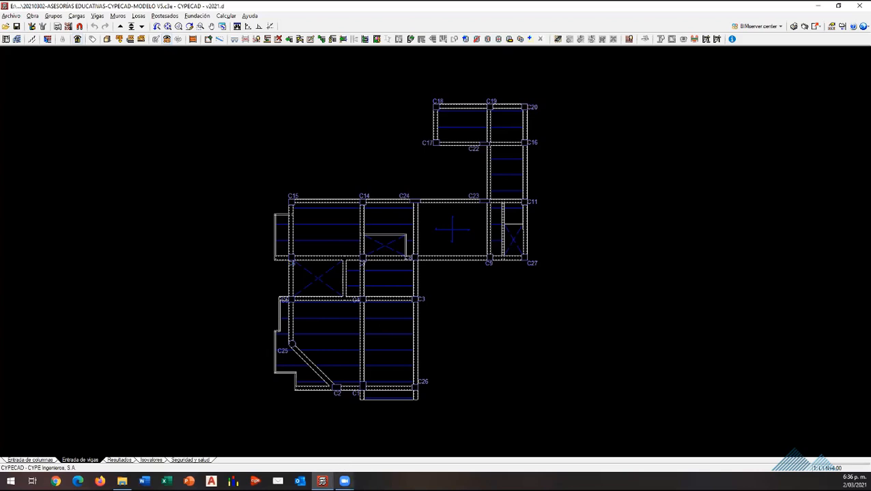
mouse_move(385, 414)
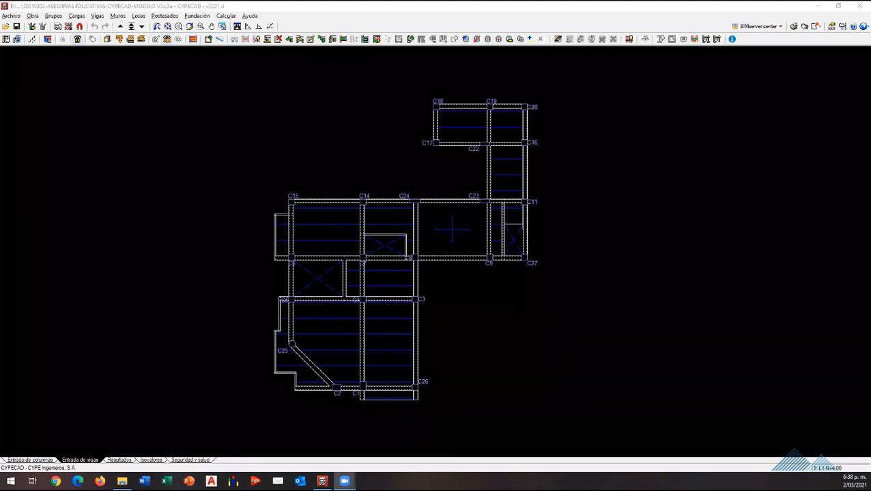
click(11, 16)
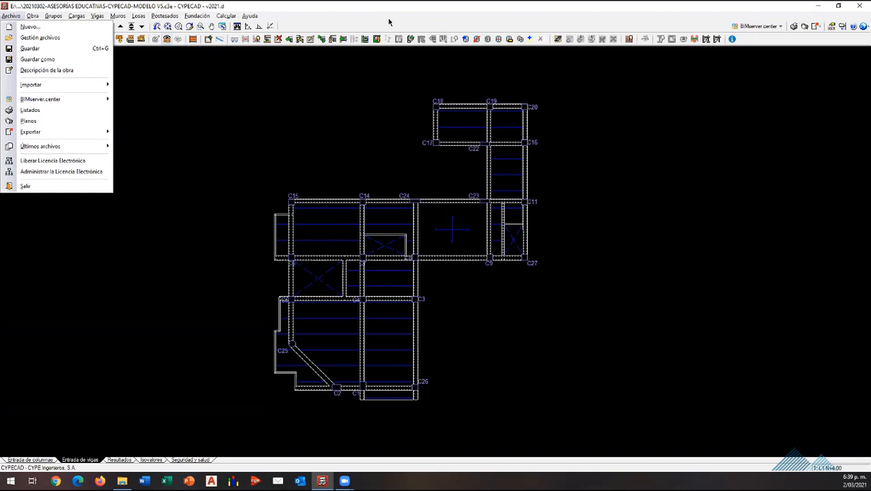
click(246, 41)
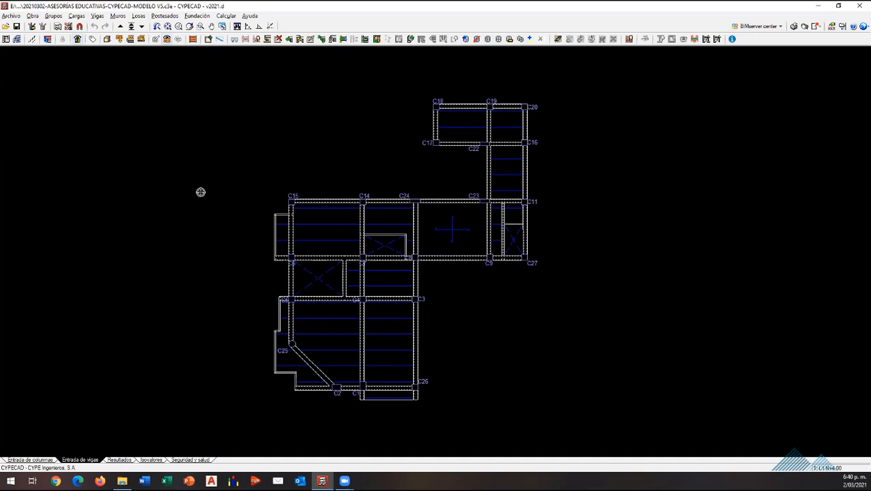
scroll(387, 345, up, 1)
scroll(415, 305, down, 1)
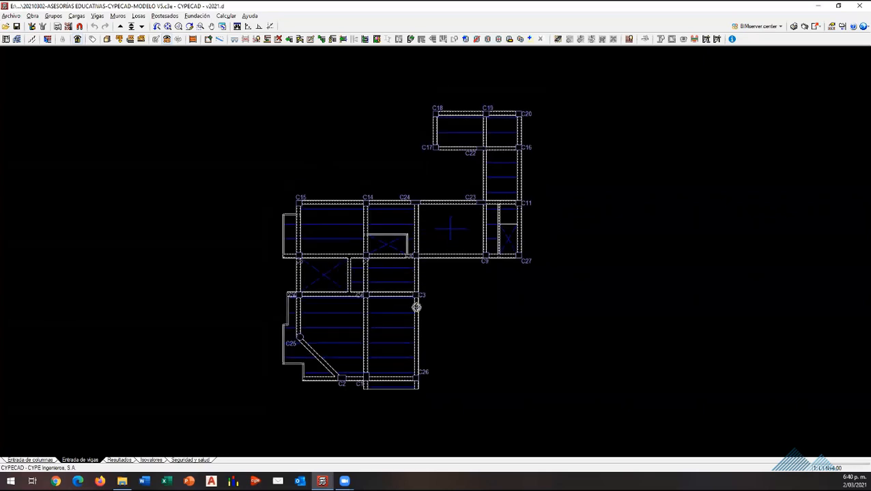
scroll(412, 305, up, 1)
scroll(426, 277, down, 3)
scroll(464, 260, up, 2)
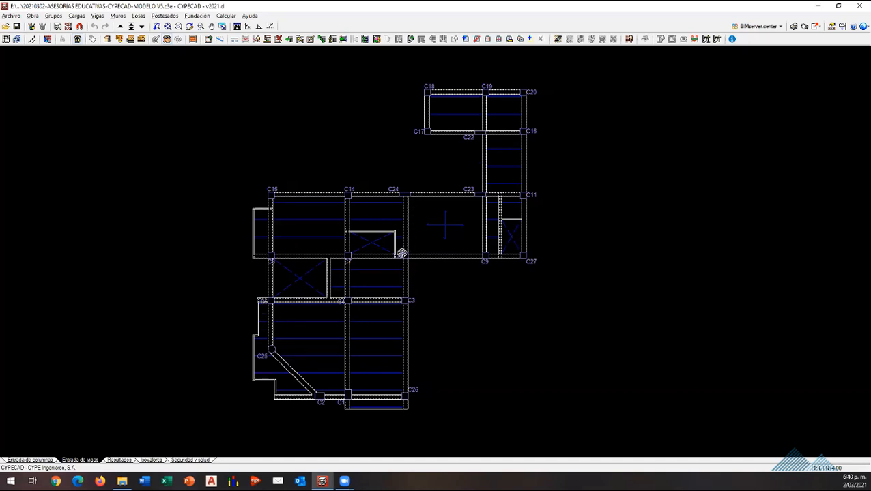
scroll(299, 319, down, 1)
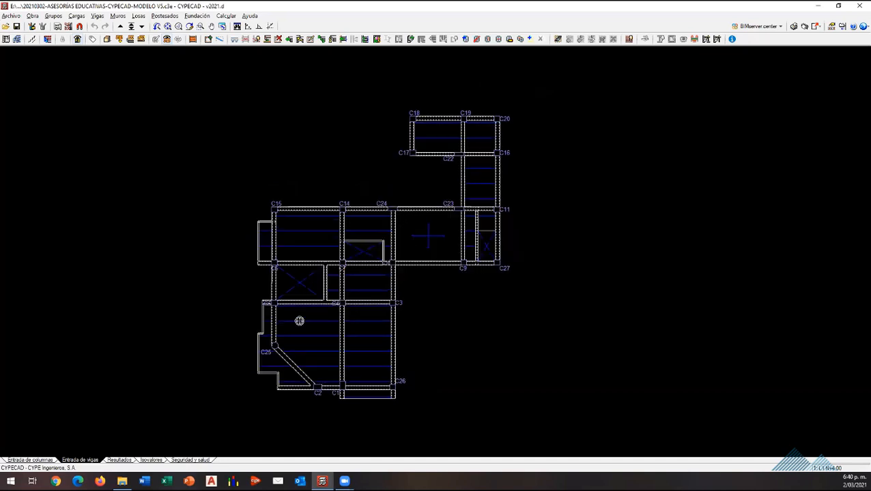
scroll(359, 335, down, 1)
scroll(360, 334, up, 1)
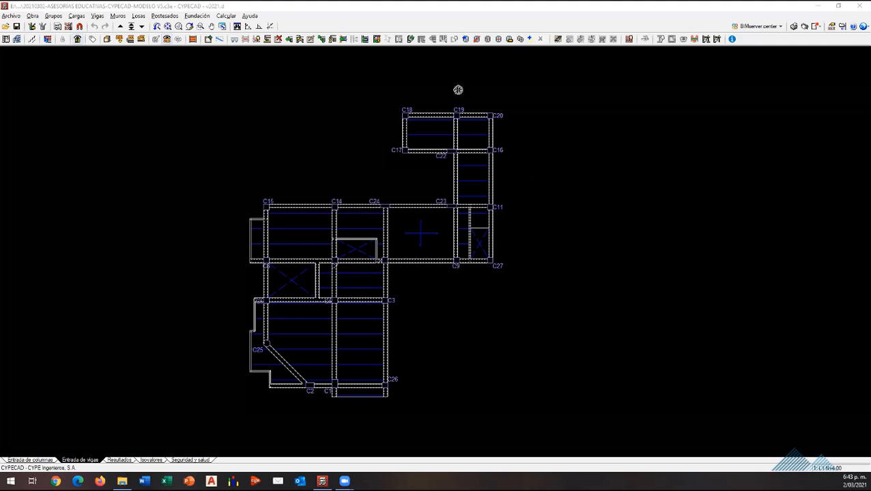
scroll(375, 351, down, 1)
scroll(381, 322, up, 2)
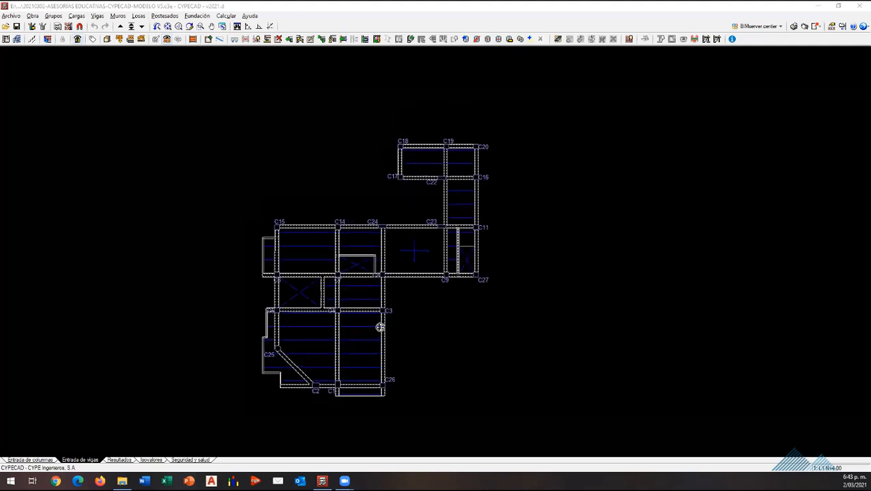
click(139, 16)
click(166, 26)
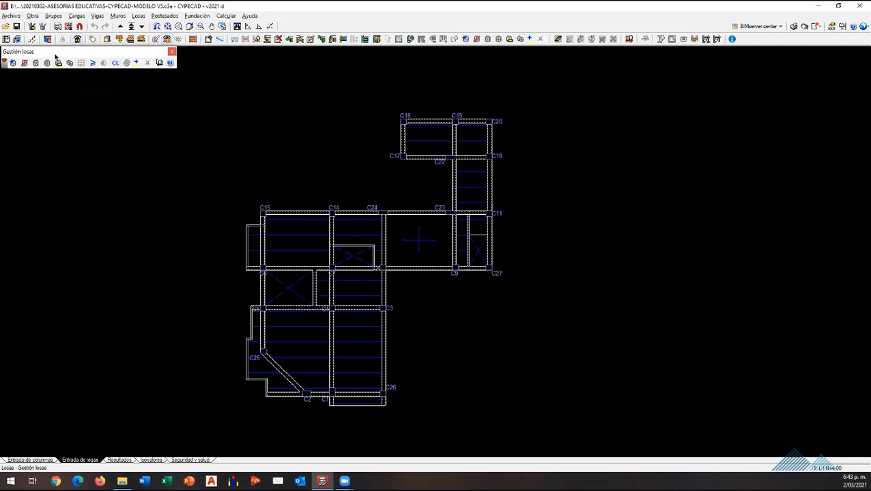
click(171, 51)
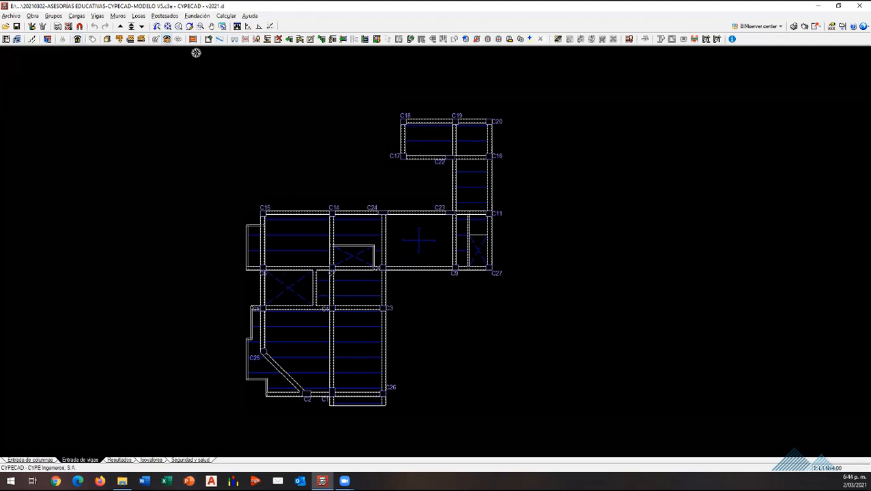
Step: Examine the new column options in the column entry view without creating a column, and look over the commands in the beam entry view
click(28, 460)
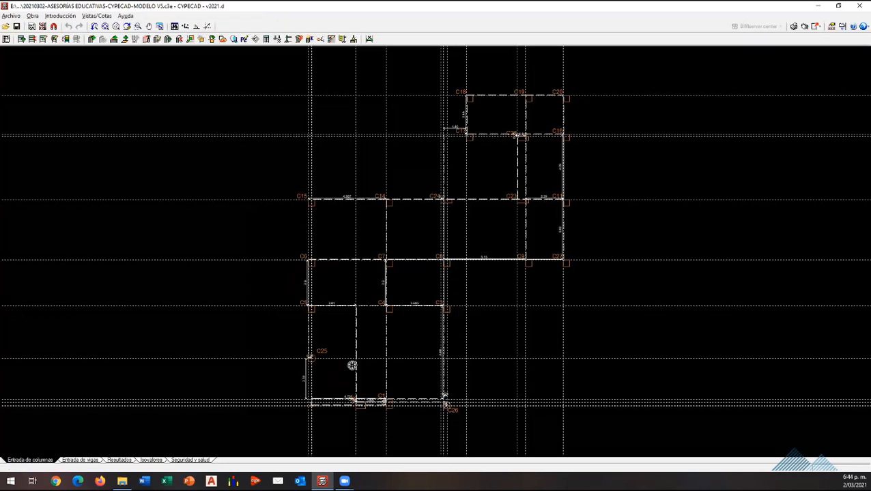
click(92, 40)
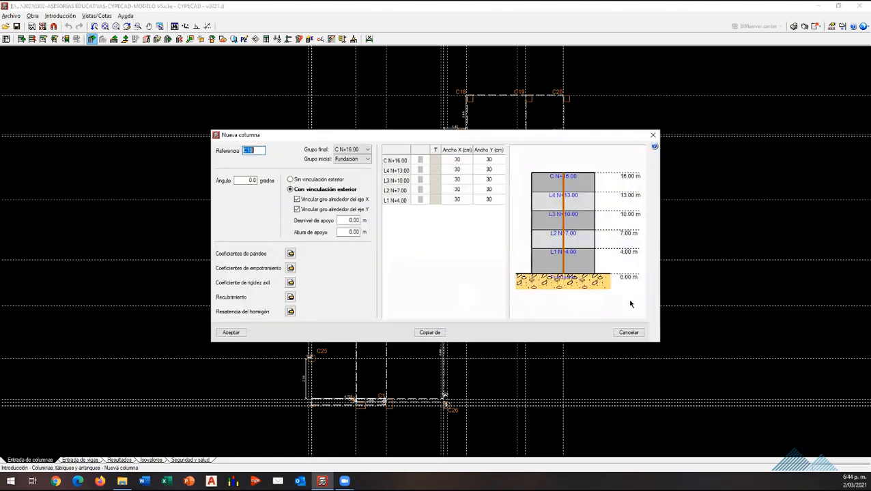
click(628, 333)
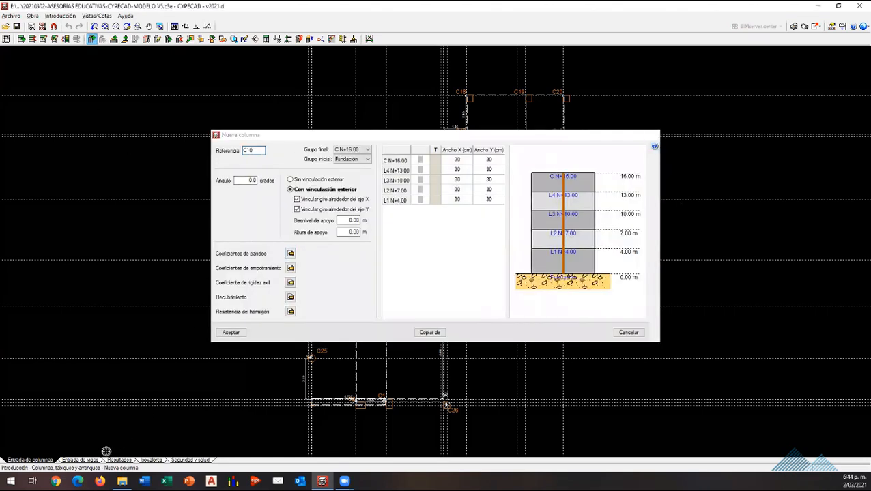
click(76, 460)
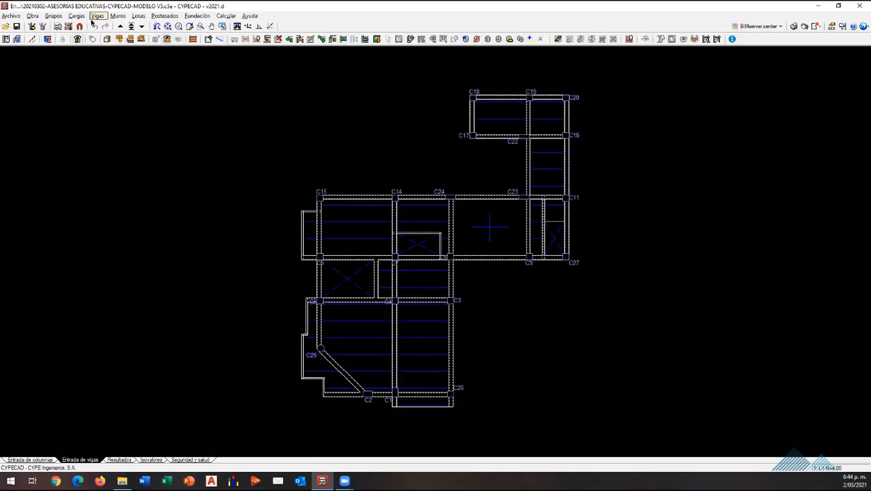
click(97, 16)
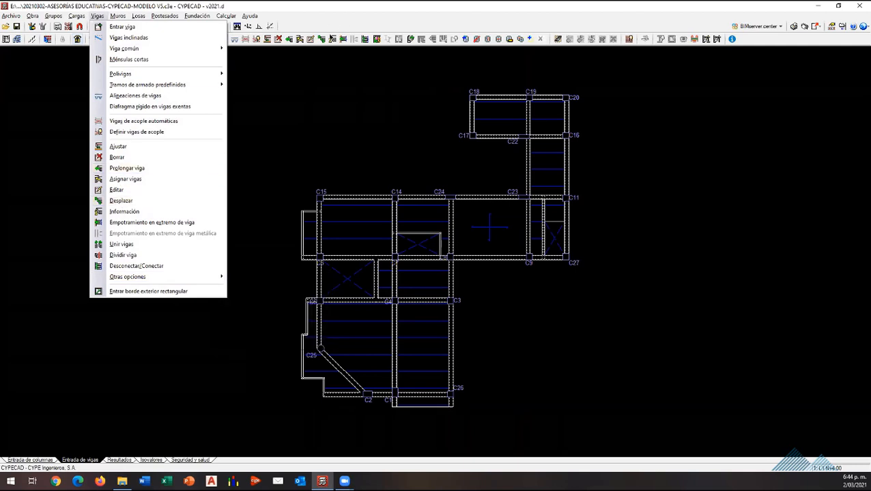
click(301, 30)
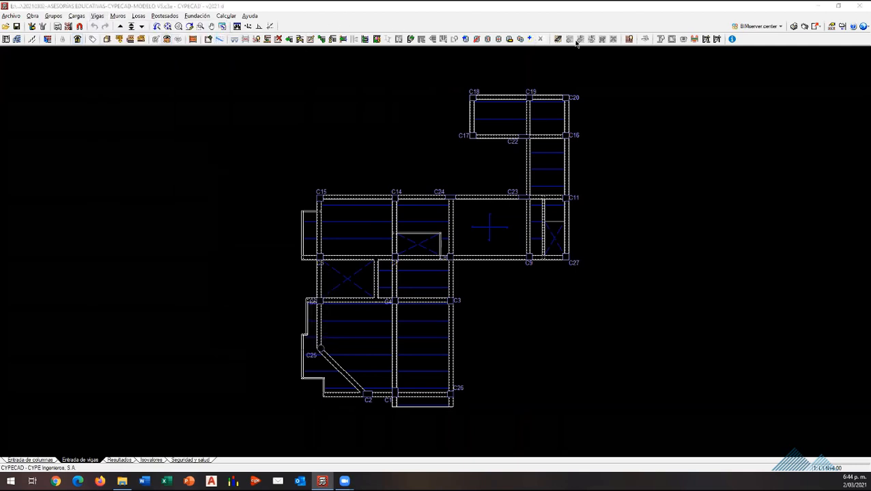
Step: Examine the joist, waffle and solid slab options for entering a new slab, and leave without placing one
click(138, 16)
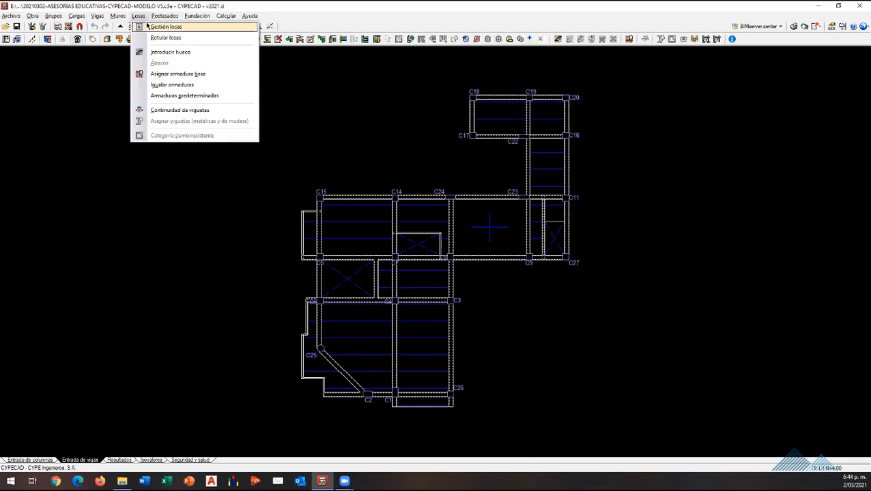
click(163, 27)
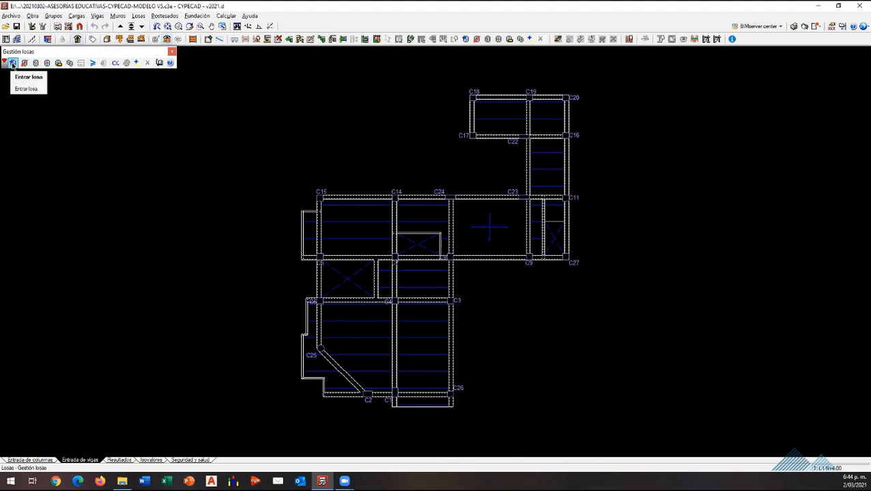
click(12, 65)
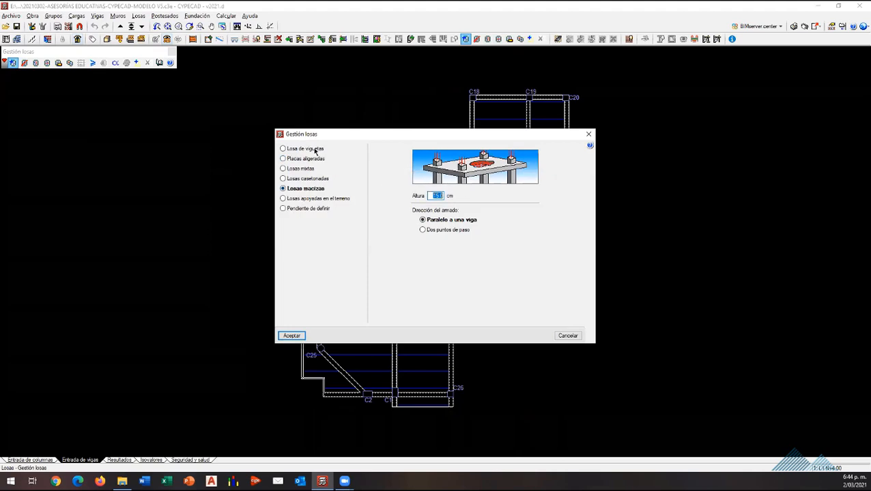
click(311, 149)
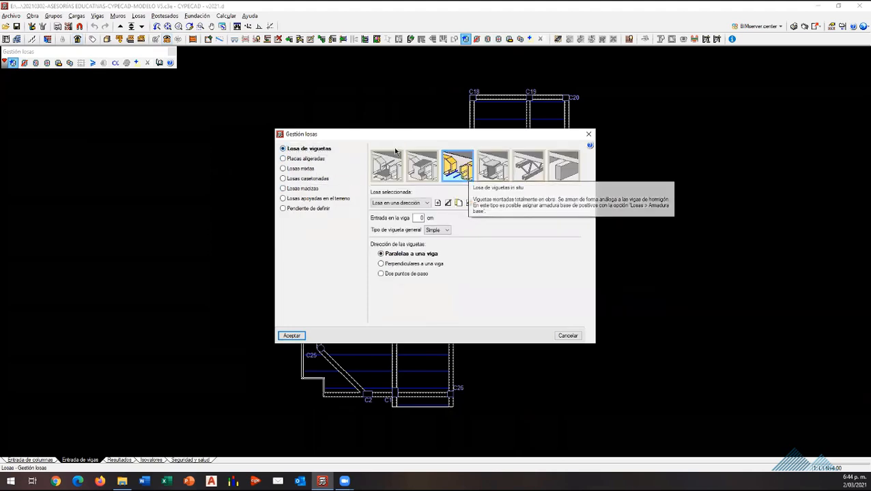
click(307, 178)
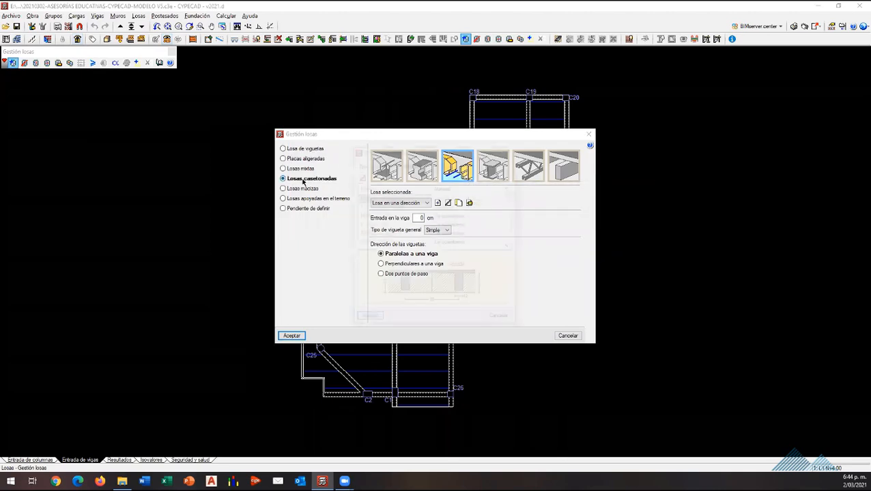
click(510, 151)
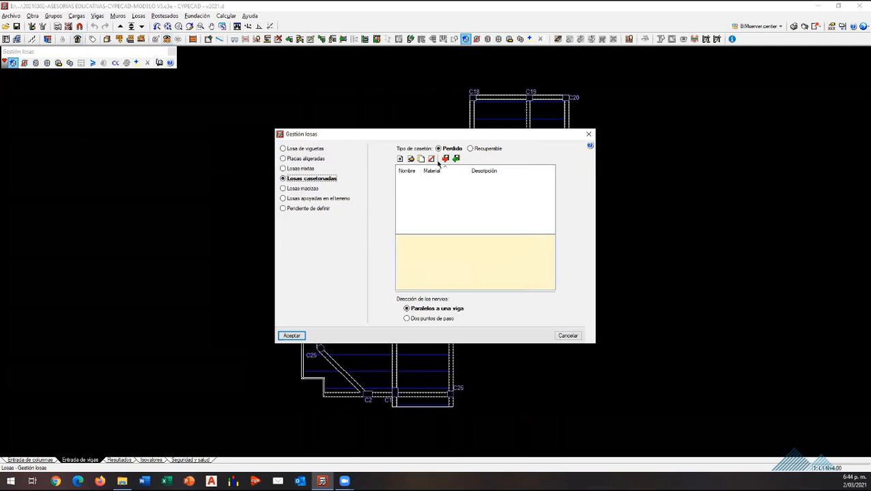
click(319, 150)
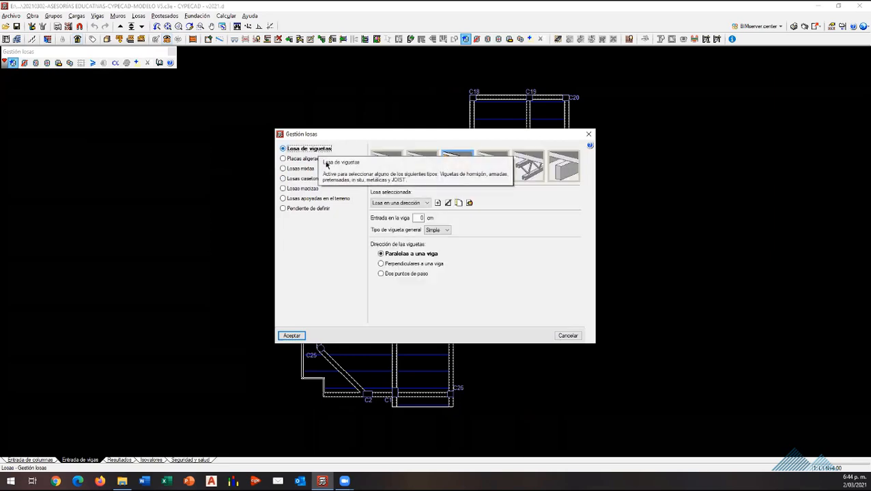
click(317, 190)
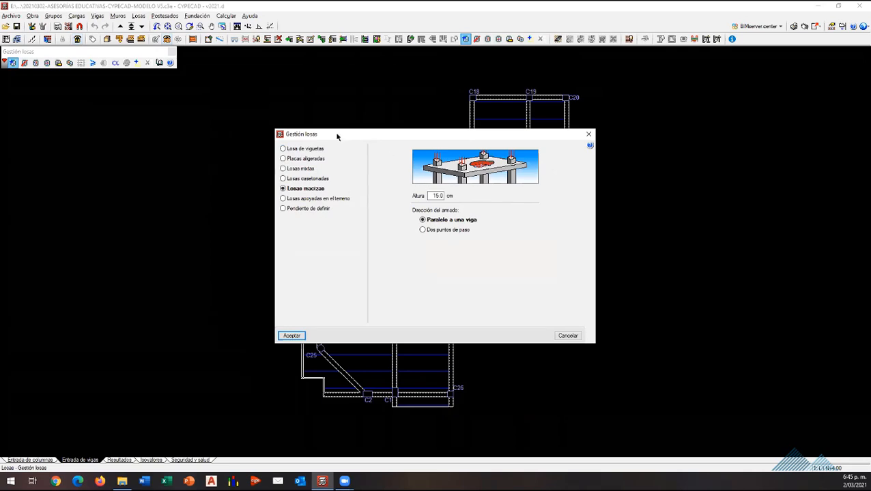
key(Escape)
Step: Examine the waffle slab library and the definition of the in-situ joist slab "Losa en una dirección", leaving both unchanged
scroll(320, 285, down, 4)
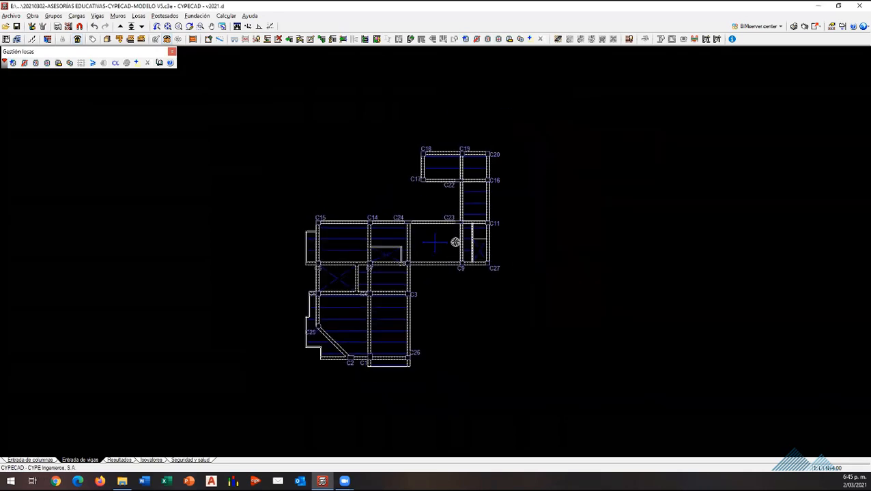
scroll(460, 256, up, 4)
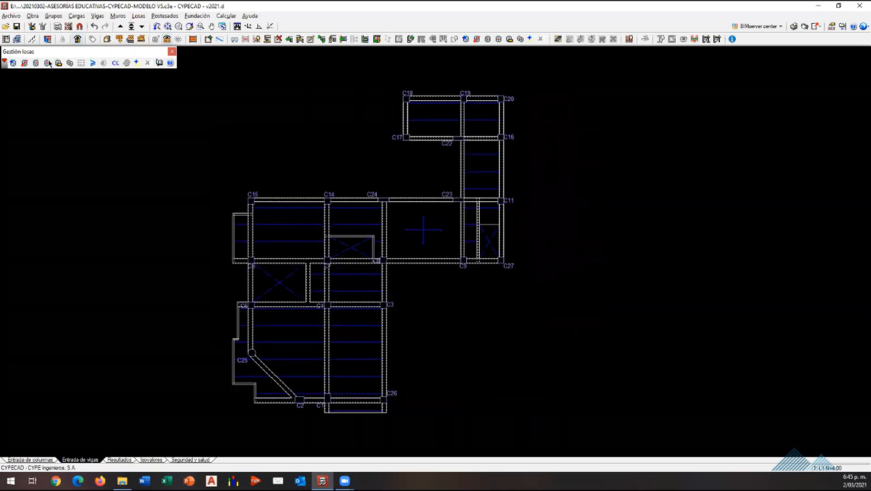
click(69, 63)
click(139, 15)
click(149, 28)
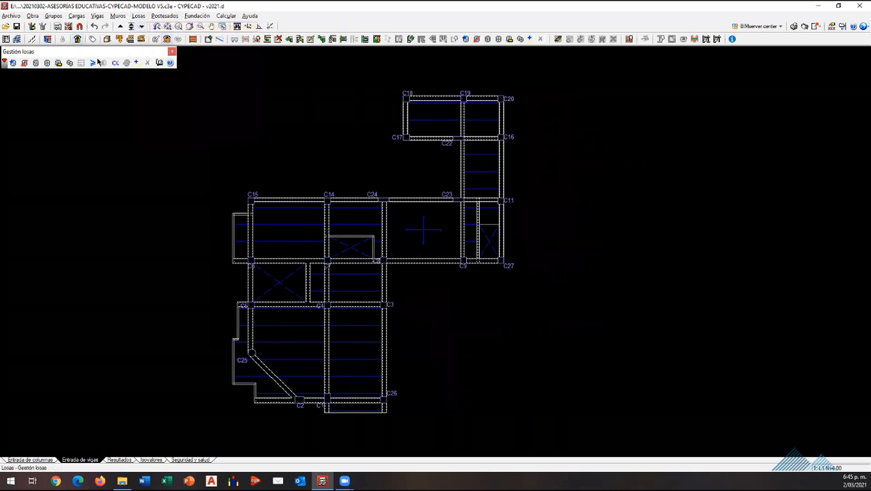
click(12, 62)
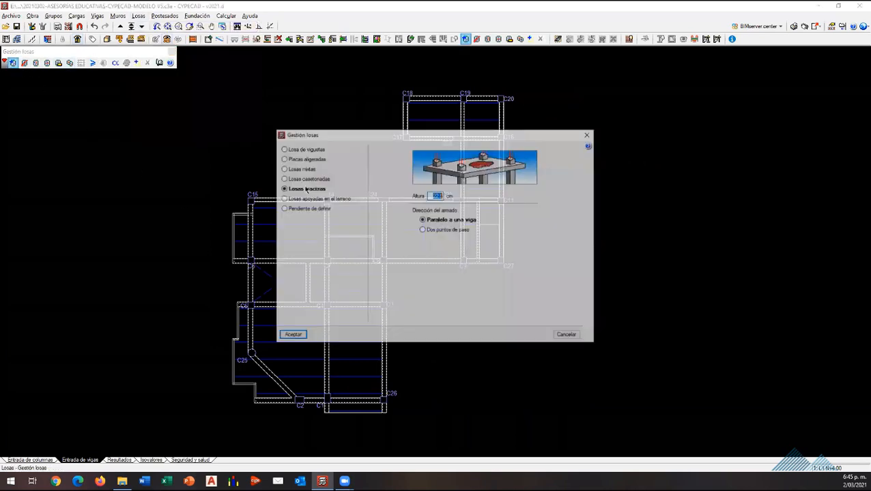
click(305, 179)
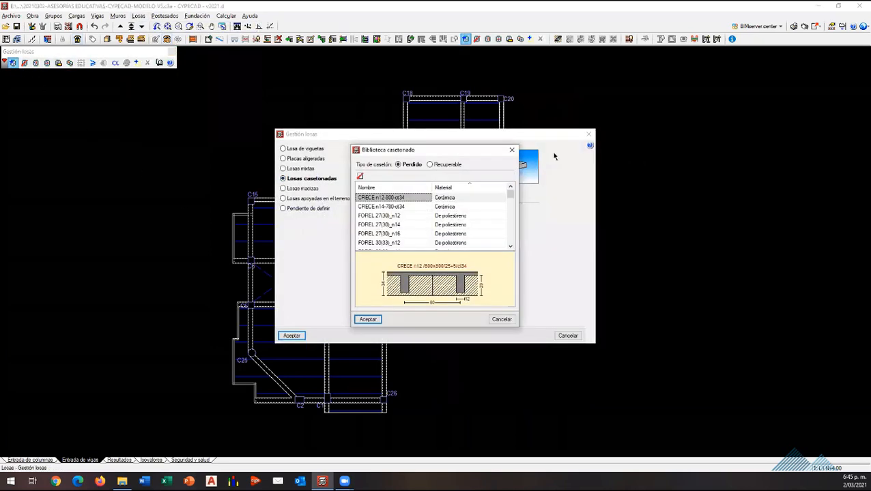
click(282, 148)
click(283, 148)
click(421, 203)
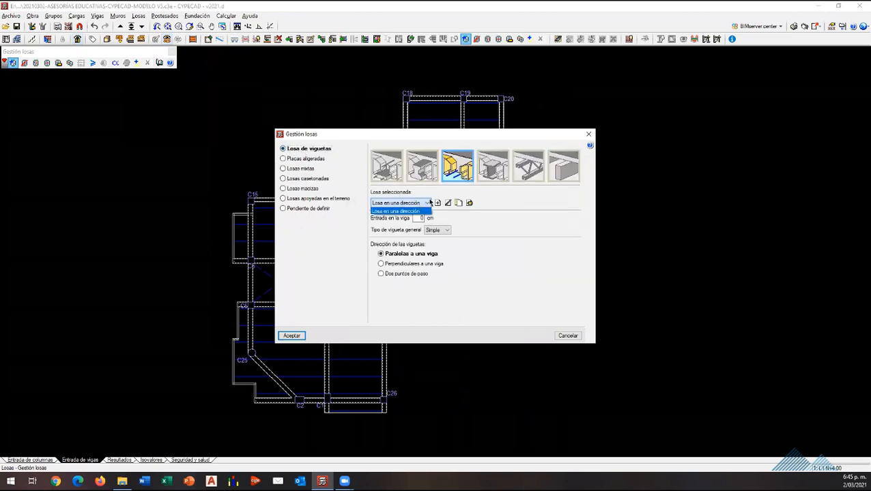
click(419, 211)
click(469, 203)
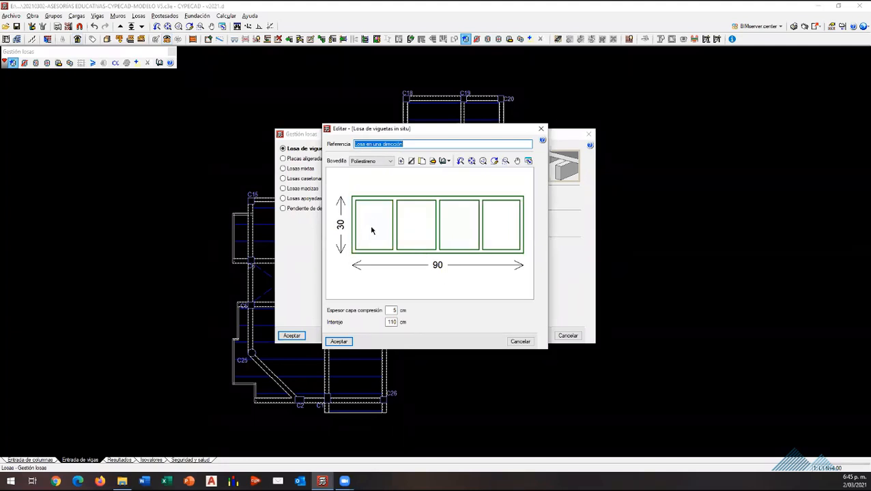
click(541, 128)
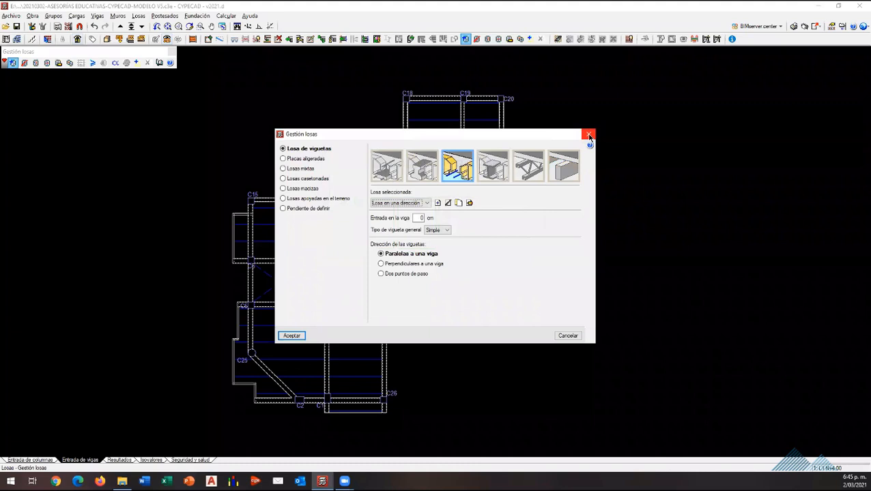
click(589, 136)
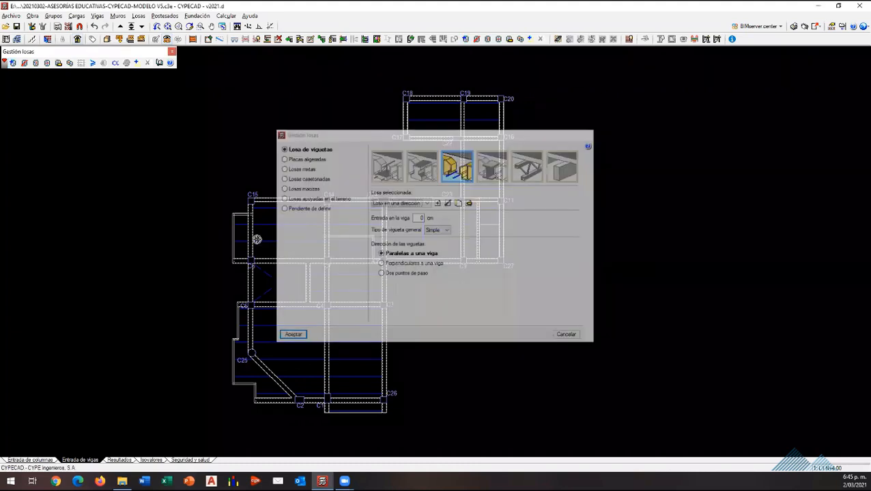
Step: Choose Ø3/8" cada 15 as the upper longitudinal base reinforcement for the solid slab beneath columns C24 and C23
click(138, 16)
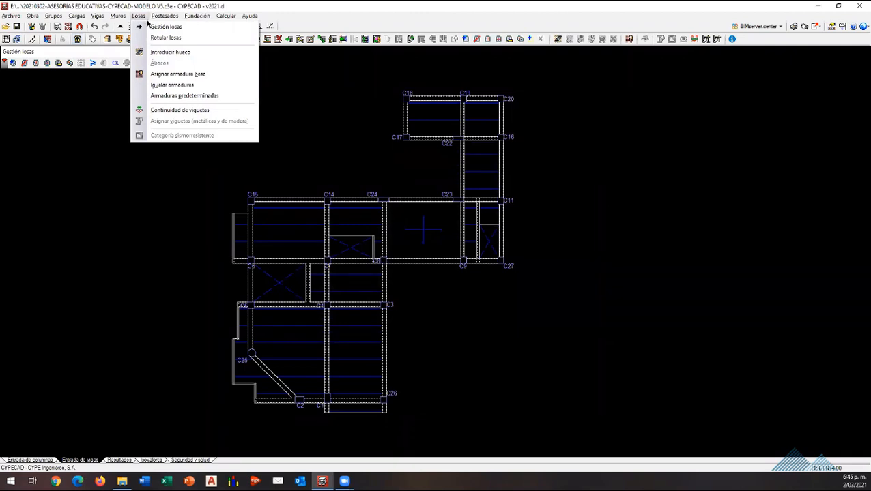
click(432, 245)
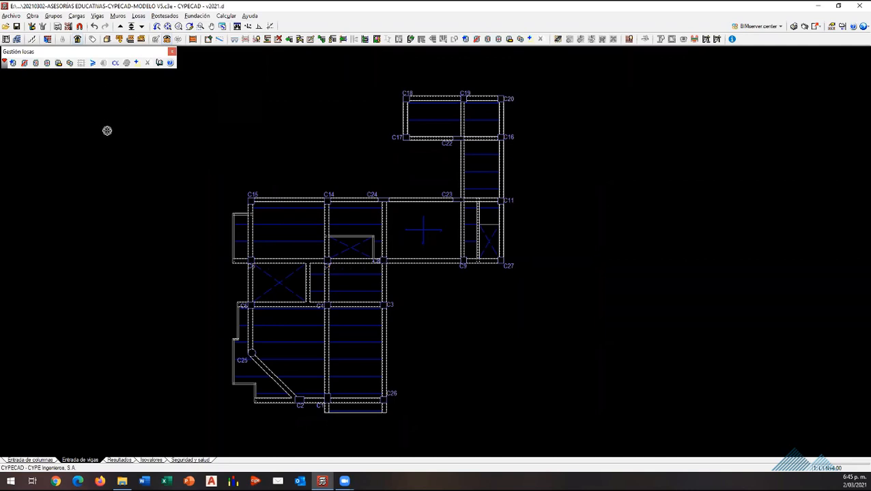
click(138, 16)
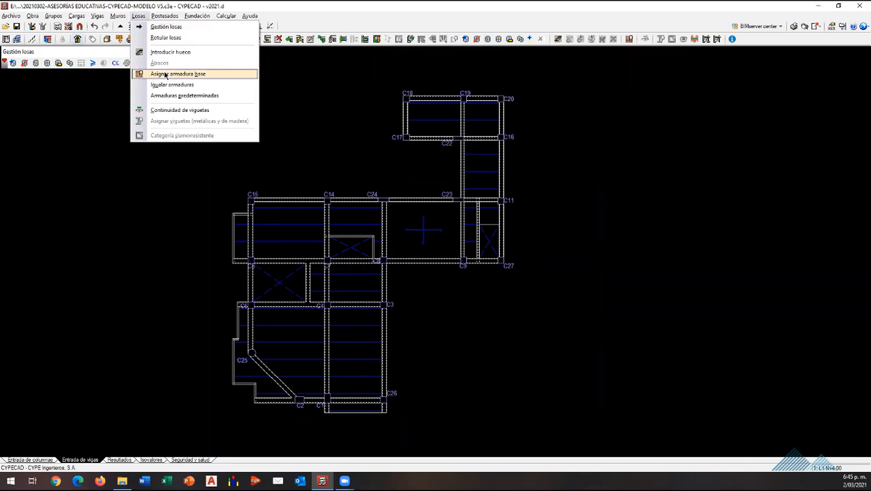
click(165, 75)
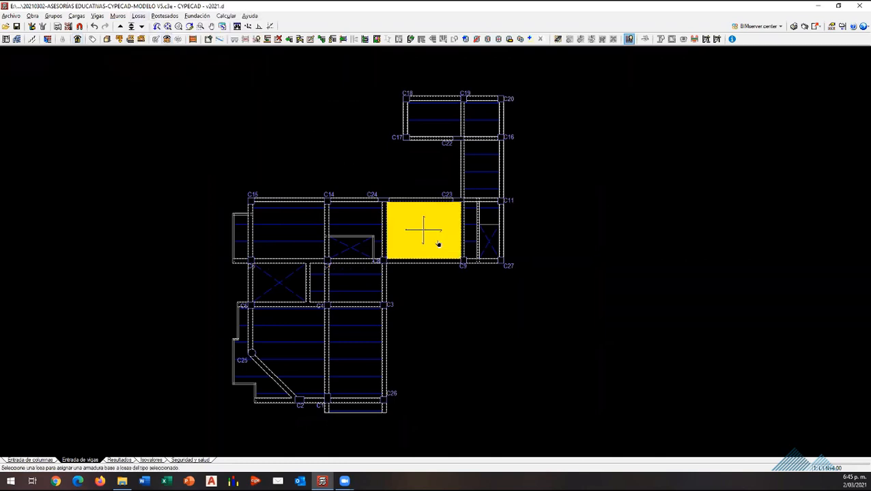
click(437, 244)
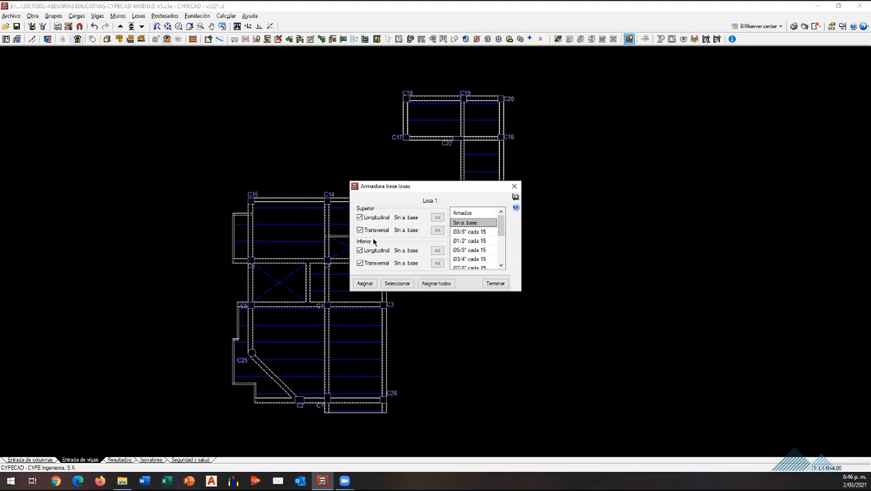
click(470, 232)
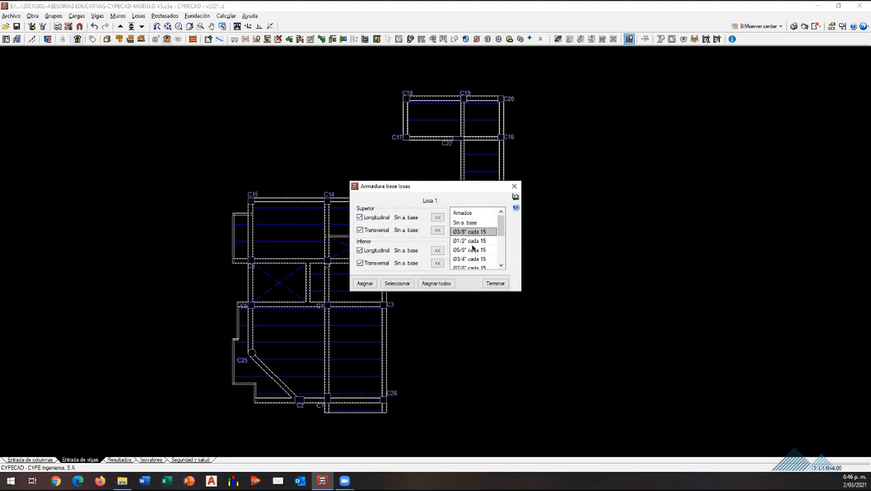
click(437, 217)
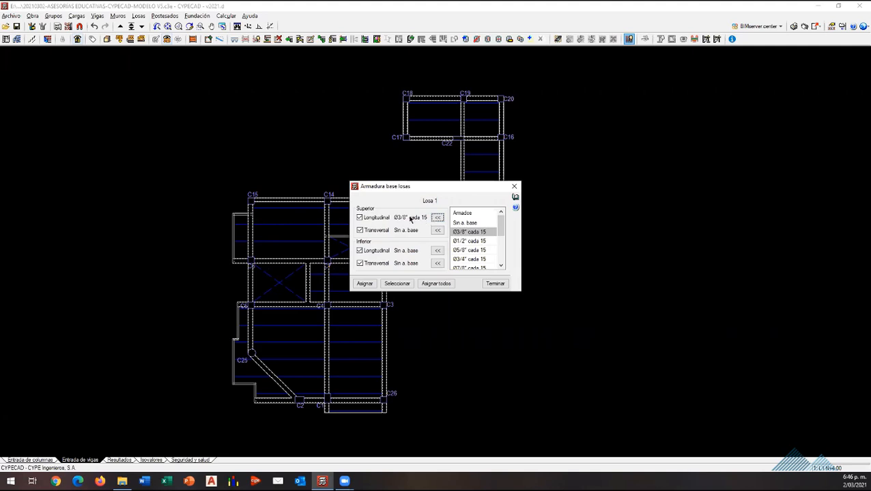
Step: Examine the bar diameters and spacings available for the solid slab's base reinforcement, from Sin a. base to Ø1" cada 5
click(472, 249)
scroll(475, 247, down, 3)
scroll(475, 249, up, 3)
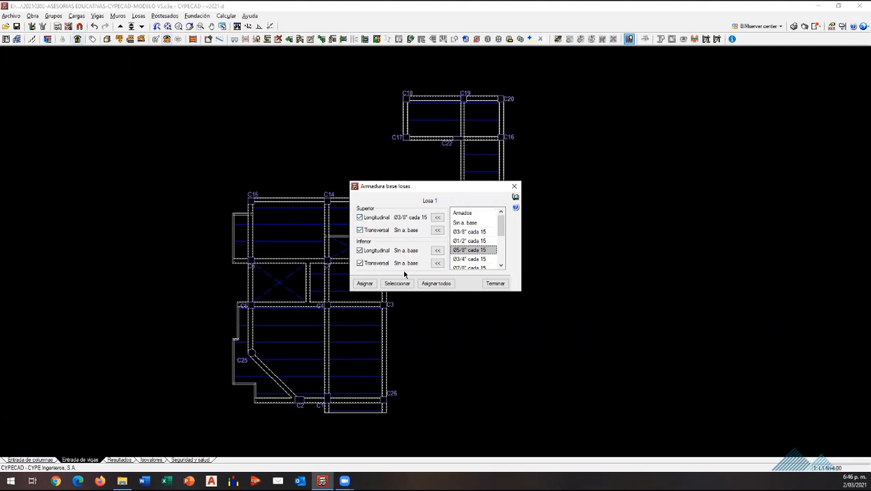
scroll(477, 250, down, 3)
scroll(479, 254, up, 2)
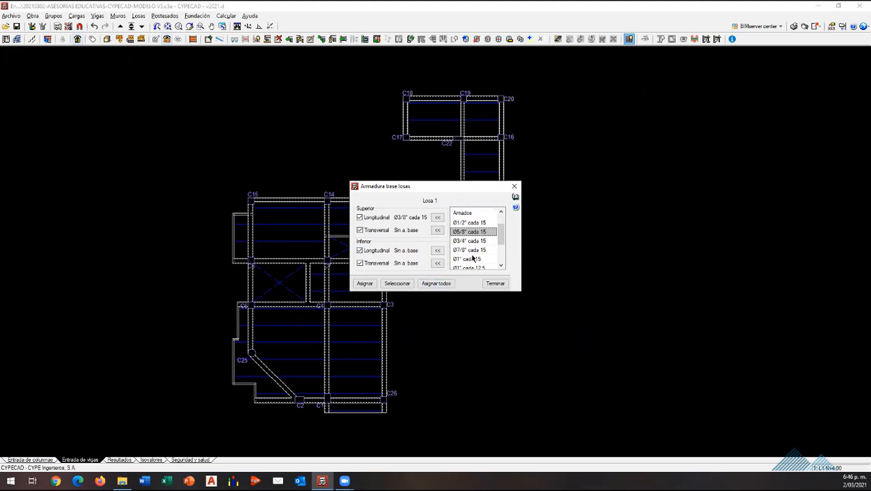
scroll(469, 264, down, 2)
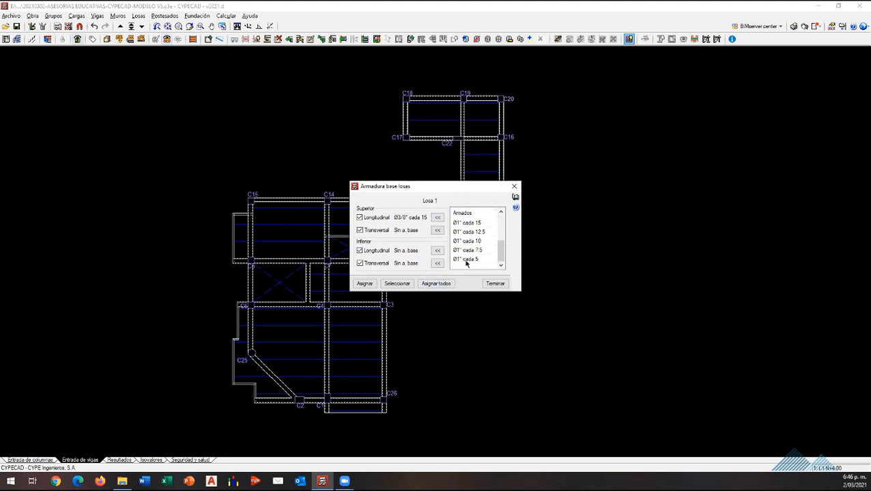
click(470, 250)
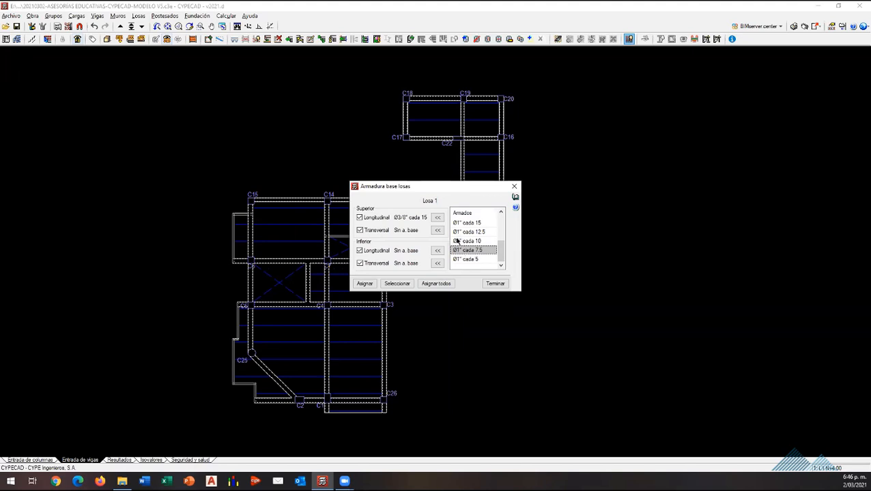
scroll(485, 248, up, 5)
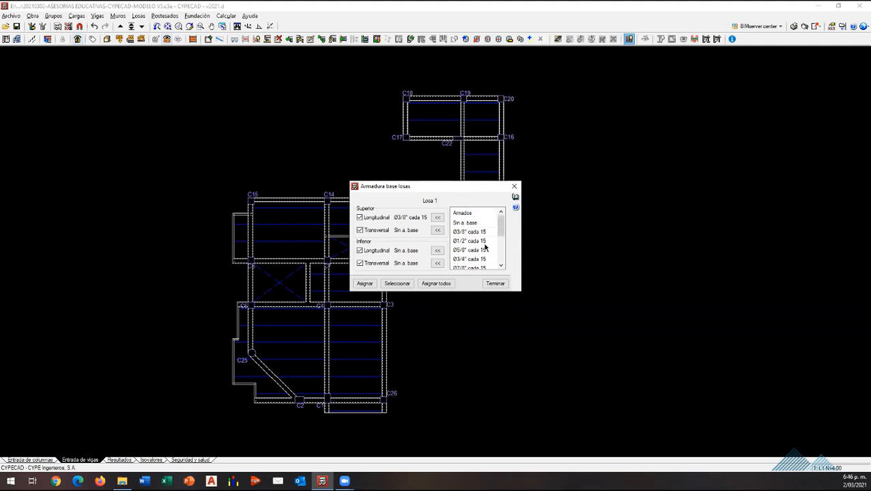
scroll(487, 248, down, 4)
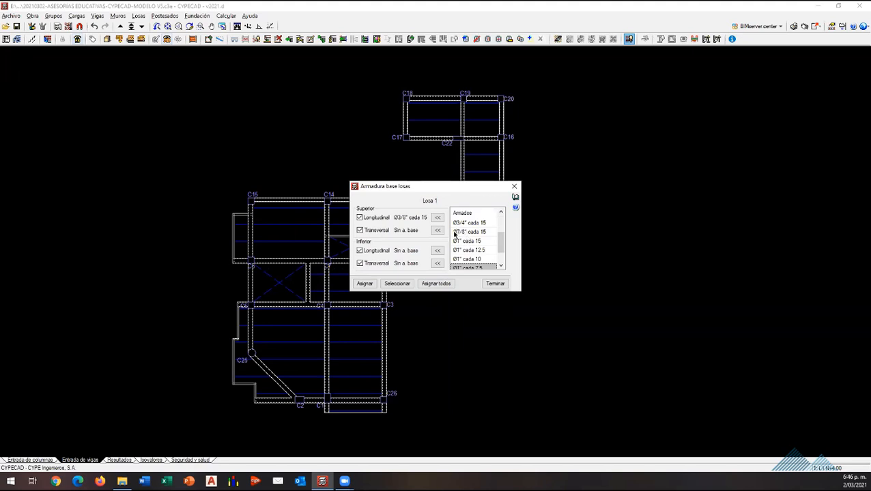
scroll(475, 247, up, 2)
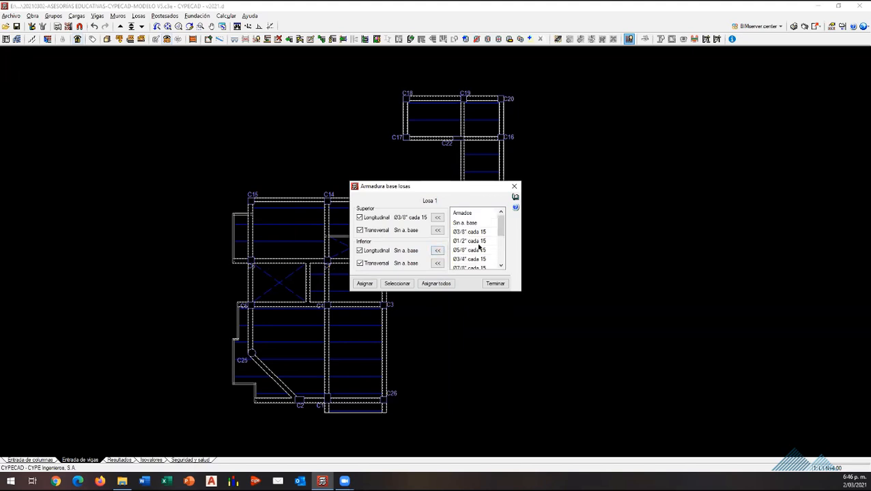
scroll(478, 229, down, 3)
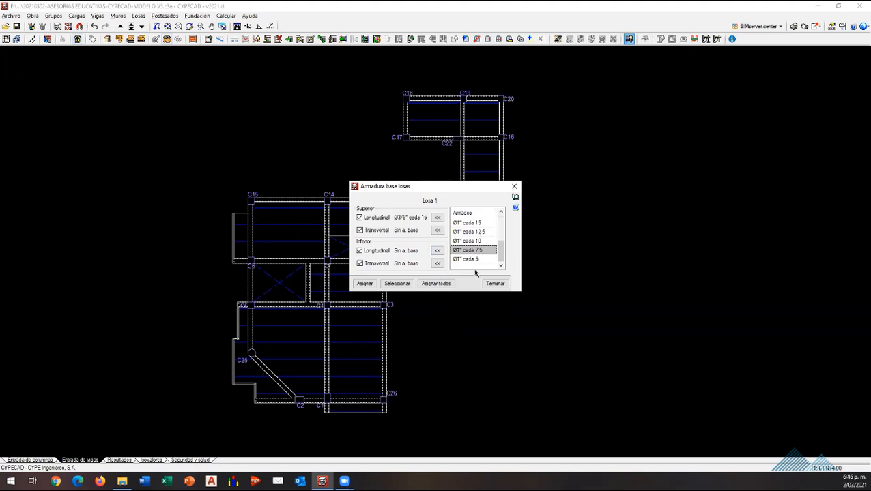
scroll(473, 256, up, 3)
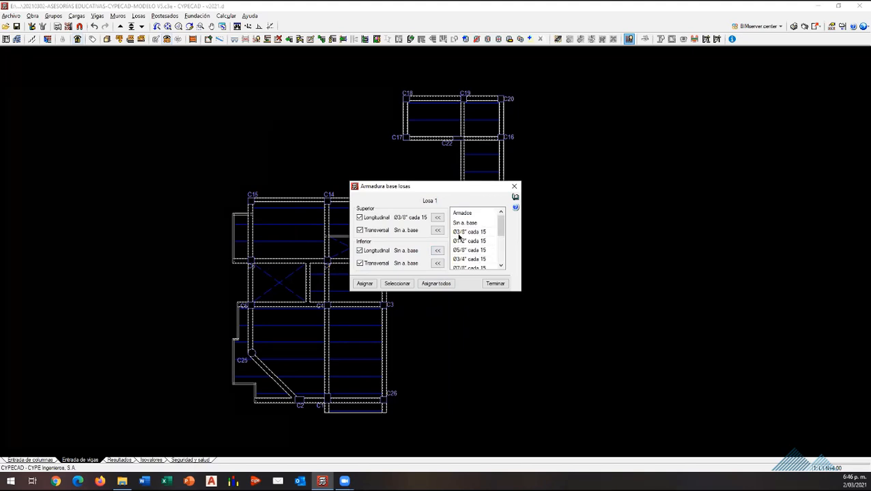
scroll(474, 242, down, 3)
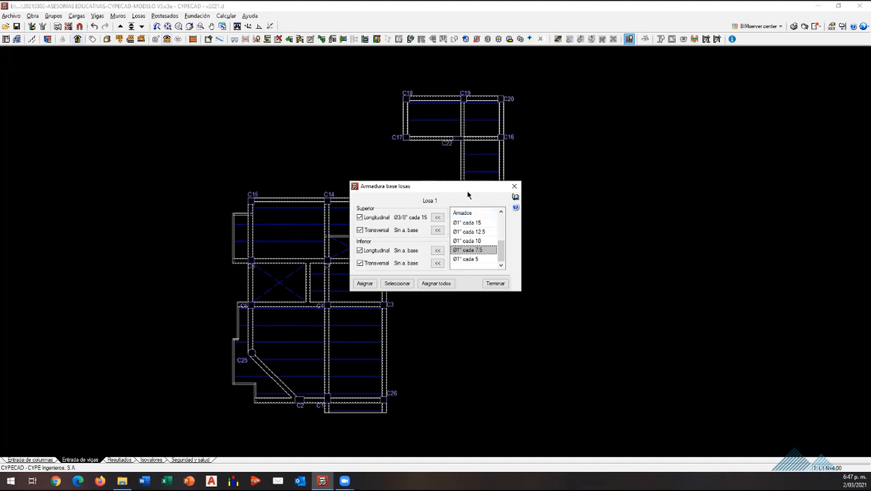
scroll(470, 243, up, 3)
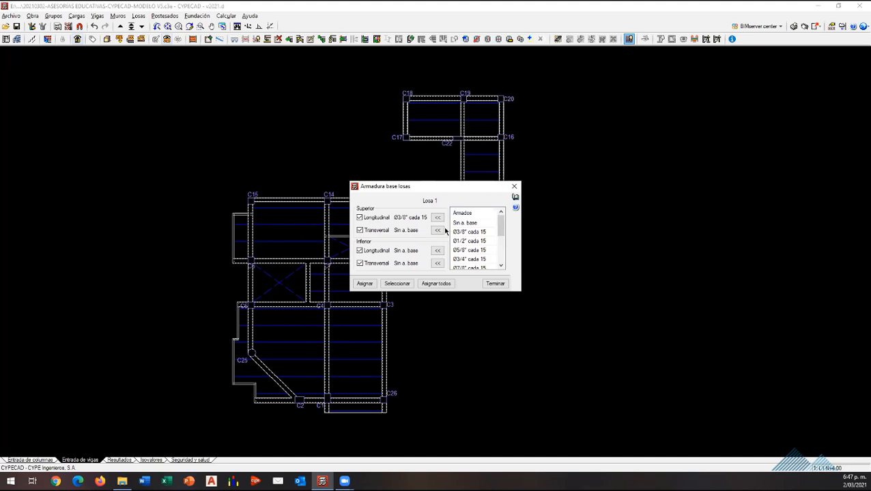
Step: Choose Ø3/8" cada 15 for the upper transverse and both lower base reinforcements, and leave the settings without assigning them
click(457, 231)
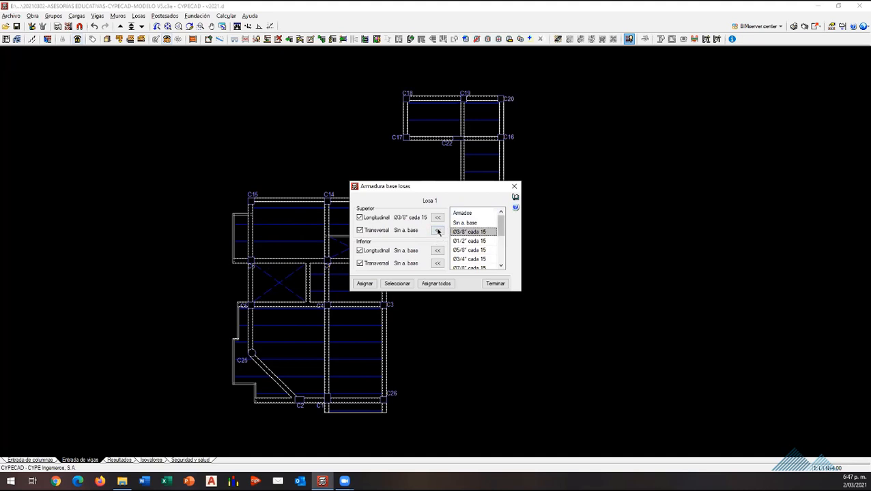
click(438, 231)
click(437, 251)
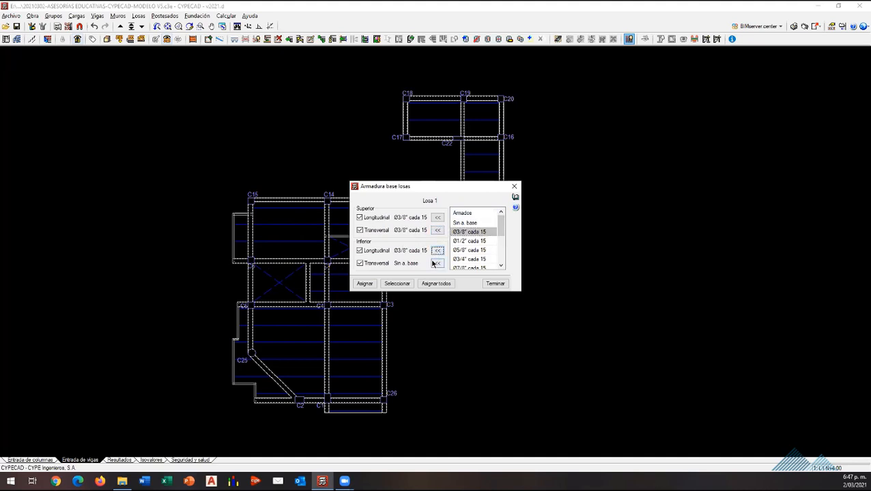
click(435, 263)
click(494, 283)
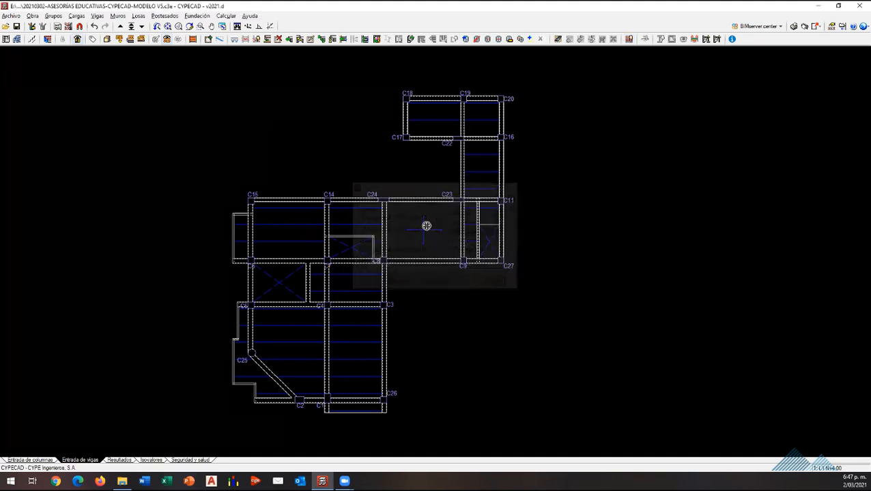
scroll(554, 277, down, 3)
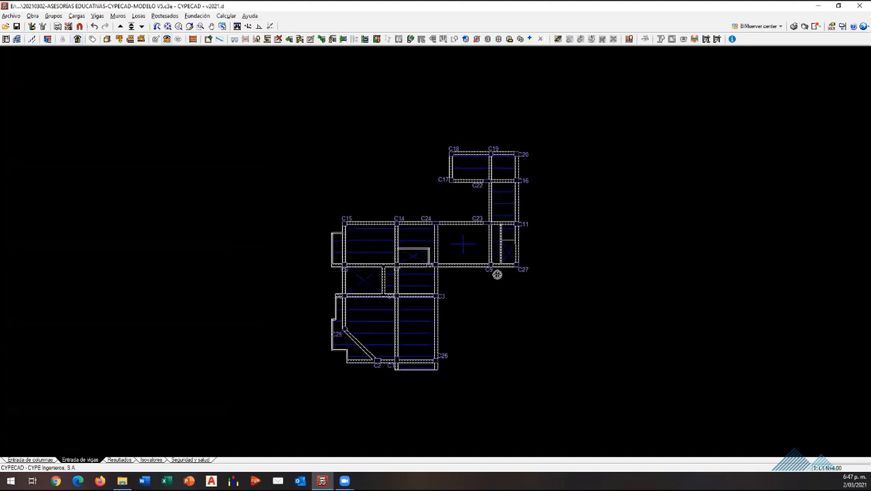
scroll(376, 323, up, 2)
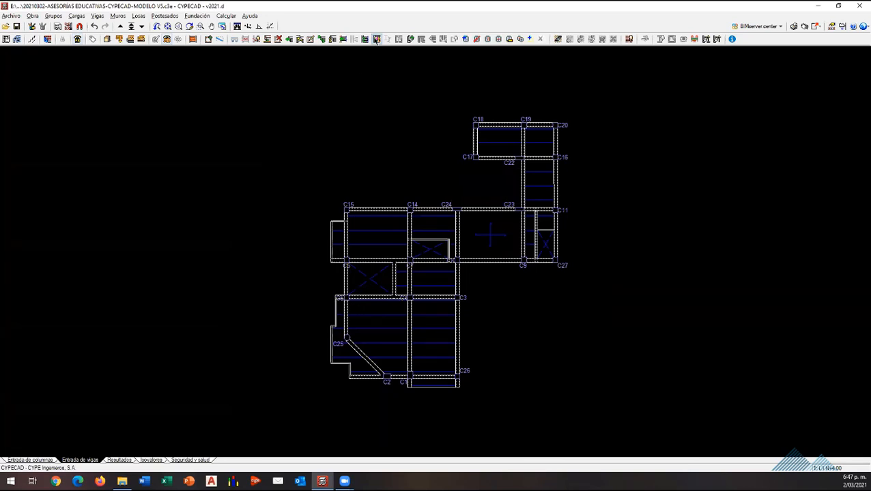
click(376, 39)
click(98, 16)
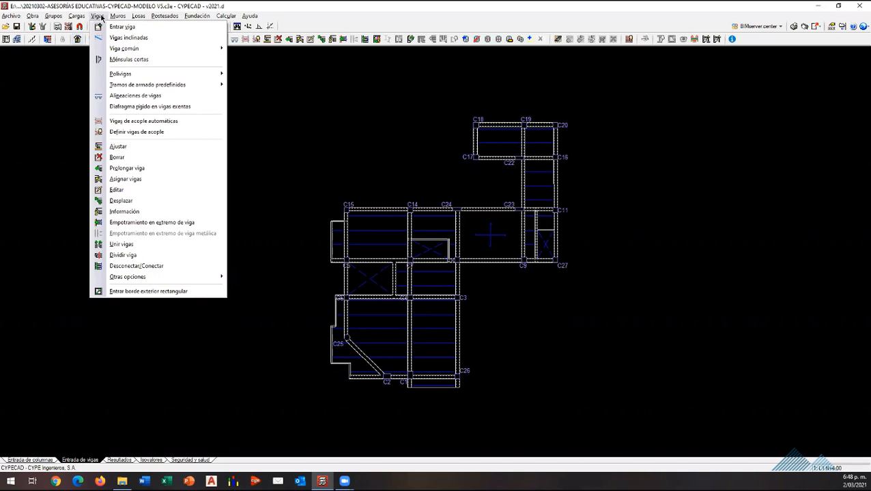
mouse_move(81, 17)
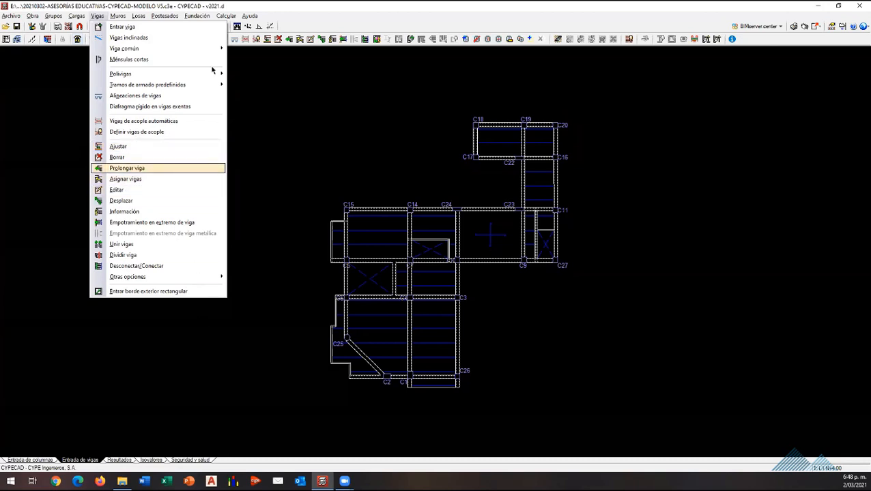
click(222, 20)
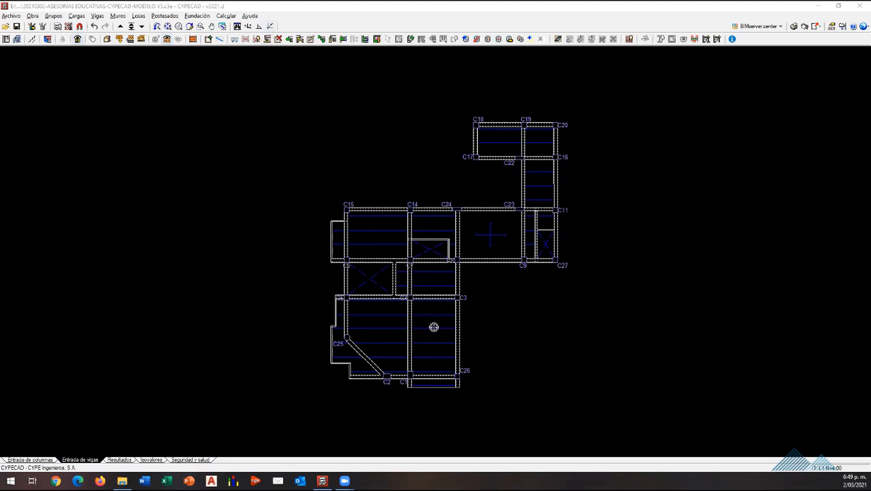
click(499, 219)
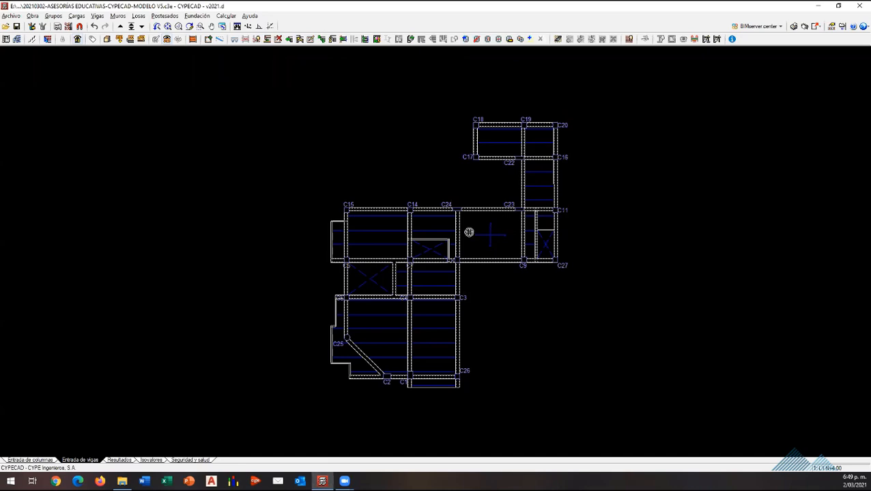
click(322, 480)
scroll(237, 345, down, 7)
scroll(441, 372, up, 10)
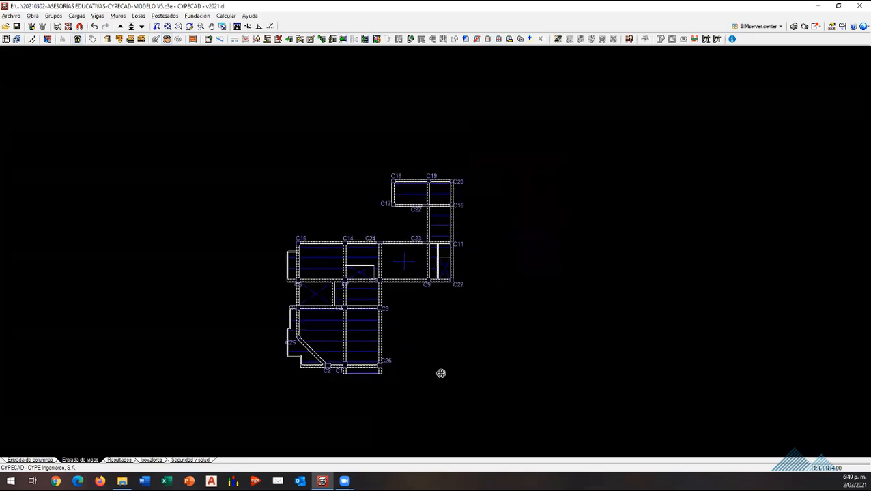
scroll(304, 236, up, 1)
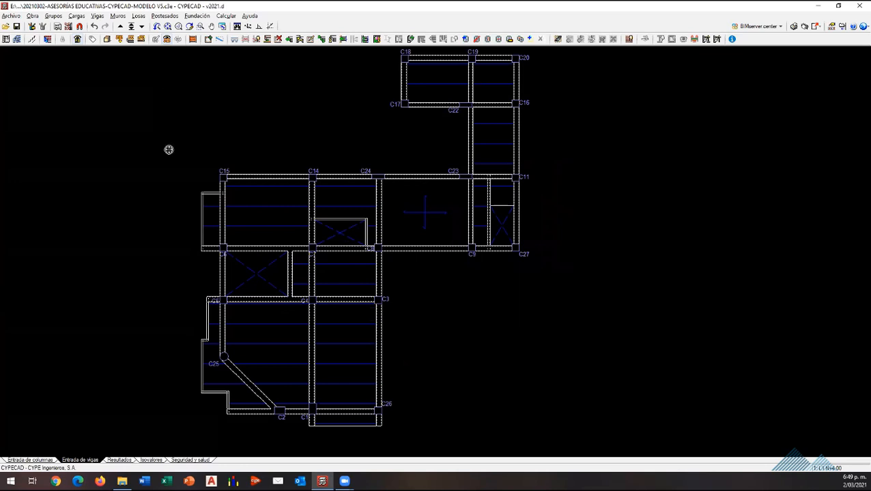
Step: Examine the slab data and minimum moments of the one-way joist slab between columns C15 and C14, leaving them unchanged
click(139, 15)
click(172, 28)
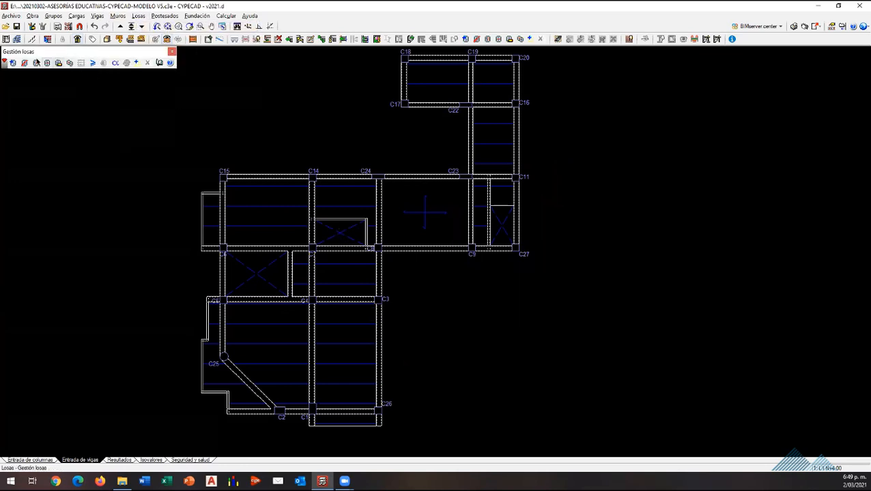
click(58, 62)
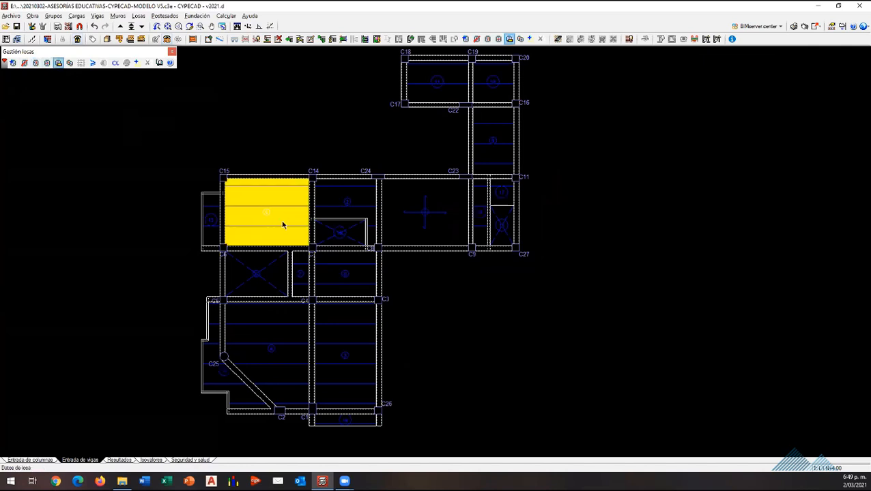
click(281, 225)
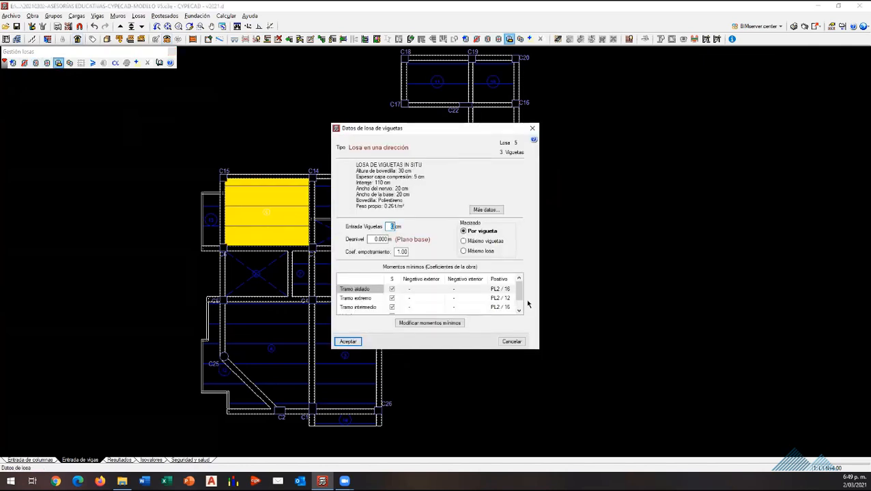
click(520, 304)
drag(520, 301, 518, 285)
click(531, 129)
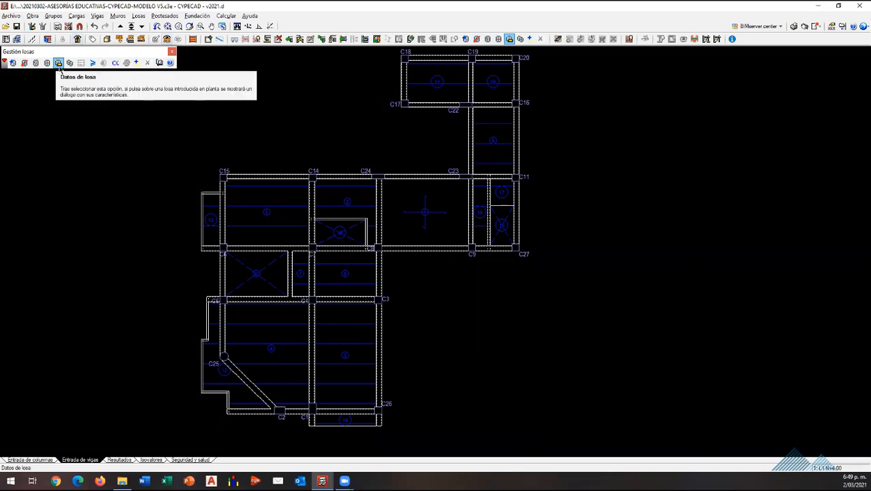
click(321, 196)
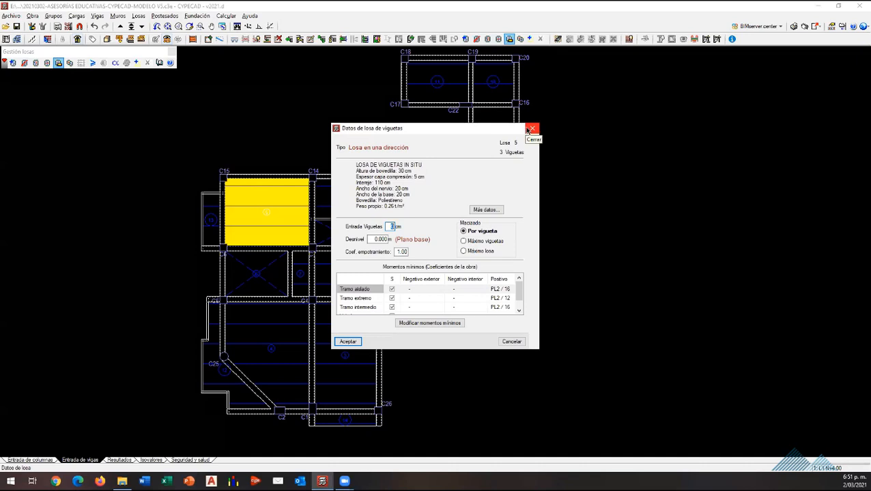
click(531, 130)
click(533, 129)
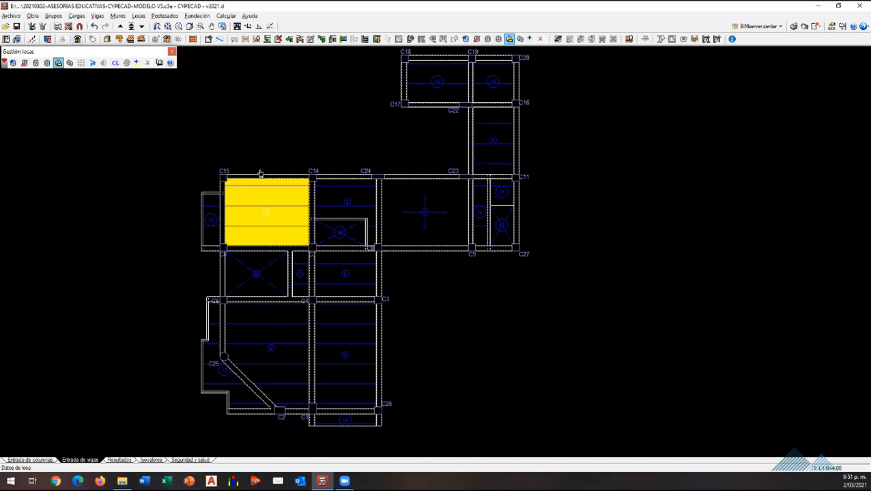
scroll(291, 356, down, 1)
scroll(333, 407, up, 1)
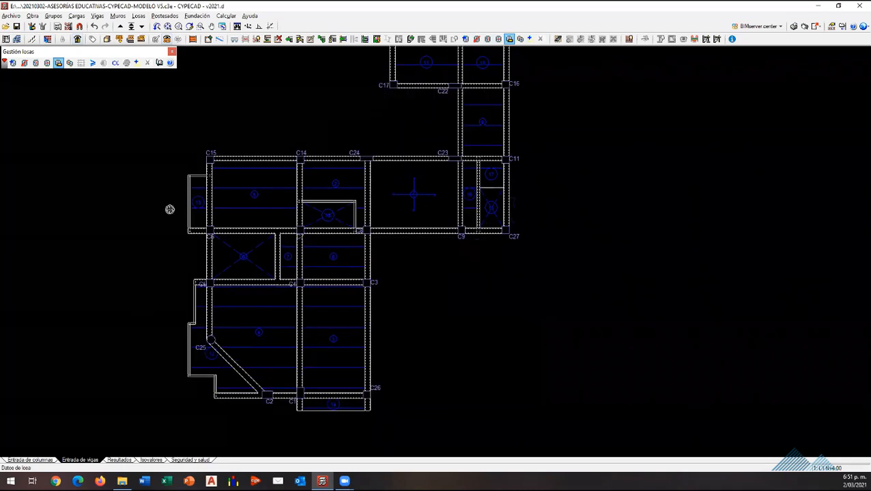
scroll(281, 194, down, 1)
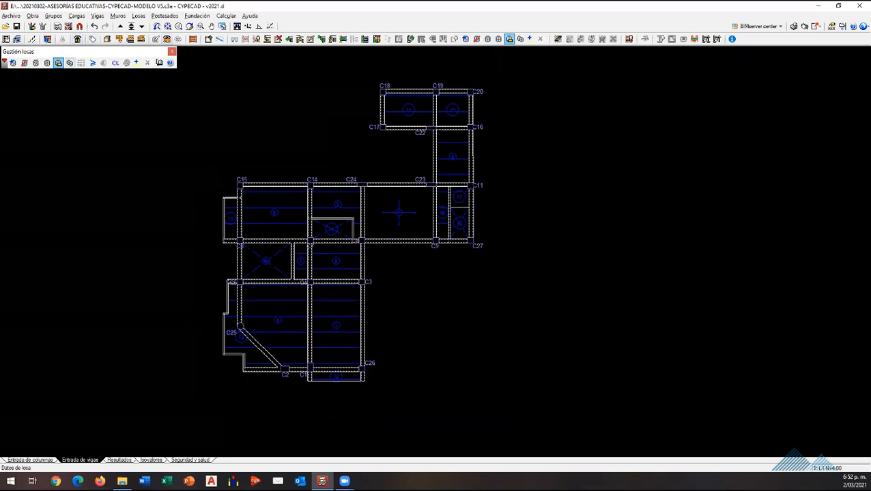
Step: In the column entry stage, set floor group L1 N+4.00 to a live load Q of 0.18 t/m² and a dead load CM of 0.20 t/m²
click(50, 460)
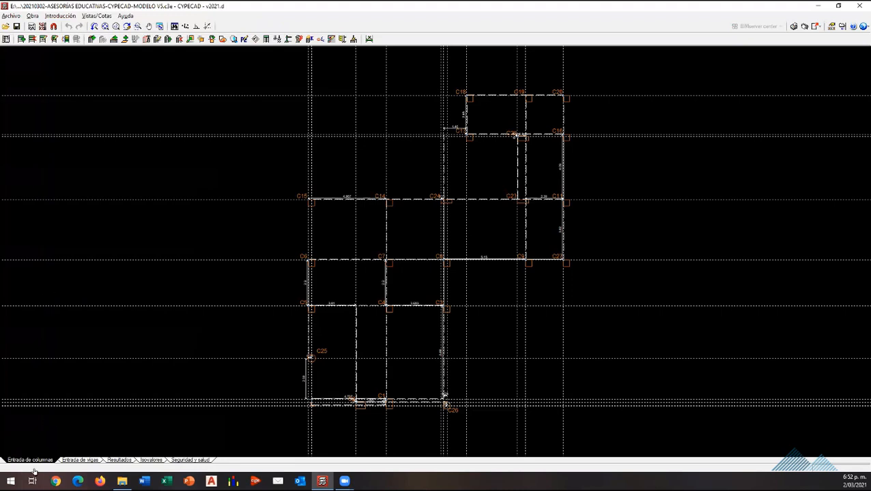
click(60, 15)
click(68, 25)
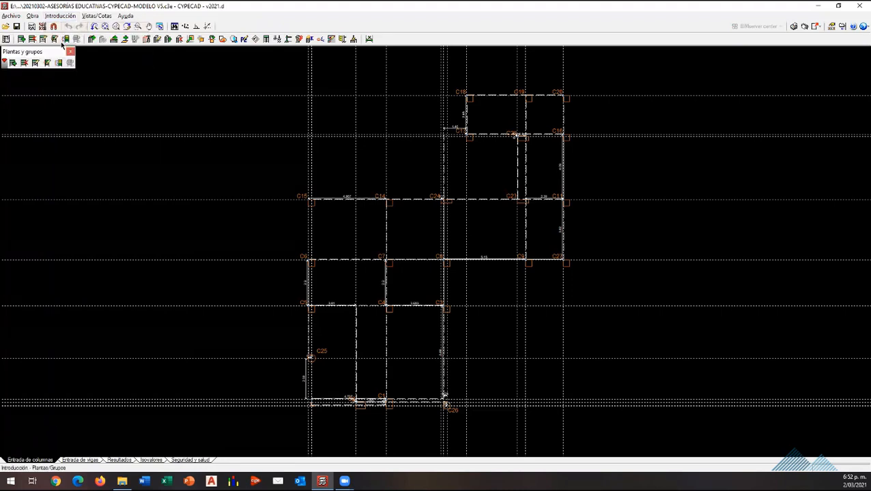
click(35, 63)
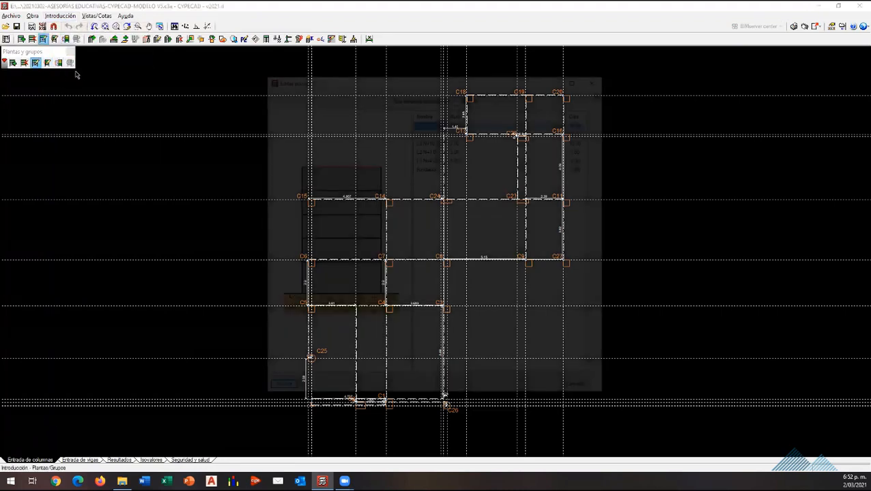
click(592, 83)
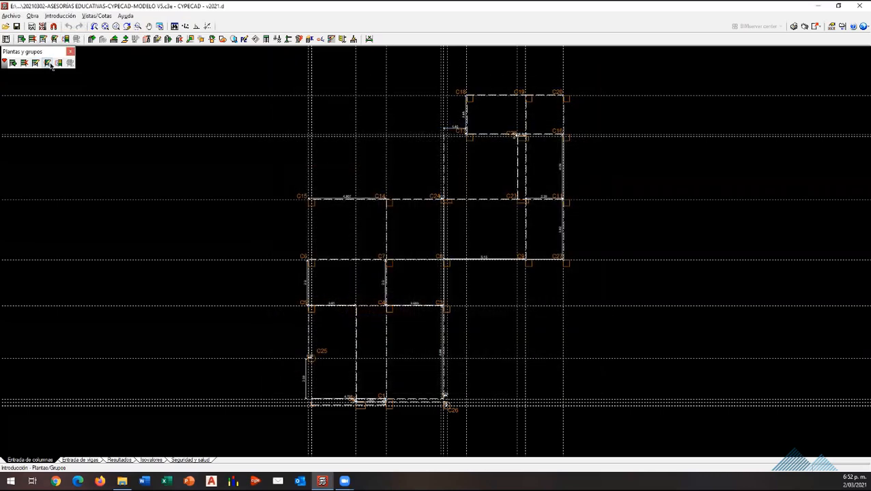
click(48, 64)
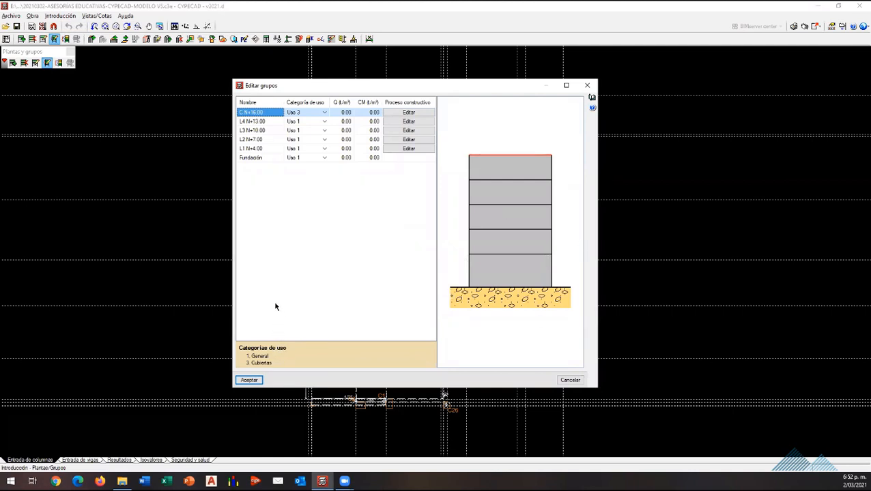
click(346, 149)
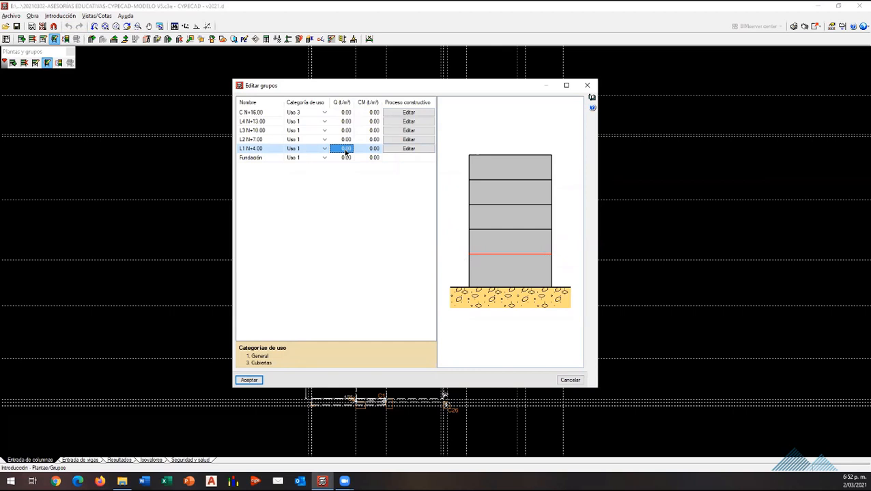
text(0.18)
click(374, 150)
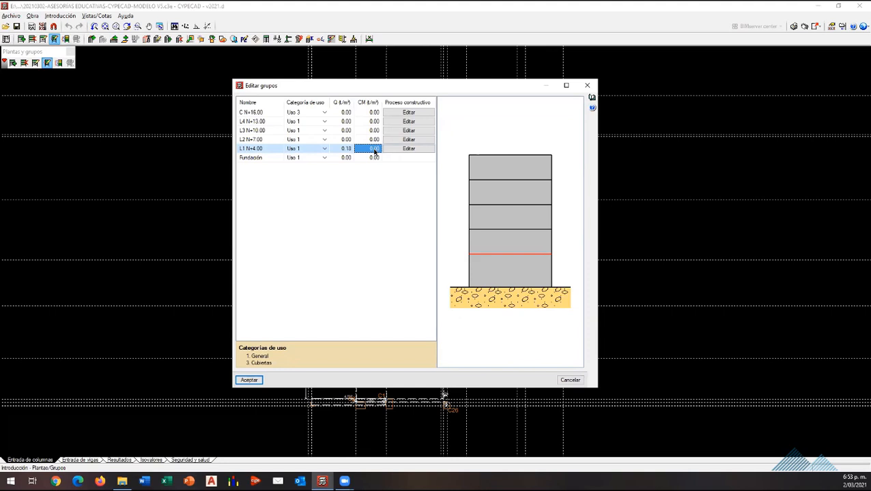
text(0.20)
click(250, 379)
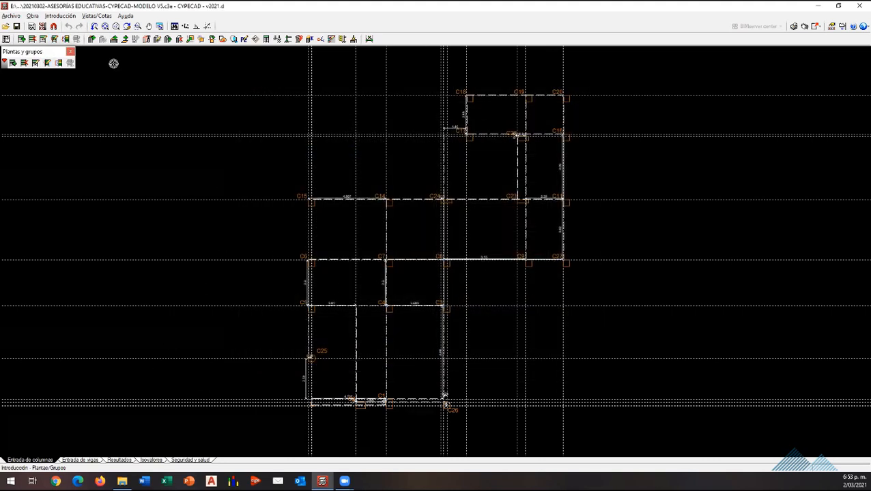
Step: Return to the beam entry stage and look over the slab layout of floor group L1 N+4.00
click(83, 459)
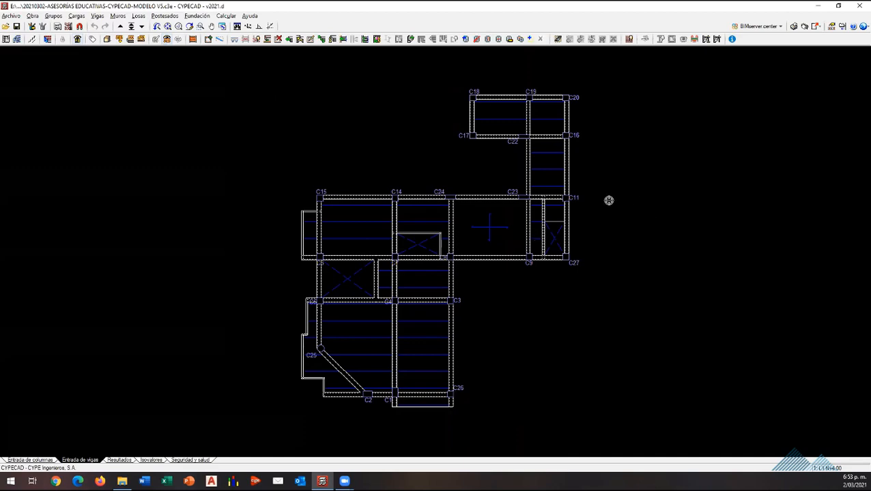
scroll(409, 191, down, 1)
scroll(405, 261, up, 4)
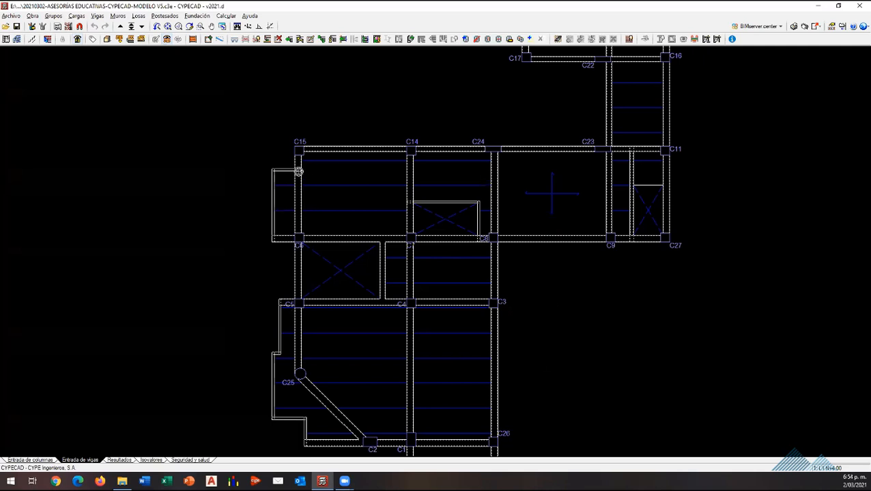
scroll(286, 196, down, 1)
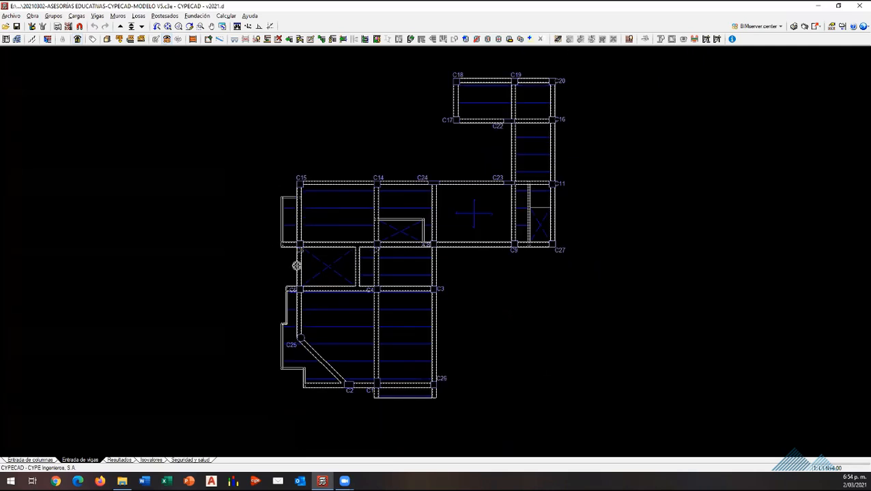
scroll(296, 265, up, 1)
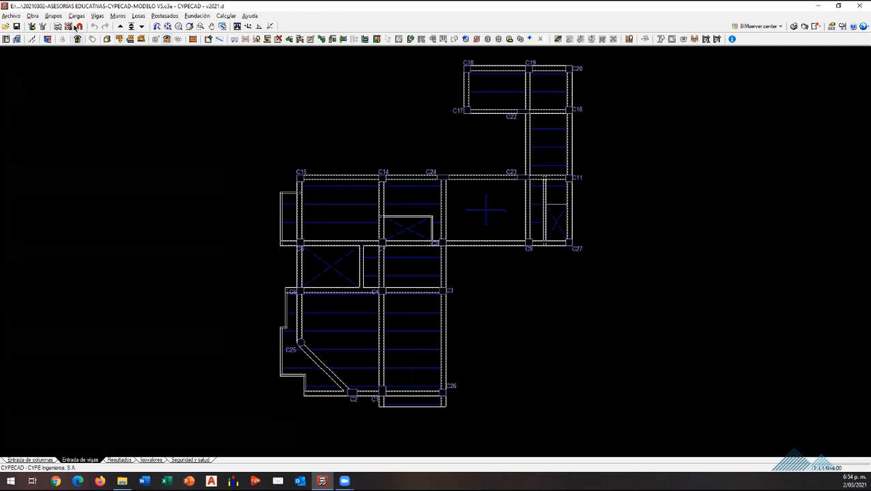
click(77, 15)
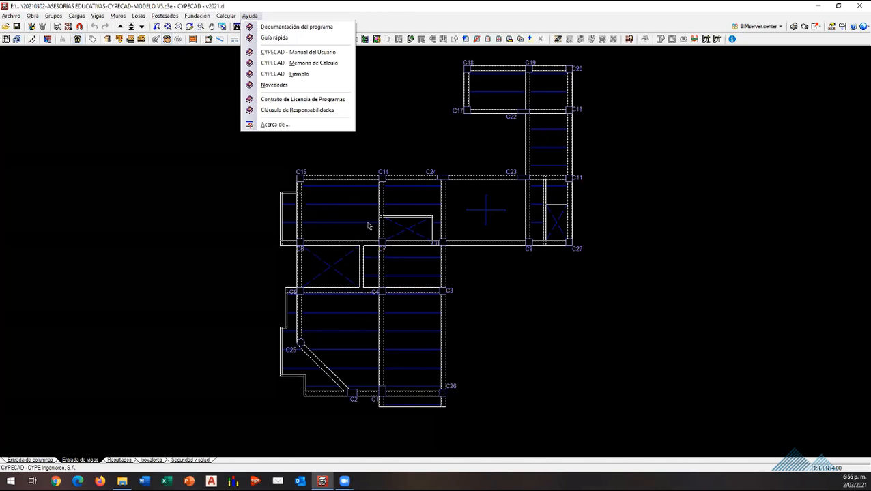
click(538, 226)
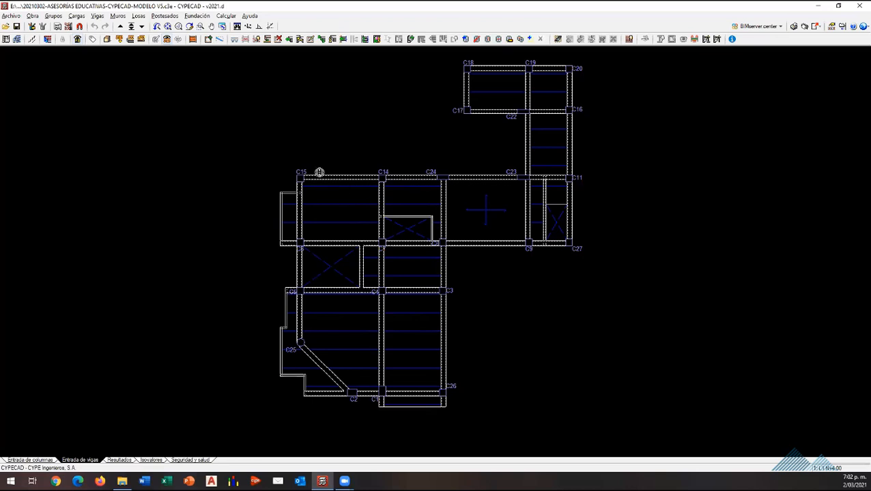
Step: Try to set up a 0.32 t/m² surface load on the slabs and review the load hypotheses offered for it
click(75, 16)
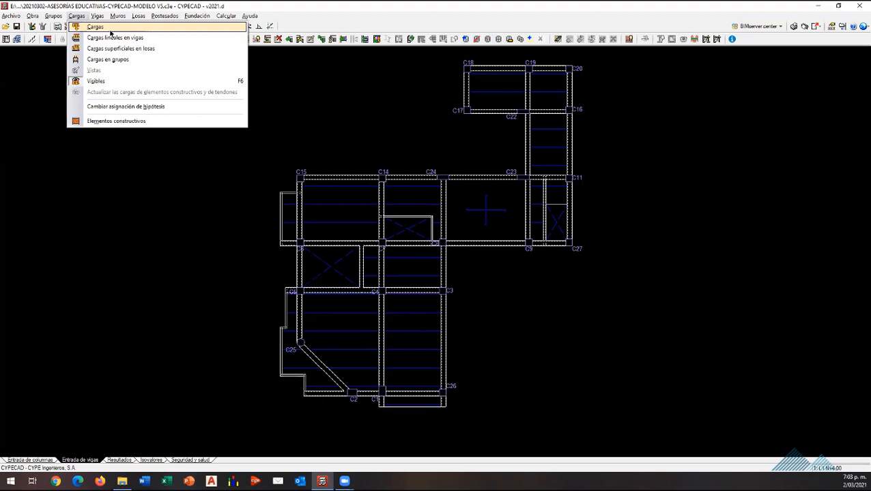
click(129, 53)
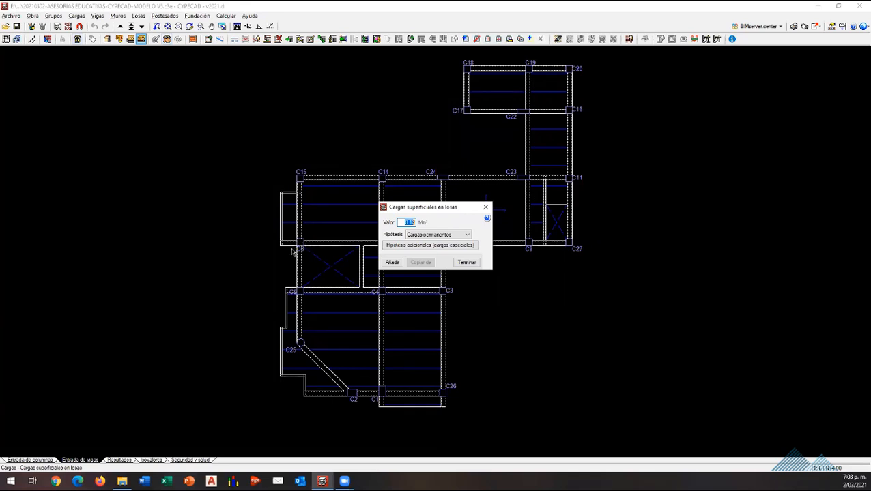
text(0.33)
click(419, 234)
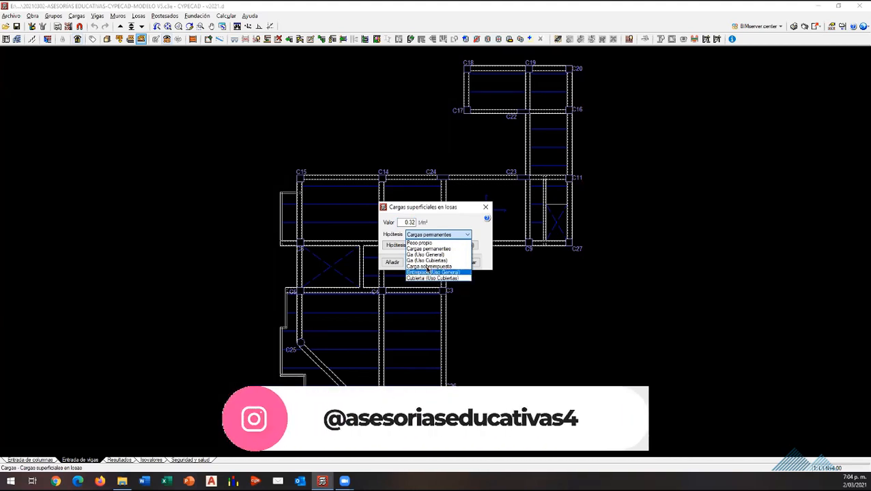
click(484, 208)
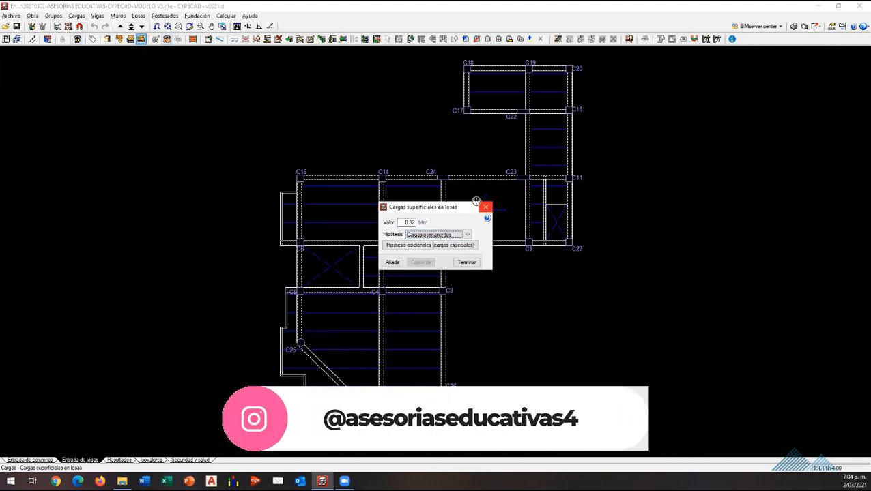
click(484, 207)
Step: In the project's general data, delete the additional live load hypothesis Entrepisos from Sobrecarga (Uso 1)
click(54, 15)
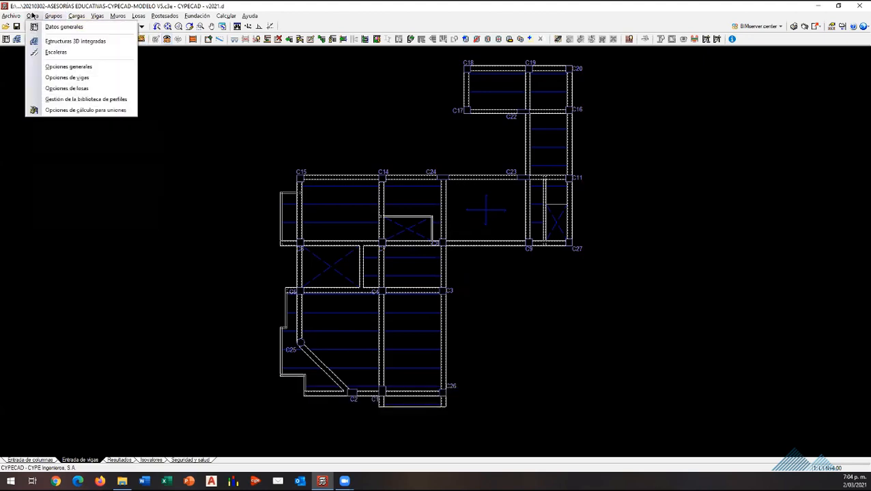
click(63, 26)
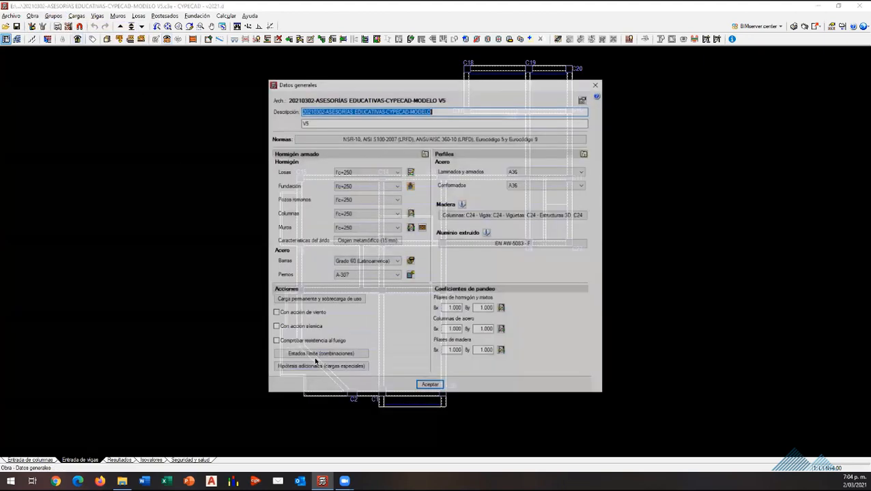
click(317, 367)
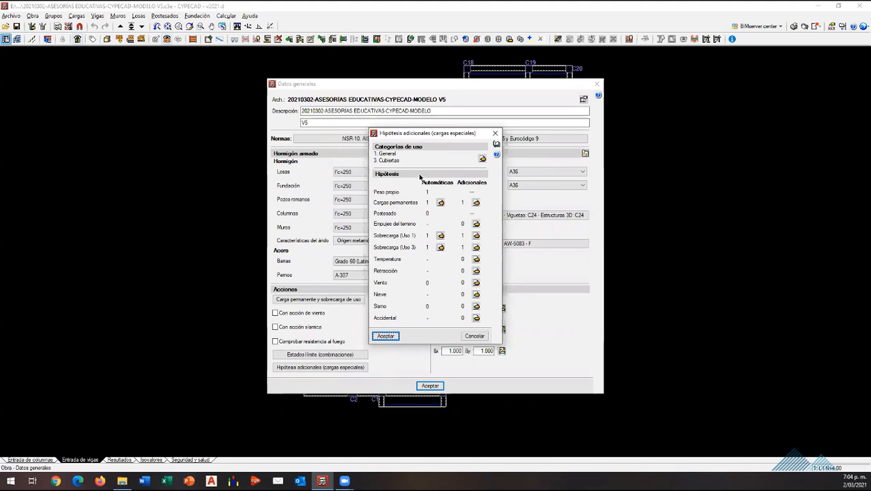
click(476, 236)
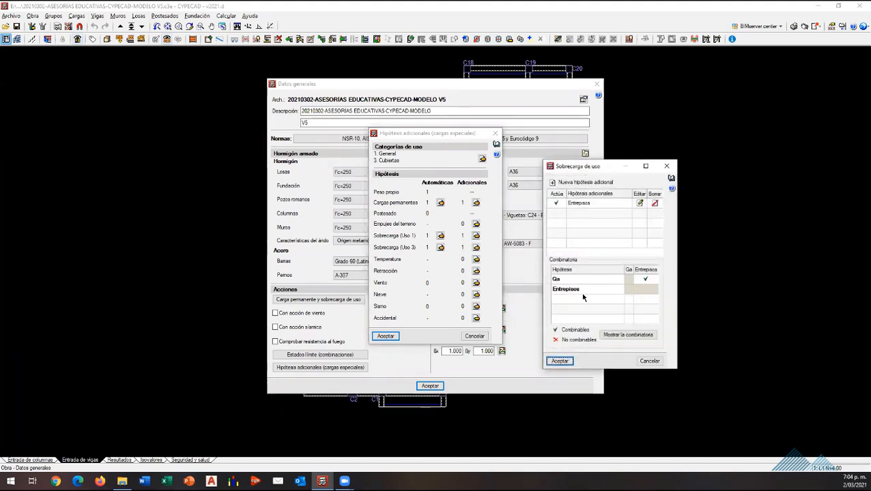
click(654, 203)
click(560, 361)
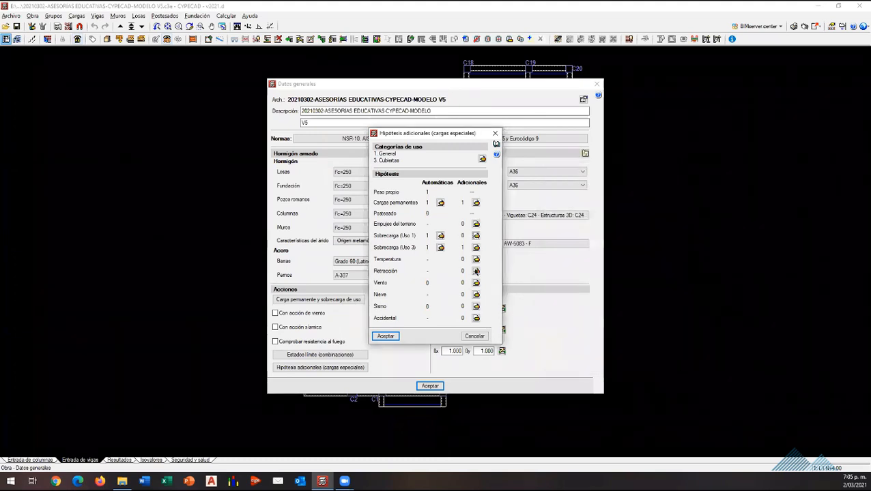
Step: Delete the additional Cubierta hypothesis from Sobrecarga (Uso 3) and accept the general data changes
click(475, 247)
click(654, 204)
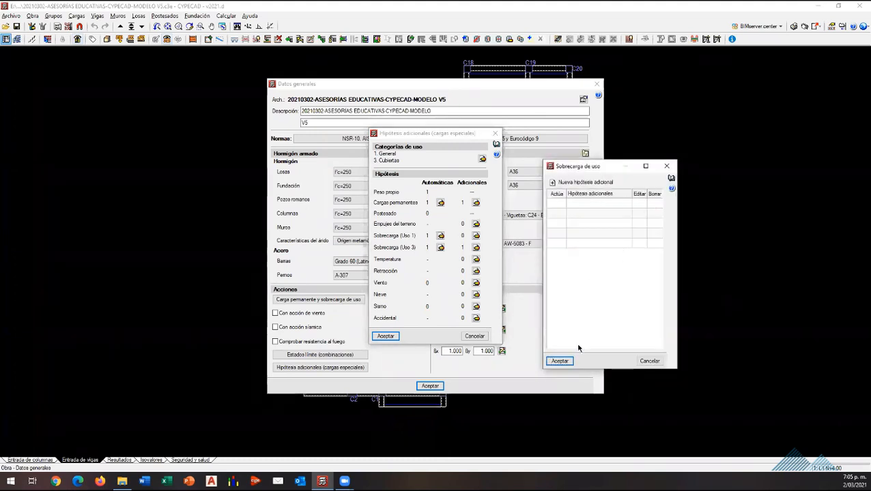
click(559, 360)
click(385, 336)
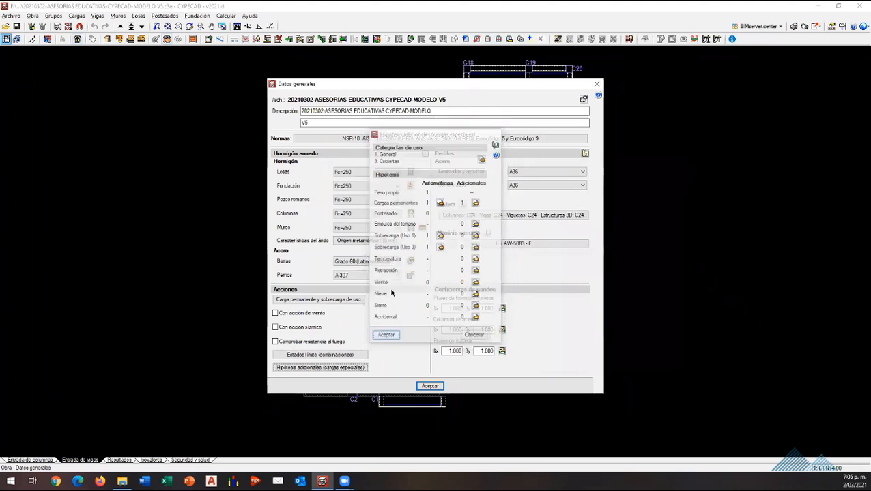
click(430, 386)
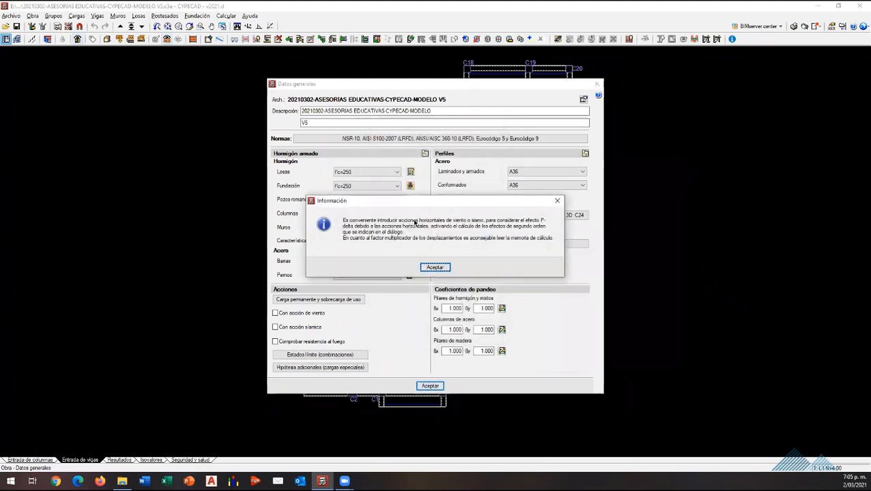
click(432, 266)
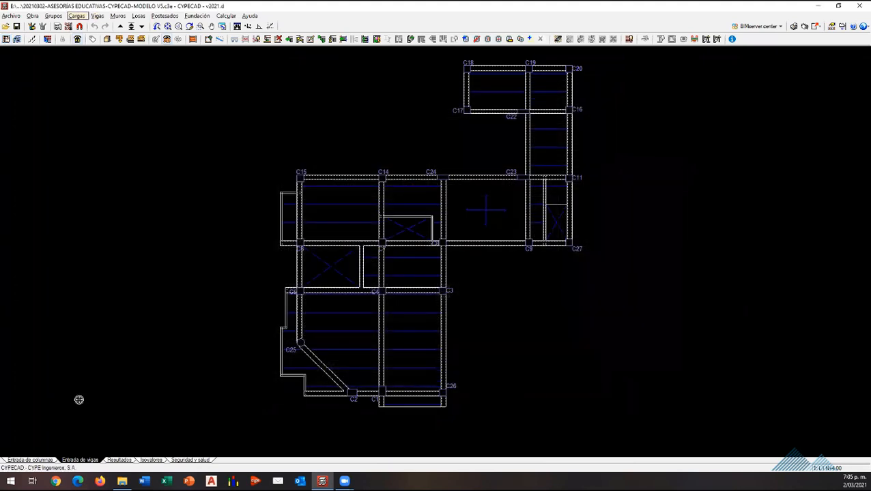
Step: Add a slab surface load under the Qa (Uso General) hypothesis to the narrow cantilever slab beside columns C15 and C6
click(76, 16)
click(106, 48)
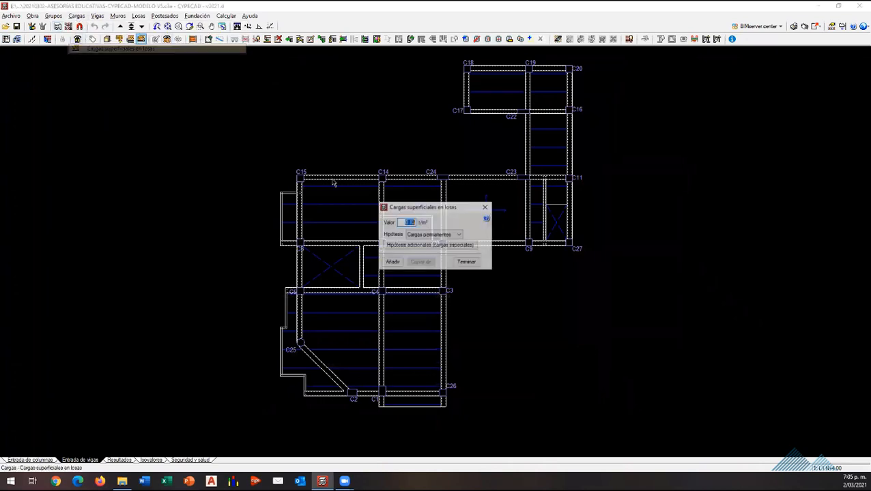
click(446, 236)
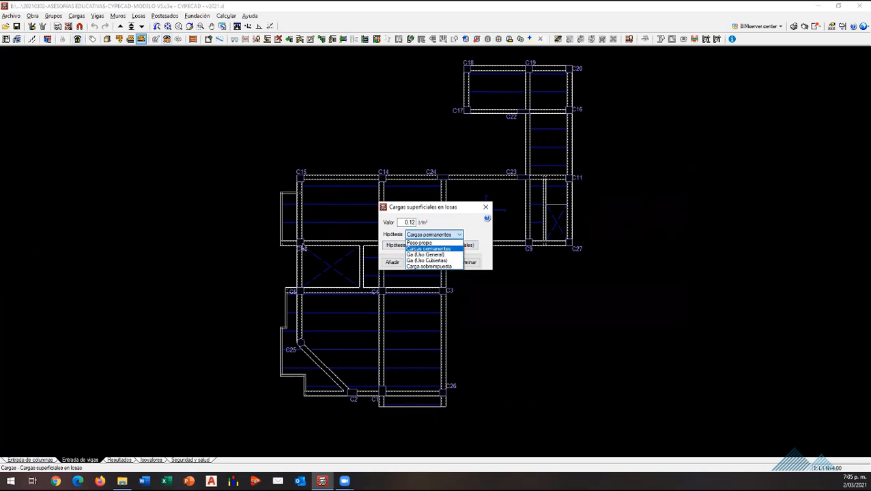
click(449, 256)
click(412, 223)
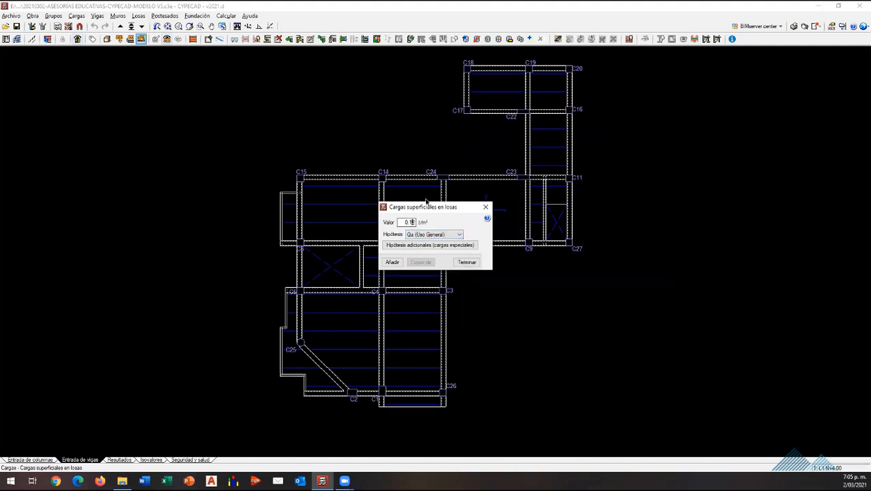
key(BackSpace)
text(22)
click(392, 262)
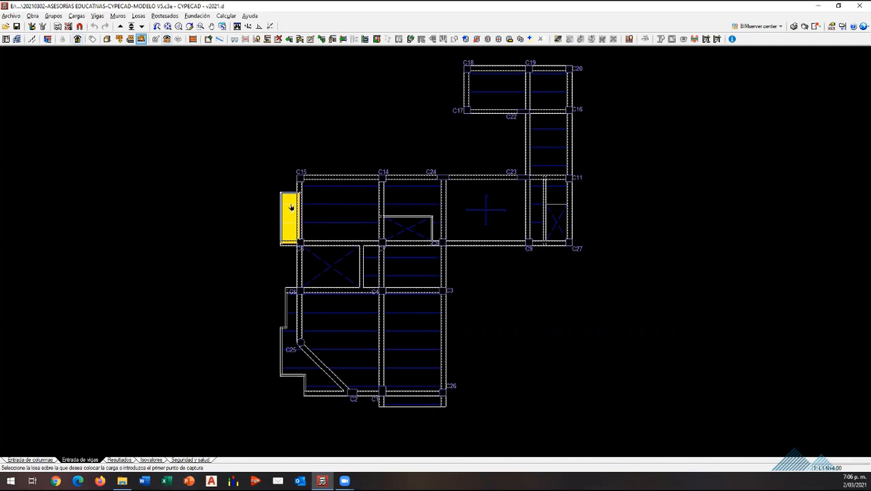
click(290, 235)
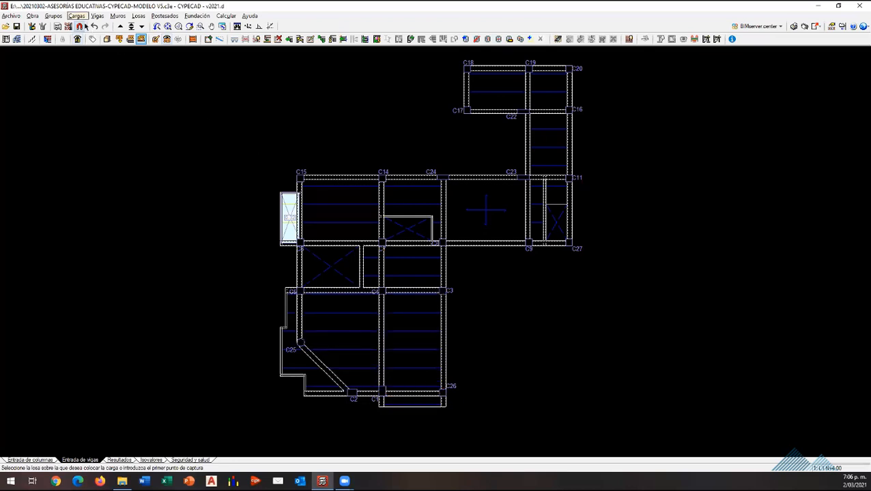
Step: Try the Carga sobreimpuesta hypothesis for a slab surface load and inspect the additional hypotheses defined under Cargas permanentes
click(76, 16)
click(109, 48)
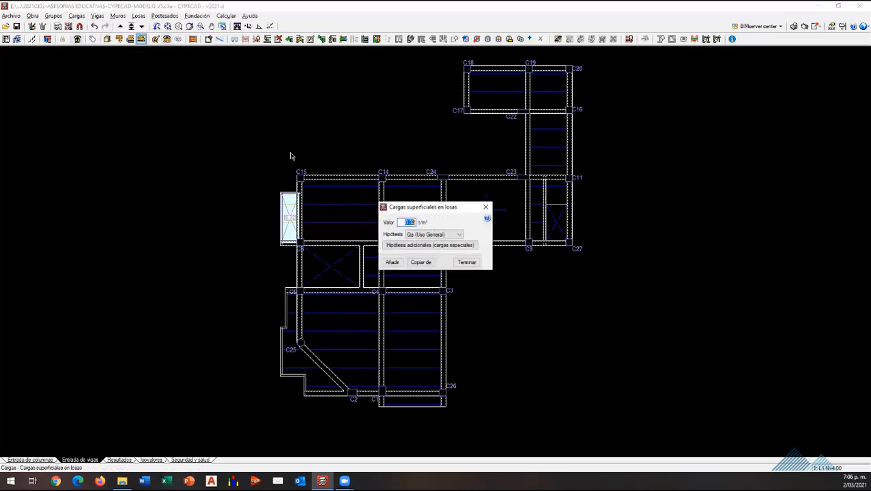
click(437, 235)
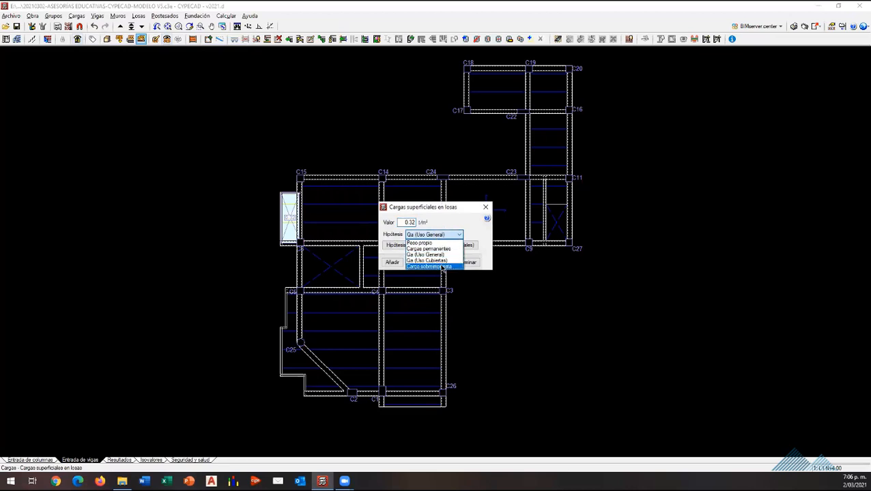
click(436, 266)
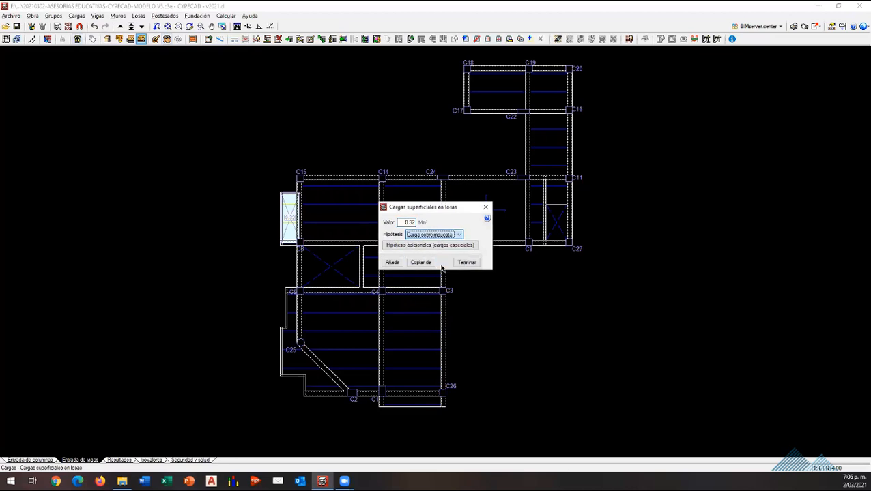
click(430, 246)
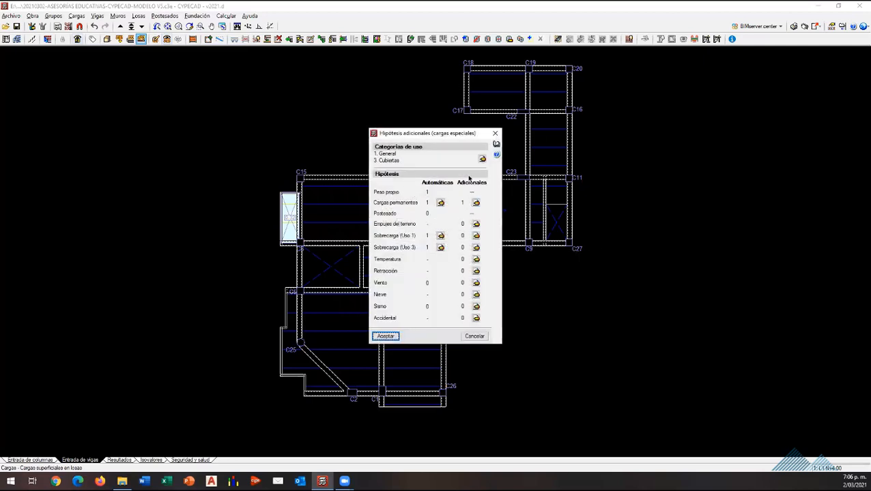
click(475, 202)
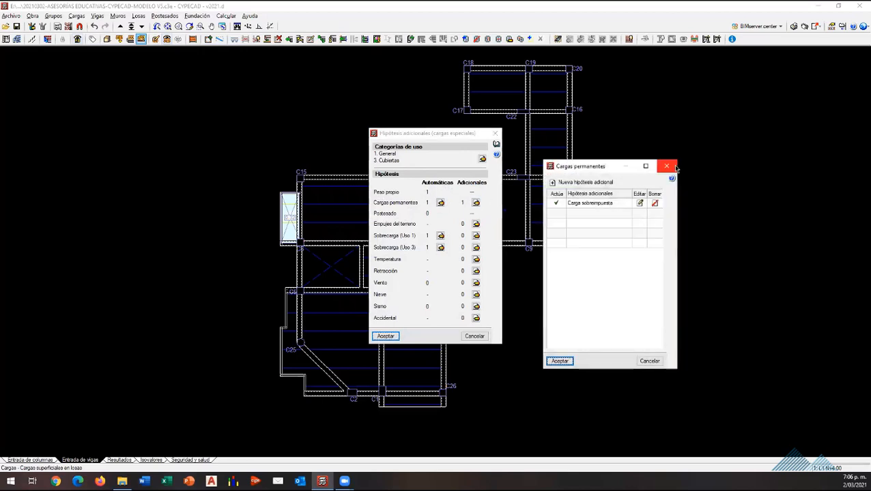
click(665, 165)
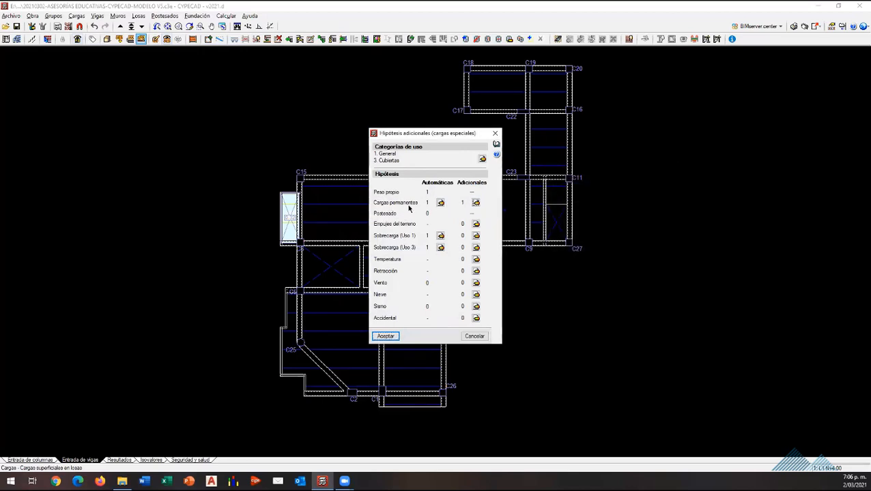
Step: Delete the additional Carga sobreimpuesta hypothesis from Cargas permanentes, accept the hypothesis changes, and close the group editing without changes
click(476, 203)
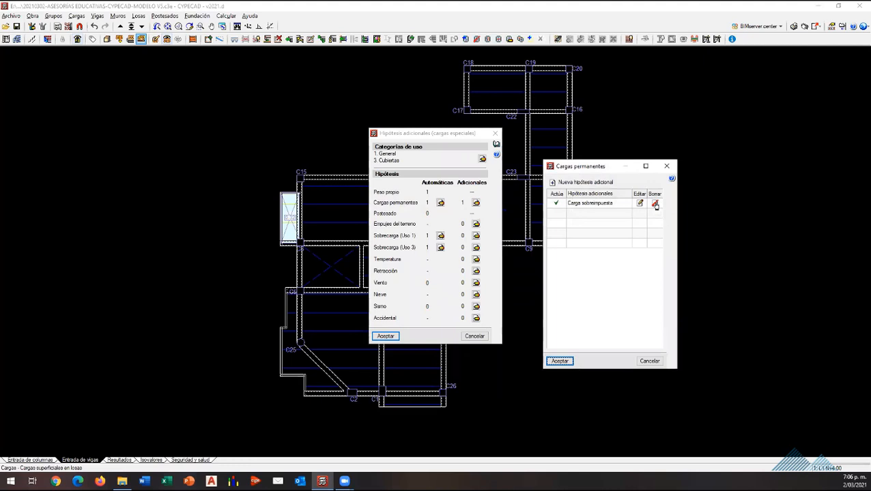
click(655, 203)
click(559, 361)
click(385, 336)
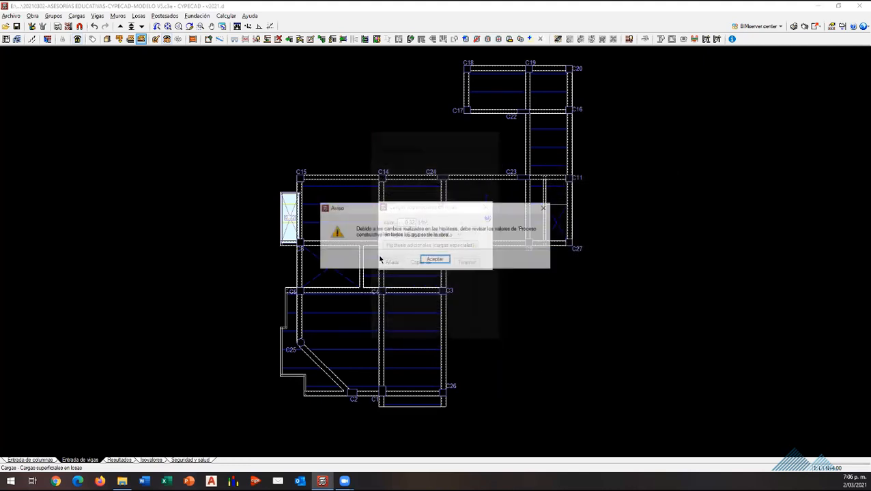
click(433, 260)
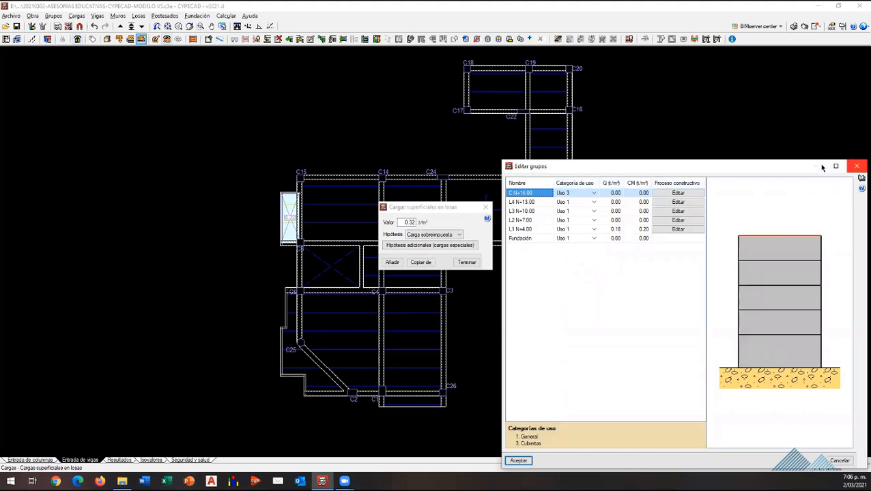
click(856, 166)
Step: Add a 0.18 t/m² surface load under the Cargas permanentes hypothesis to the slab between columns C3 and C26
click(440, 234)
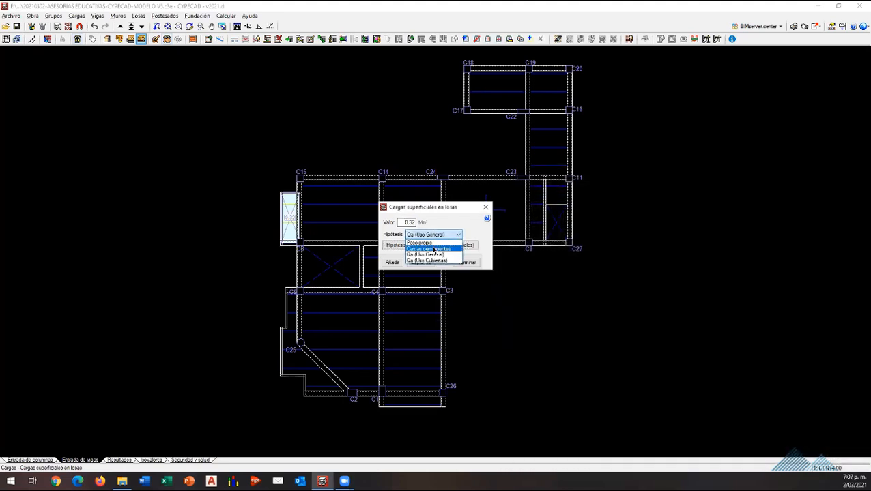
click(437, 245)
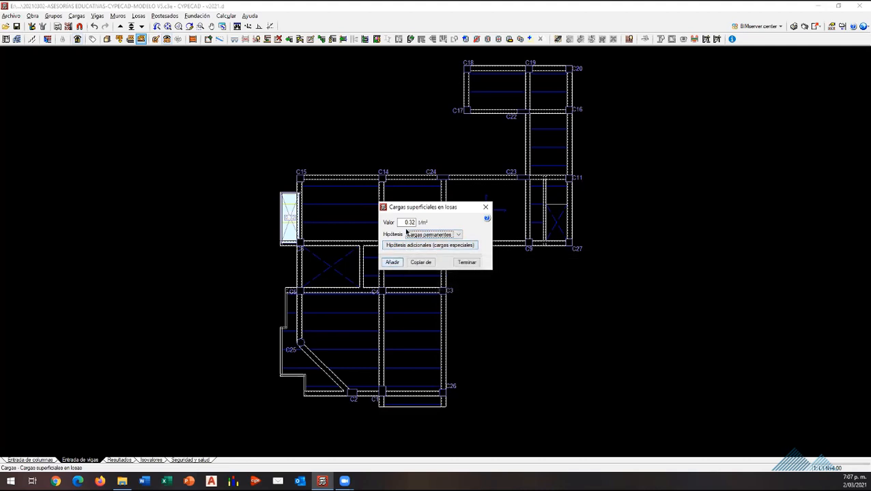
drag(400, 224, 418, 222)
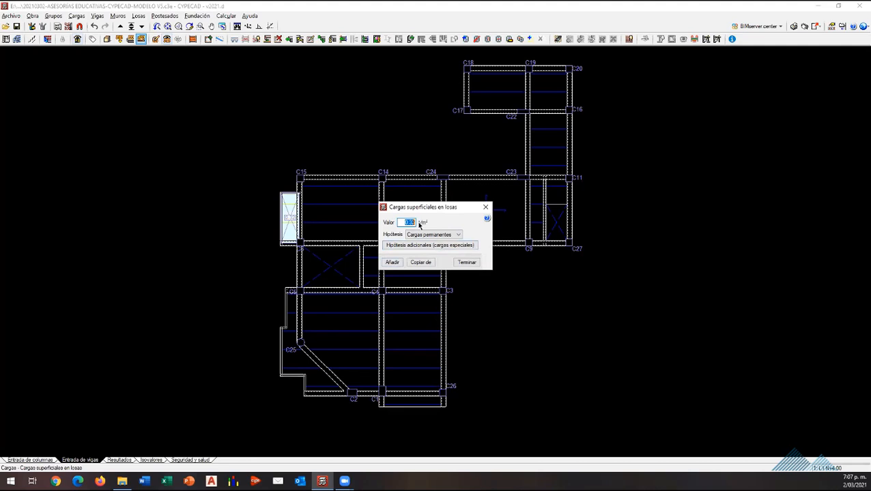
text(0.18)
click(388, 263)
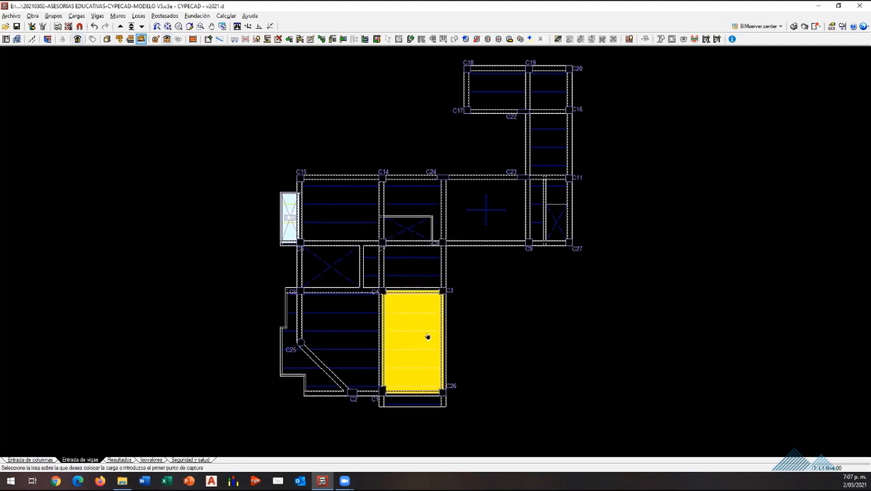
click(427, 337)
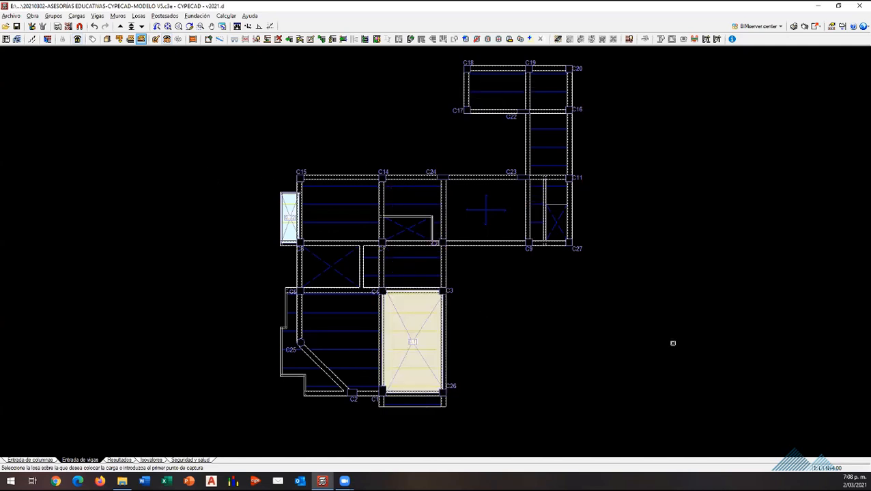
click(415, 369)
click(411, 334)
click(77, 16)
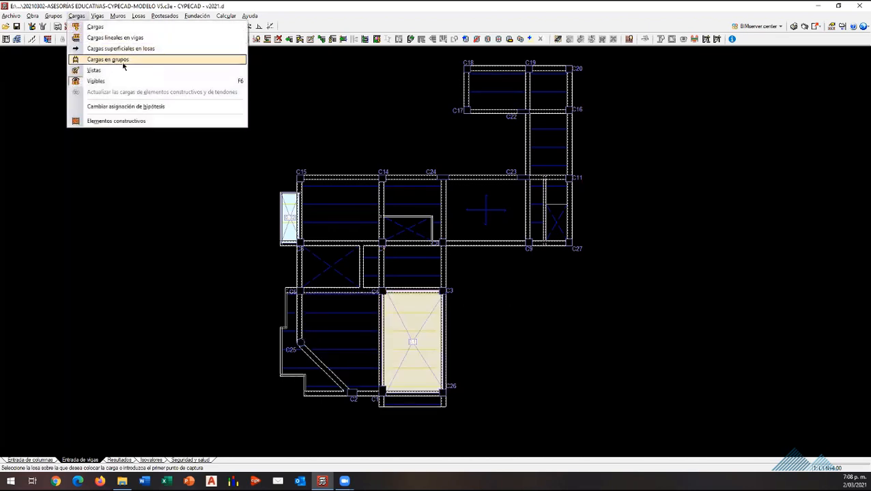
click(120, 48)
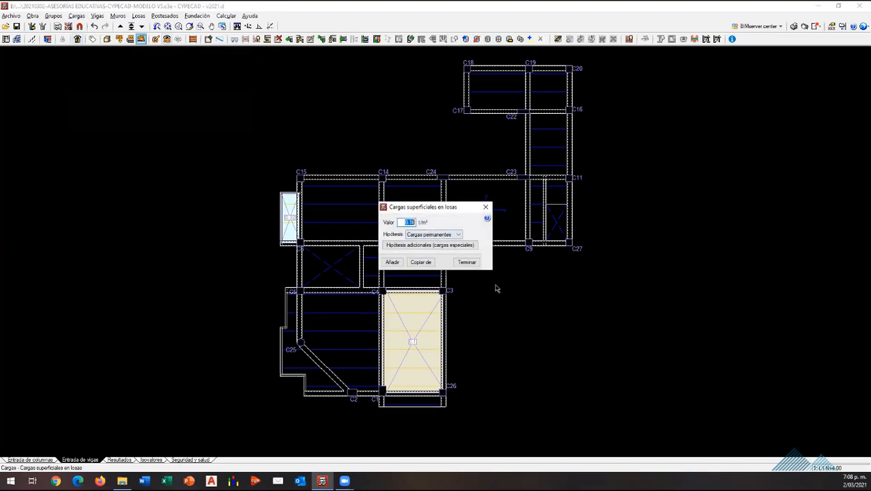
click(485, 207)
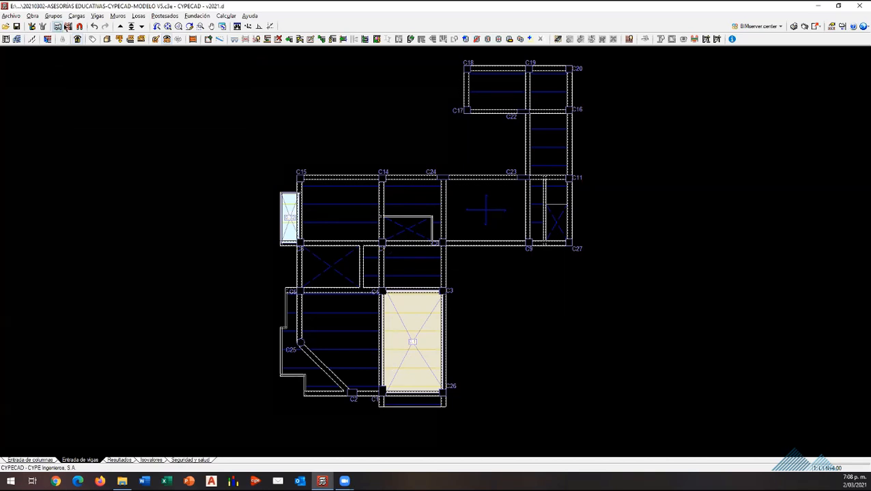
Step: Delete the overlapping surface loads on the slab between columns C3 and C26 with the general Cargas tool
click(77, 16)
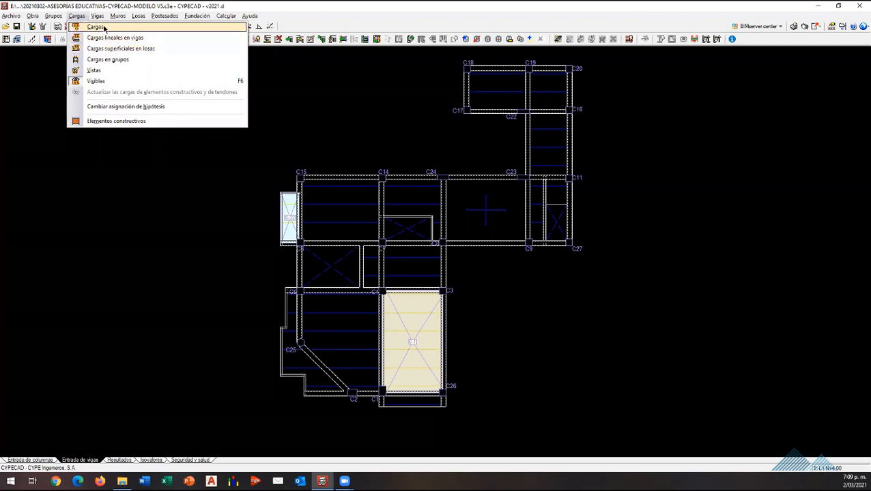
click(104, 28)
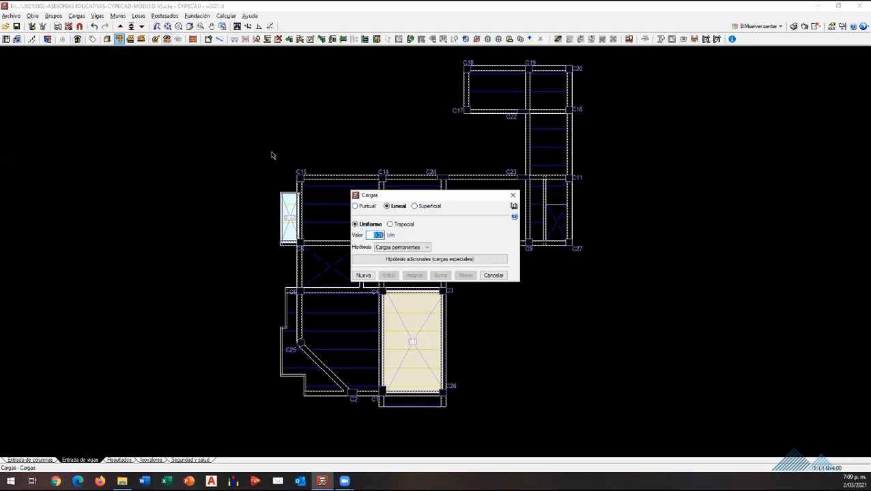
click(364, 207)
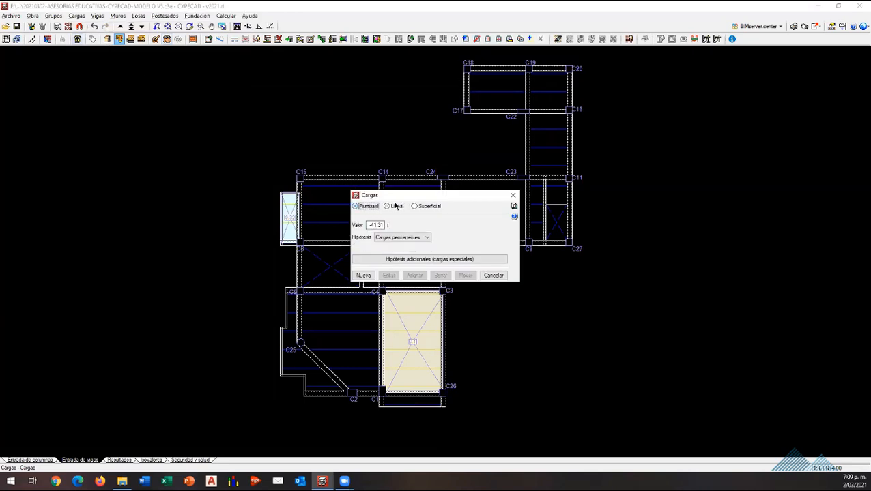
click(396, 206)
click(415, 206)
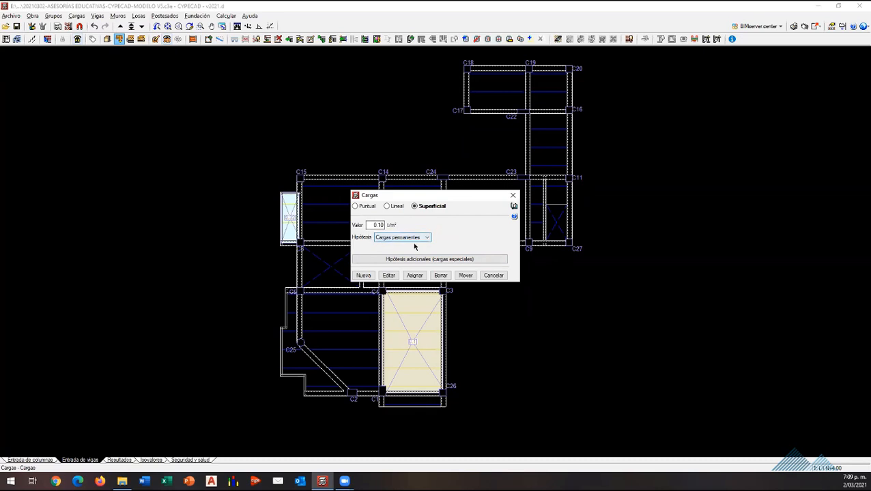
click(440, 276)
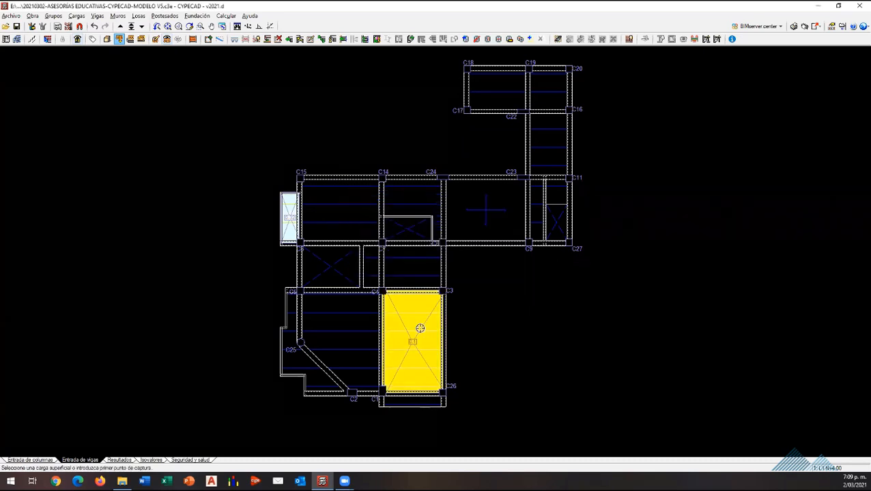
right_click(471, 324)
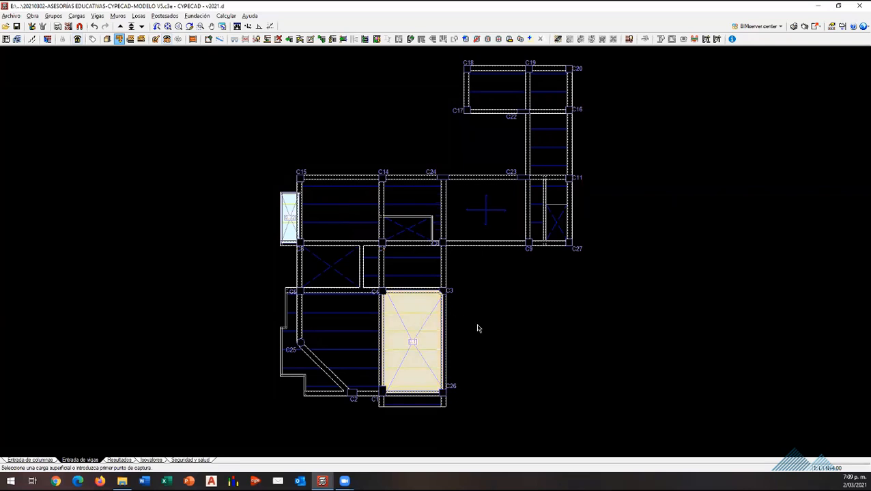
click(440, 275)
click(420, 347)
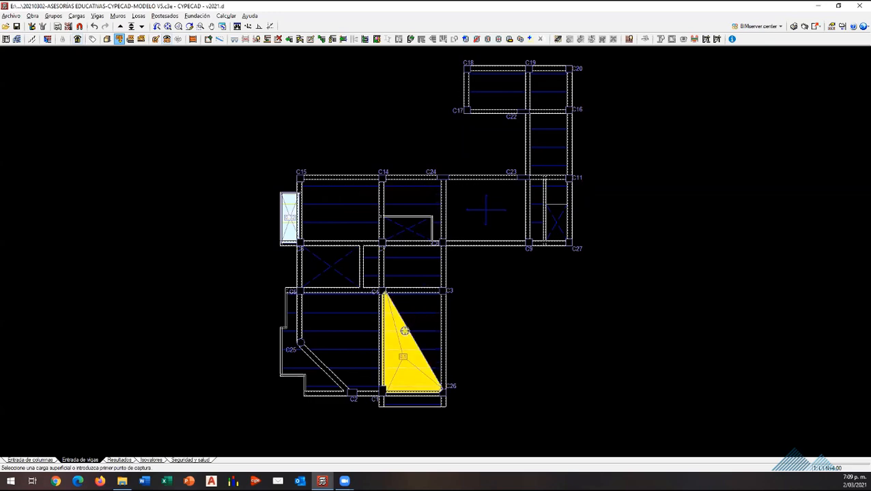
click(417, 371)
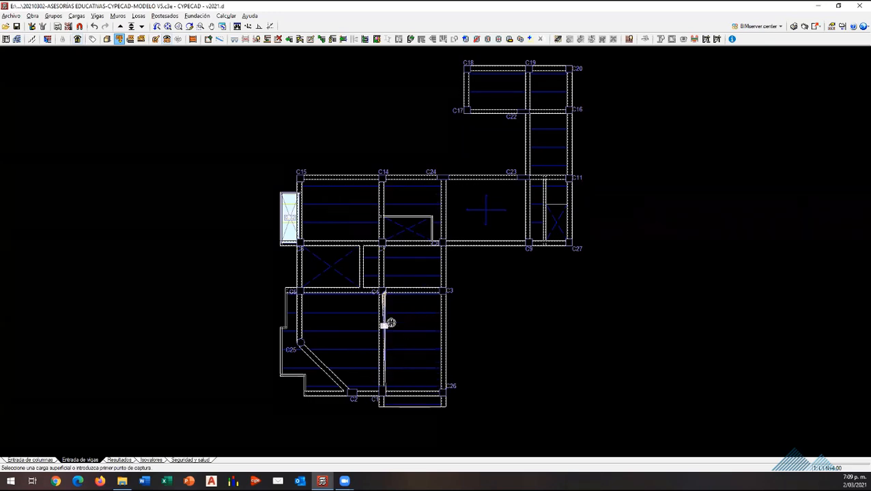
Step: Delete the thin leftover surface load along the beam between columns C4 and C1
scroll(384, 300, up, 2)
scroll(384, 297, up, 3)
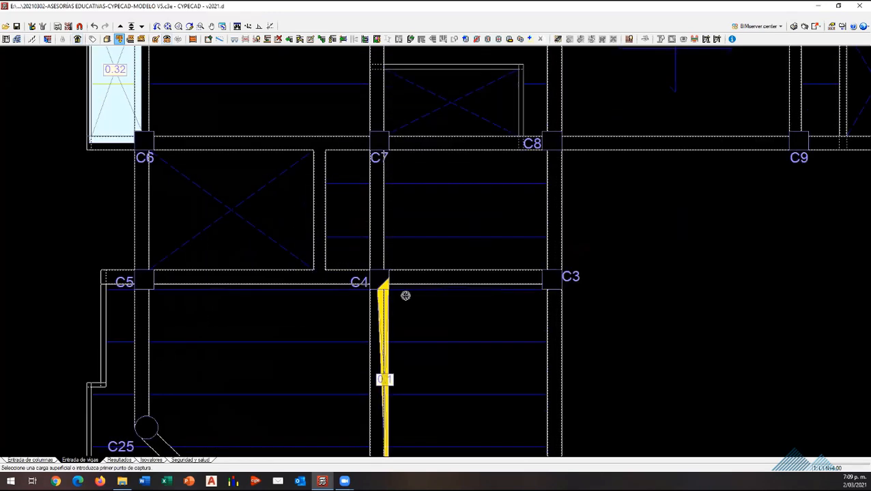
click(403, 295)
scroll(471, 351, down, 2)
scroll(471, 344, down, 3)
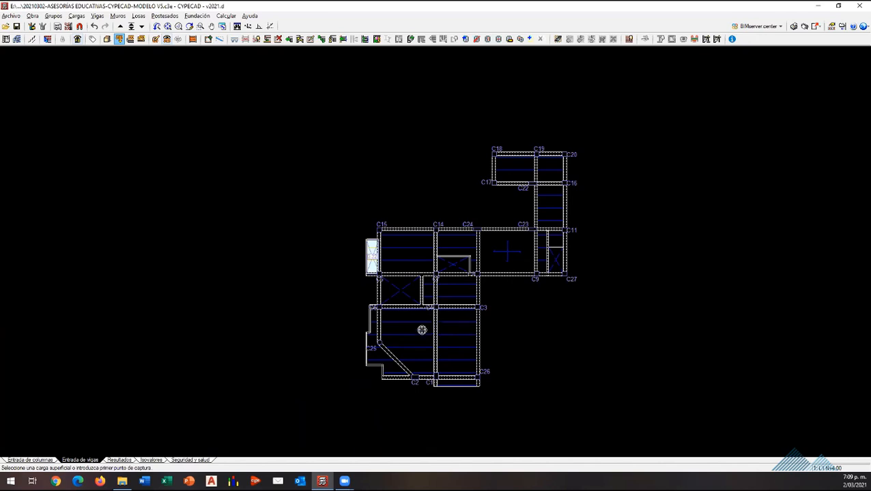
scroll(401, 277, up, 2)
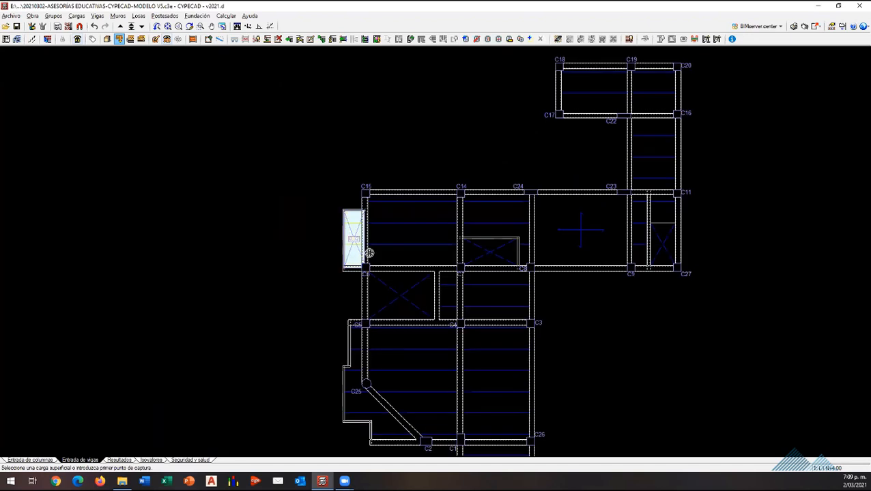
scroll(444, 245, down, 2)
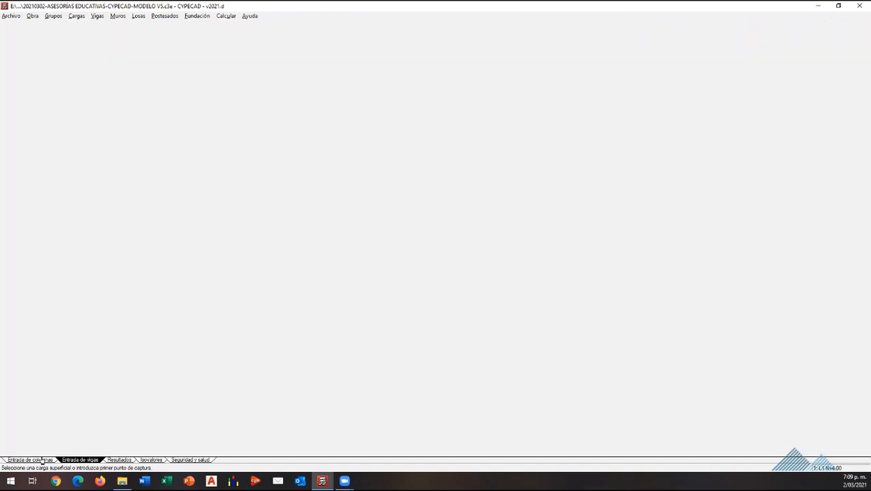
Step: Switch to column entry and open the floor groups for editing, leaving the floor heights as they are
click(39, 459)
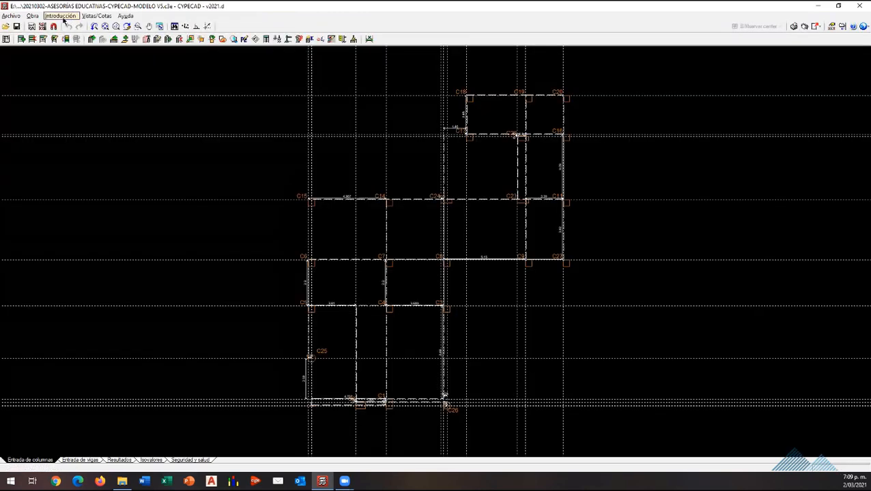
click(72, 17)
click(65, 27)
click(36, 62)
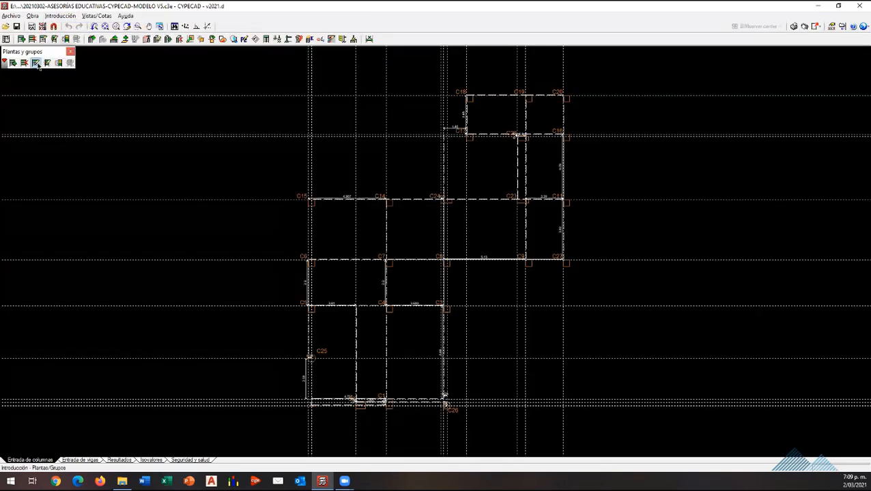
click(598, 78)
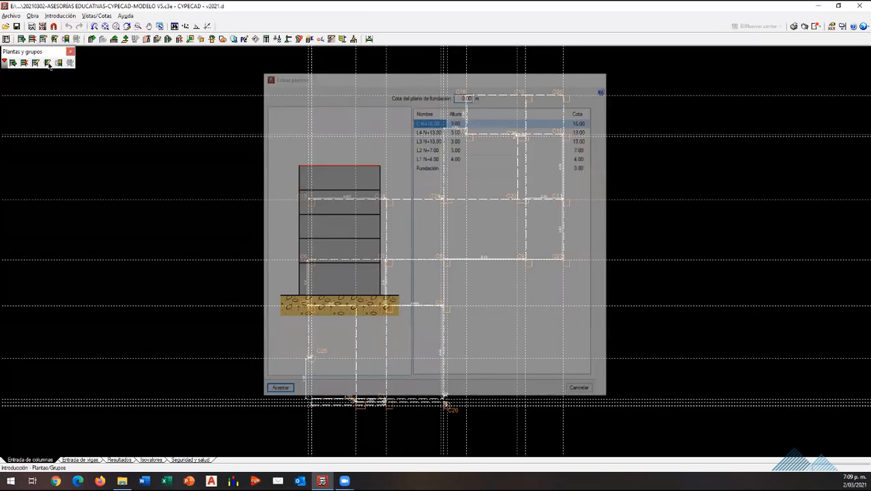
click(47, 63)
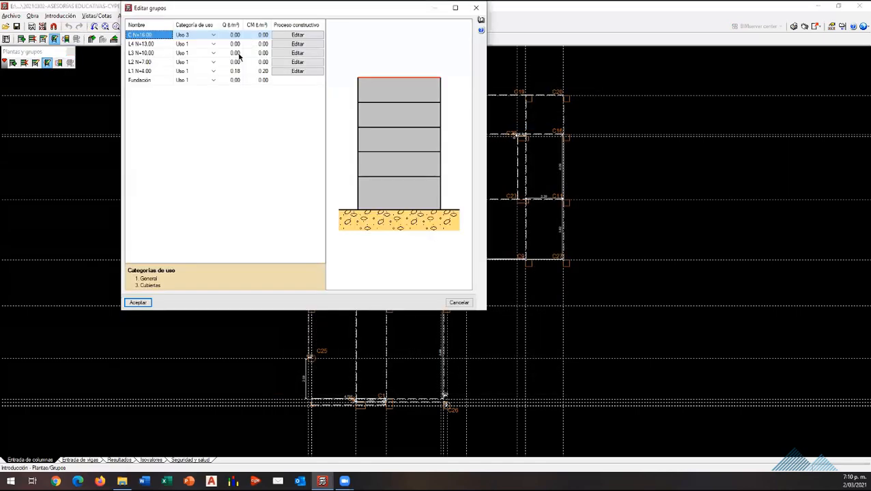
Step: Set both the live load Q and the dead load CM of group L1 N+4.00 to 0
click(236, 71)
text(0)
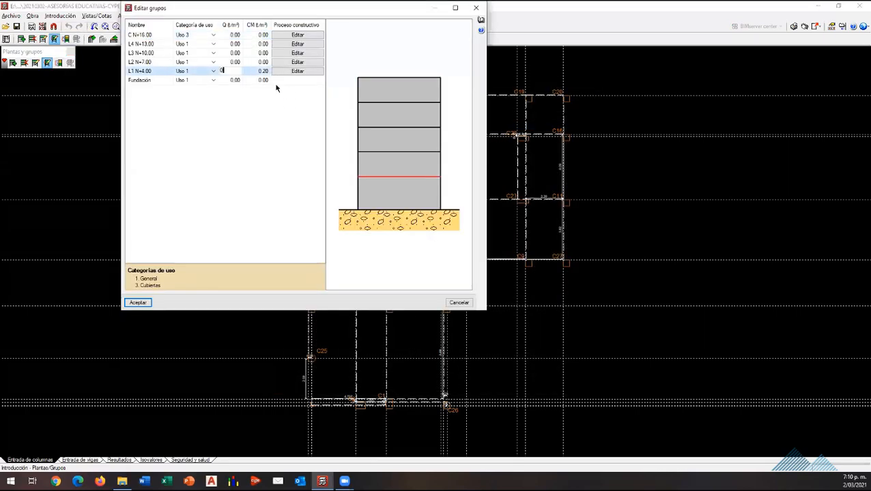
click(261, 72)
text(0)
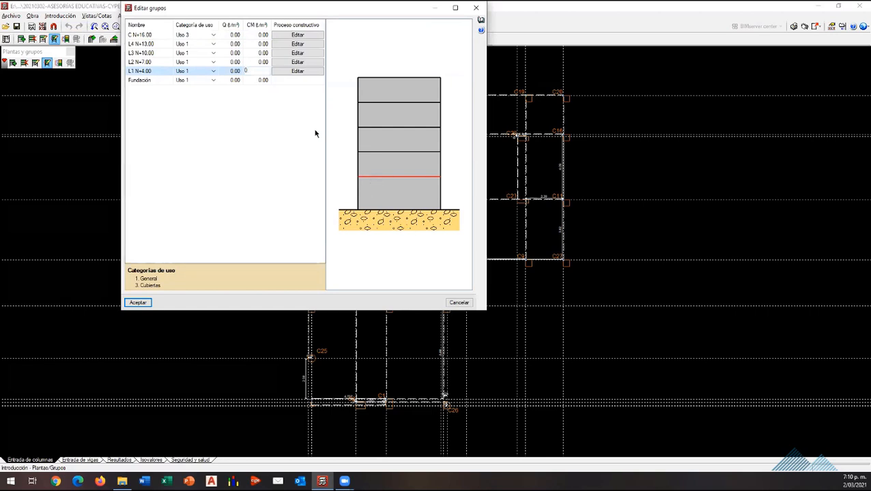
Step: Set the live load Q to 0.18 t/m² for groups L1 N+4.00, L2 N+7.00, L3 N+10.00 and L4 N+13.00
key(shift+Tab)
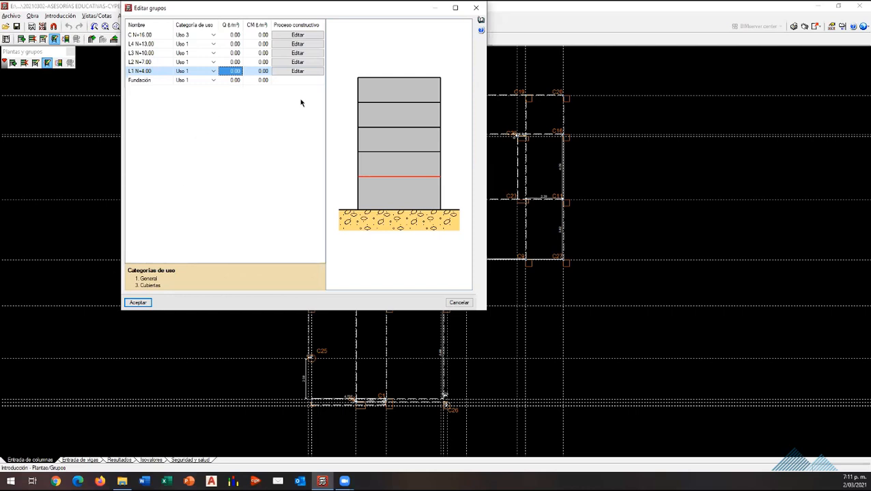
text(0.18)
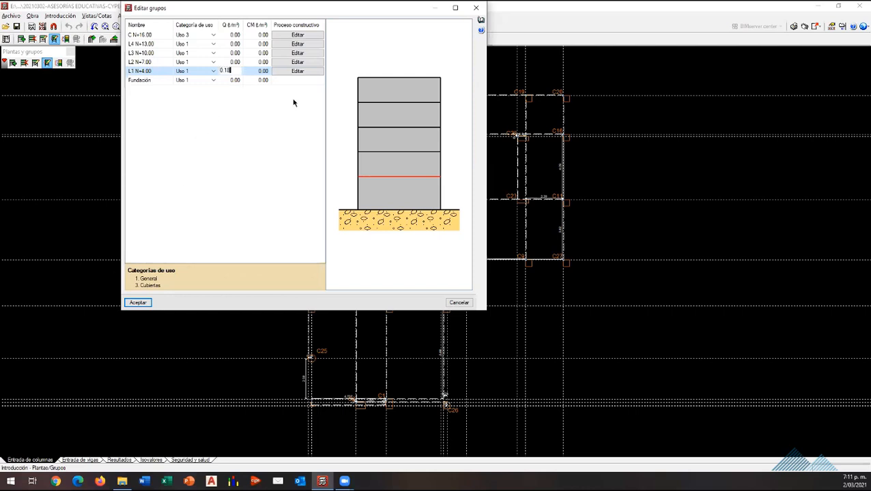
key(Tab)
click(236, 36)
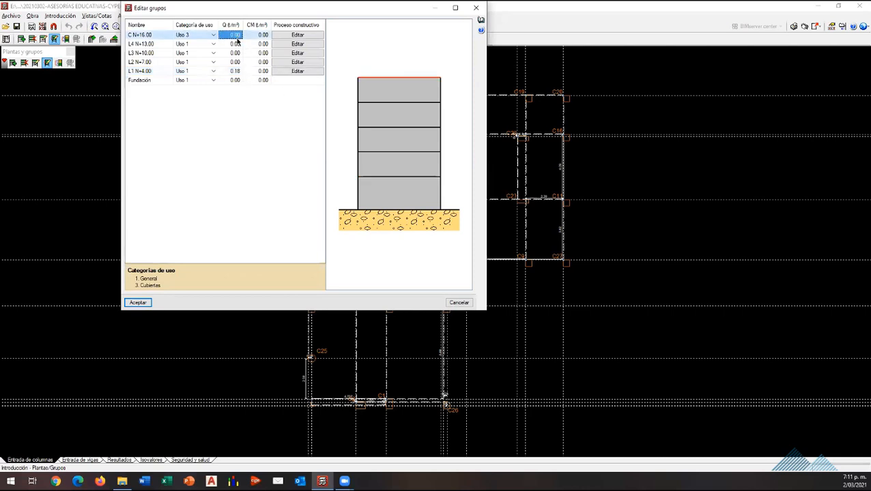
click(236, 45)
text(0)
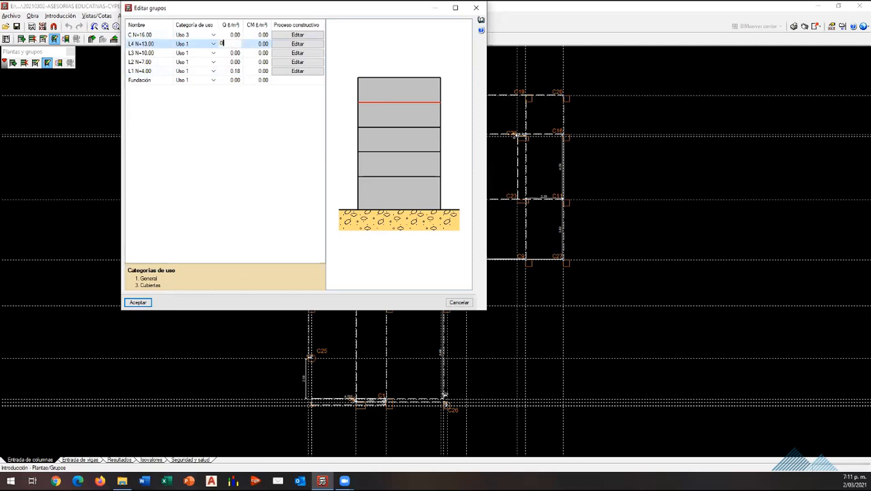
text(.18)
click(236, 53)
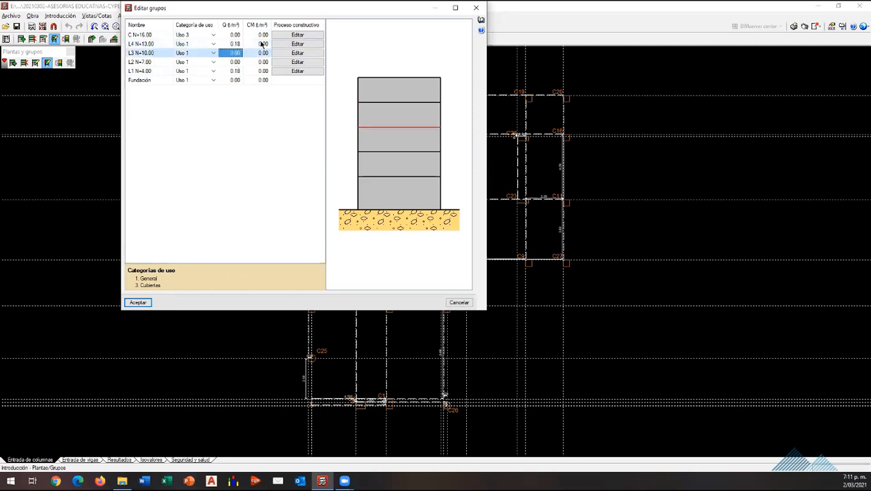
text(0.18)
click(237, 63)
text(0)
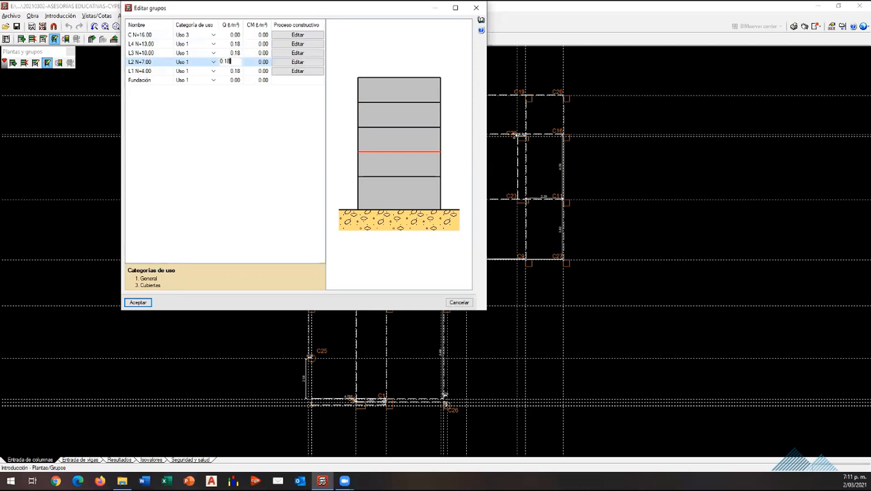
Step: Set the dead load CM to 0.20 t/m² for groups L1 N+4.00 through L4 N+13.00 and accept the group changes
click(261, 71)
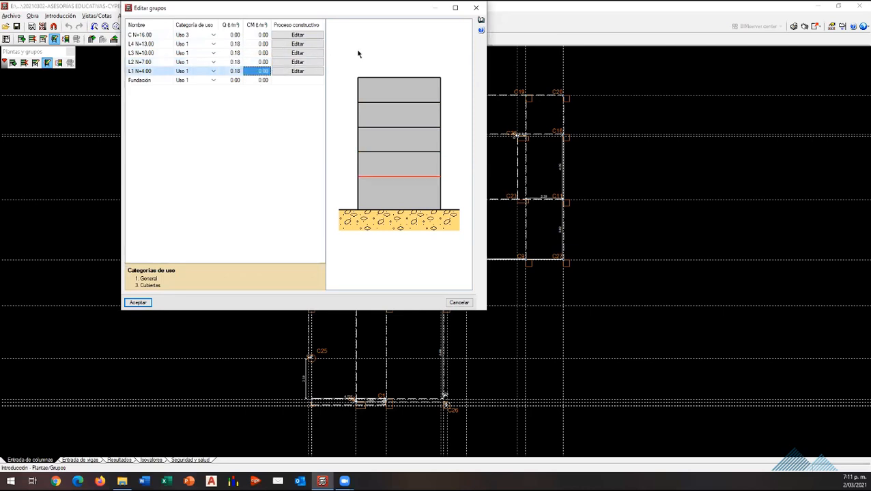
text(0.25)
click(264, 62)
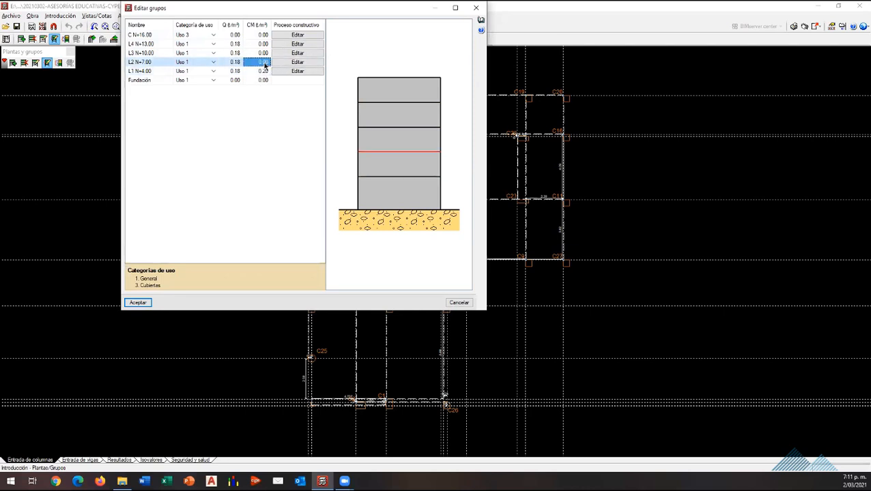
text(0.2)
click(260, 54)
text(0.2)
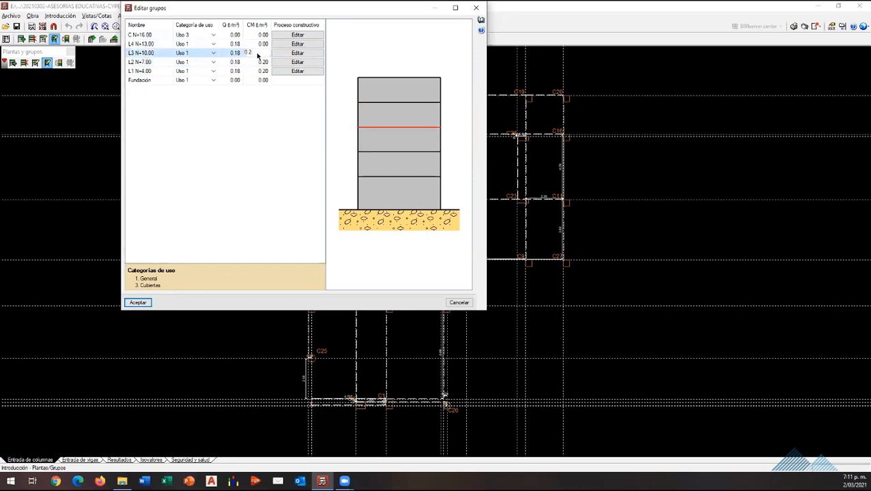
click(264, 45)
text(0.2)
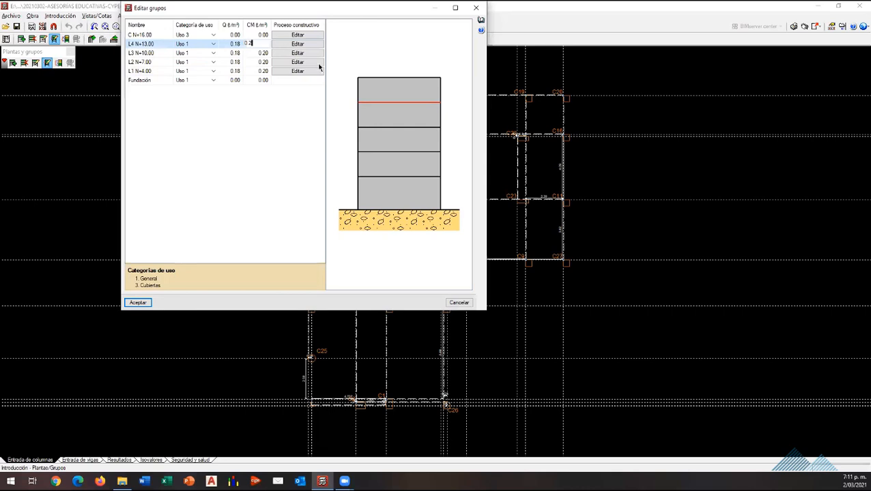
click(253, 36)
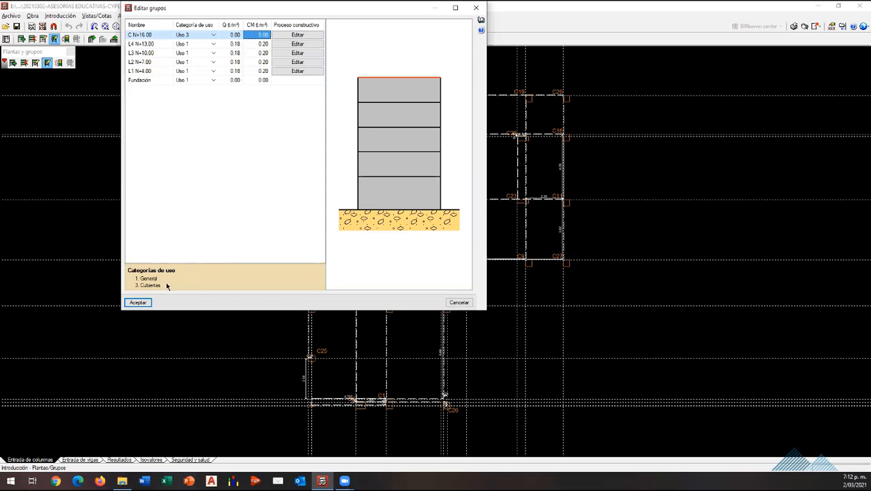
click(138, 302)
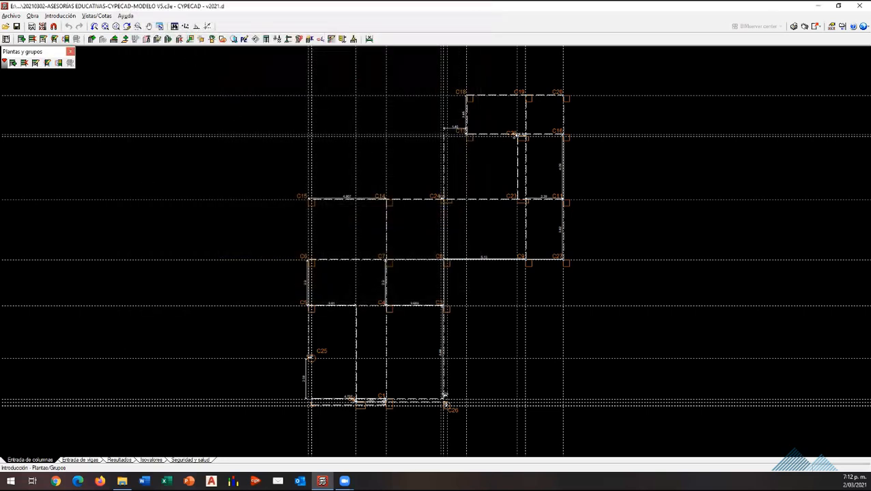
Step: Switch to beam entry and add a Cargas permanentes surface load to the slab bounded by columns C4, C3, C26 and C1
click(79, 460)
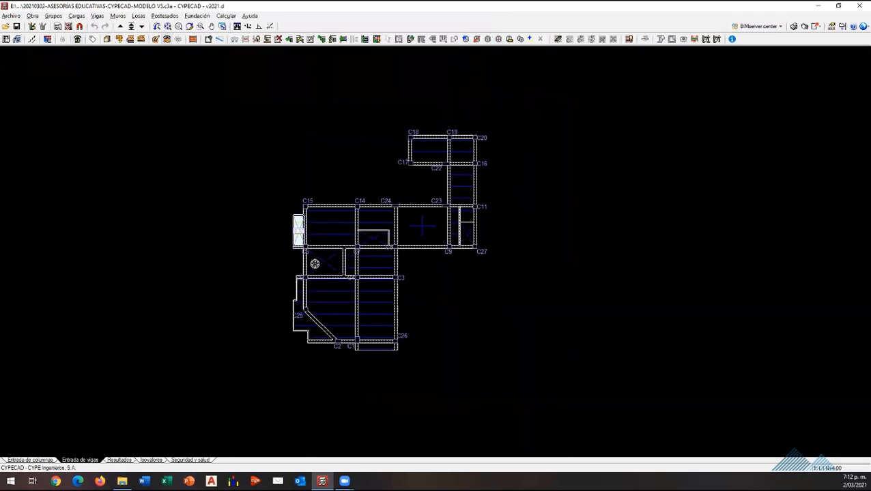
scroll(404, 291, up, 5)
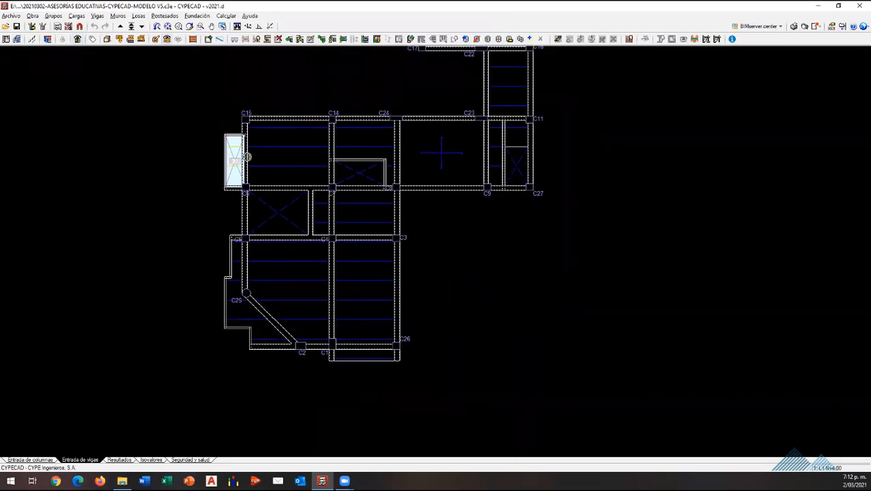
scroll(334, 350, down, 2)
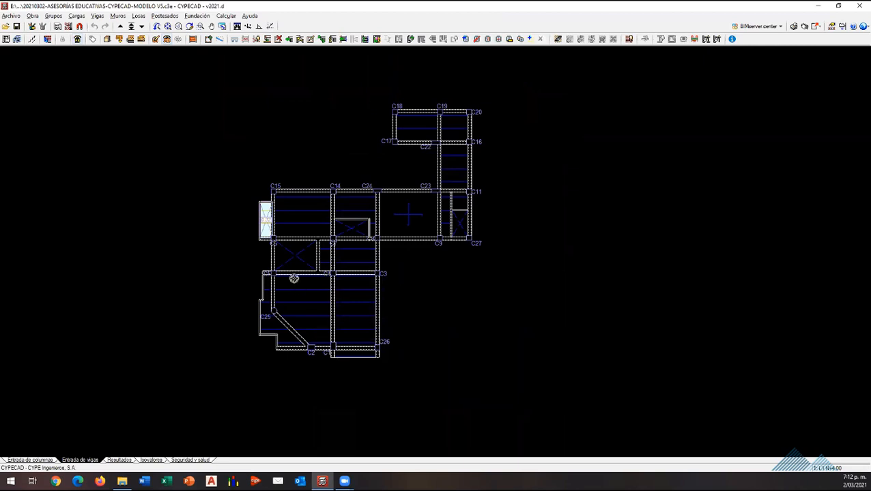
scroll(417, 225, up, 3)
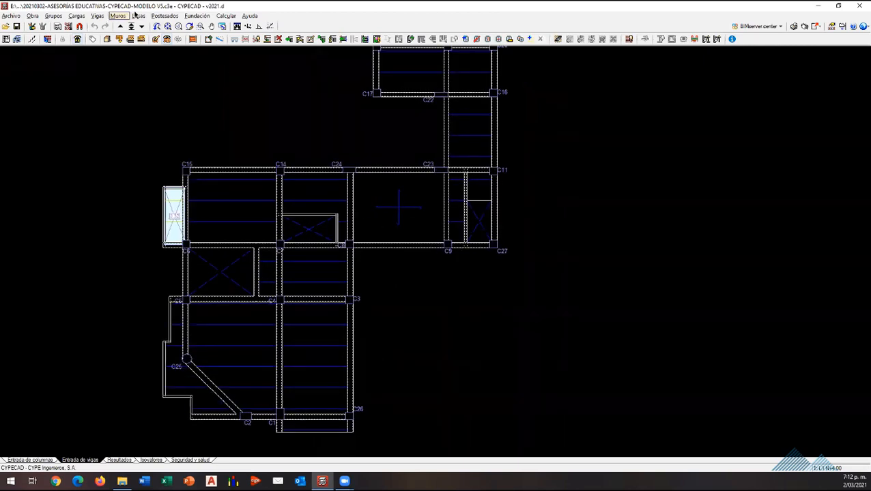
click(53, 16)
mouse_move(77, 16)
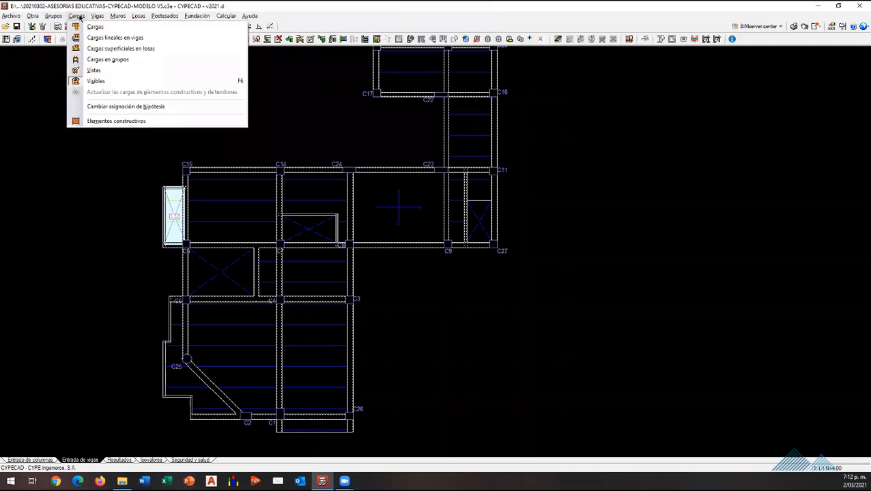
click(120, 50)
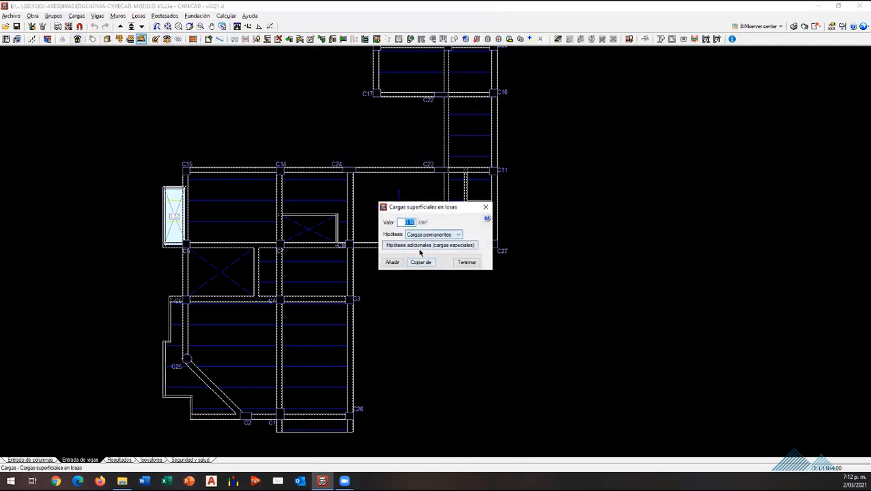
click(391, 262)
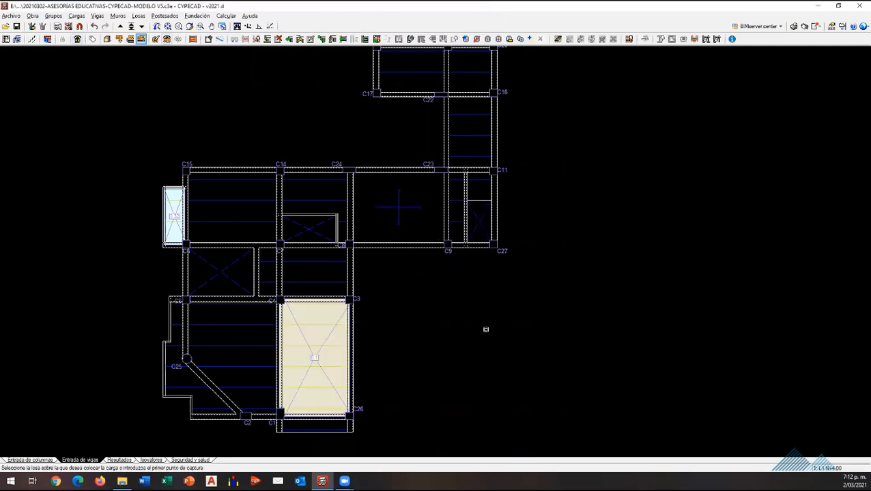
scroll(360, 332, down, 2)
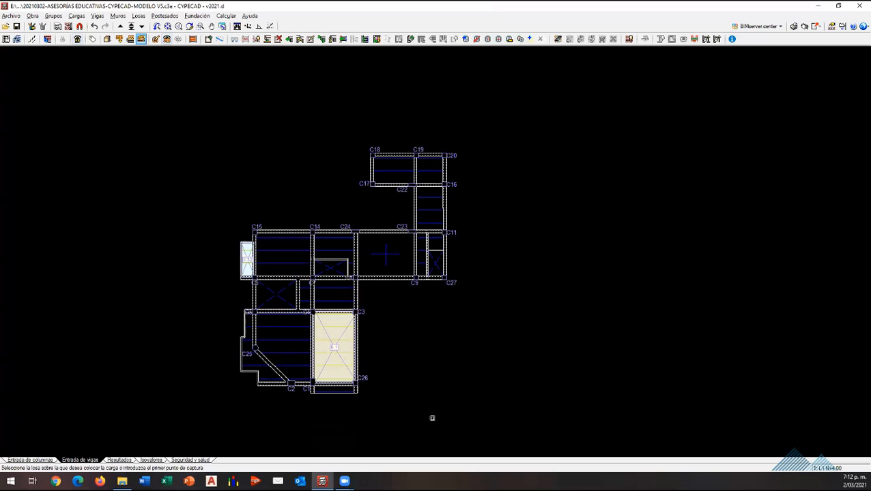
scroll(431, 417, up, 2)
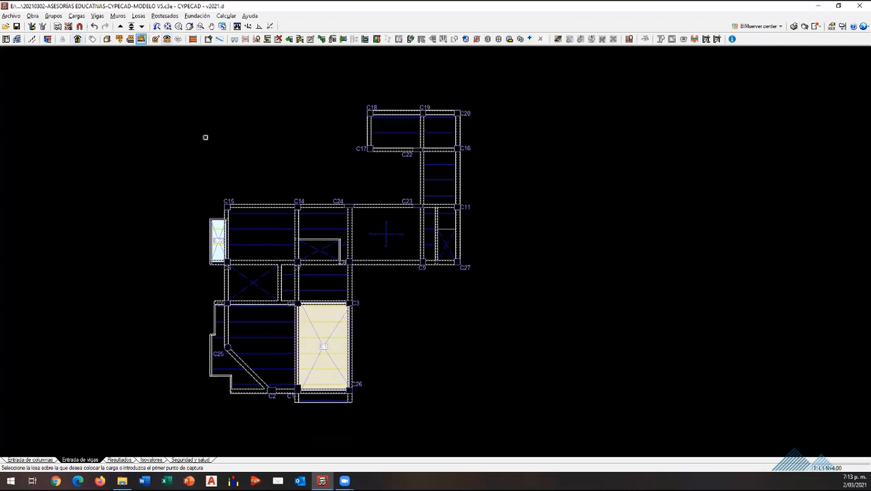
click(339, 364)
Step: Look through the floor groups above L1 N+4.00 and return to L1 N+4.00
click(120, 26)
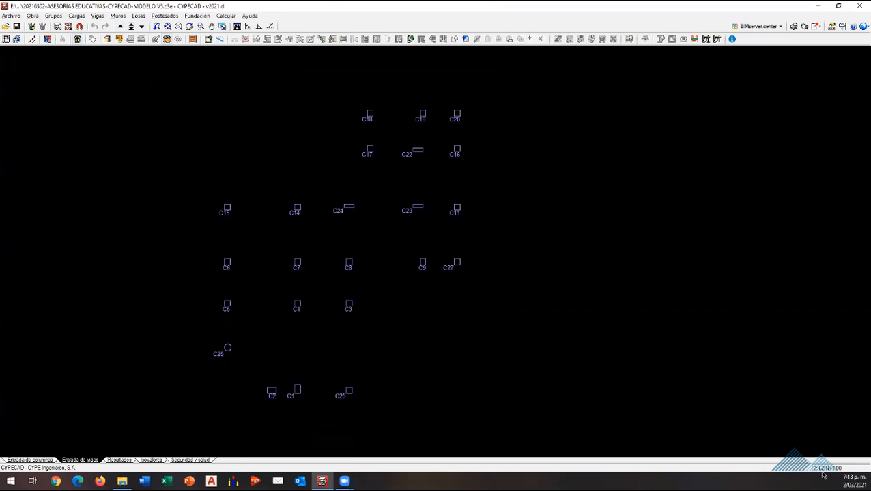
click(119, 27)
click(120, 26)
click(120, 27)
click(140, 28)
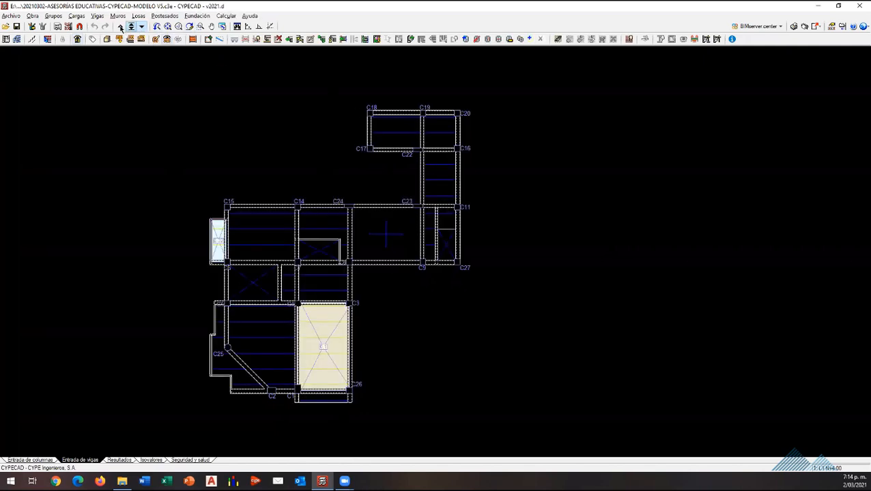
Step: Go to group L2 N+7.00 and copy the beams, slabs and loads from group L1 N+4.00 into it
click(121, 27)
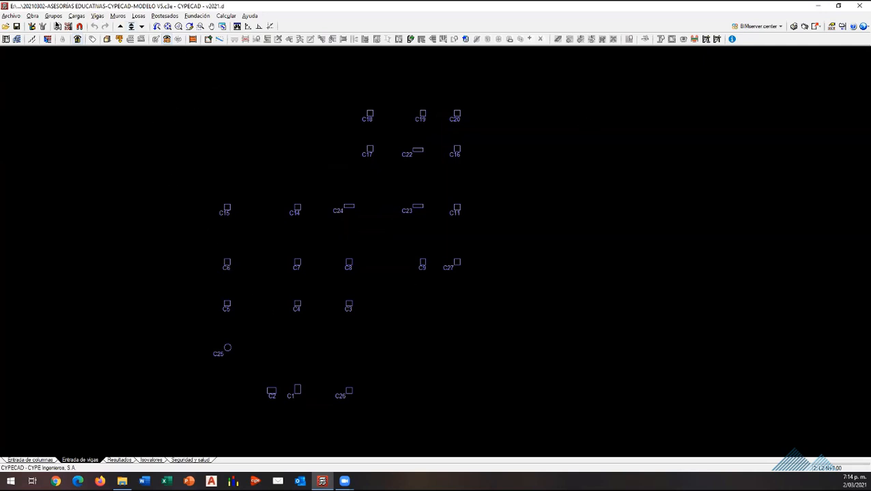
click(52, 16)
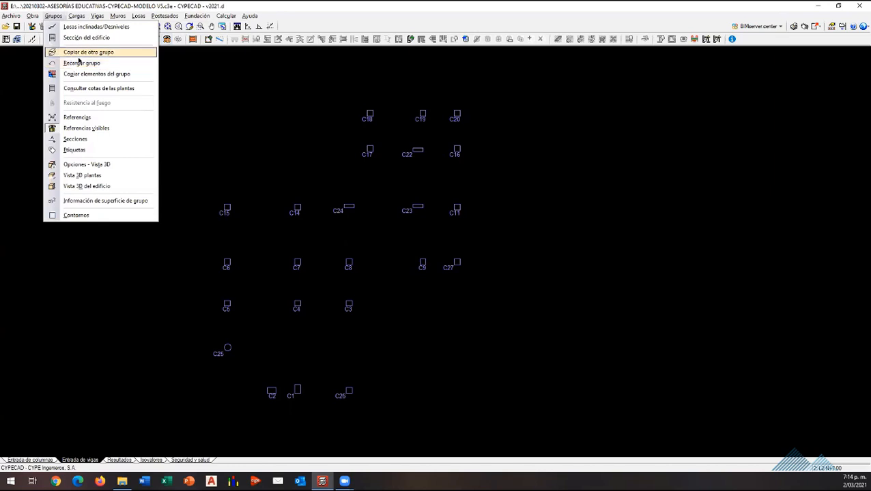
click(120, 52)
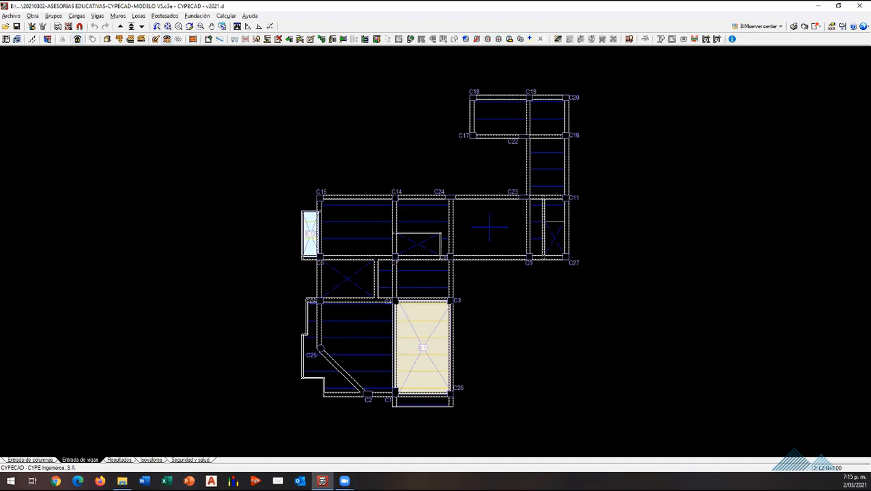
Step: Switch to column entry and examine the Unir grupos option without merging any floor groups
click(48, 461)
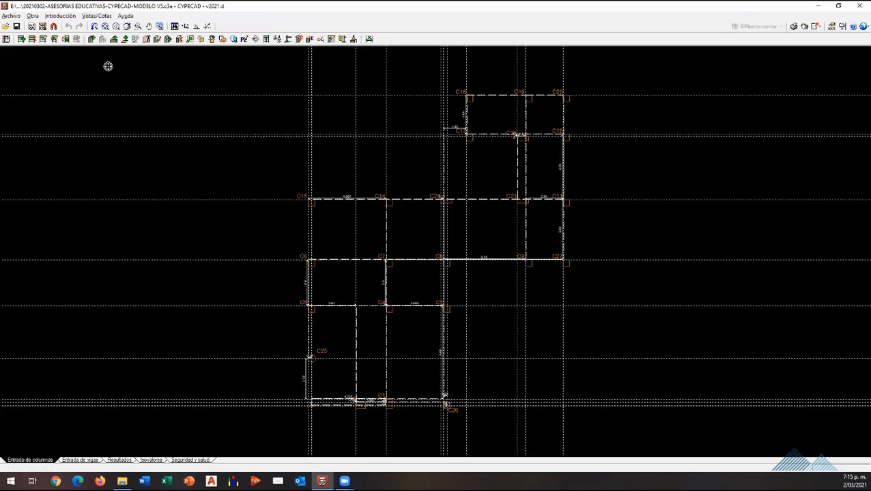
click(60, 16)
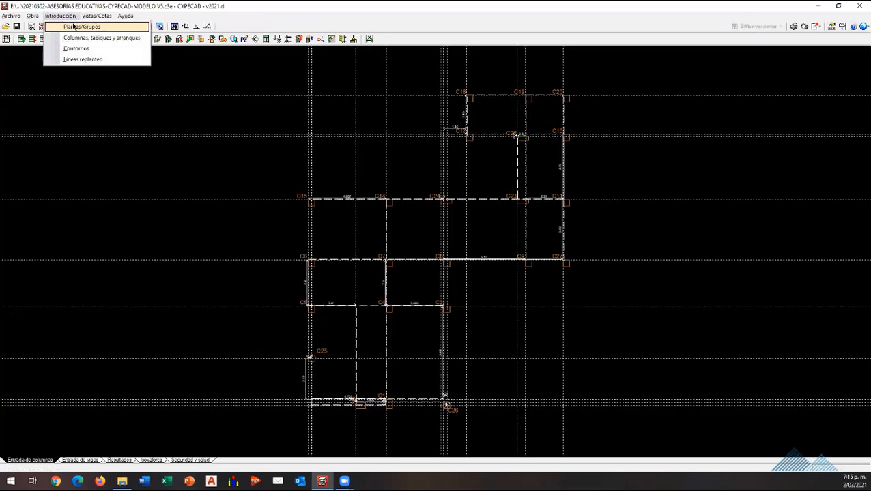
click(72, 26)
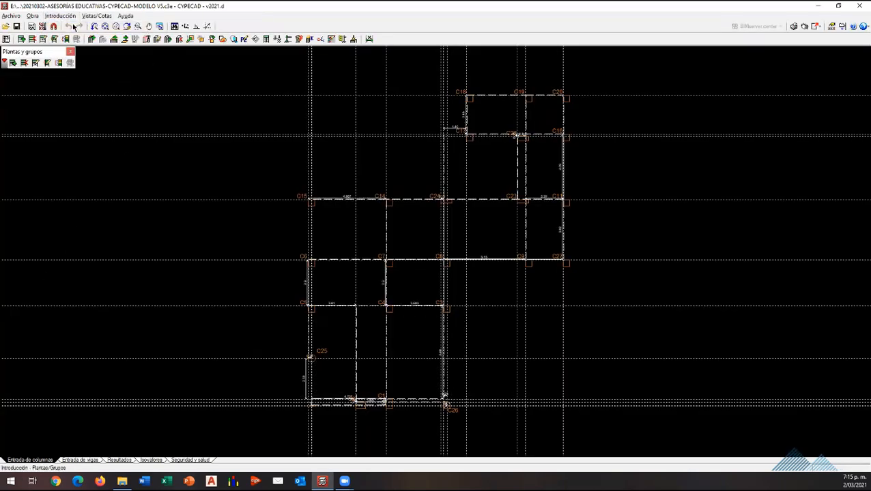
click(59, 66)
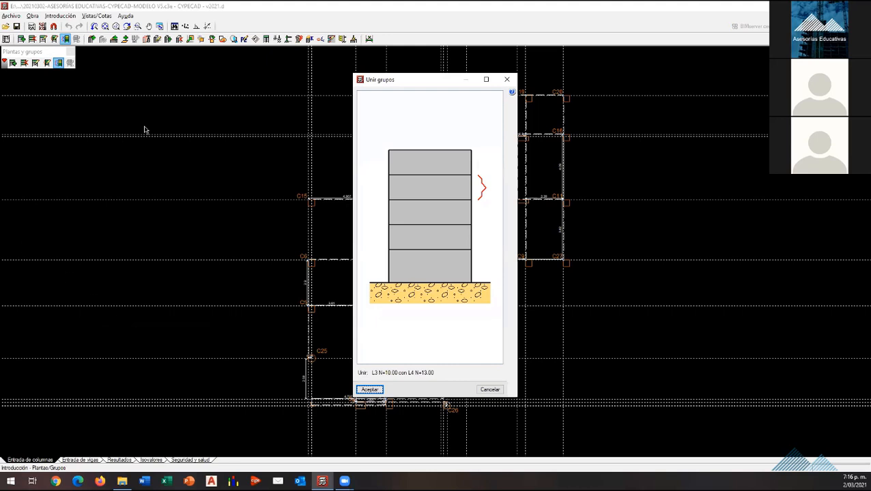
click(506, 79)
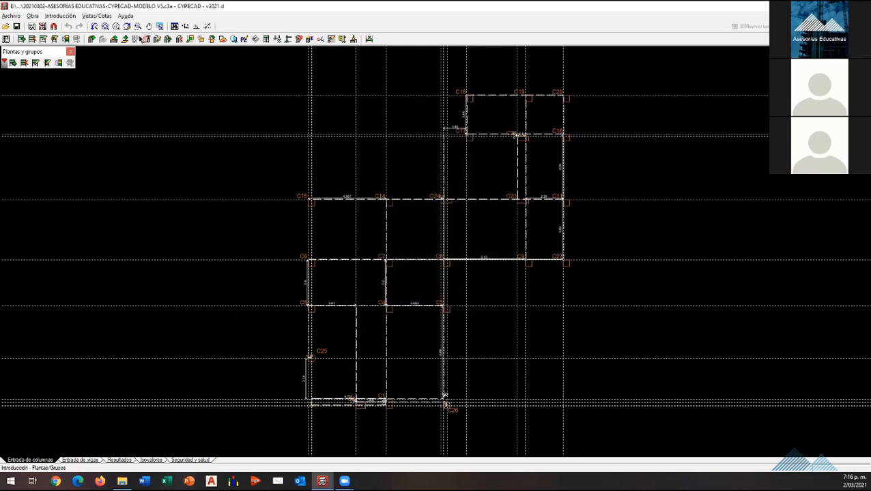
Step: Return to beam entry and copy the beams, slabs and loads from another group into group L3 N+10.00
click(80, 461)
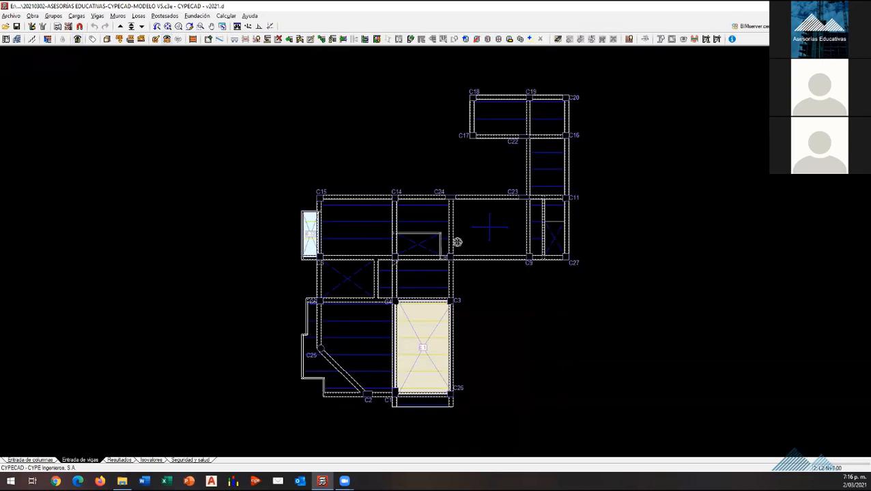
click(121, 26)
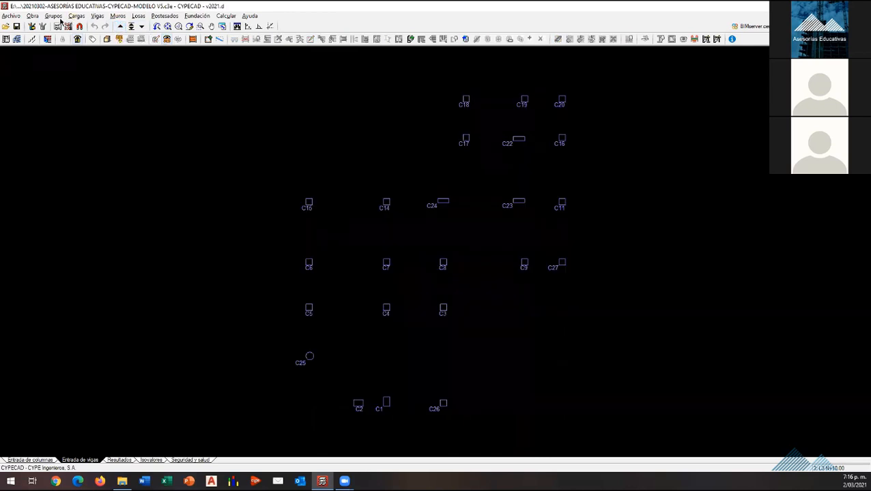
click(53, 16)
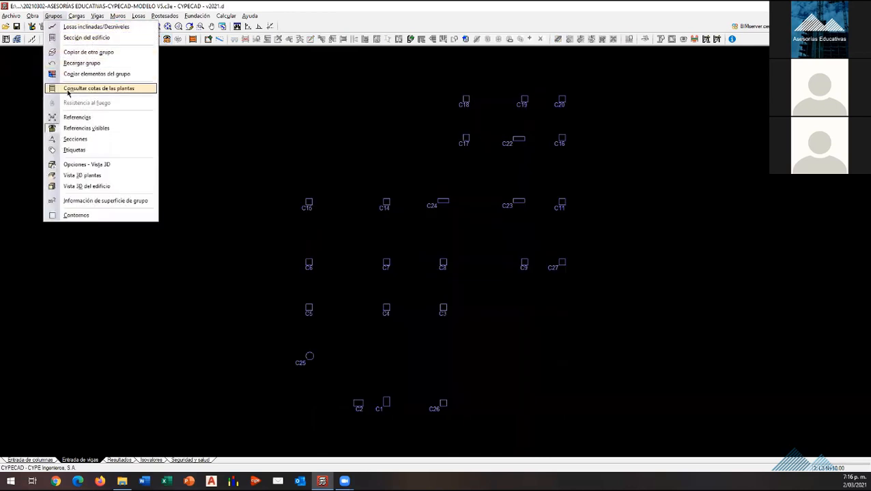
click(185, 118)
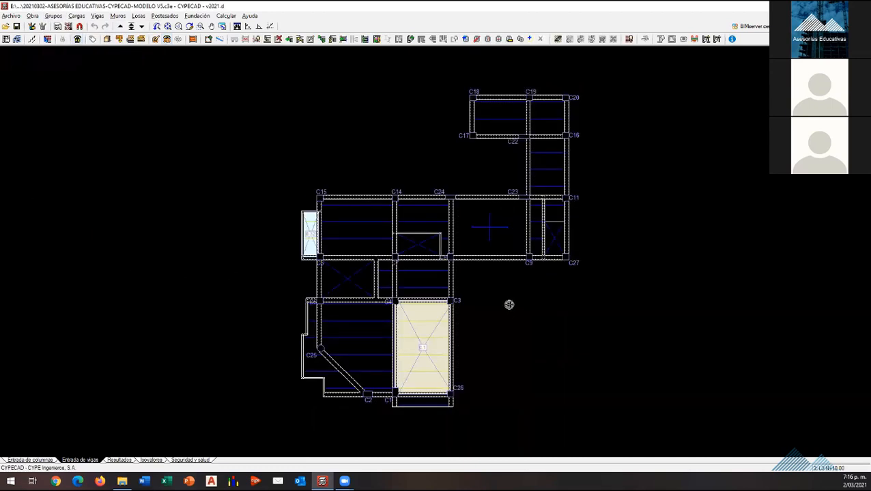
Step: Go to group L4 N+13.00 and copy the beams, slabs and loads from another group into it
click(120, 26)
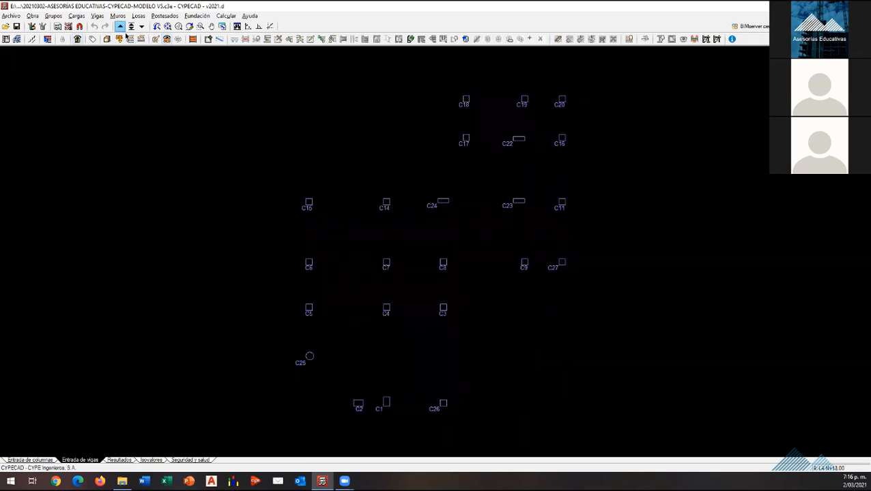
click(54, 15)
click(79, 52)
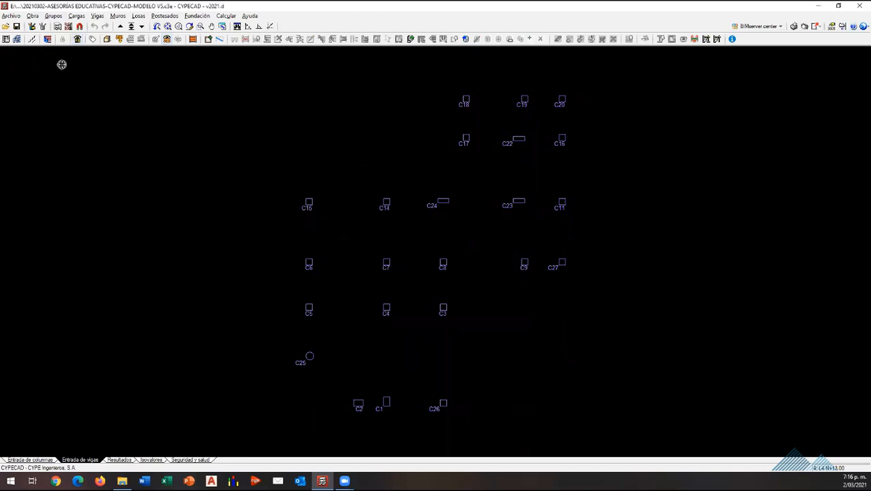
click(53, 16)
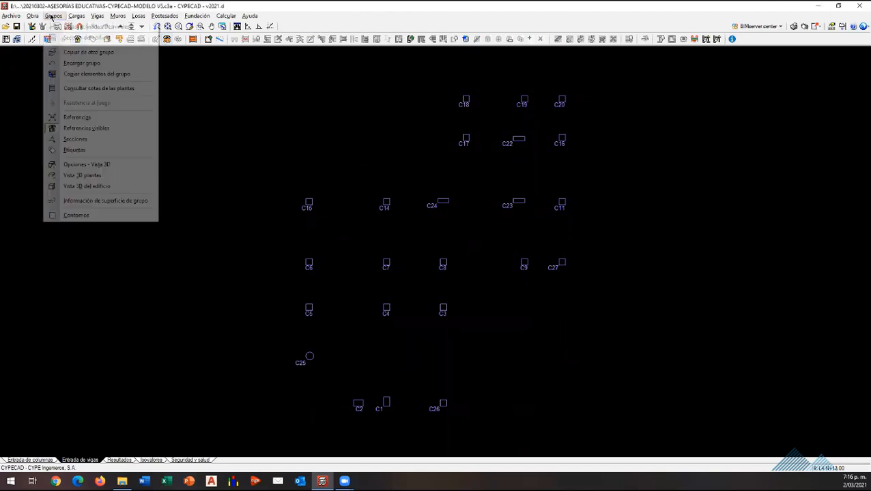
click(105, 54)
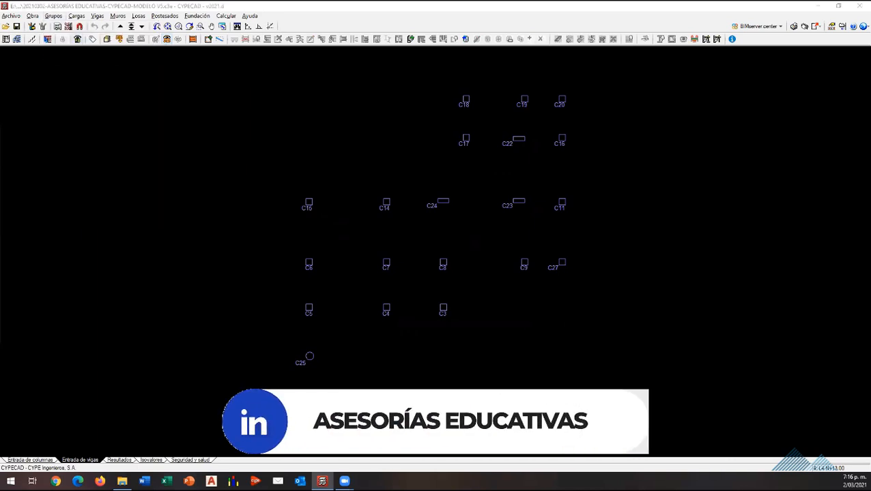
click(336, 279)
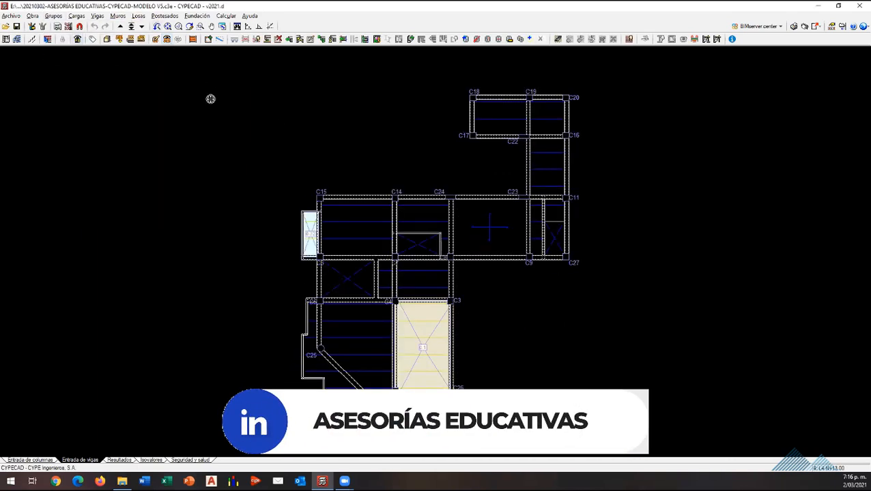
Step: Go to the top group C N+16.00 and copy the beams, slabs and loads from another group into it
scroll(357, 307, down, 2)
scroll(533, 311, up, 2)
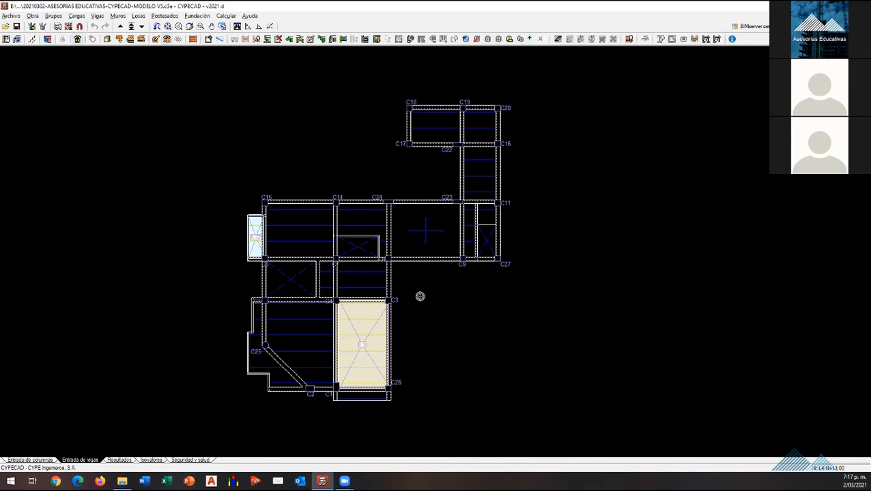
scroll(419, 225, up, 2)
scroll(433, 225, down, 2)
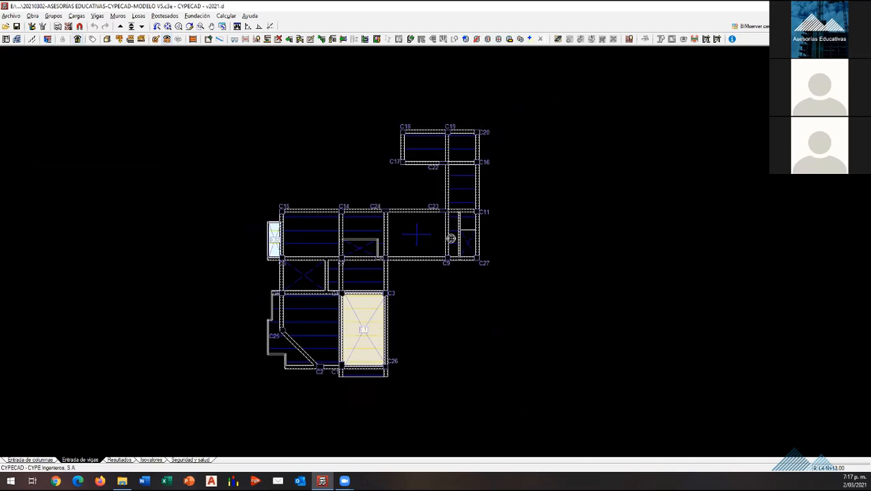
scroll(491, 145, up, 1)
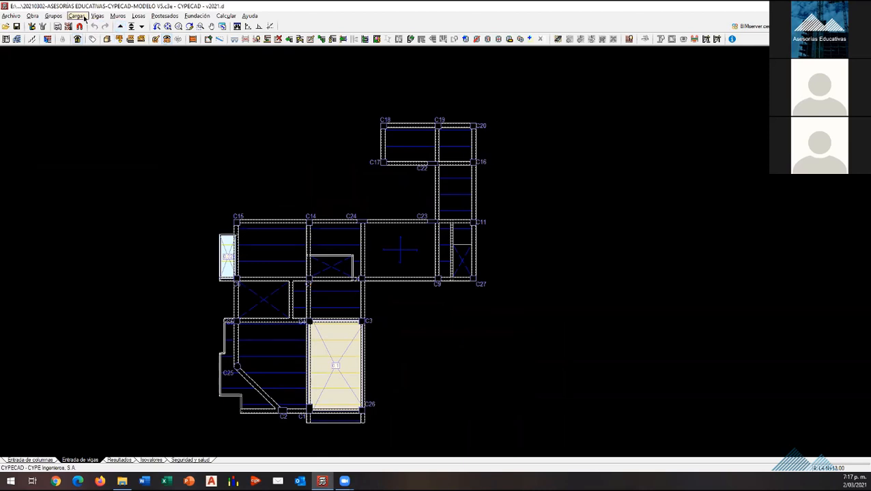
click(120, 27)
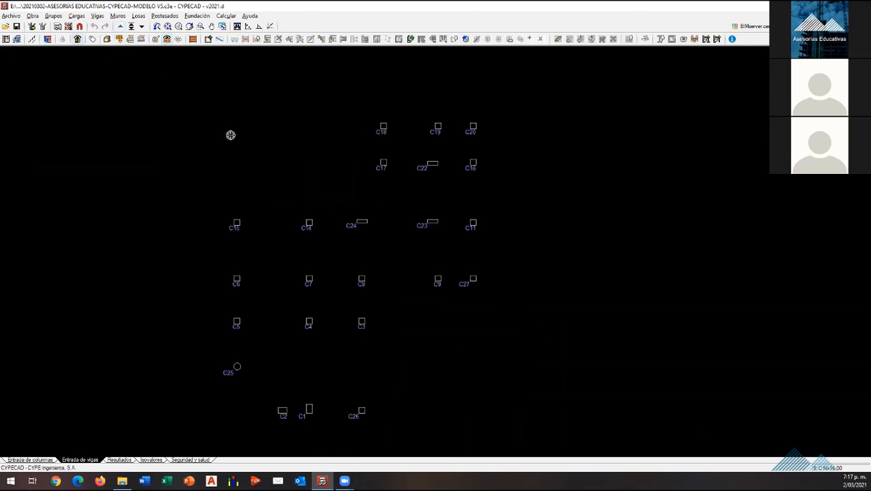
click(77, 16)
mouse_move(53, 16)
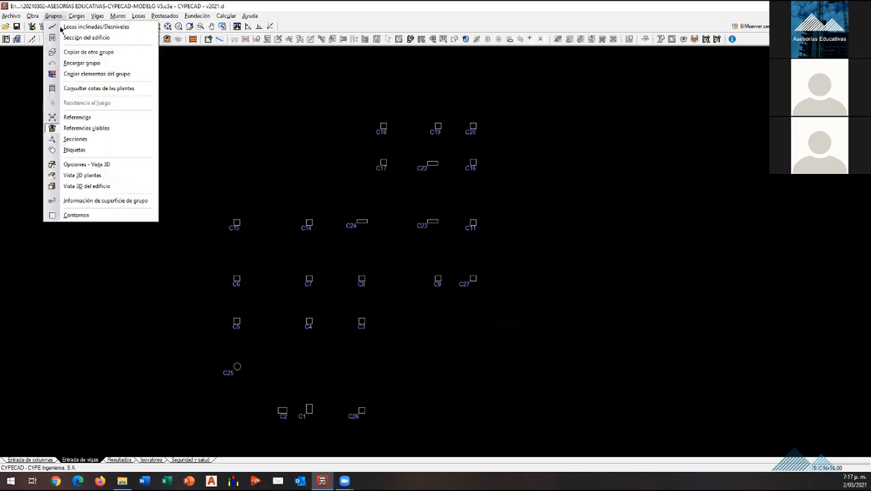
click(88, 54)
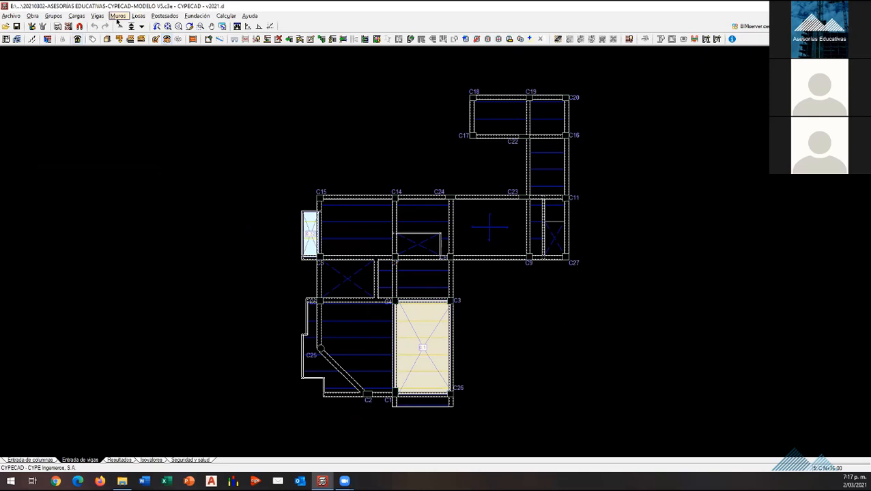
Step: Delete the slabs from the panels in the C17–C20 wing, below C16 and along the row from C27 to C15 in group C N+16.00
click(137, 17)
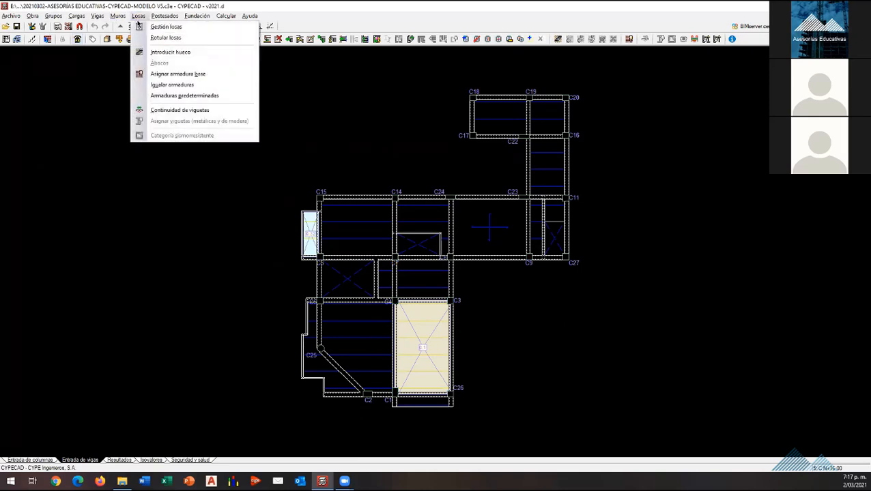
mouse_move(164, 17)
click(159, 26)
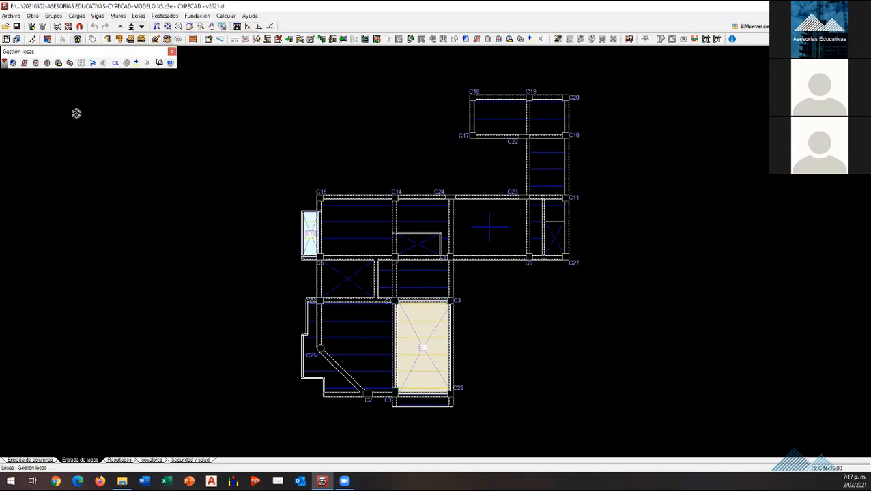
click(495, 120)
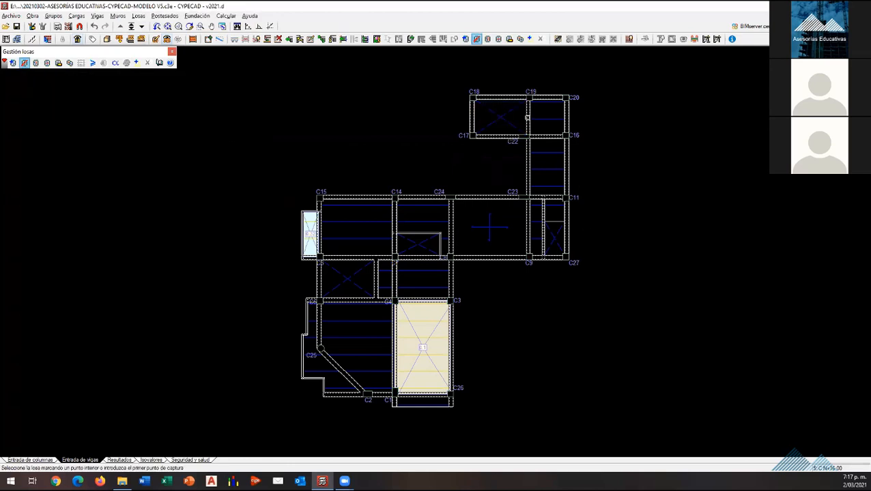
click(548, 117)
click(549, 165)
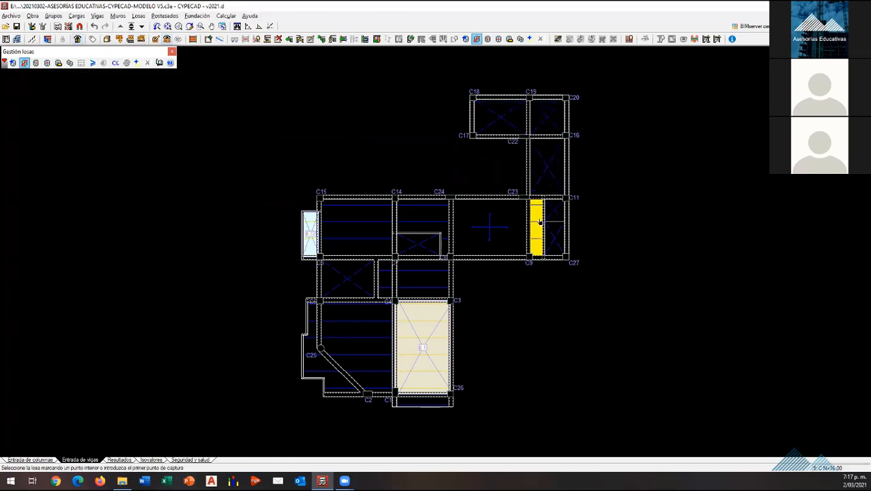
click(489, 227)
click(423, 232)
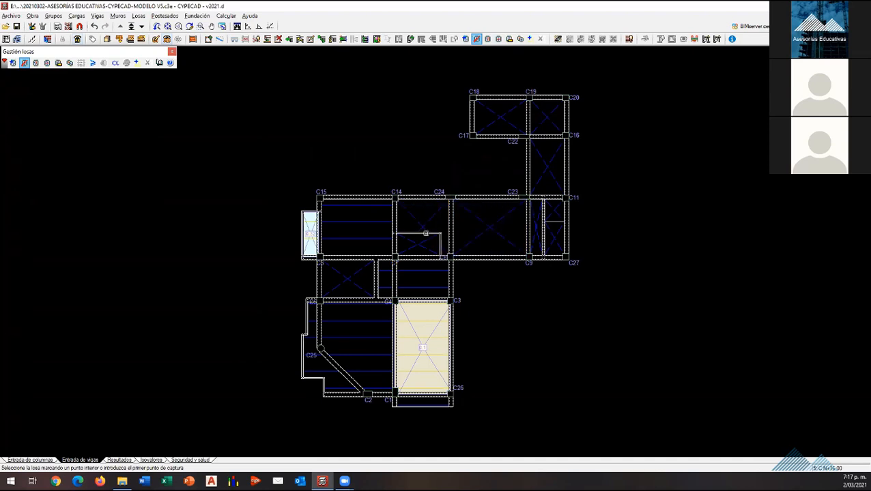
click(366, 234)
click(313, 235)
click(320, 234)
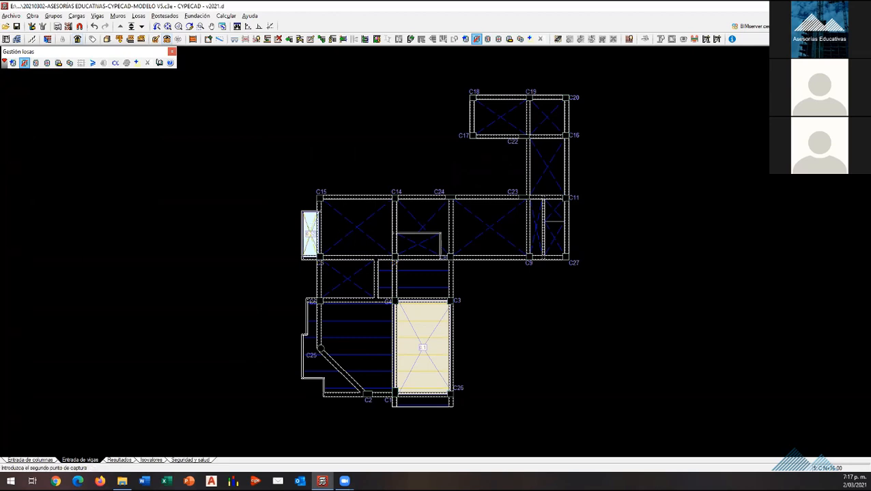
click(308, 244)
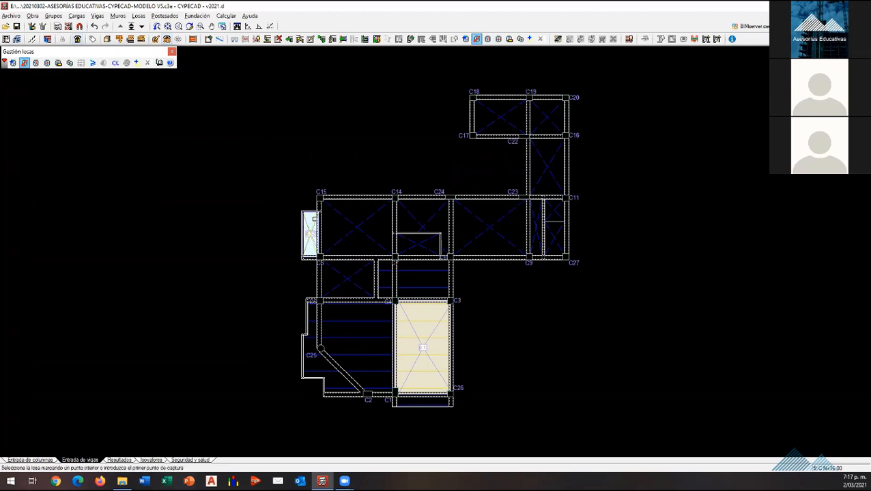
Step: Delete the surface load on the small projecting panel beside columns C15 and C6
click(52, 16)
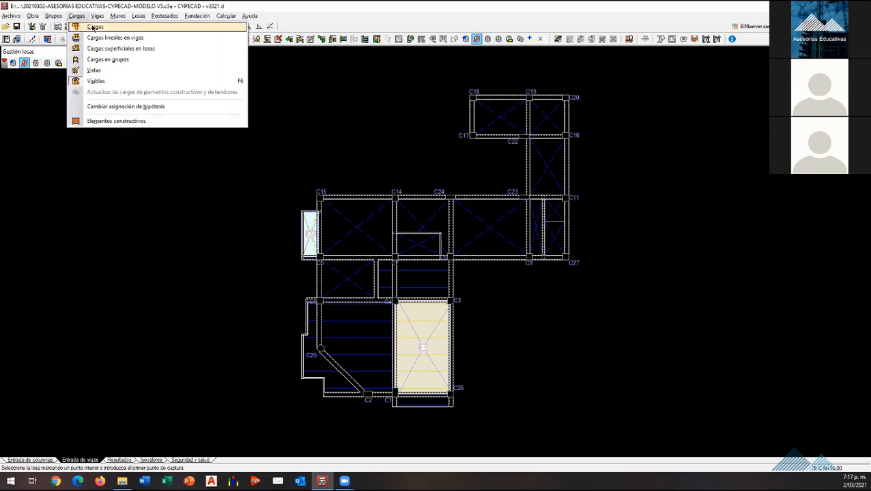
click(92, 27)
click(428, 272)
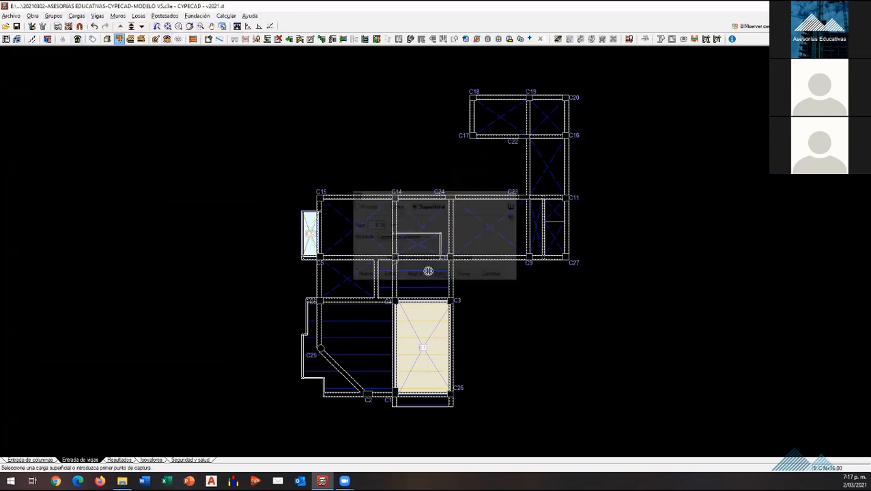
scroll(307, 236, up, 3)
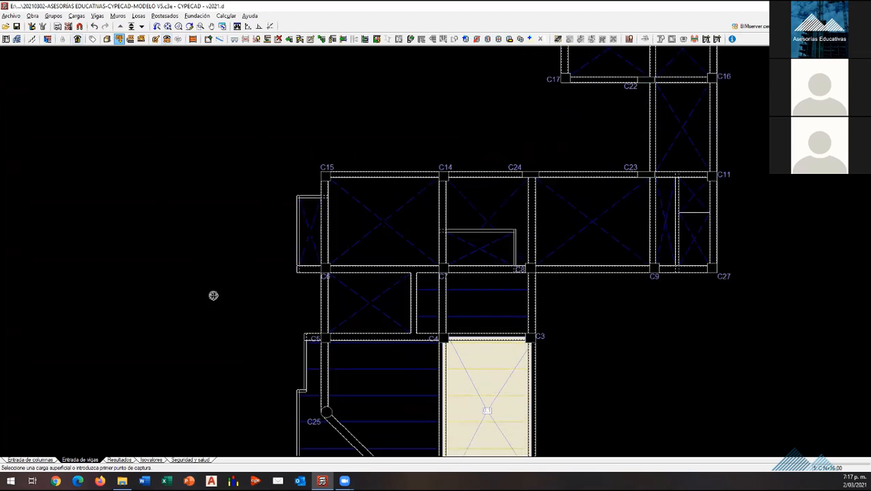
scroll(229, 313, down, 3)
scroll(491, 138, up, 2)
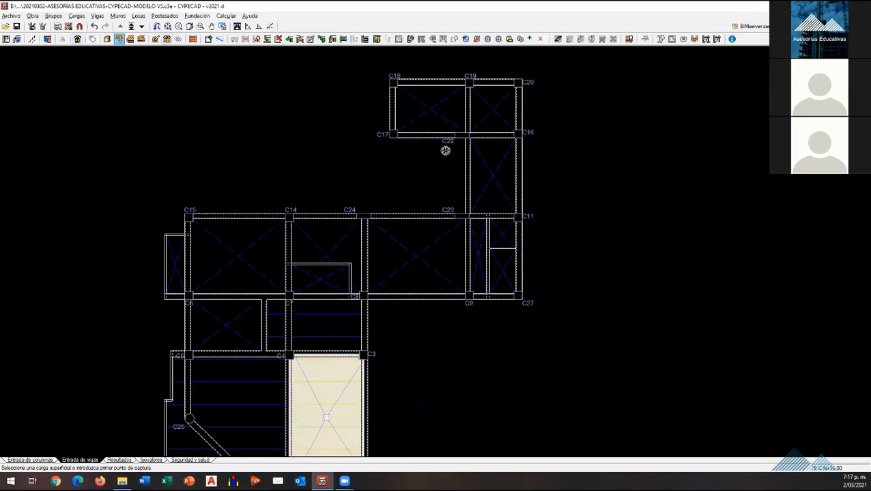
Step: Delete the opening beams inside the C14–C7–C8 bay and the interior beams of the bay between C9, C11 and C27
click(97, 15)
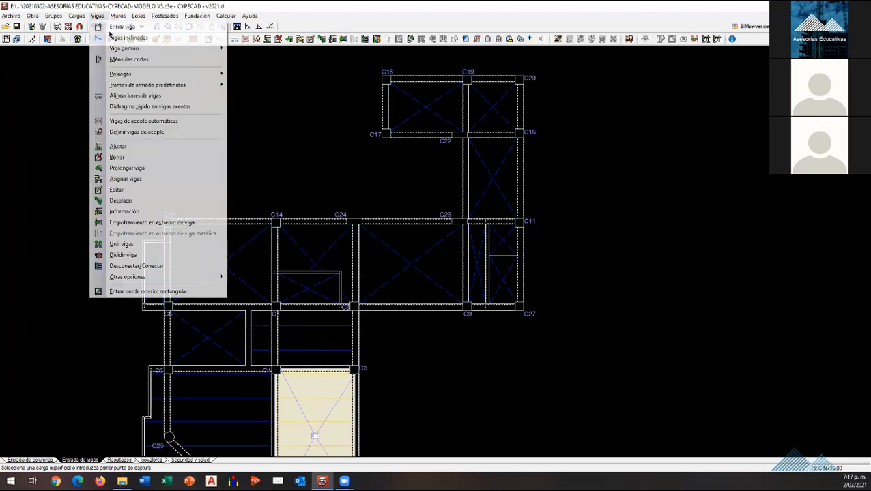
click(151, 158)
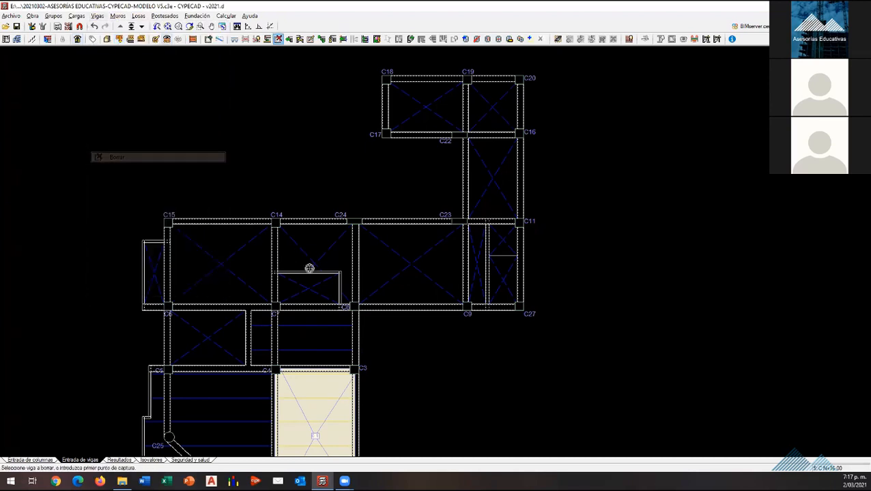
click(332, 273)
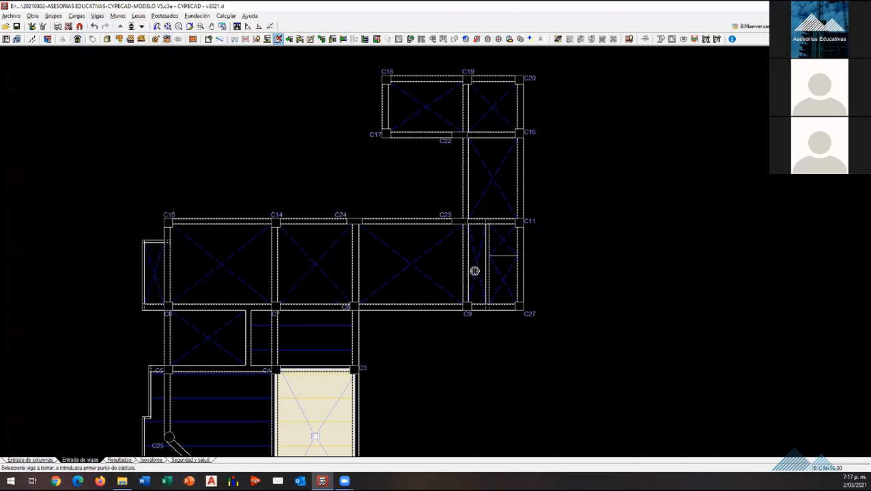
click(491, 258)
scroll(353, 284, down, 1)
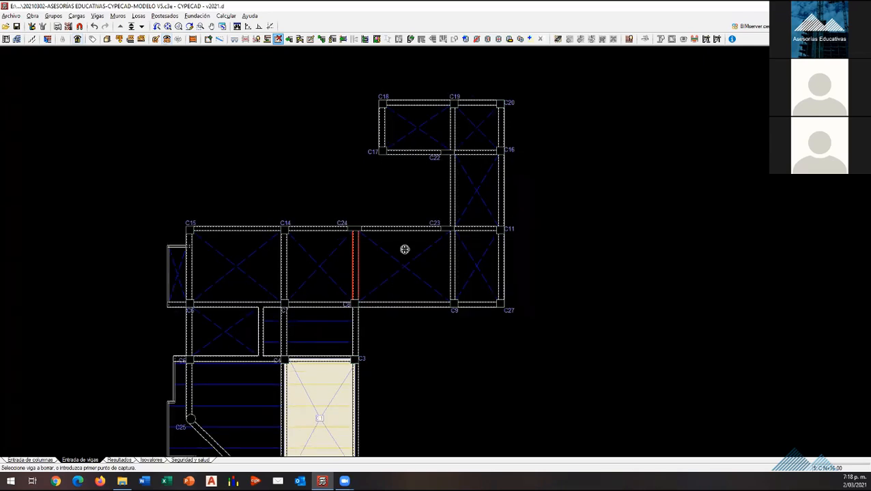
scroll(405, 250, down, 1)
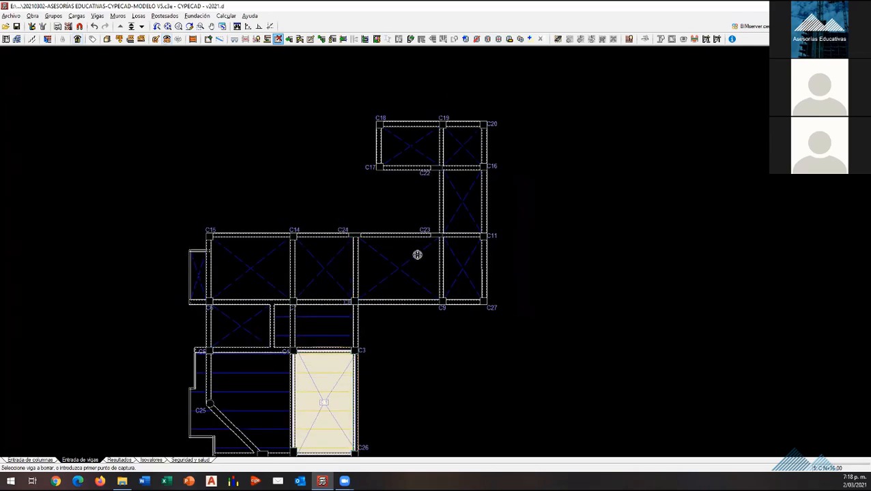
scroll(417, 254, down, 1)
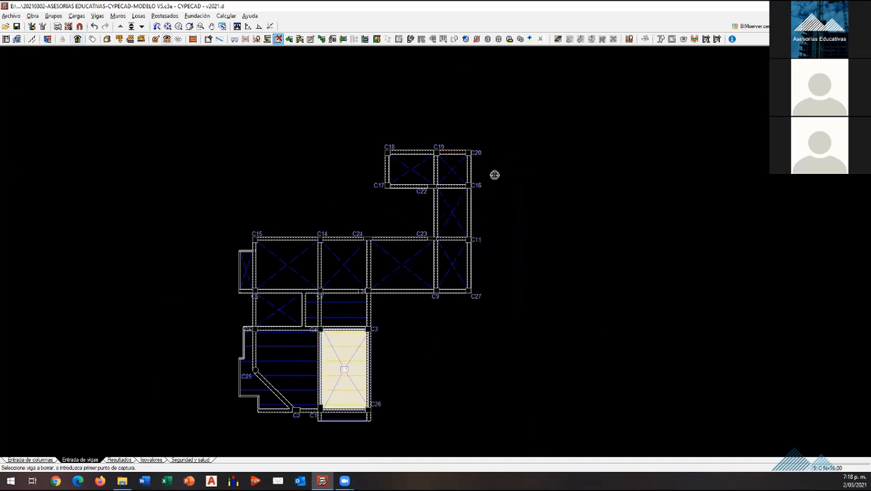
scroll(439, 247, up, 2)
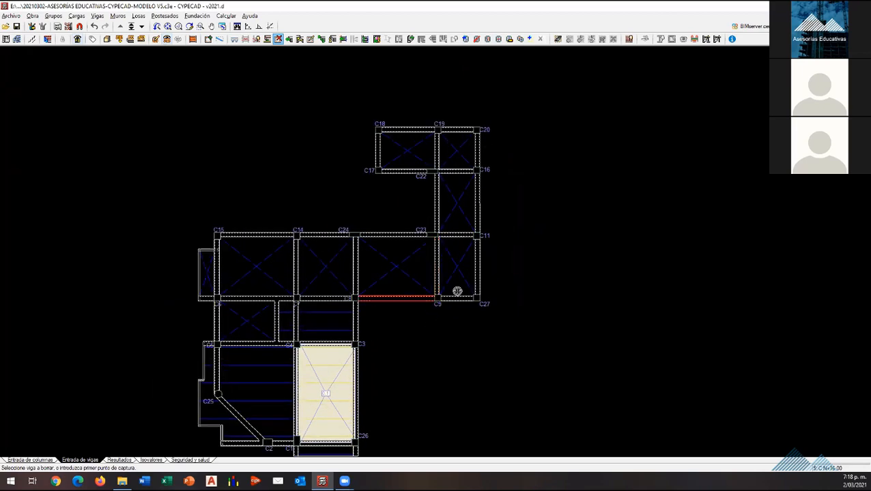
scroll(457, 292, up, 2)
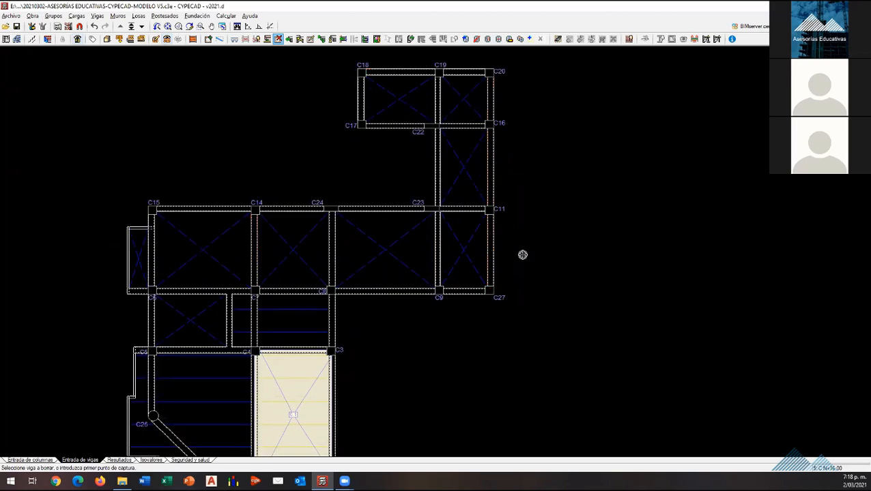
click(365, 213)
click(138, 16)
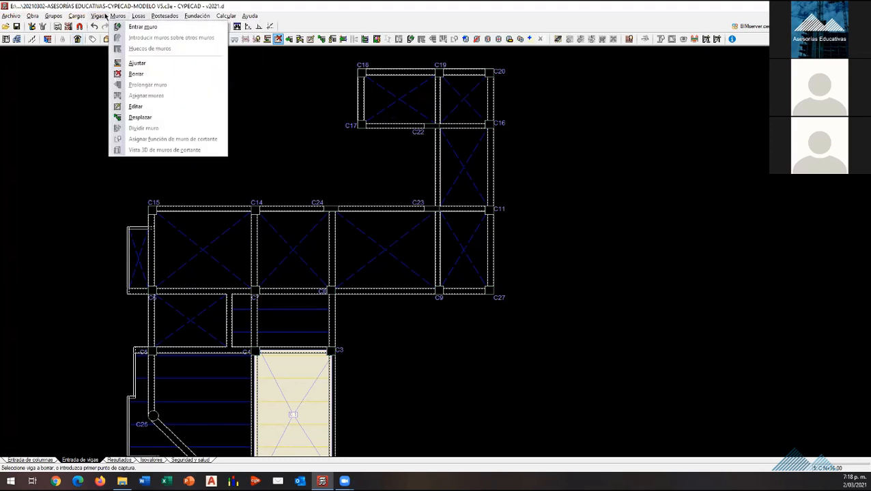
mouse_move(99, 16)
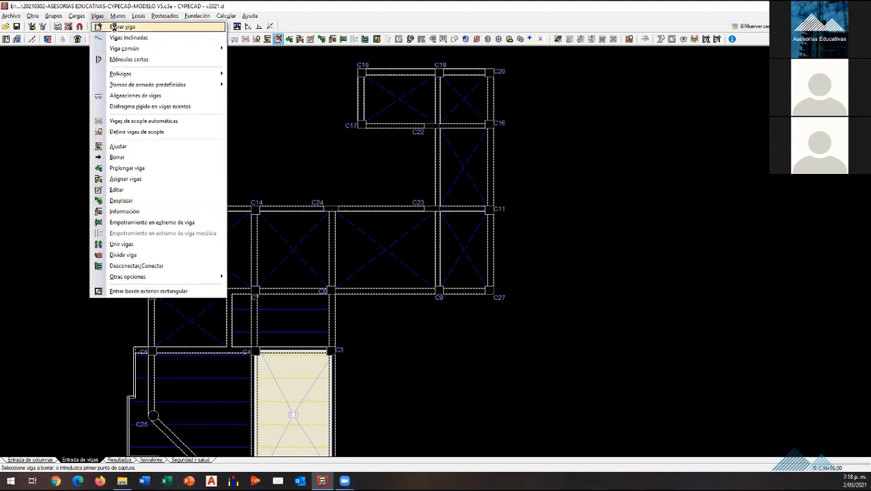
click(114, 27)
key(Return)
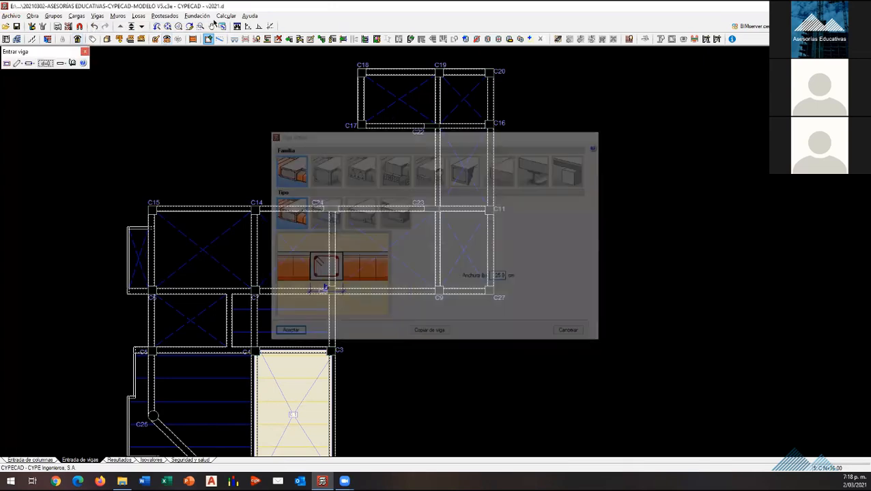
Step: Add a Cargas permanentes line load to the beams from C15 through C14 and C24 to C23, up to C22, and through C17 to C18
click(76, 16)
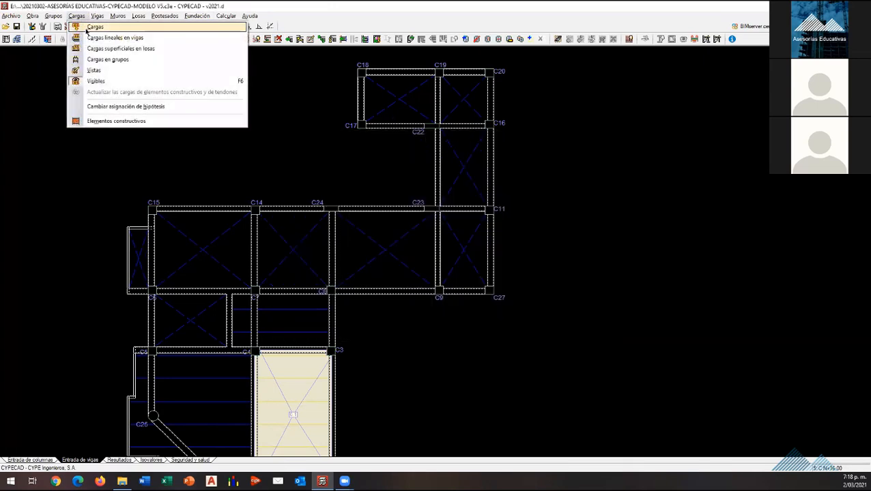
click(109, 38)
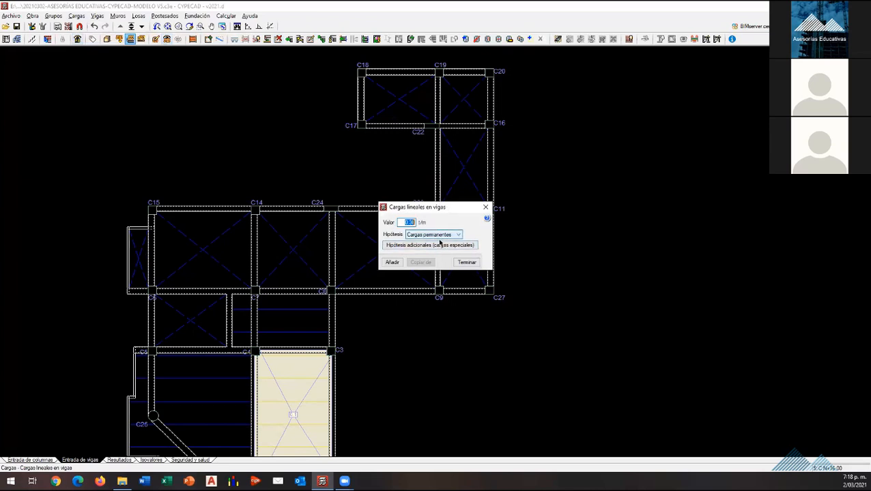
click(392, 263)
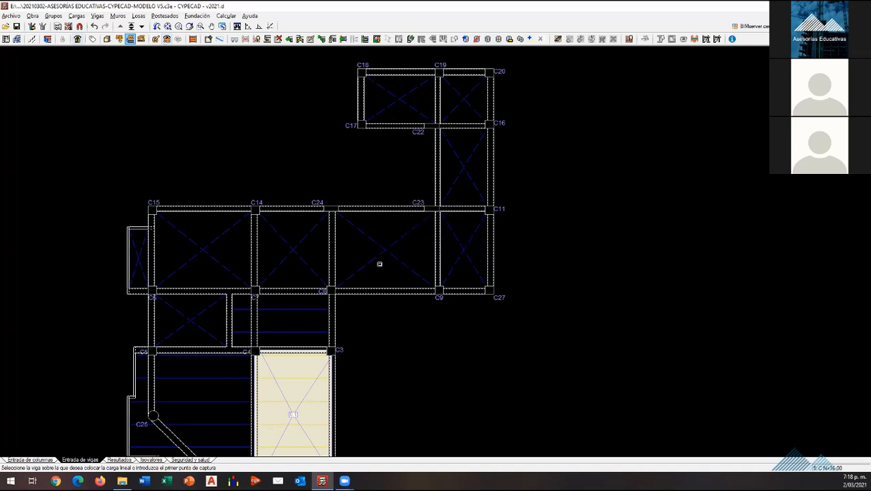
click(217, 212)
click(311, 211)
click(402, 208)
click(436, 176)
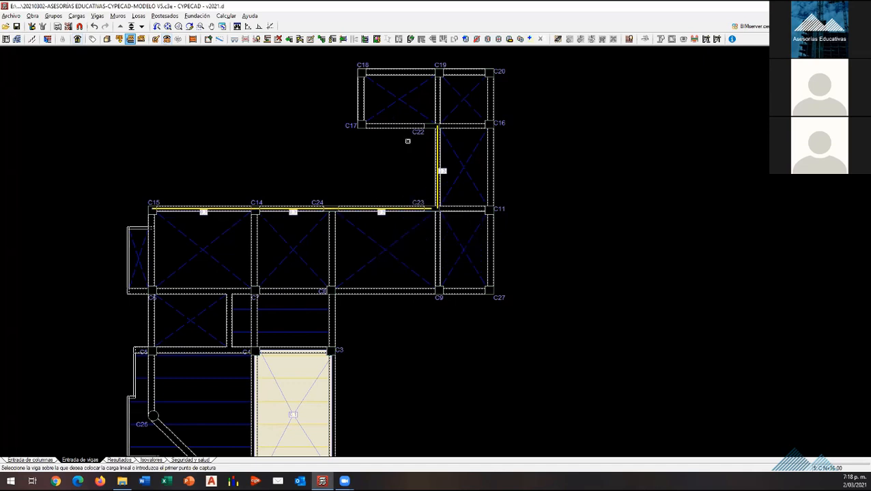
click(406, 127)
click(361, 110)
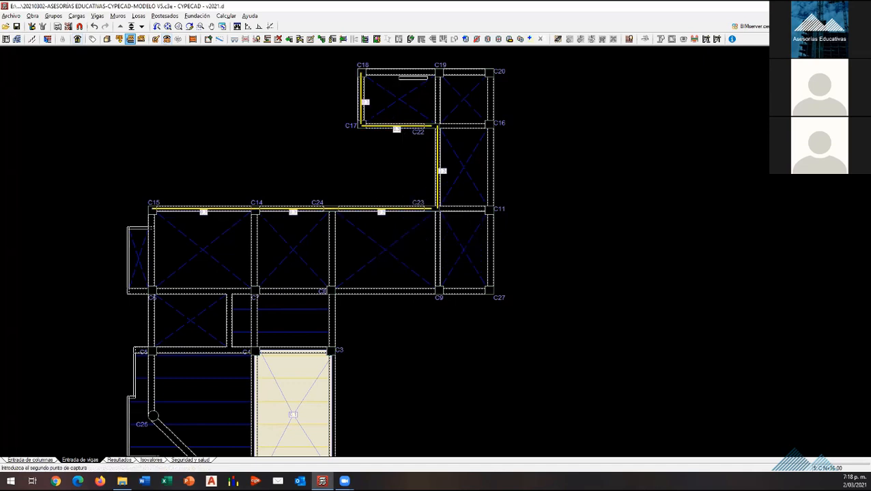
Step: Apply the same permanent line load to the outer beams from C18 through C19, C20, C16 and C11 down to C27
click(402, 73)
click(464, 72)
click(493, 92)
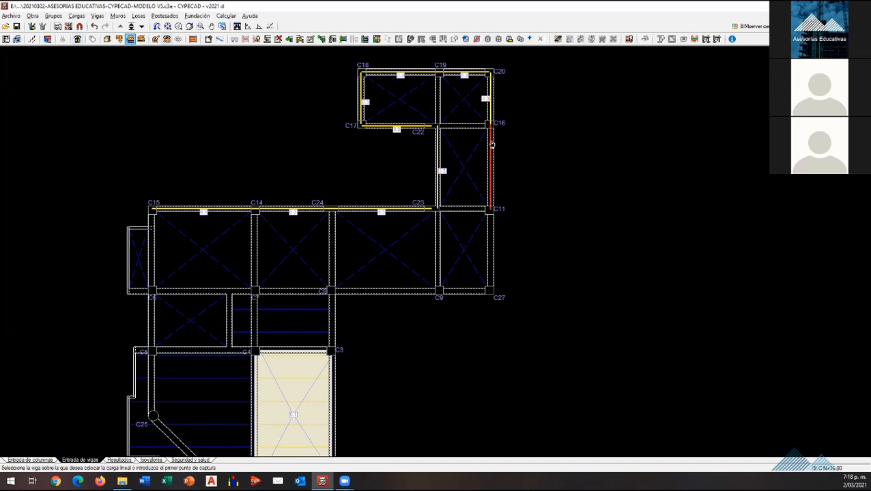
click(491, 167)
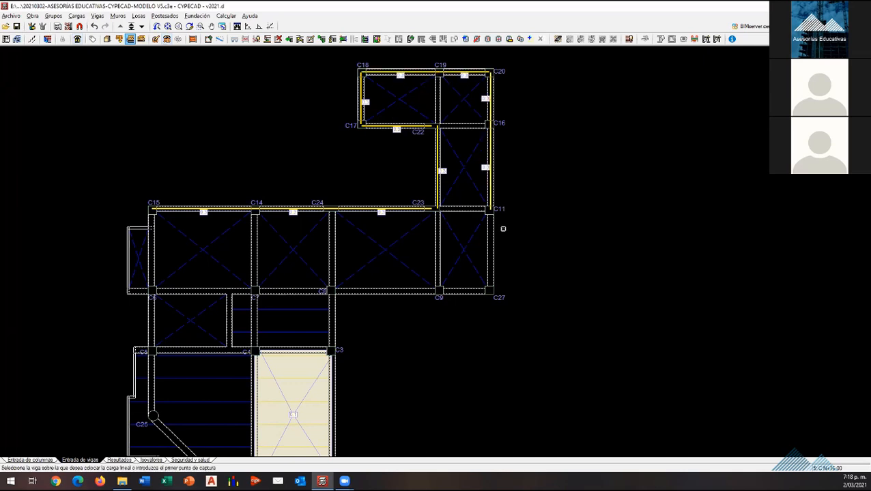
click(492, 271)
Step: Apply the permanent line load to the beams from C27 through C9, C8, C7 and C6, the projecting panel's two horizontal edges, and C15–C6
click(467, 292)
click(407, 292)
click(294, 292)
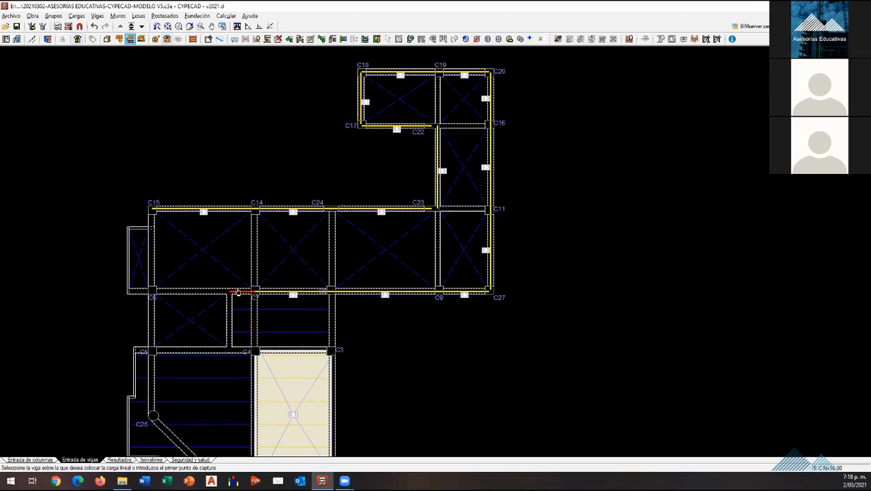
click(242, 292)
click(191, 292)
click(141, 292)
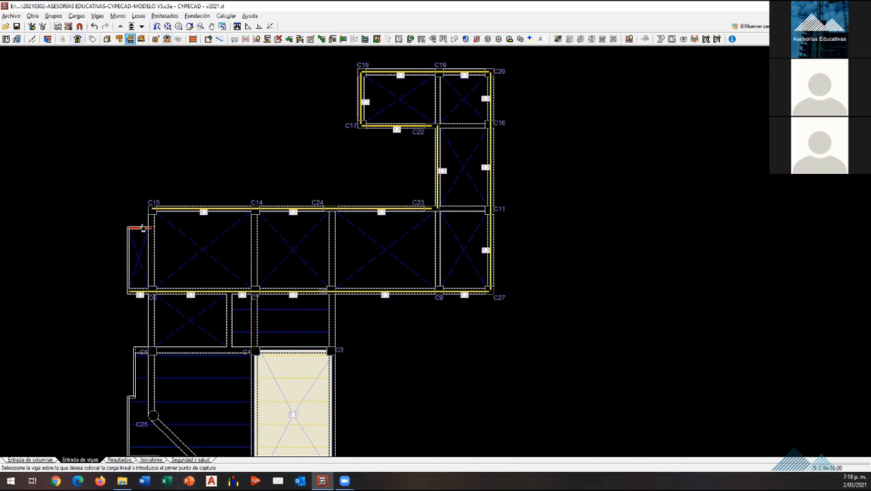
click(141, 228)
click(154, 250)
scroll(355, 247, down, 1)
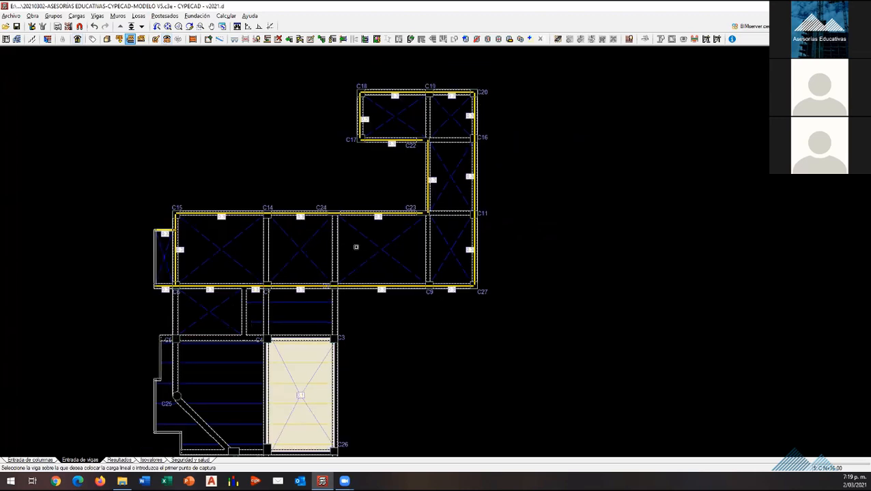
scroll(406, 262, down, 1)
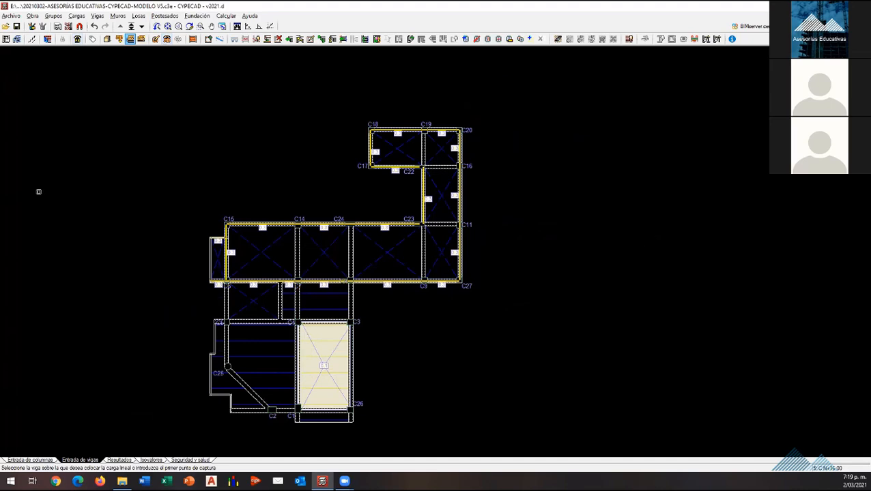
scroll(500, 284, down, 1)
scroll(335, 312, up, 2)
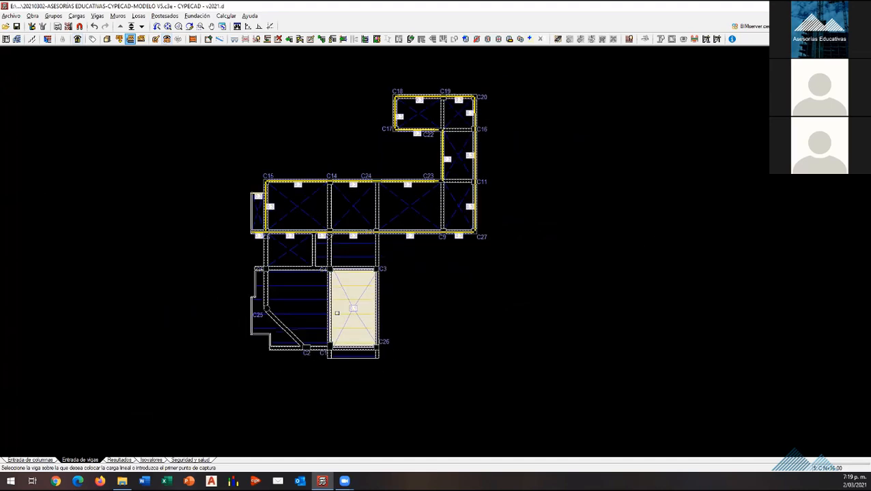
Step: Delete the surface load from the slab bay between C4, C3, C26 and C1, and save the project
click(77, 16)
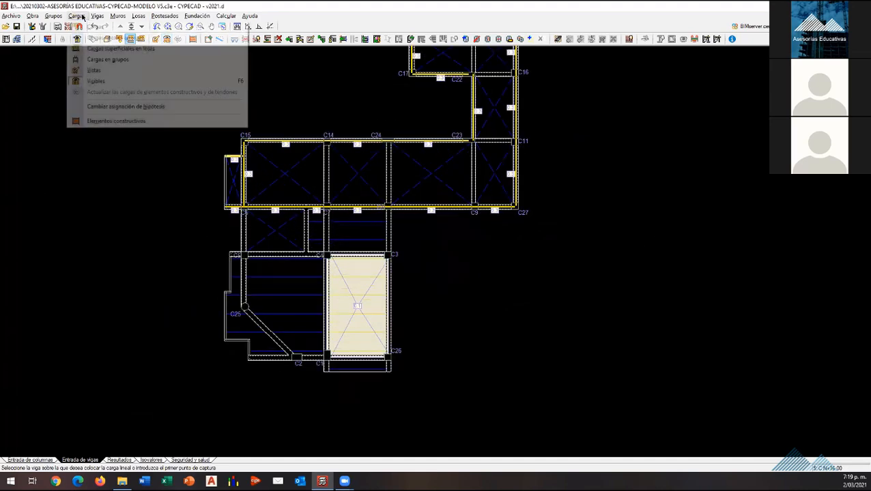
click(99, 27)
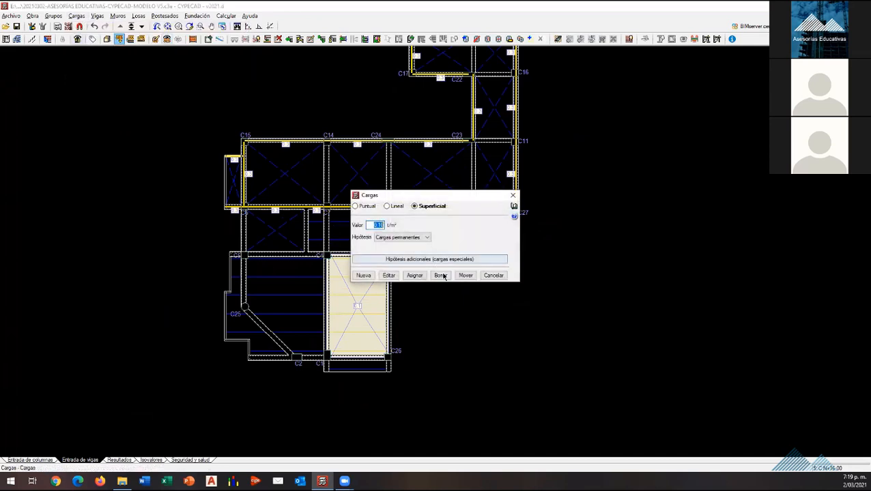
click(438, 275)
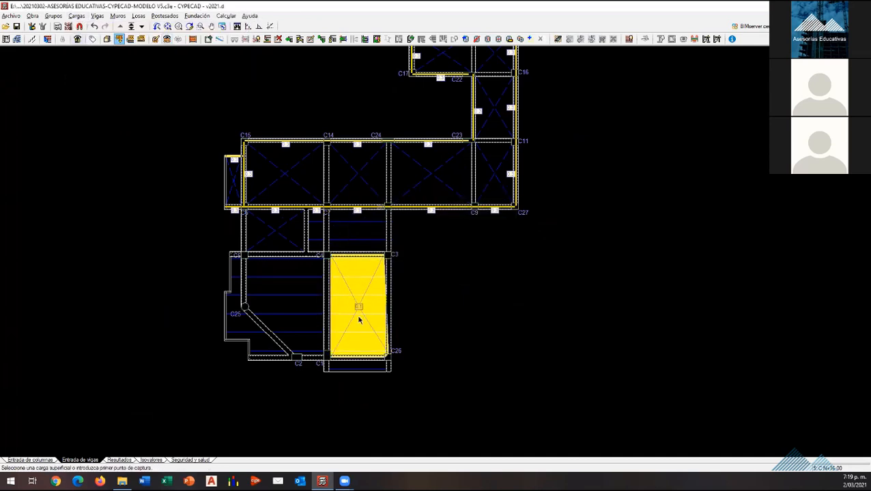
click(353, 293)
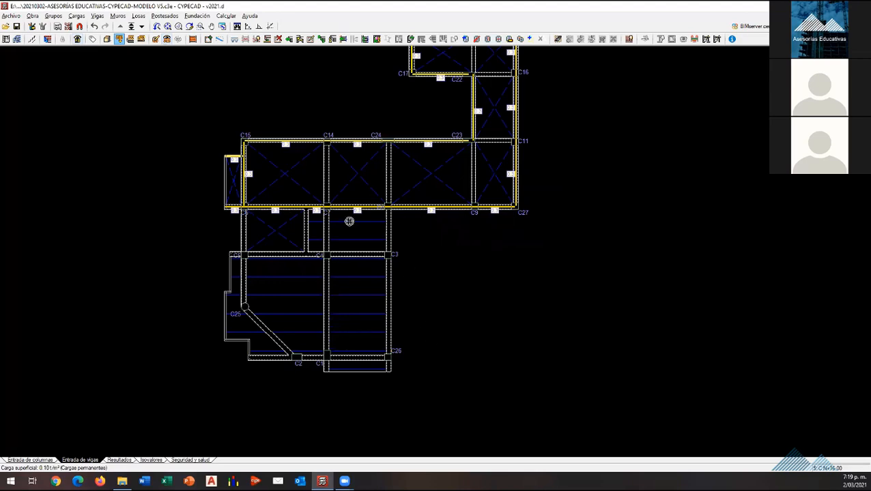
scroll(147, 372, down, 2)
scroll(276, 361, up, 2)
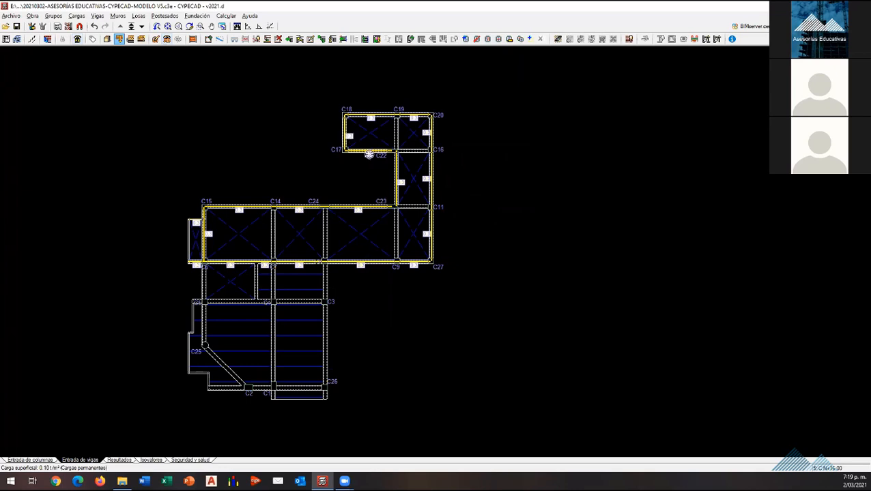
click(16, 29)
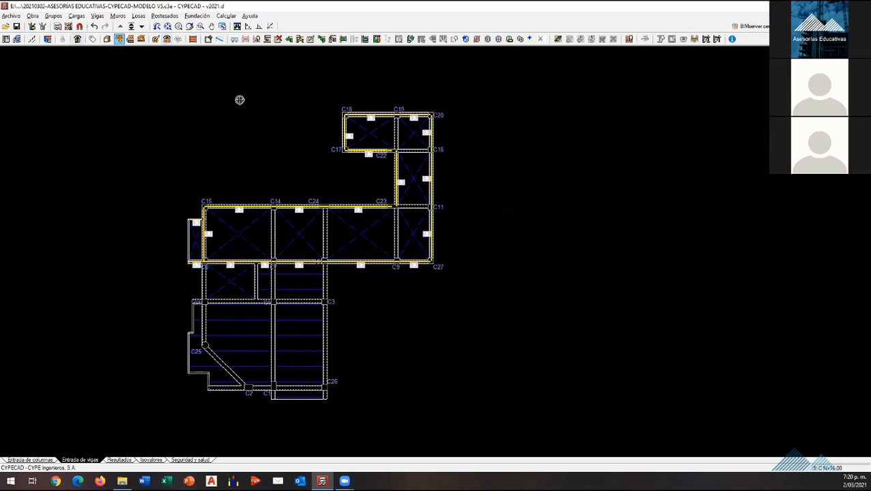
click(97, 15)
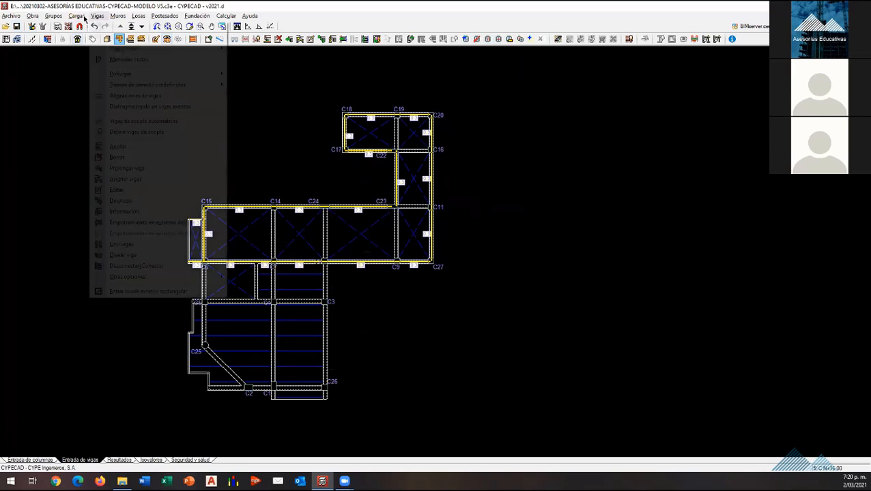
mouse_move(83, 18)
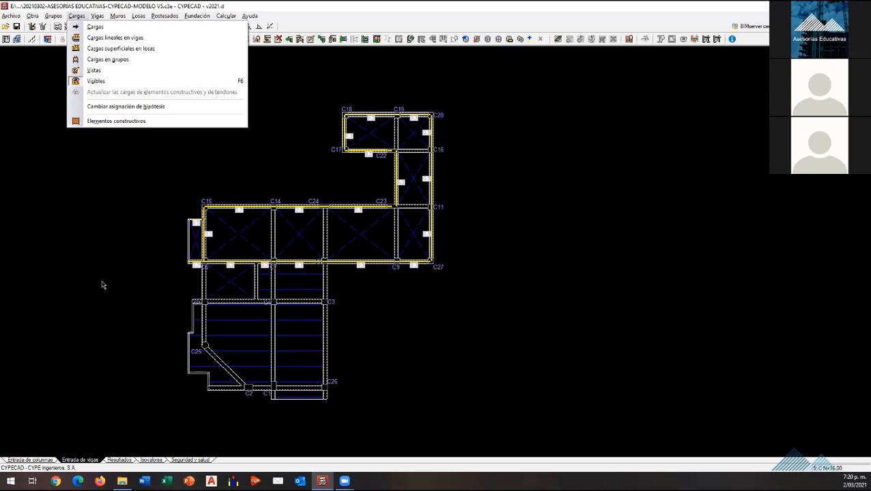
click(287, 26)
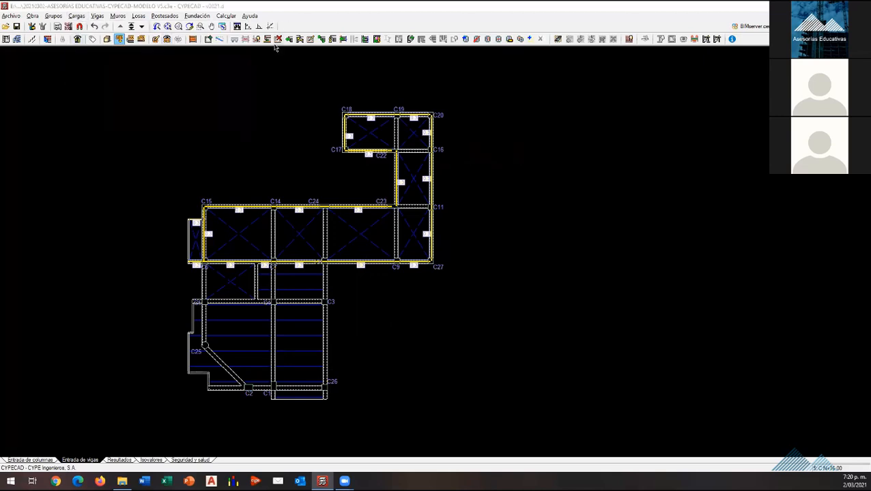
click(277, 39)
scroll(227, 423, up, 3)
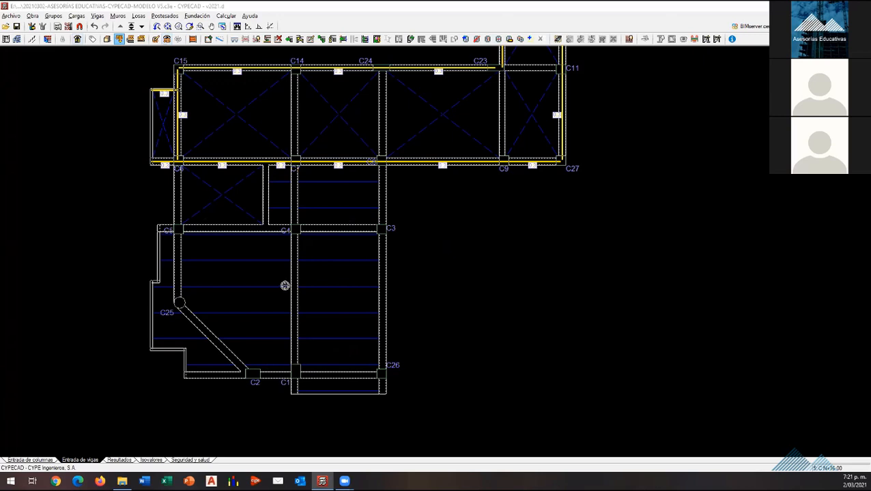
scroll(326, 392, down, 2)
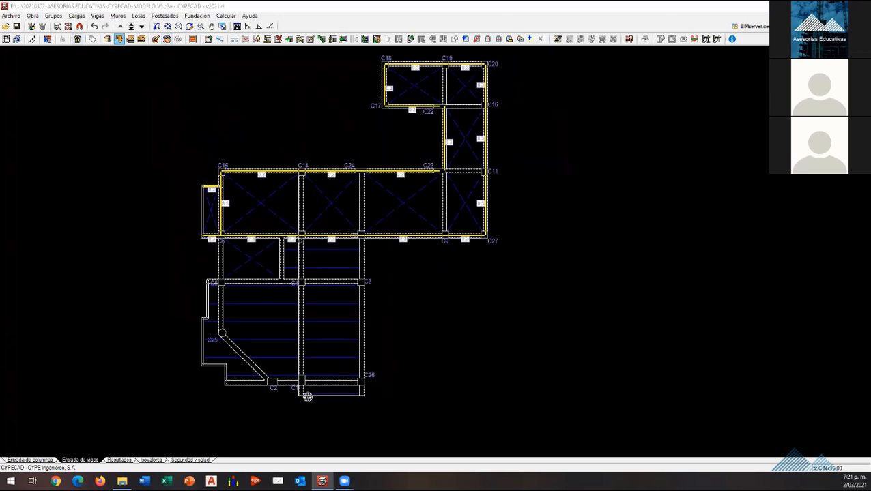
scroll(310, 393, down, 1)
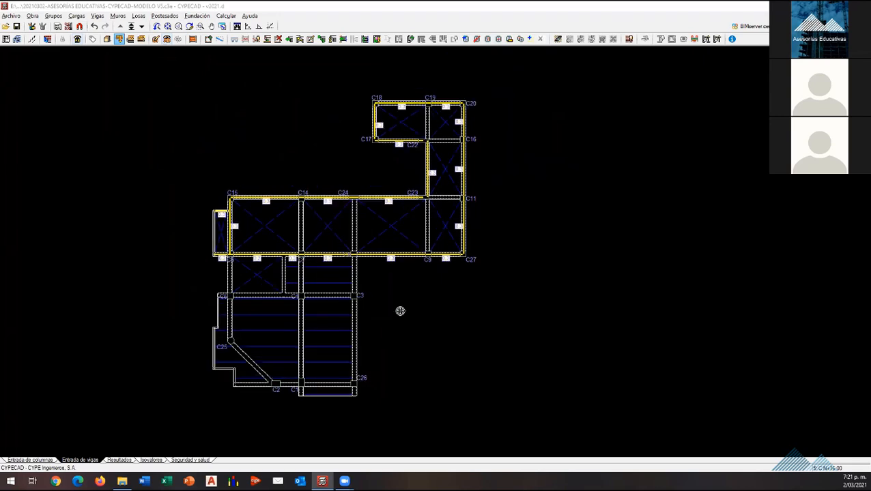
scroll(400, 311, up, 1)
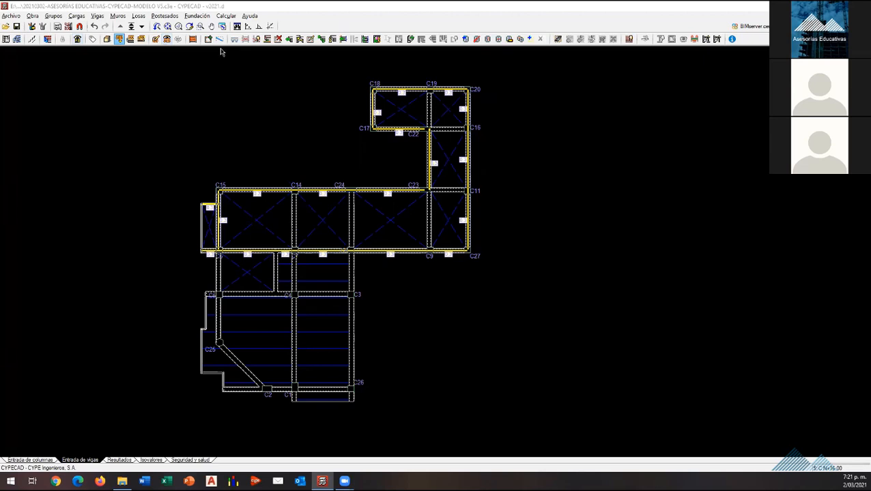
Step: Look at the slab types and solid slab settings offered for a new slab, and leave without creating one
click(137, 16)
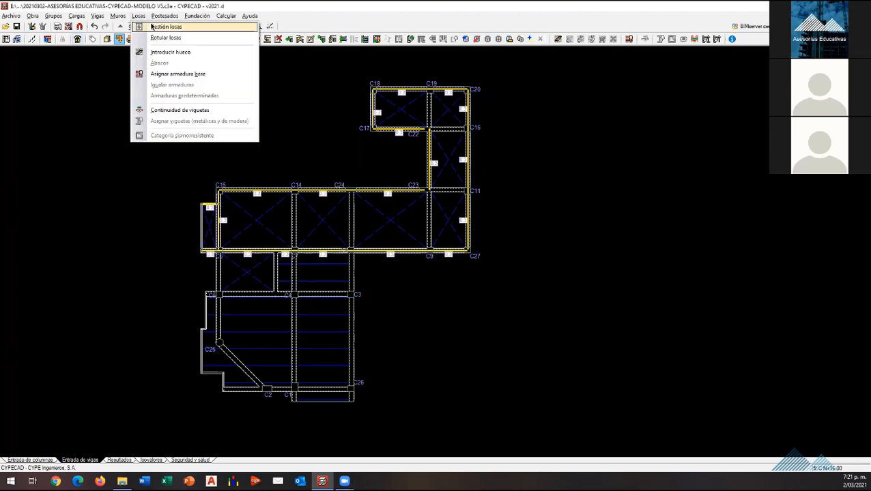
click(151, 26)
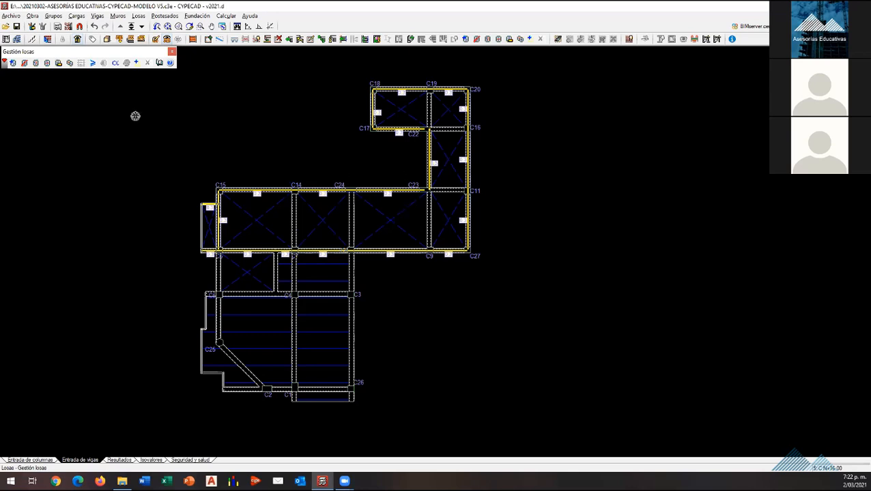
click(139, 18)
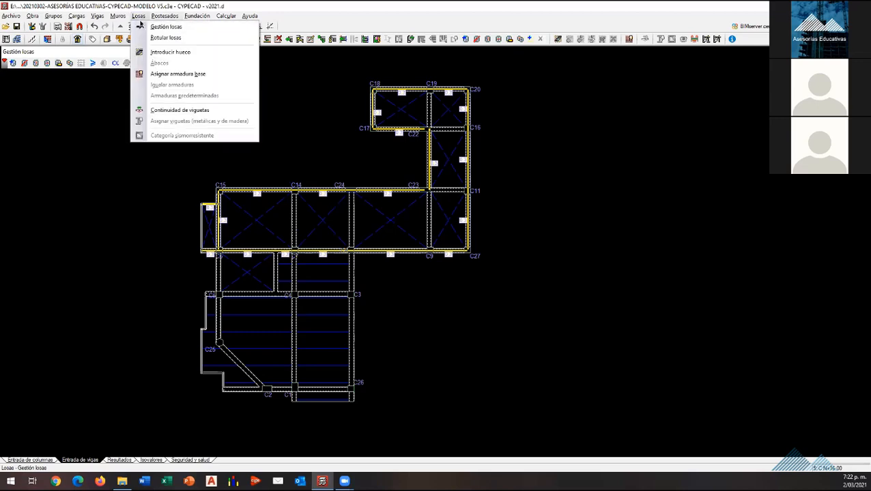
click(140, 26)
click(12, 63)
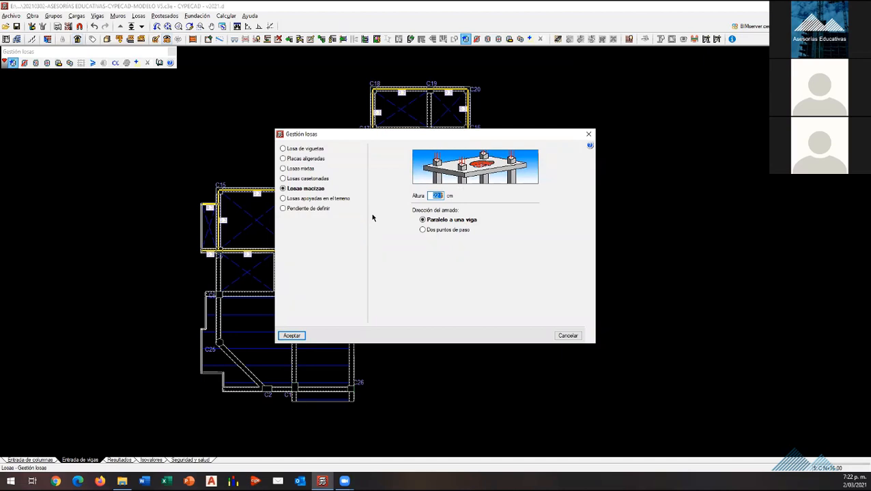
click(588, 135)
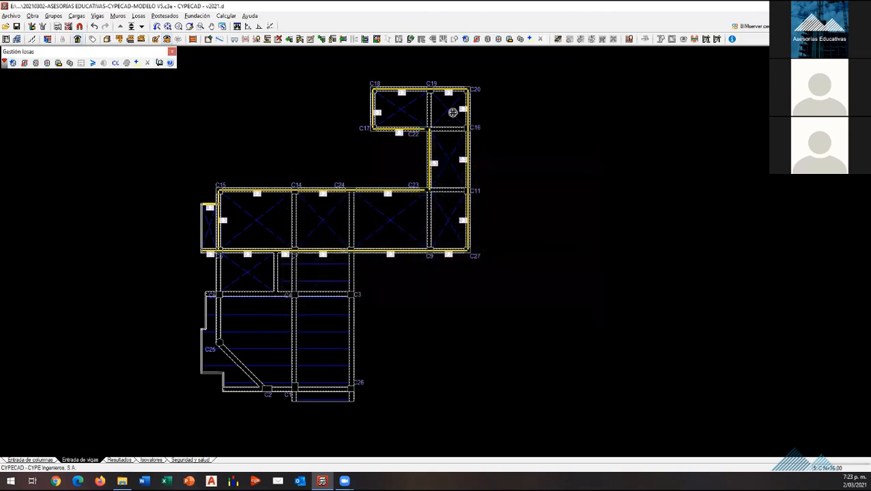
click(558, 39)
click(30, 460)
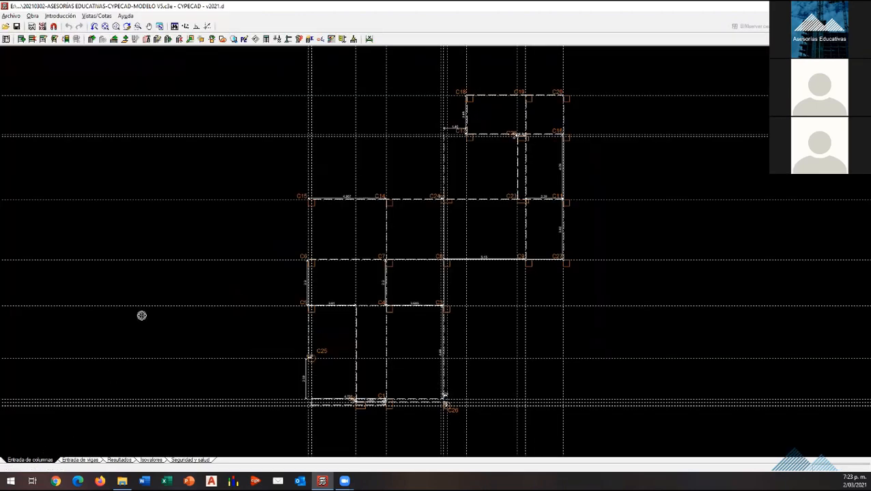
click(86, 460)
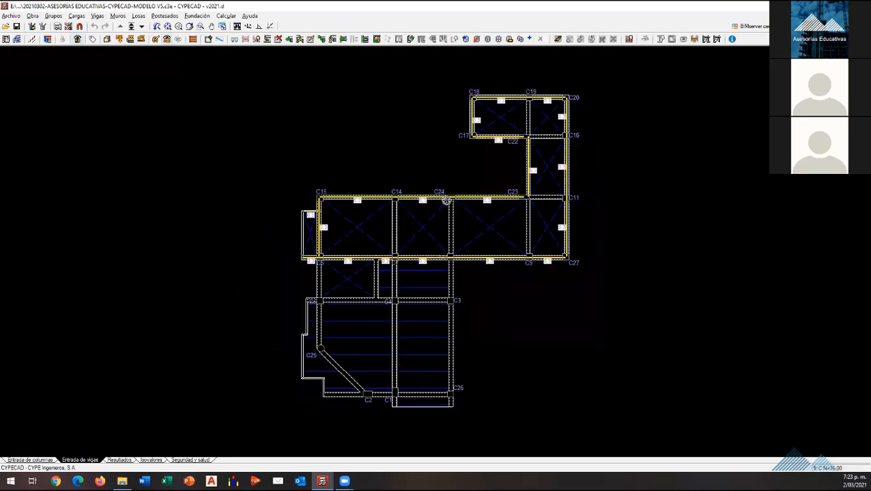
scroll(591, 171, up, 4)
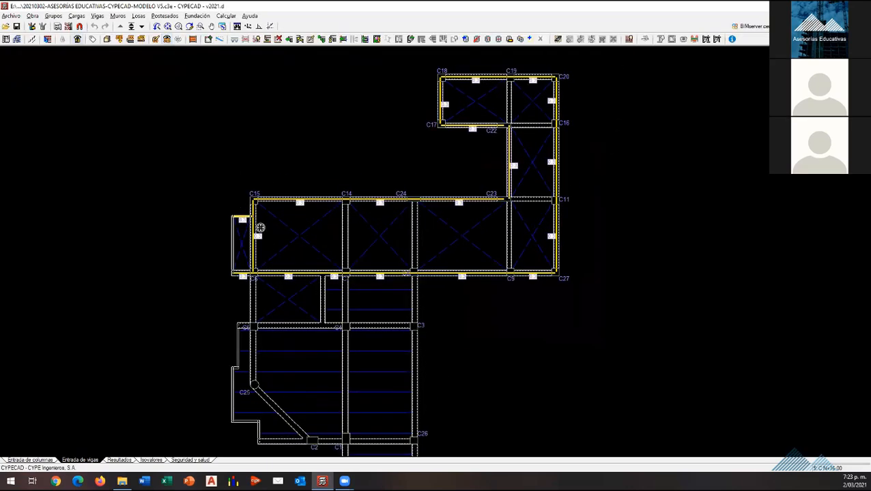
scroll(258, 226, down, 4)
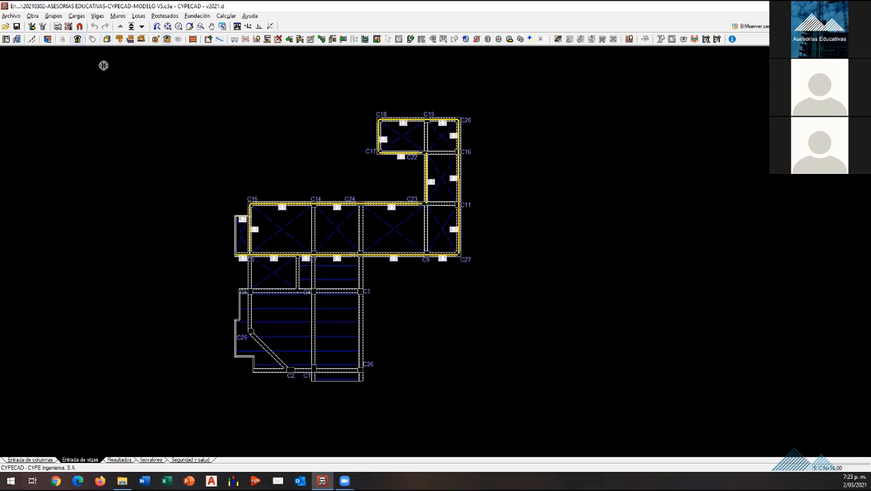
Step: Examine the whole building in the 3D view with its element list shown, checking slabs, beams and columns from several sides
click(107, 39)
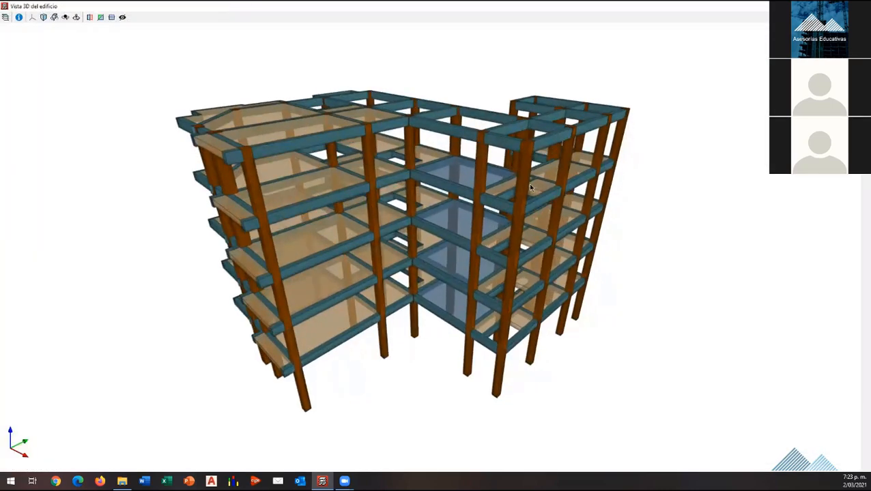
scroll(202, 108, up, 4)
scroll(208, 114, down, 4)
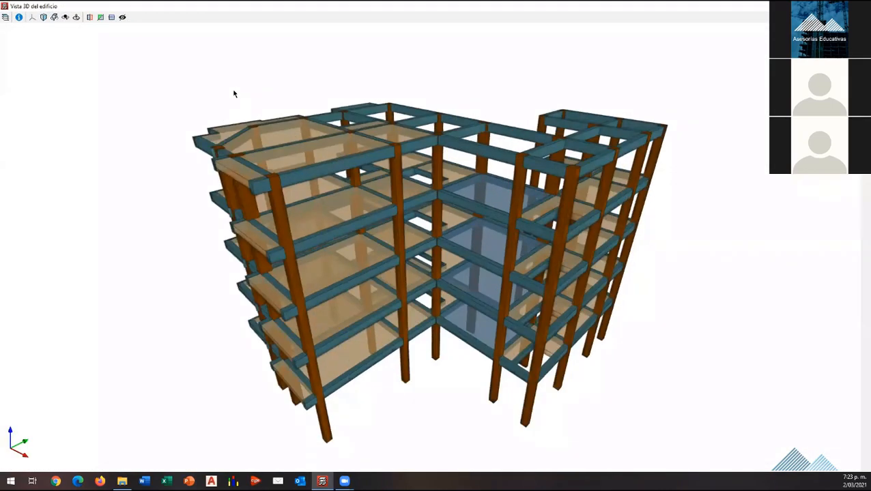
scroll(163, 82, up, 2)
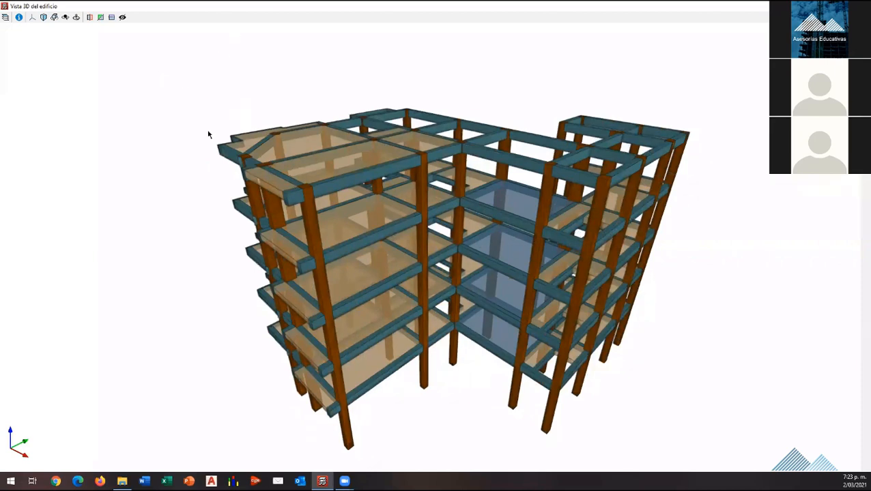
click(6, 17)
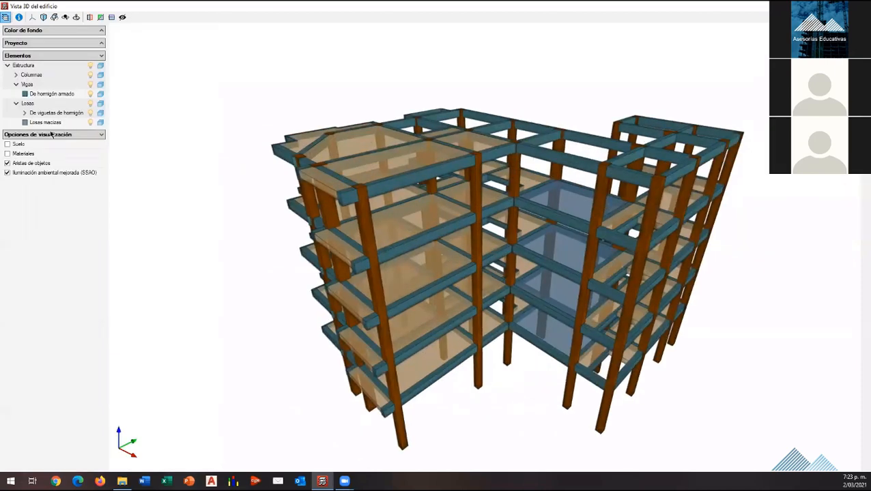
mouse_move(638, 198)
mouse_down()
mouse_move(579, 205)
mouse_move(525, 176)
mouse_move(675, 196)
mouse_move(519, 191)
mouse_move(672, 181)
mouse_up()
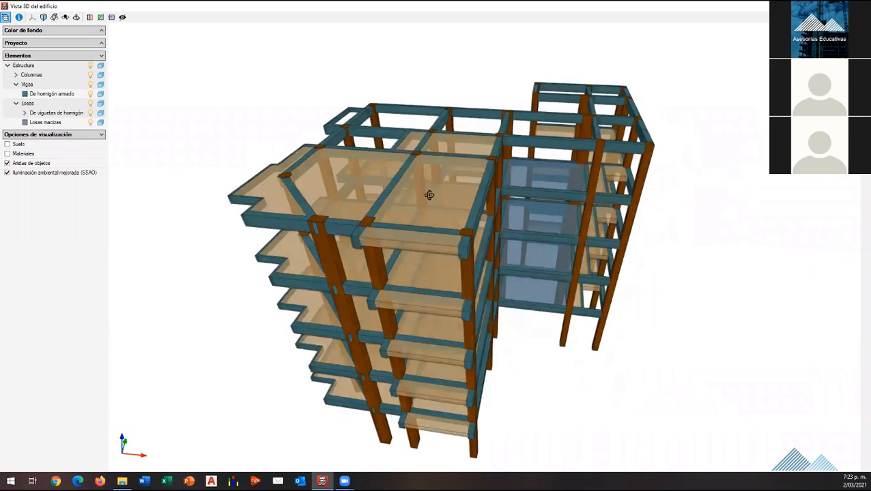
drag(429, 193, 443, 322)
scroll(498, 299, down, 4)
scroll(494, 328, up, 2)
drag(494, 328, 563, 305)
scroll(428, 311, up, 2)
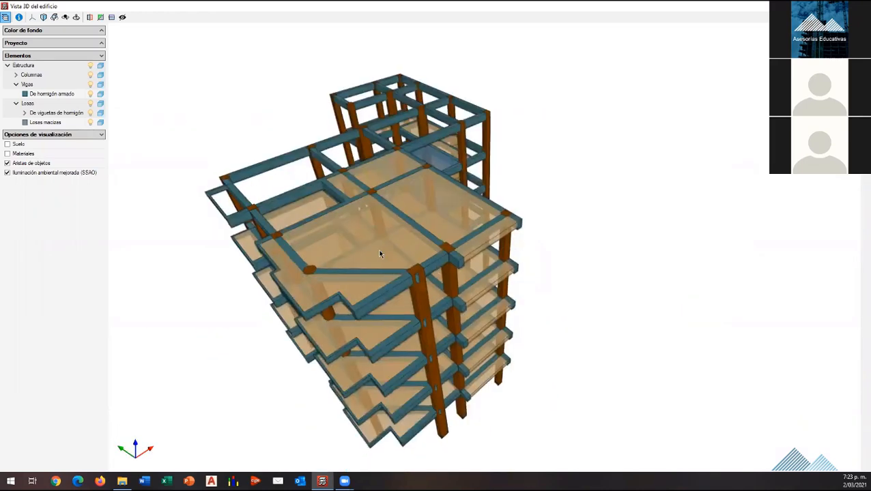
drag(377, 249, 518, 197)
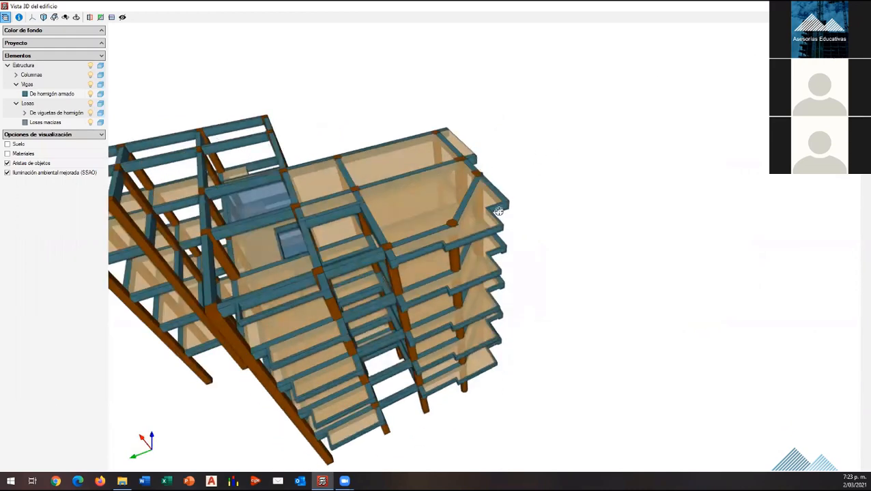
key(Escape)
scroll(499, 239, down, 2)
scroll(348, 266, up, 2)
scroll(456, 280, up, 1)
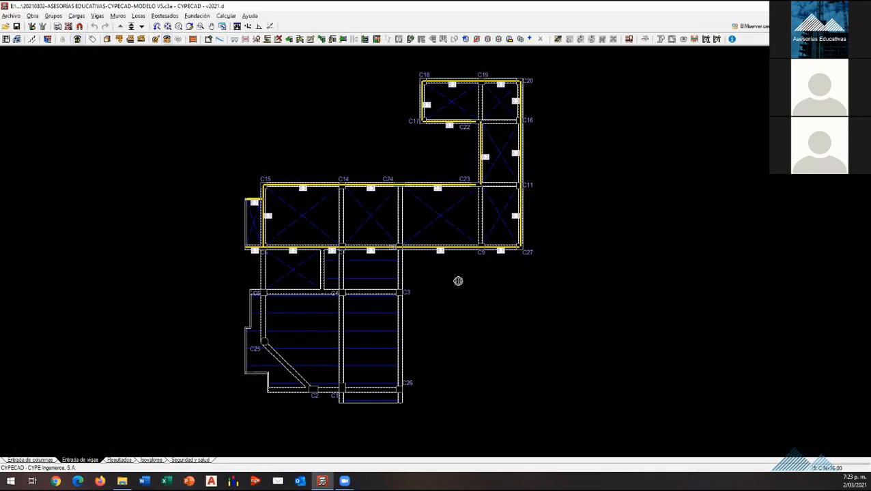
scroll(447, 290, down, 2)
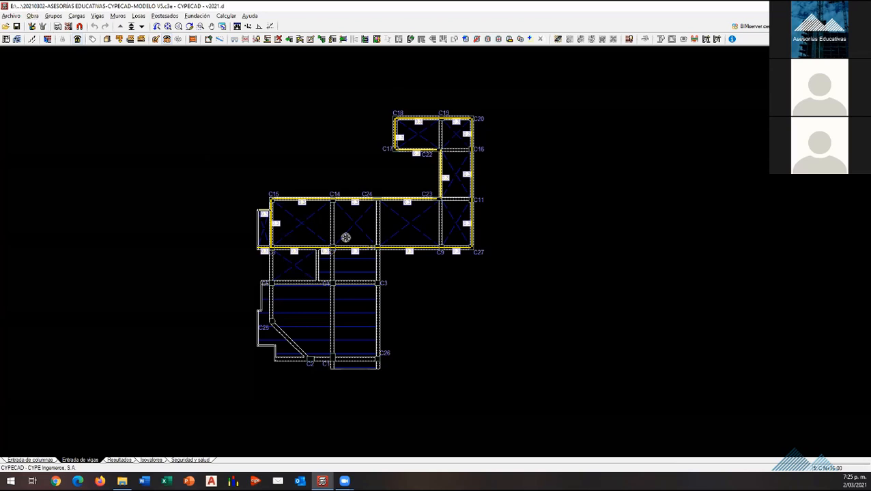
scroll(391, 262, up, 1)
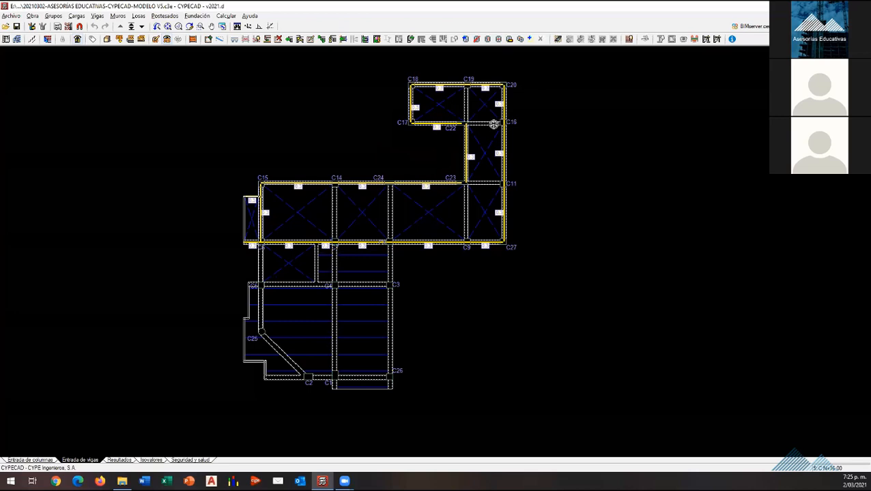
Step: Enable seismic action in the project's general data and select Colombia's NSR-10 as the seismic code
click(39, 16)
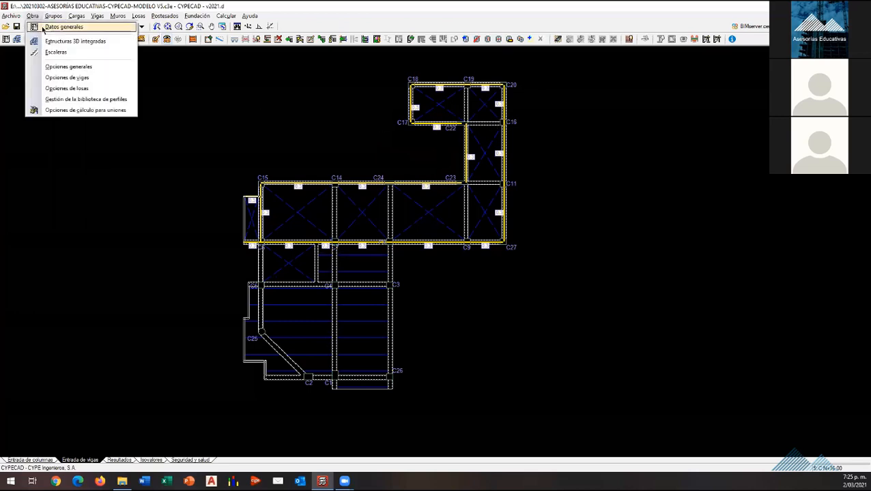
click(43, 28)
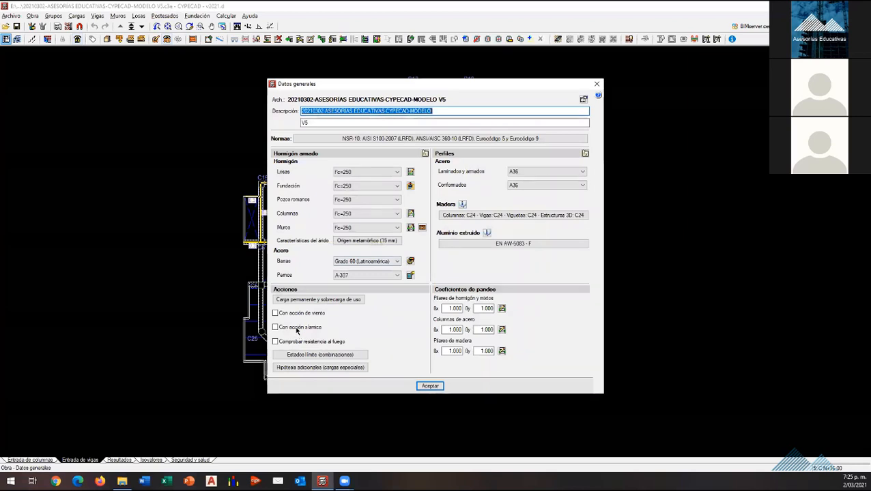
click(297, 328)
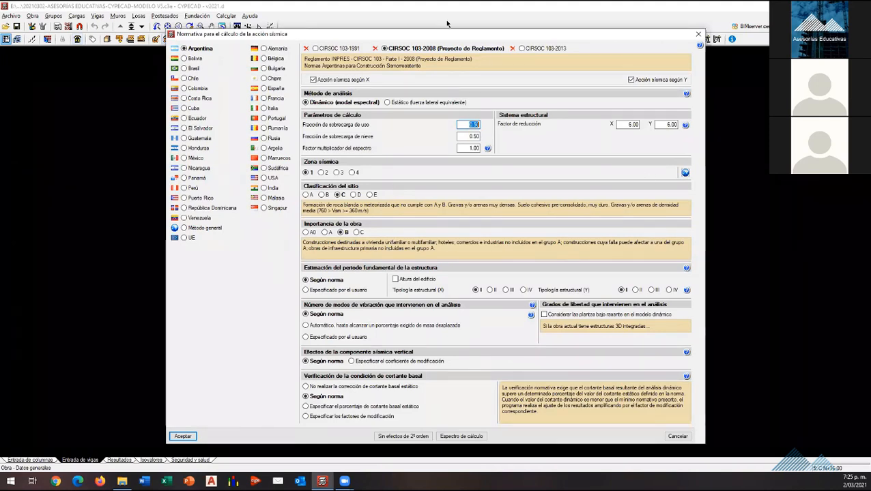
click(196, 88)
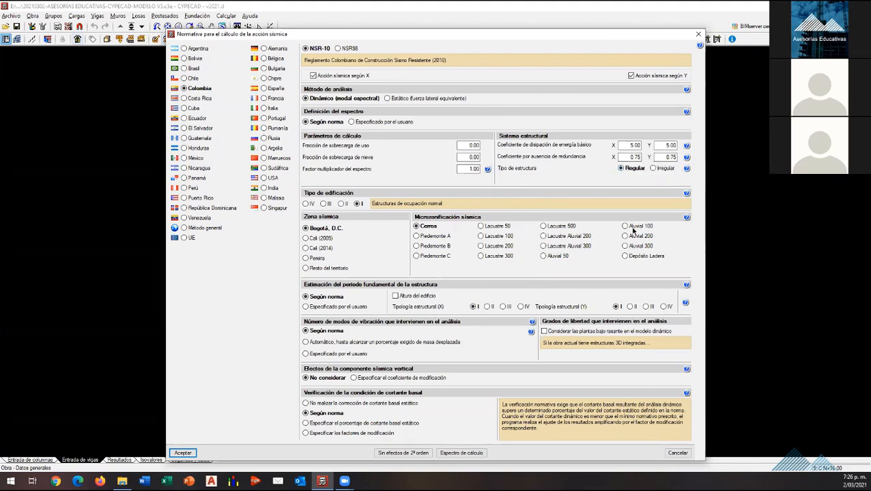
Step: Try the irregular structure type with its irregularity coefficients, and return the structure type to Regular
click(653, 169)
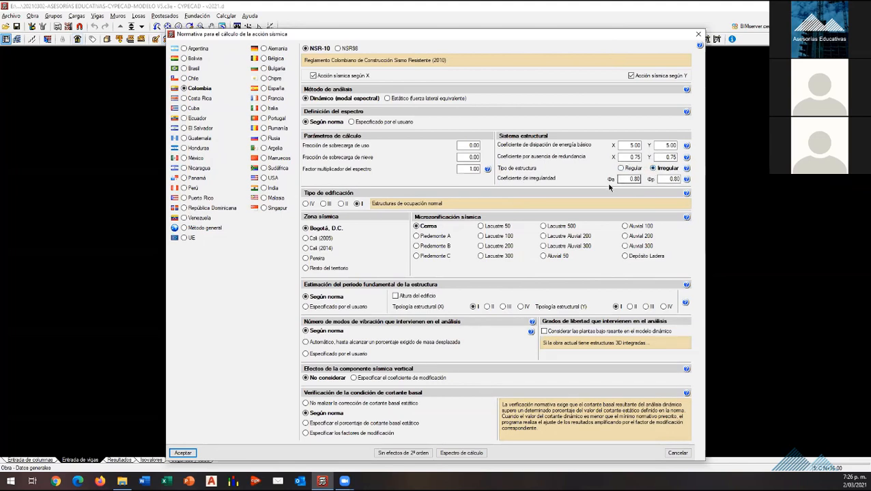
click(629, 179)
click(662, 179)
click(620, 168)
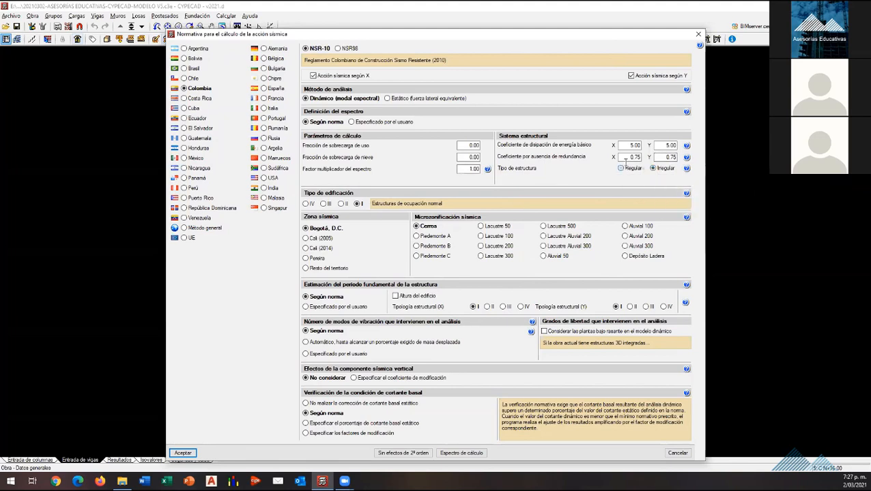
click(621, 168)
Step: Set the seismic zone to Resto del territorio, and check the fundamental-period typologies and the calculation spectrum
click(308, 268)
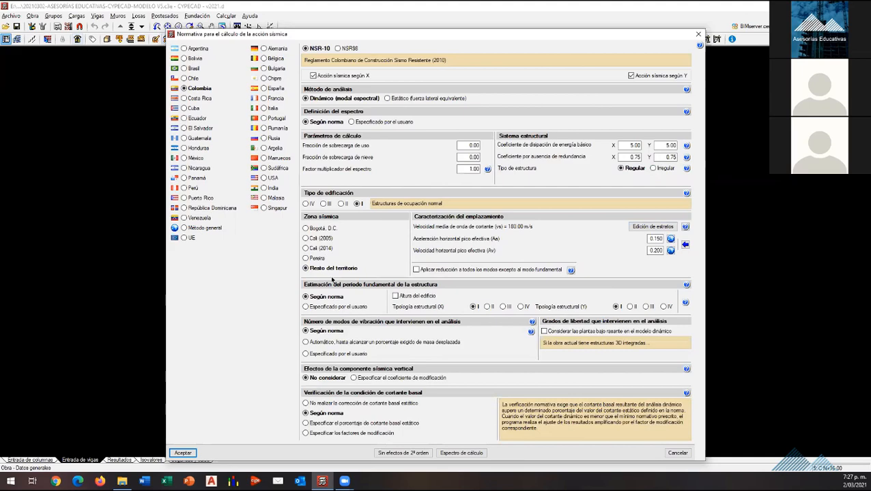
click(686, 302)
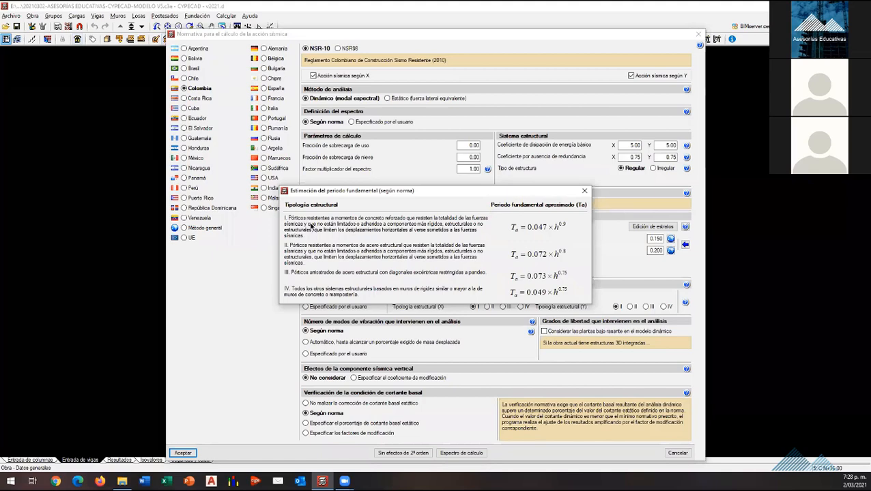
click(584, 191)
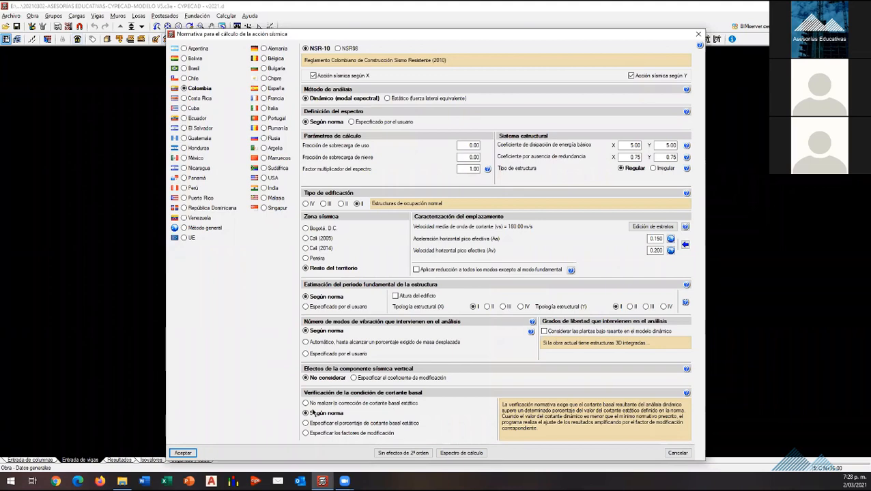
click(459, 452)
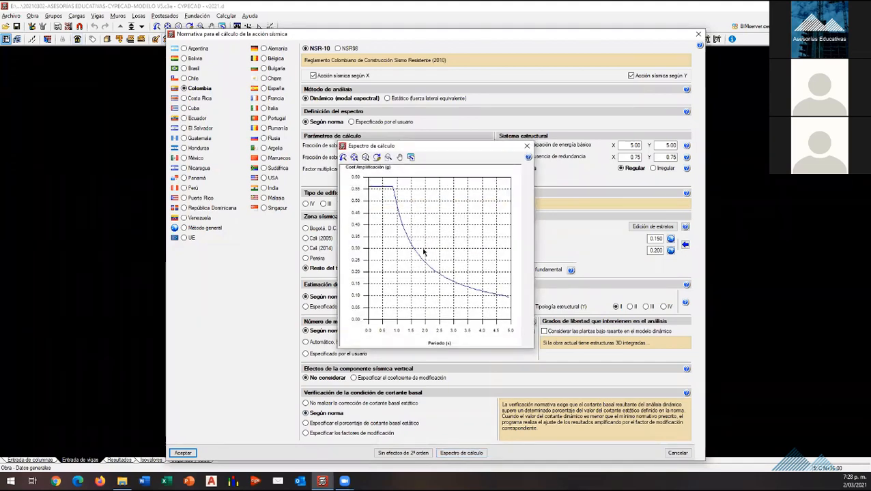
click(526, 146)
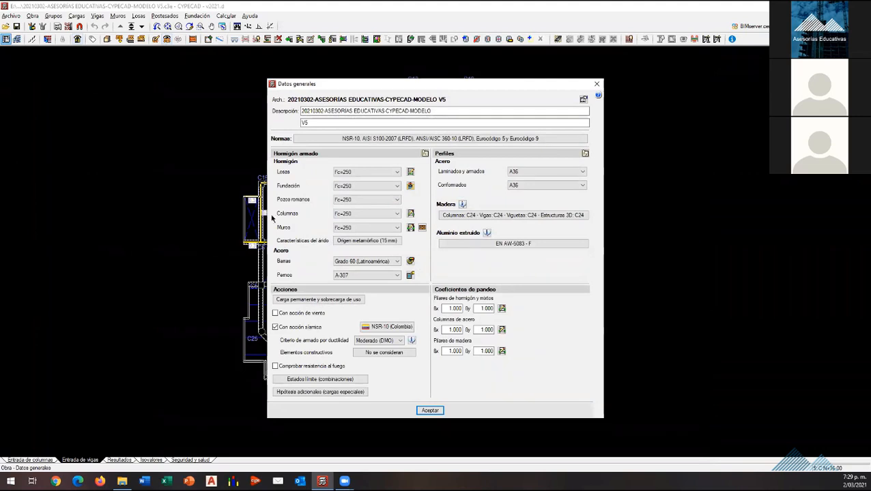
Step: Set the concrete of the columns and the slabs to f'c=280 in the general data
click(394, 215)
key(Down)
key(Down)
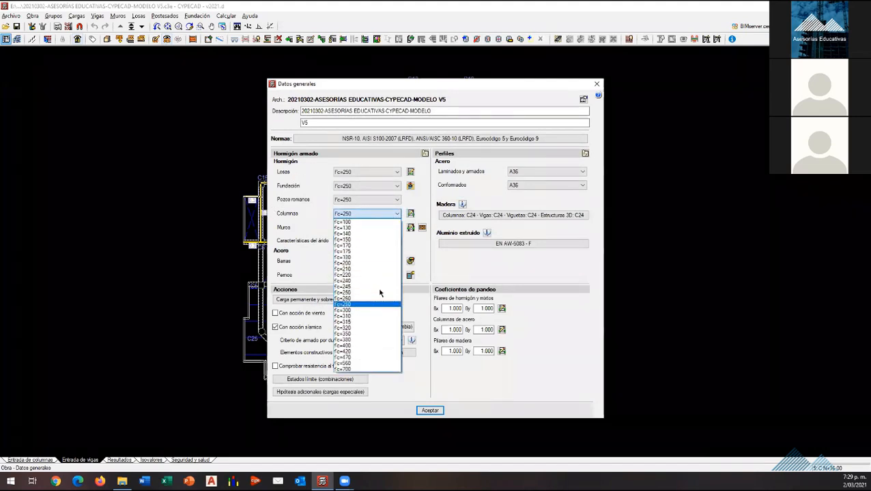
key(Return)
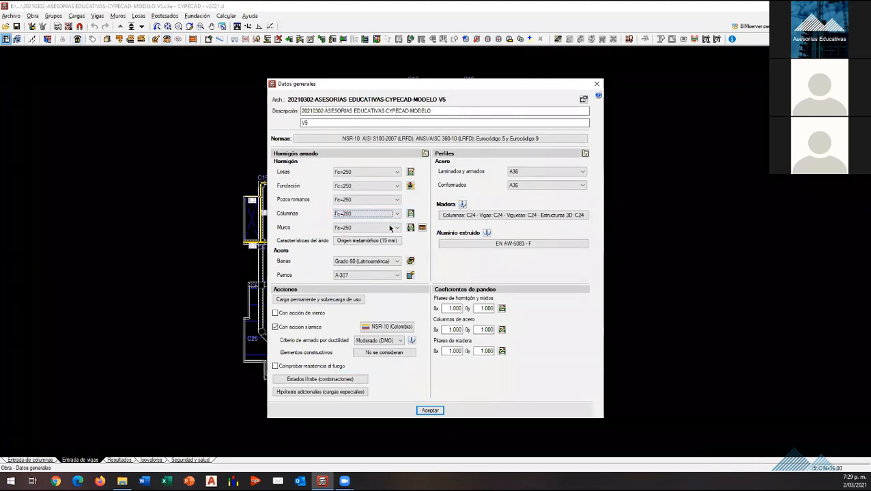
click(379, 173)
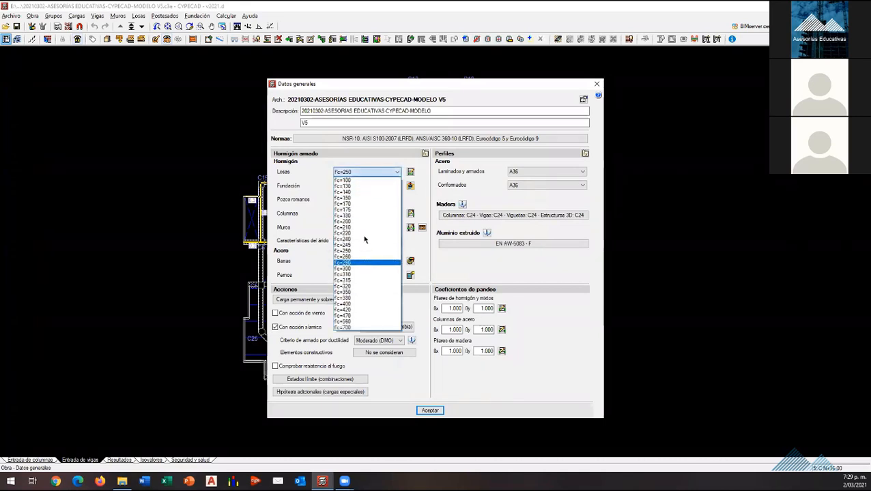
click(366, 262)
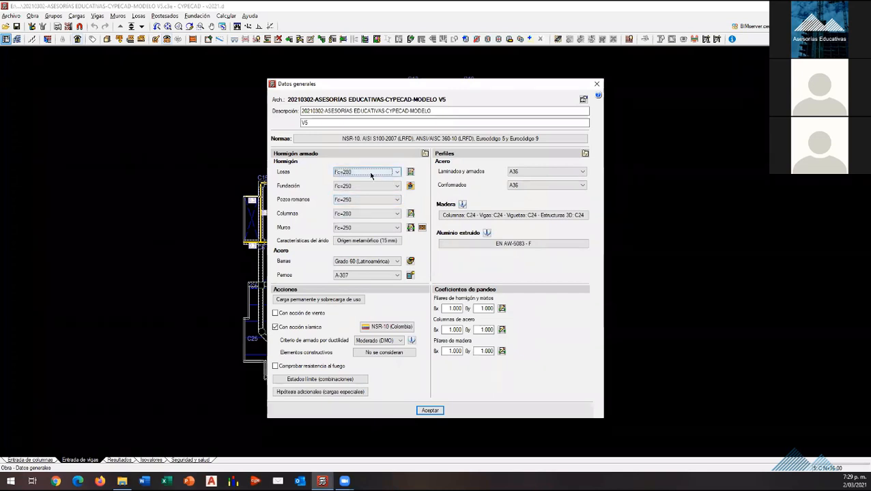
Step: Keep the ductility reinforcement criterion at Moderado (DMO), and accept the general data
click(325, 123)
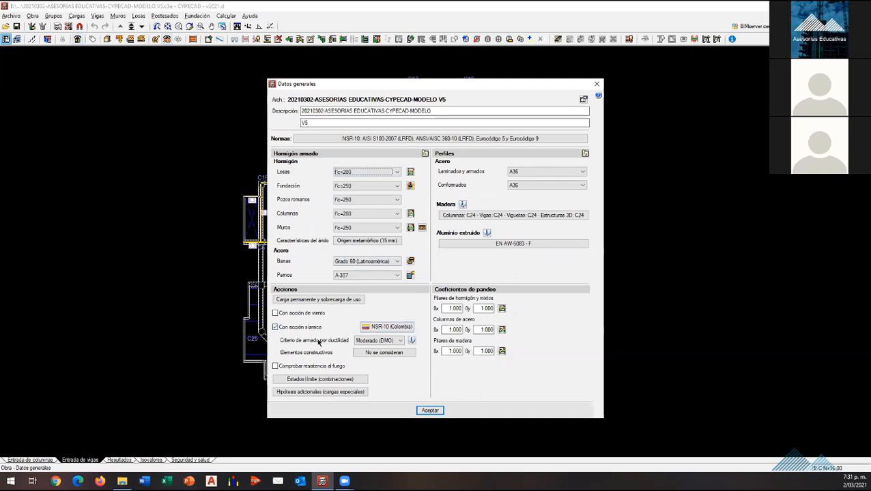
click(392, 342)
click(391, 344)
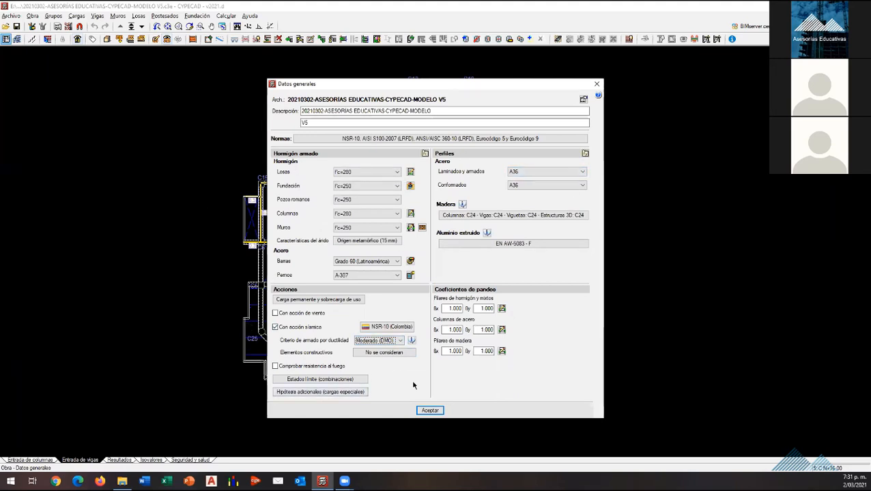
click(428, 410)
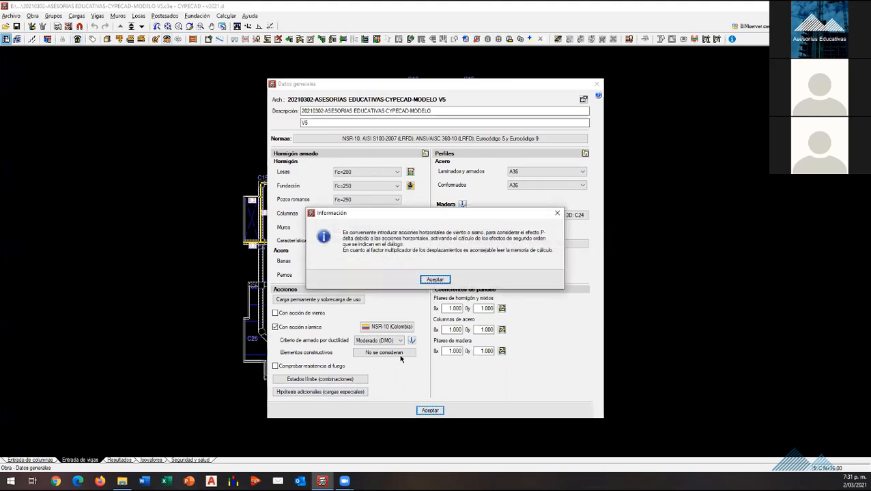
click(439, 280)
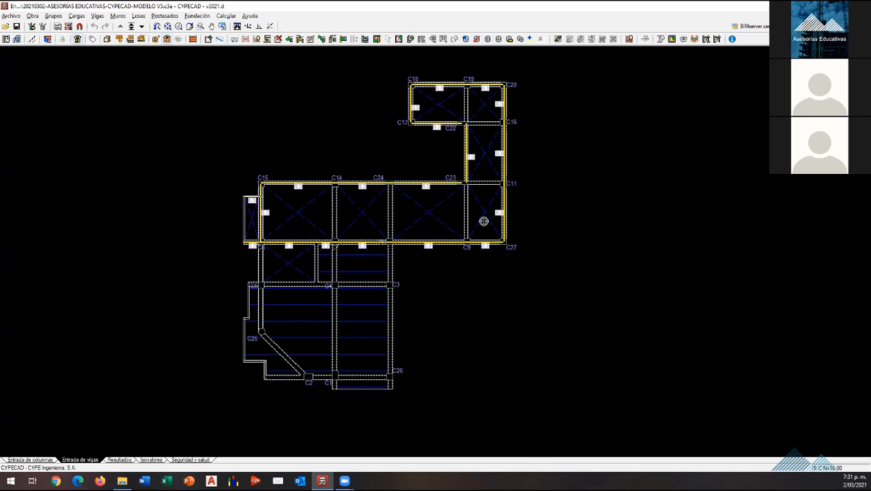
Step: Look at the seismic-resistance category command, and review the NSR-10 calculation spectrum from the project's general data
click(399, 42)
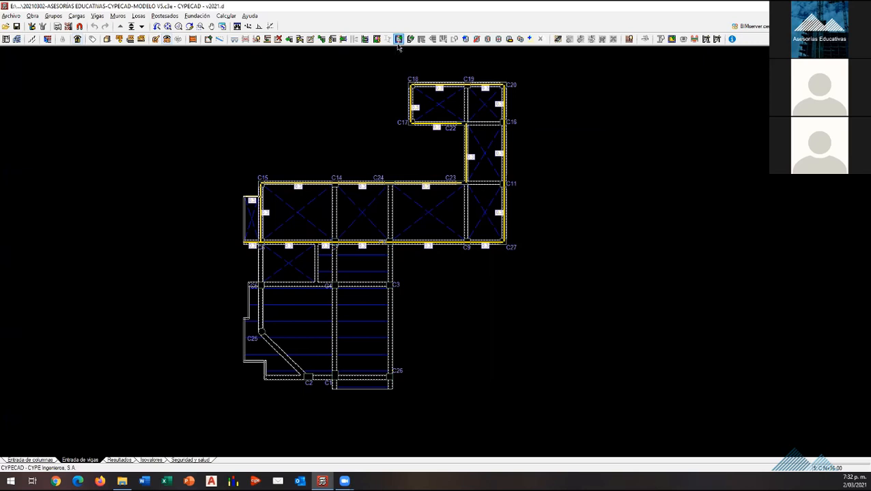
click(397, 42)
click(34, 15)
click(47, 26)
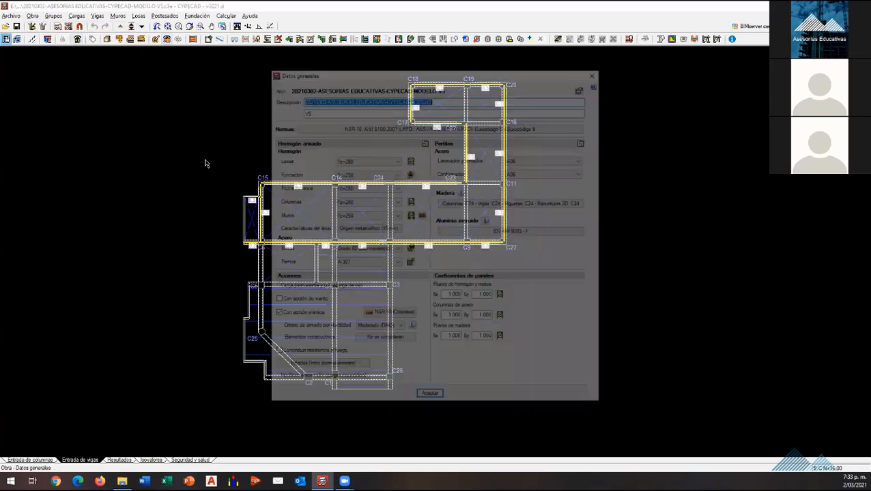
click(377, 318)
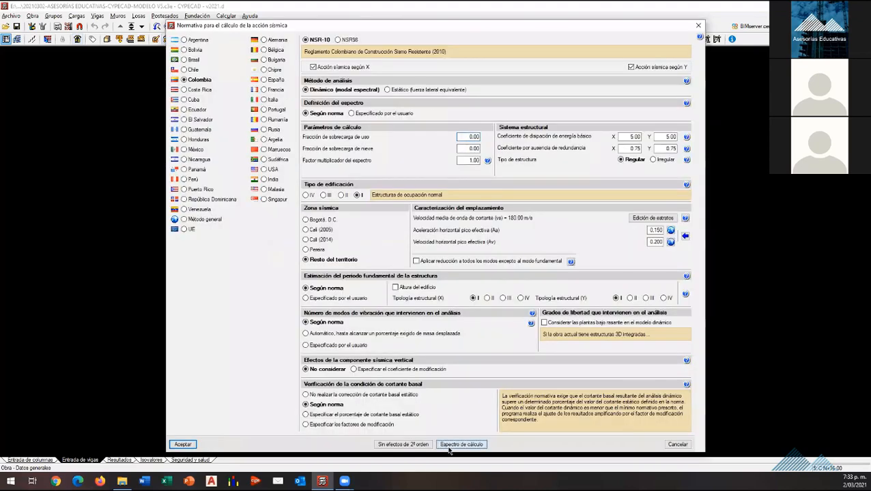
click(461, 444)
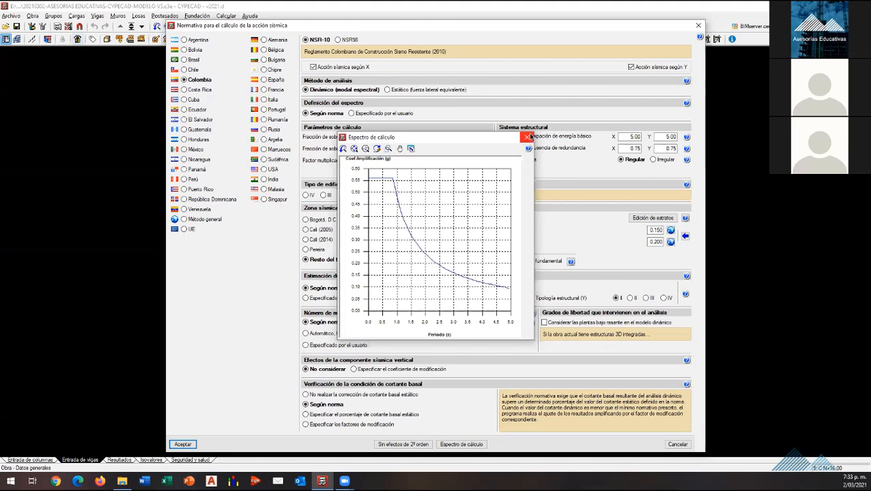
click(529, 137)
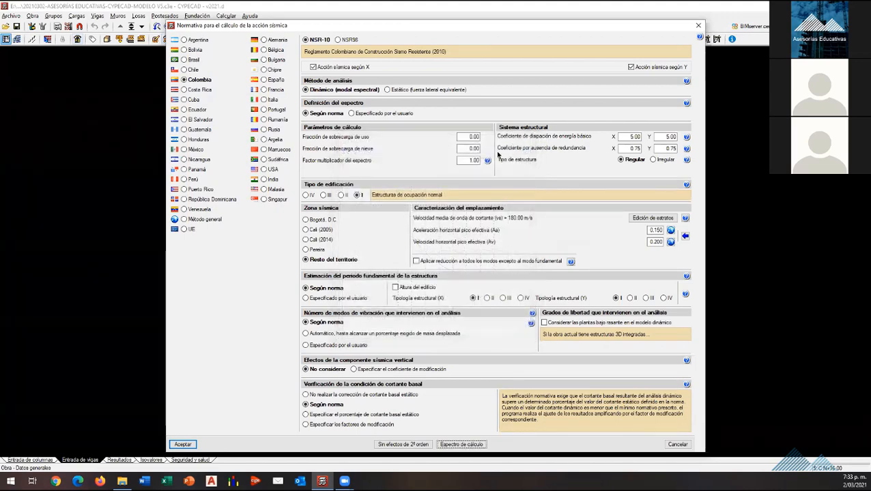
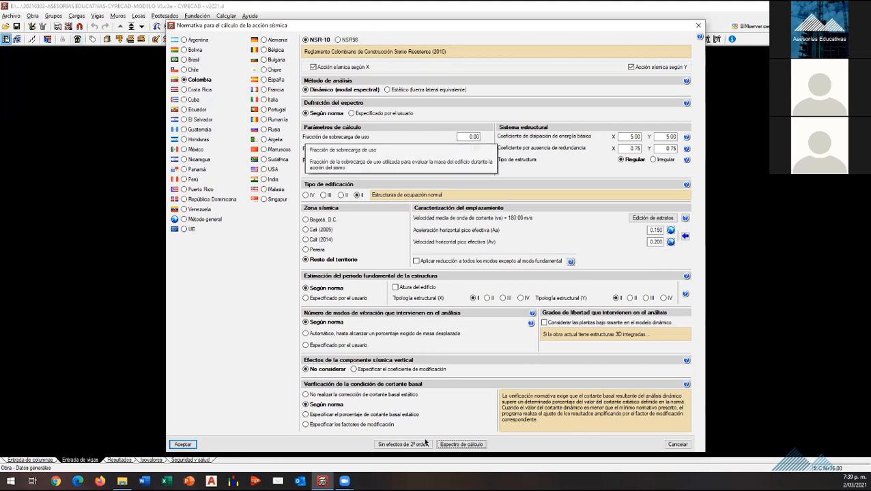
Step: Accept the NSR-10 seismic settings and the general data, and switch to floor group L1 N+4.00
click(186, 445)
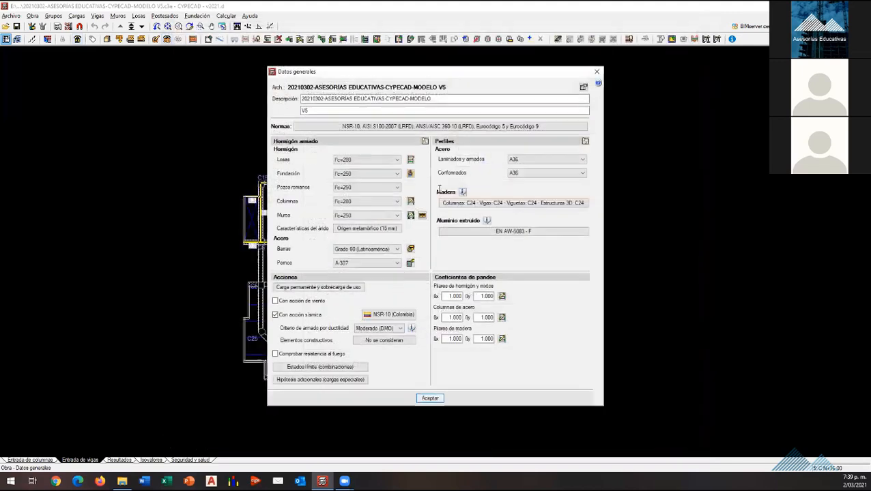
click(443, 266)
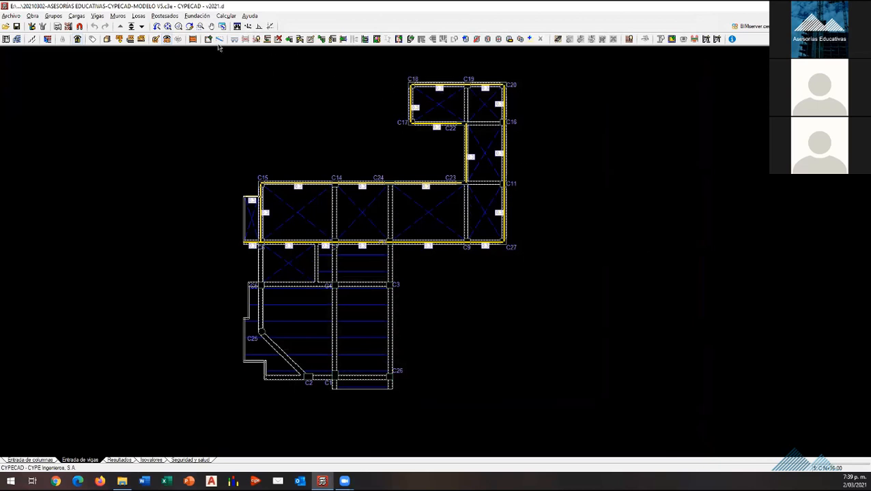
click(131, 27)
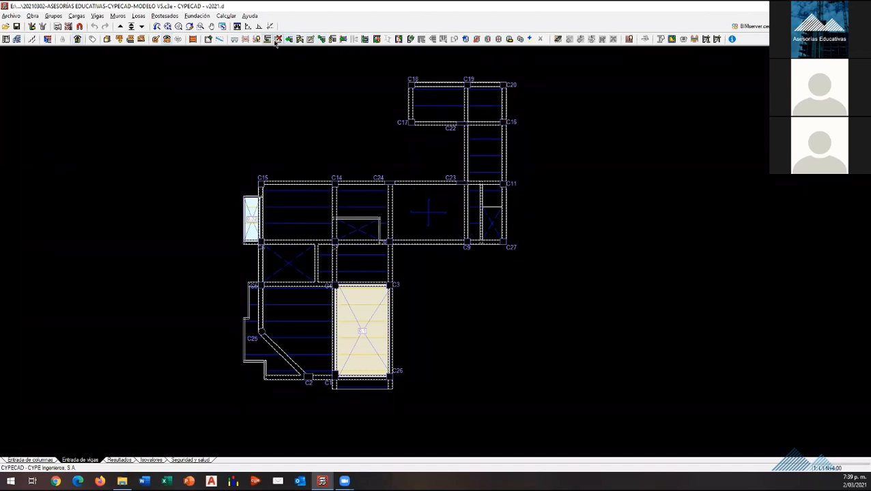
Step: On floor L1 N+4.00, classify the short beam beside the large void and the beam beside the C27 void as secondary against seismic action
click(399, 39)
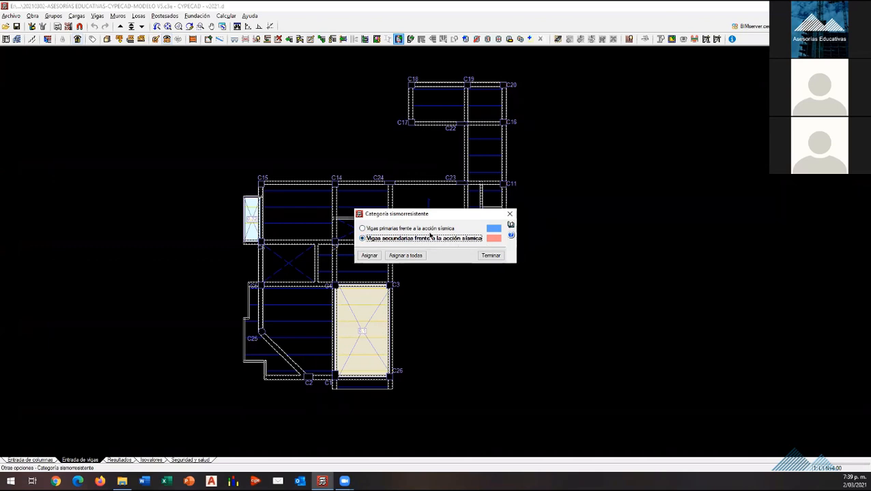
click(367, 257)
click(408, 255)
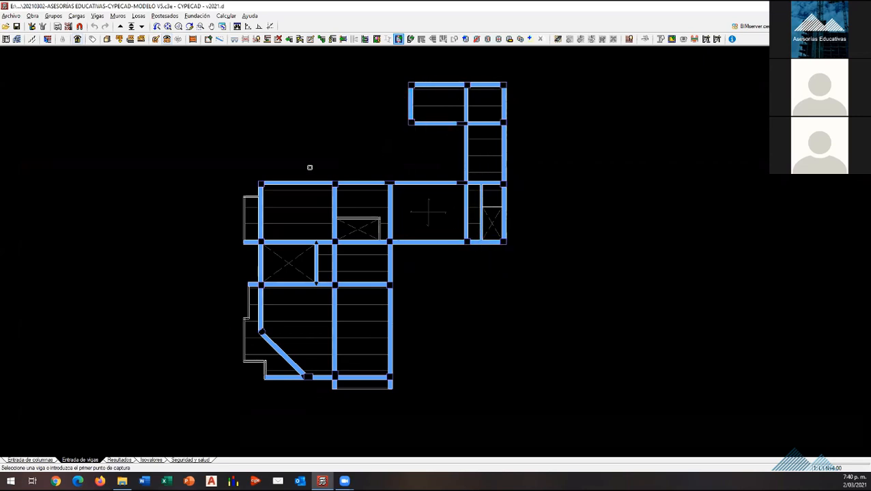
scroll(272, 286, up, 1)
scroll(420, 286, up, 1)
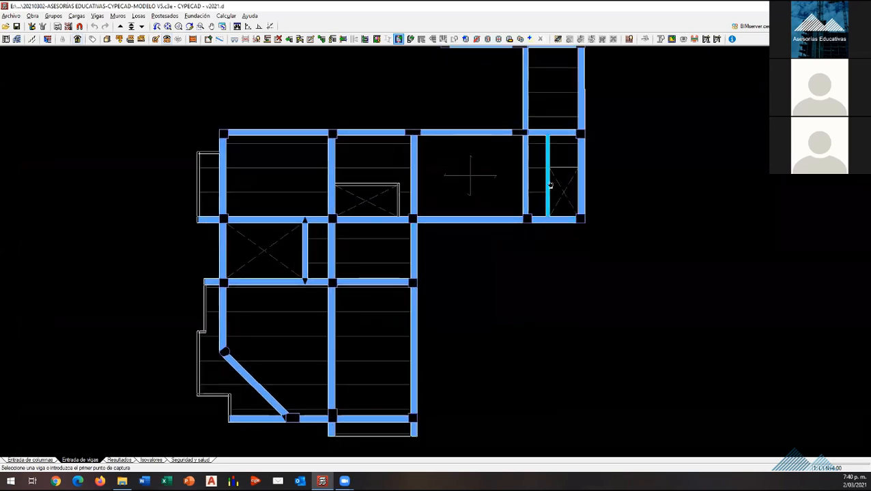
click(549, 186)
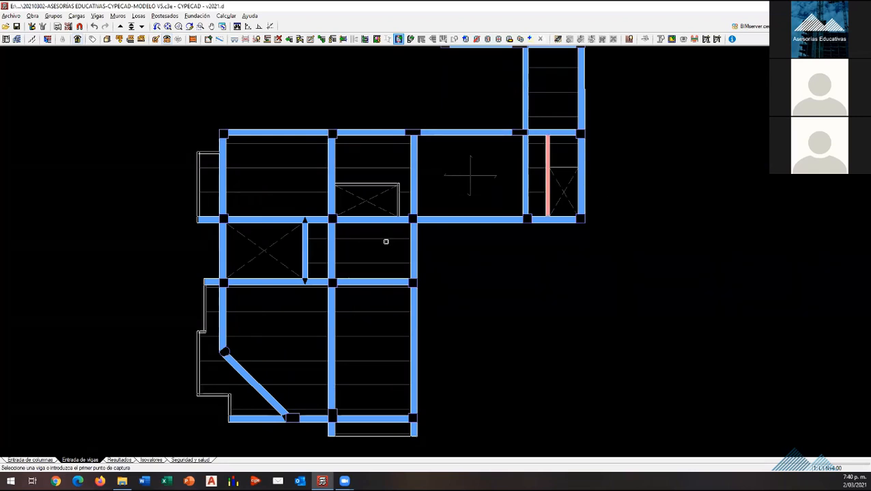
click(304, 249)
click(546, 181)
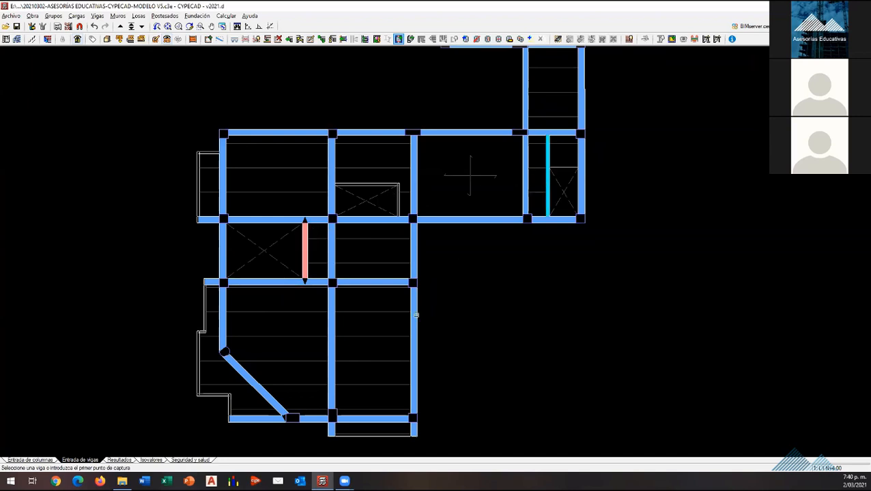
scroll(470, 176, down, 2)
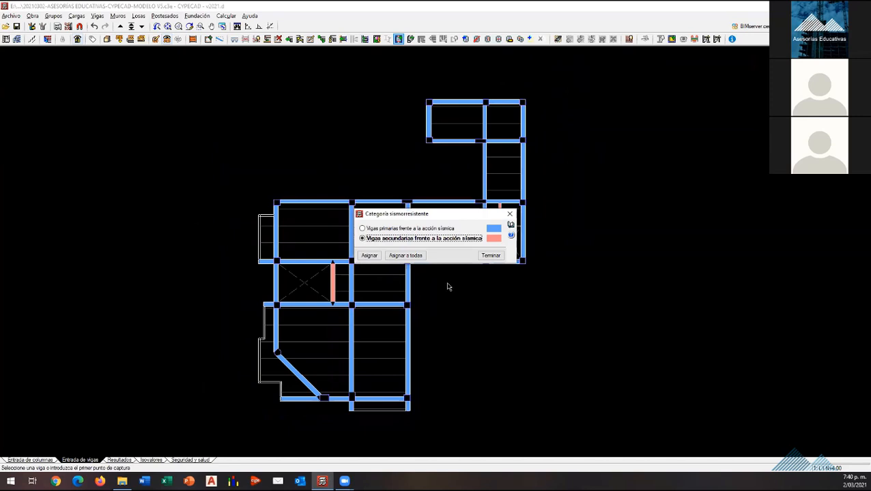
click(410, 256)
click(363, 260)
click(490, 255)
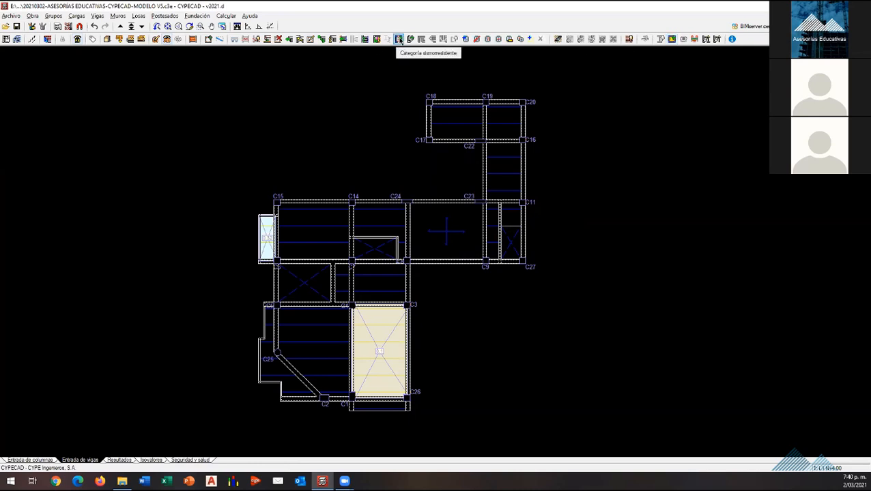
click(99, 17)
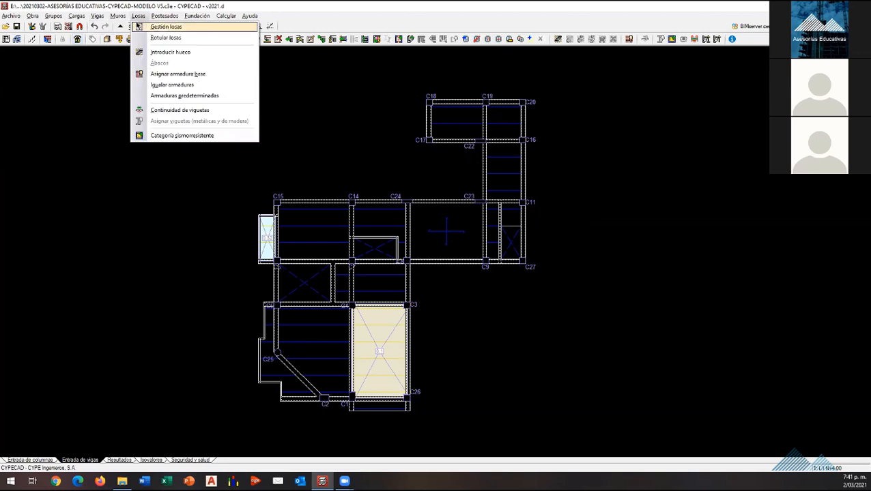
mouse_move(97, 16)
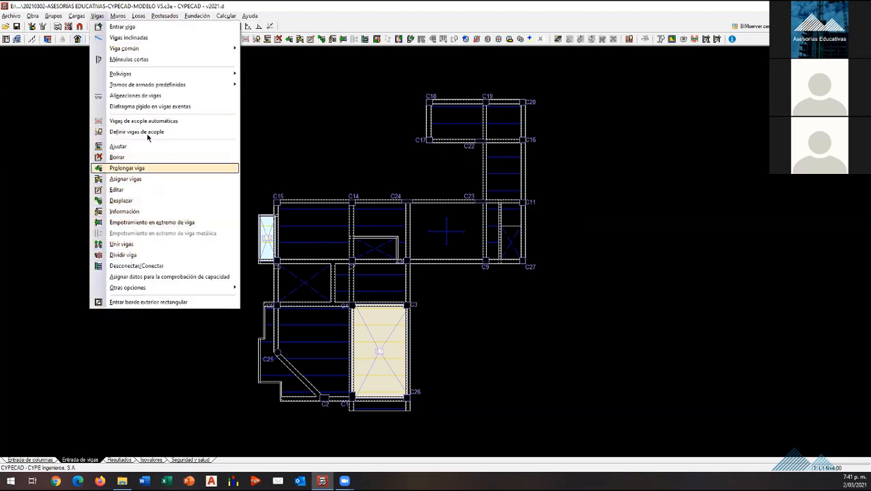
mouse_move(53, 15)
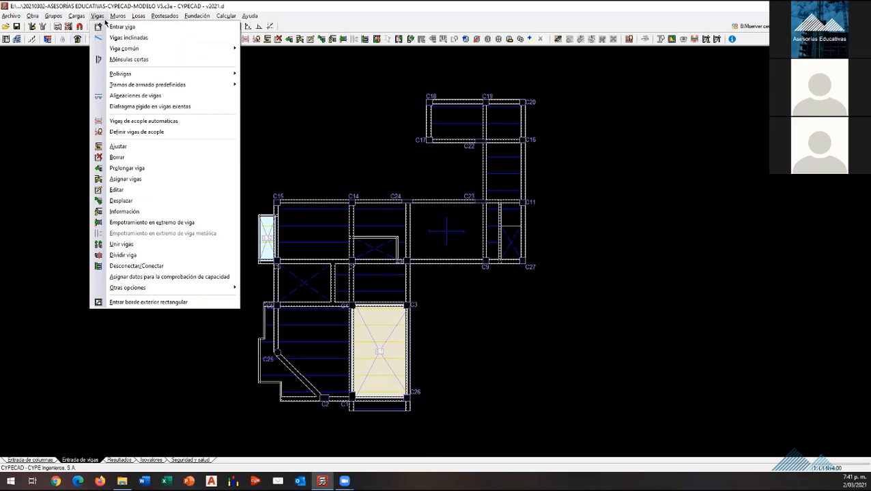
mouse_move(174, 291)
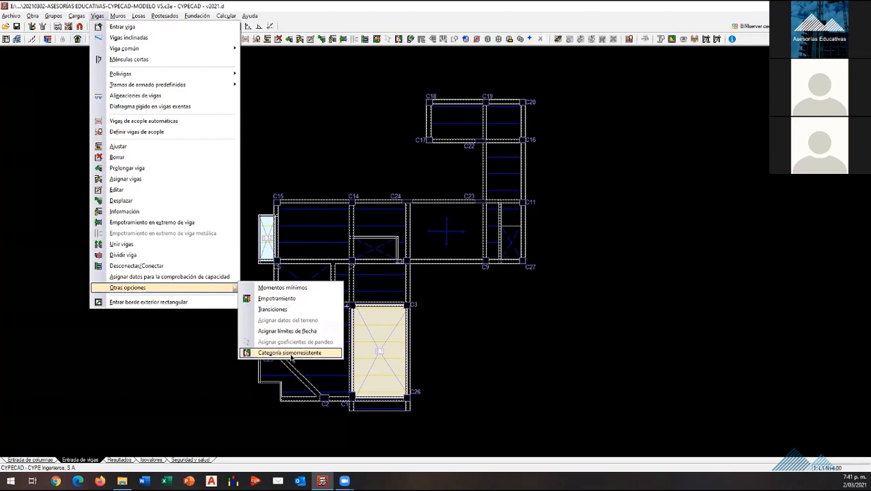
click(98, 17)
click(97, 17)
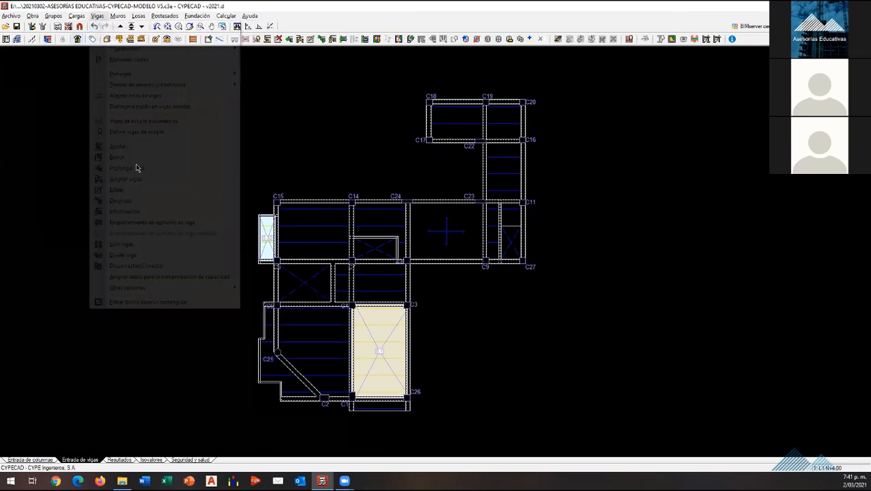
mouse_move(133, 287)
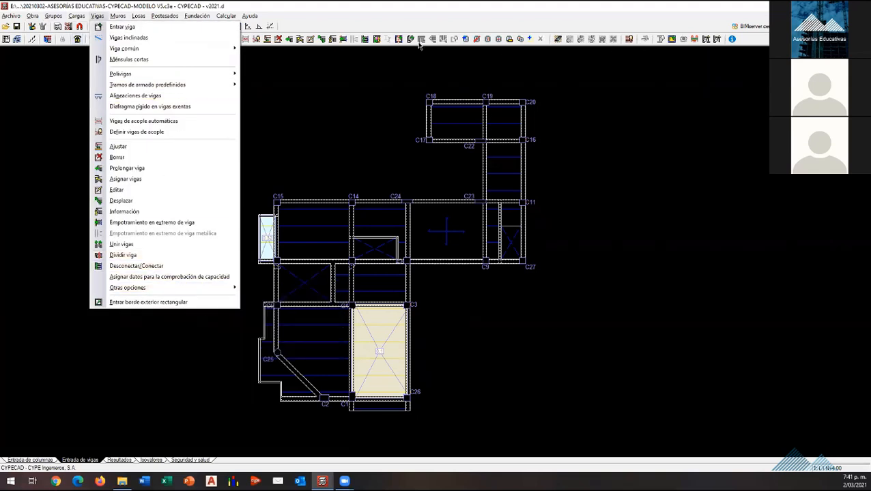
click(590, 23)
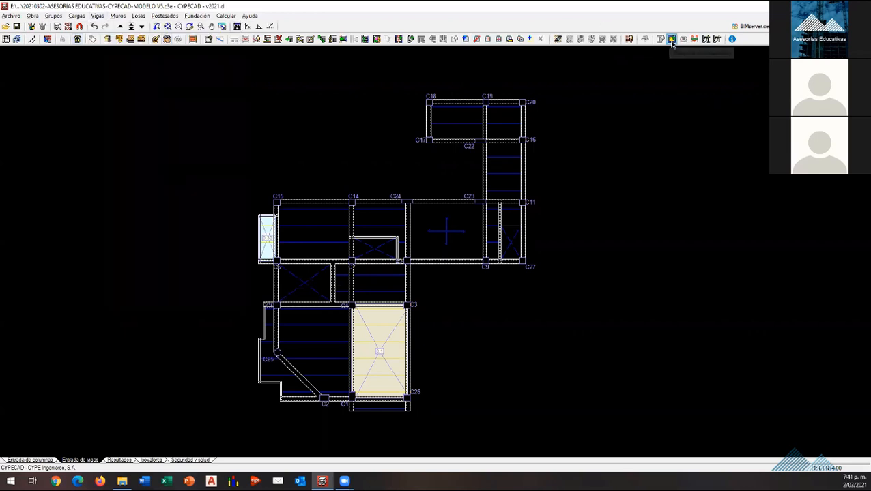
Step: Assign the seismic-resistance category Paños secundarios to every slab panel of floor L1 N+4.00
click(138, 16)
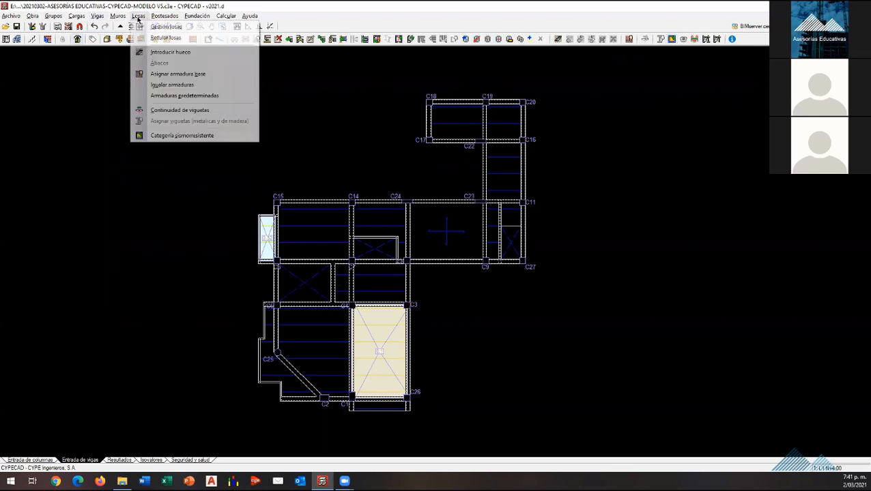
click(165, 138)
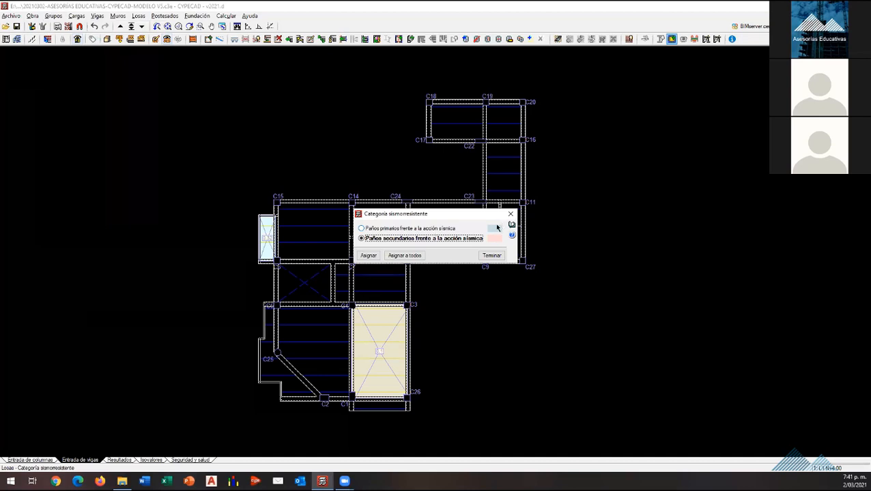
click(368, 255)
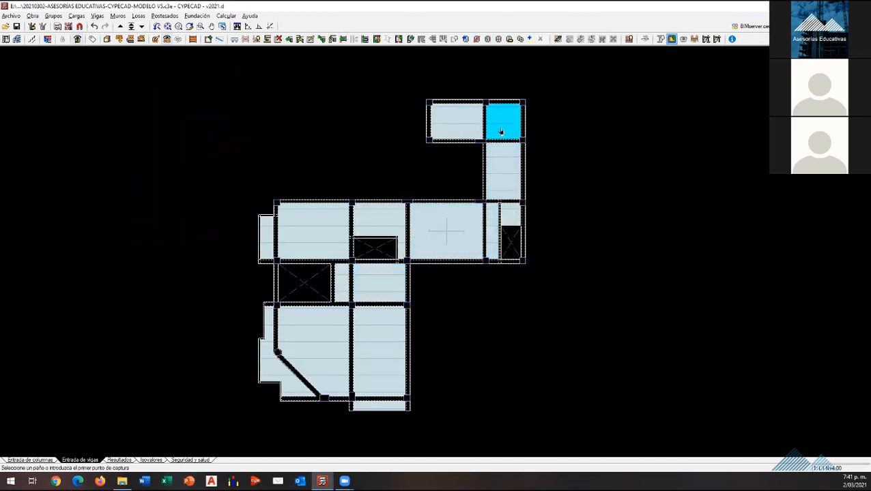
scroll(377, 223, down, 1)
click(577, 415)
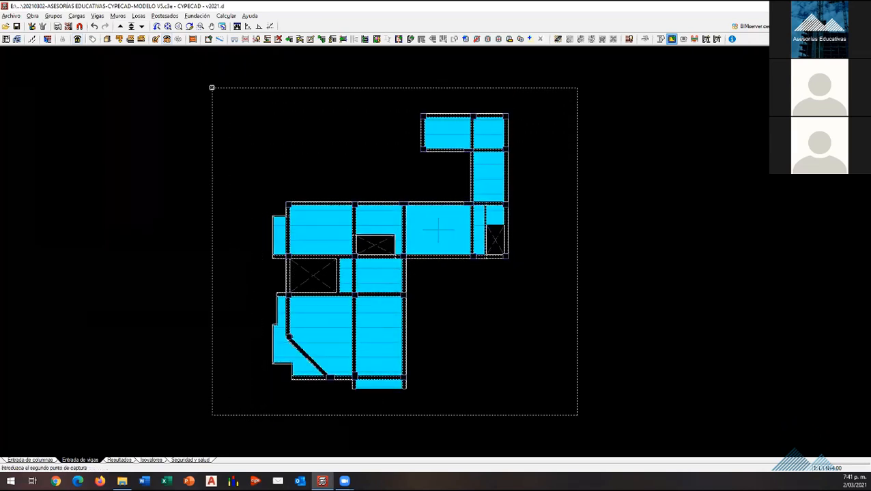
click(213, 87)
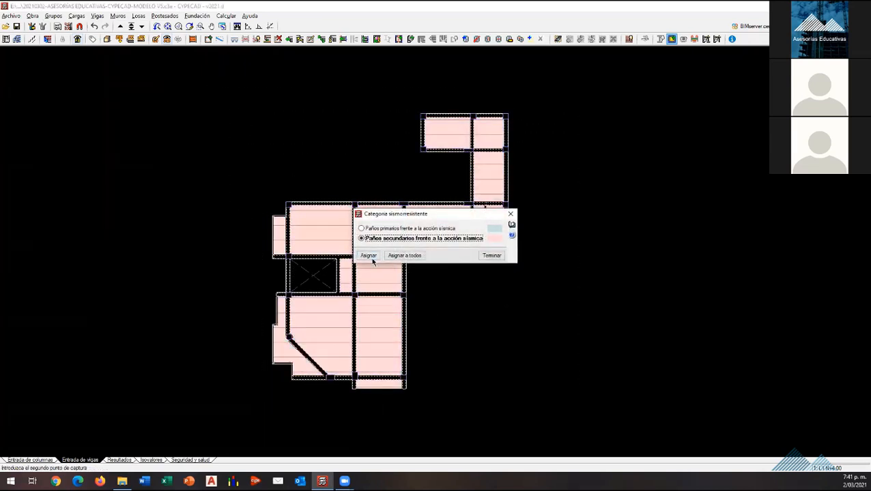
click(489, 257)
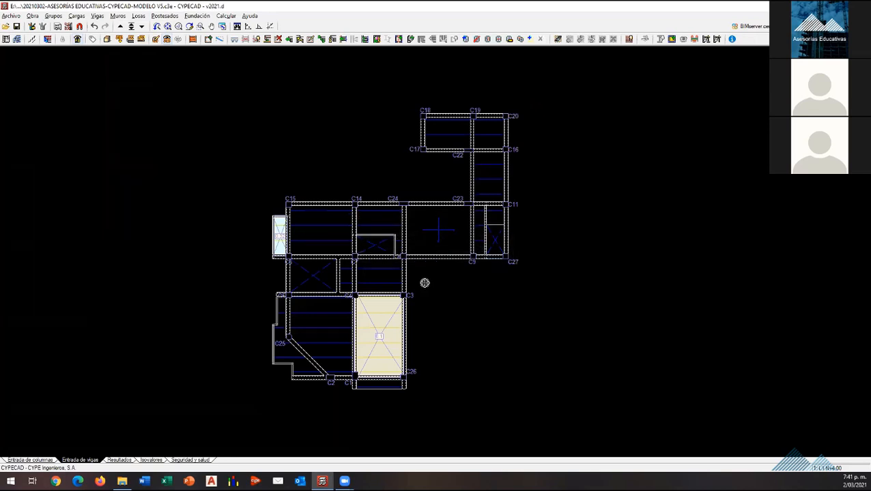
Step: Go up to floor L2 N+7.00 and classify all its slab panels as secondary against seismic action
scroll(424, 282, up, 1)
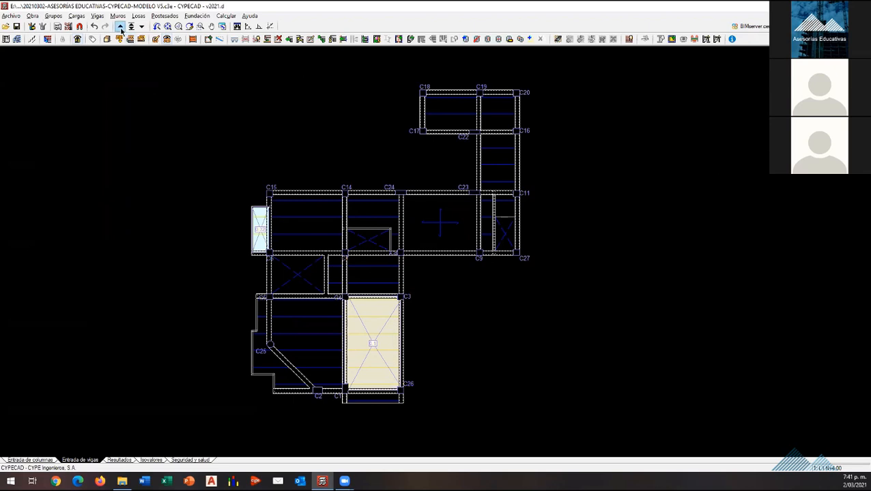
click(120, 28)
click(672, 39)
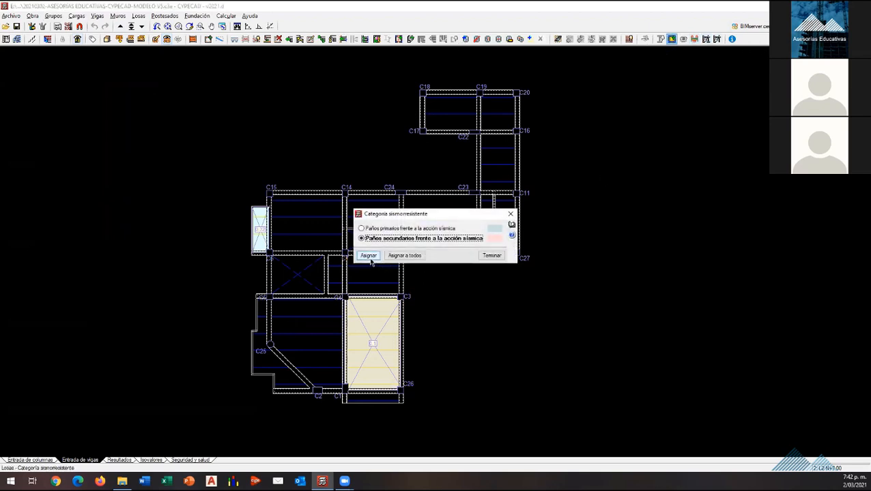
click(369, 255)
click(577, 434)
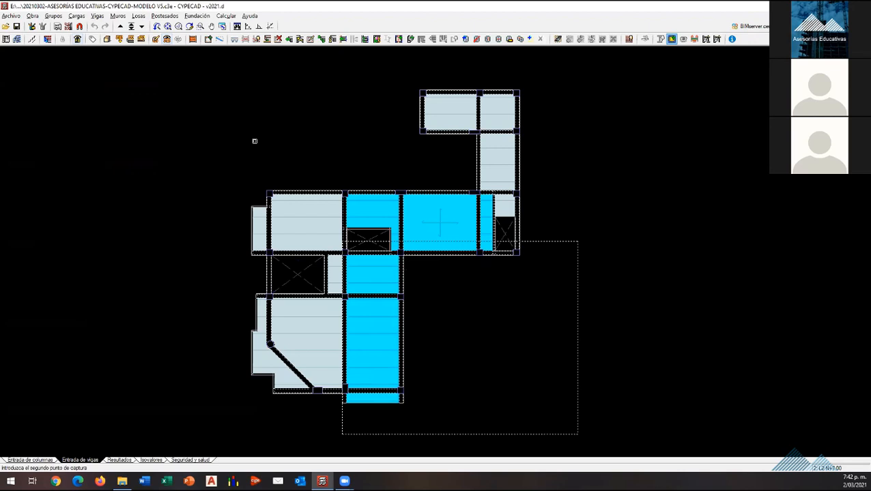
click(229, 106)
click(372, 255)
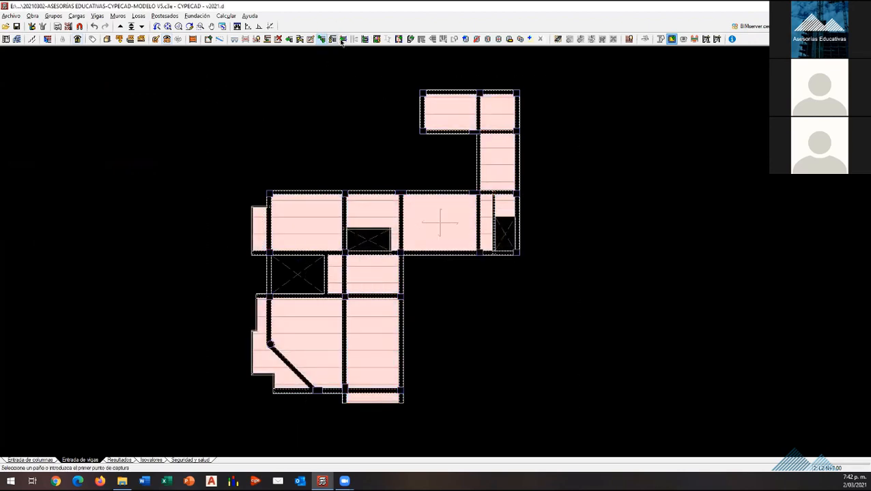
Step: On floor L2 N+7.00, assign Vigas secundarias to the two short beams beside the large void and beside the C27 void
click(398, 39)
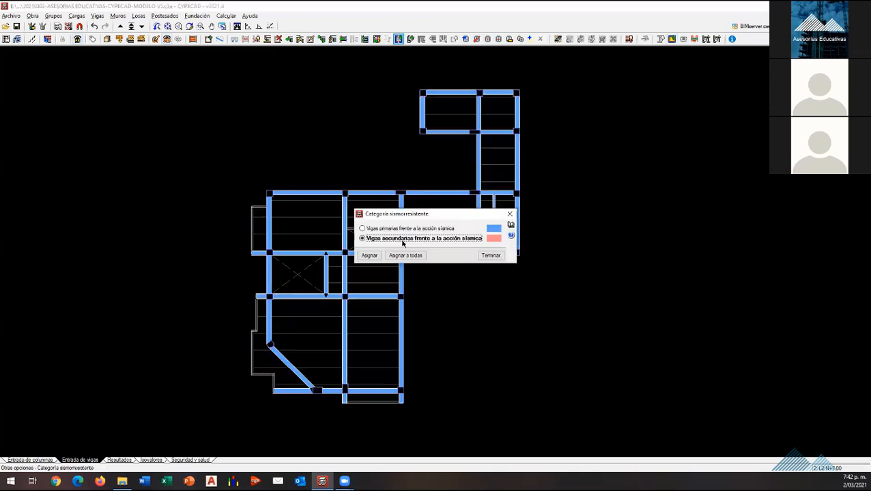
click(370, 255)
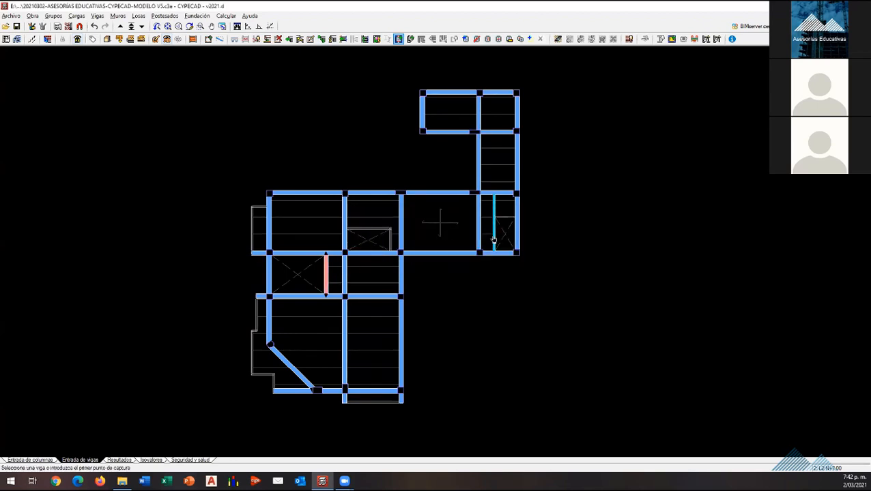
click(495, 214)
right_click(479, 339)
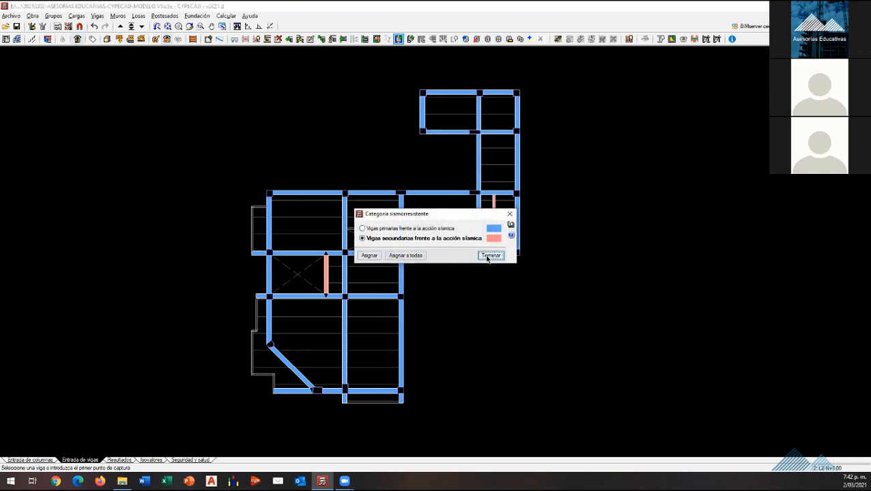
click(490, 255)
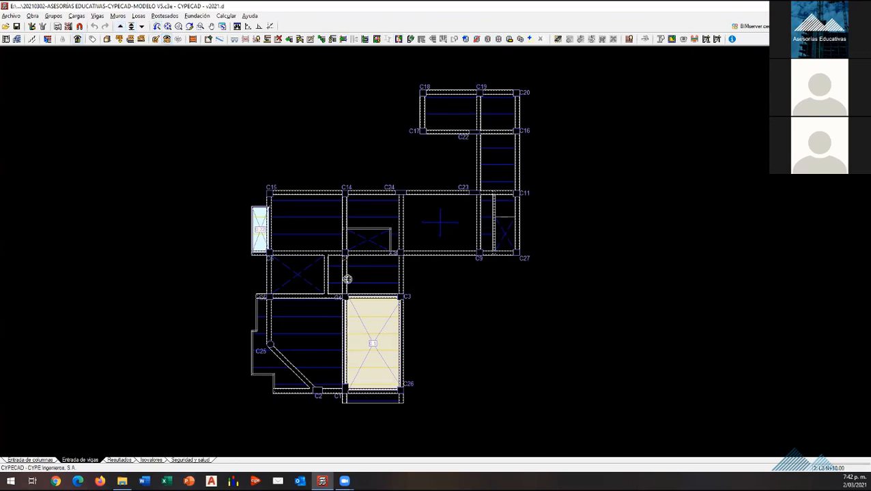
Step: Classify all slab panels of floor L3 N+10.00 as secondary against seismic action
click(672, 38)
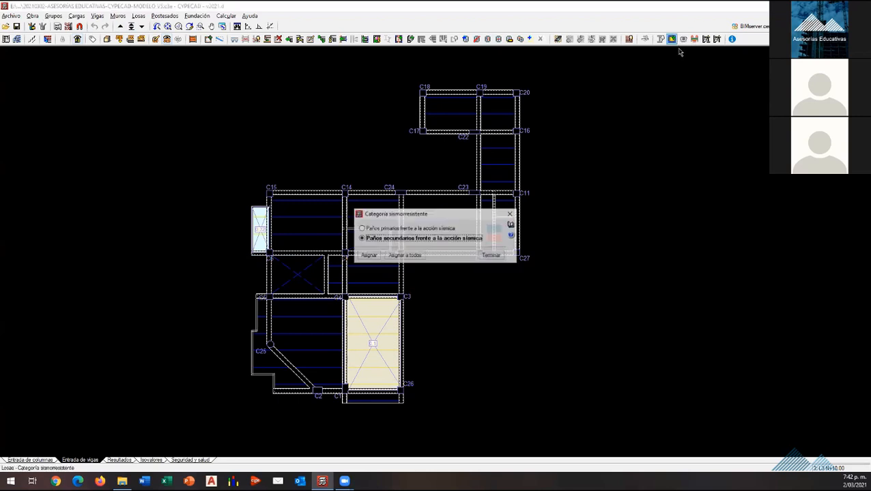
click(368, 255)
click(600, 421)
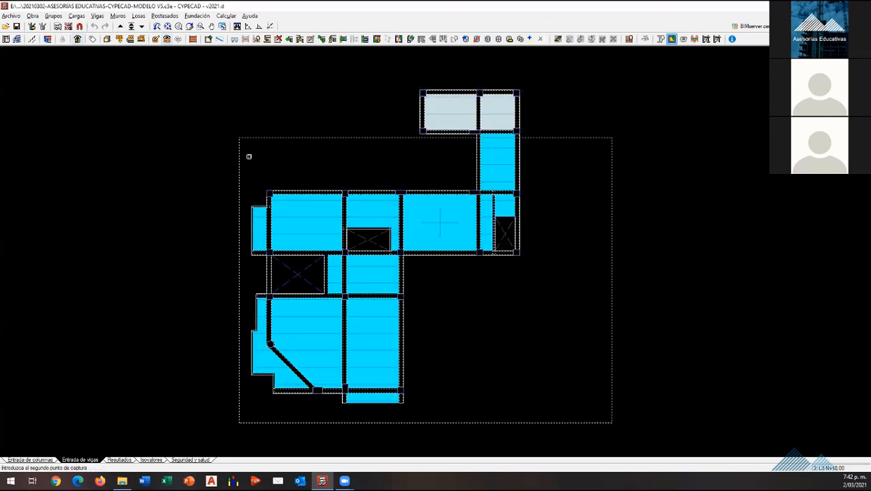
click(205, 81)
right_click(273, 152)
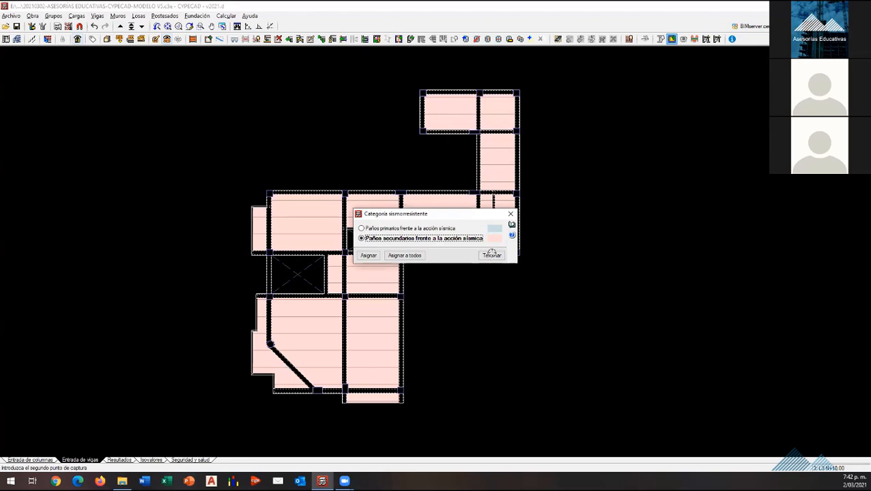
click(491, 254)
Step: On floor L3 N+10.00, assign Vigas secundarias to the short beams beside the large void and beside the C27 void
click(399, 39)
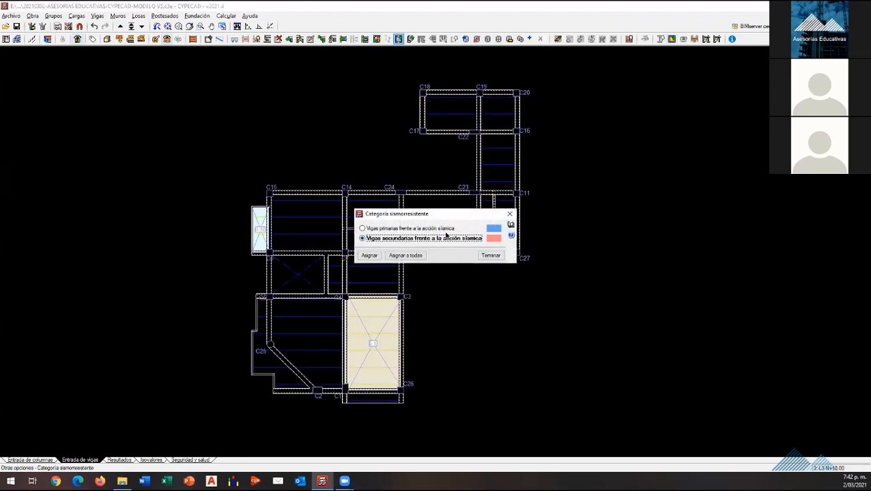
click(369, 255)
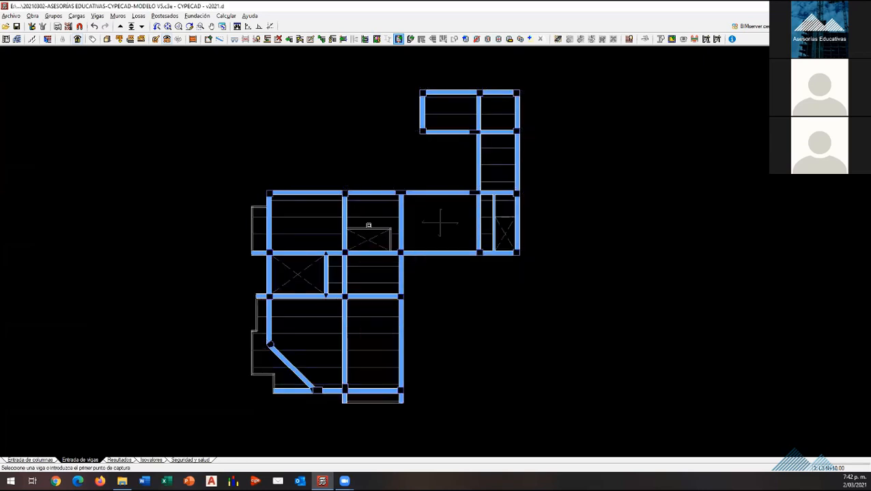
click(329, 273)
click(494, 226)
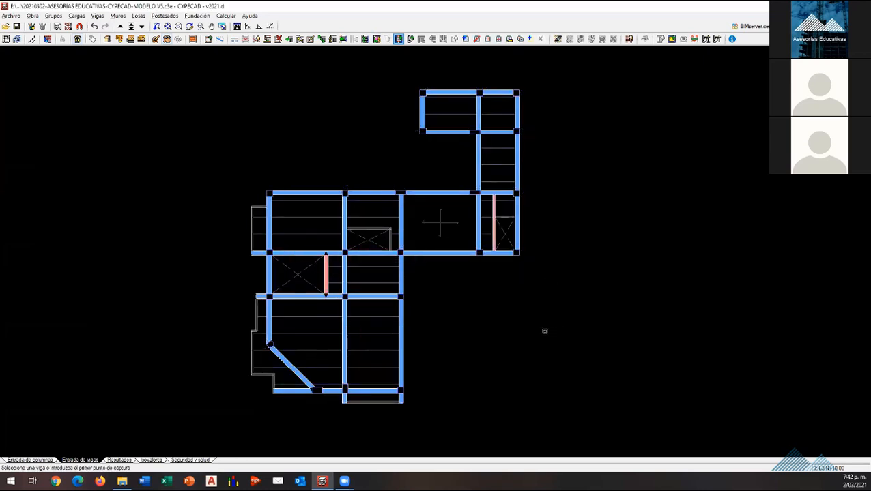
right_click(462, 331)
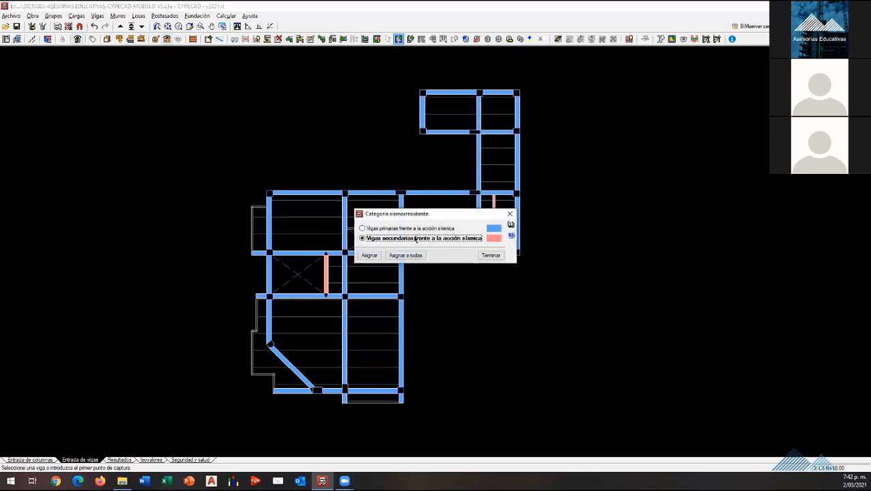
click(489, 255)
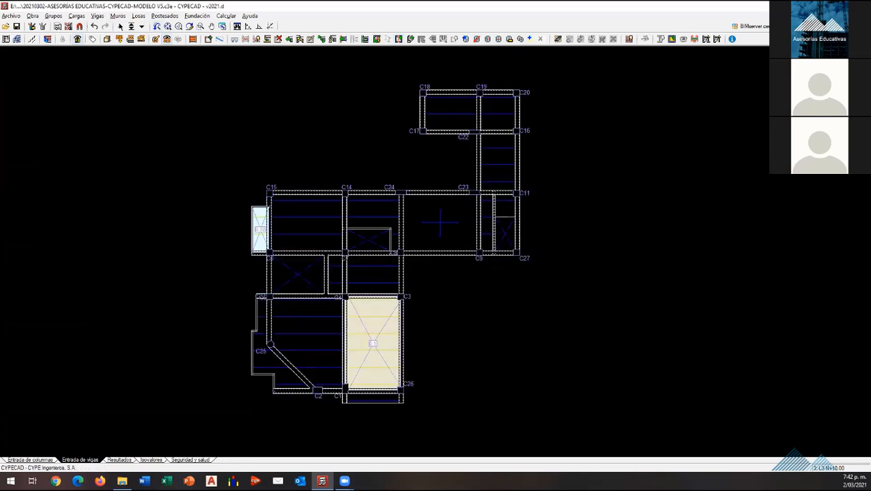
Step: Go up to floor L4 N+13.00 and classify all its slab panels as secondary against seismic action
click(120, 26)
click(672, 39)
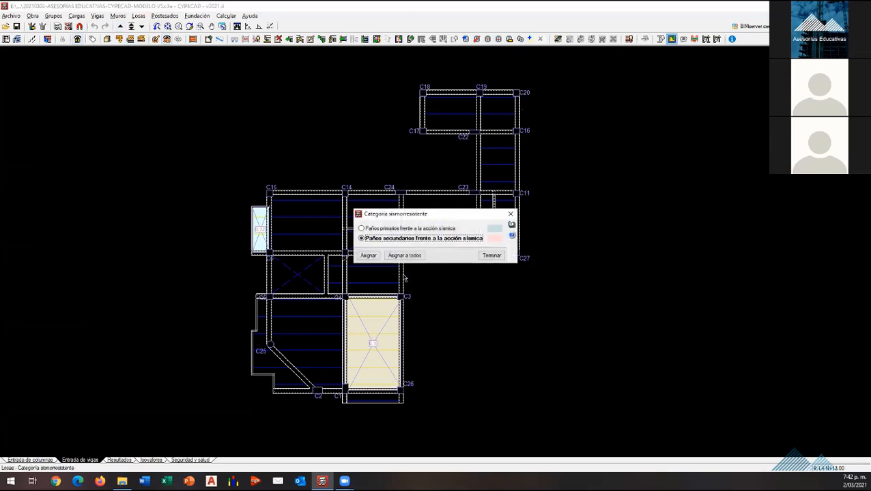
click(372, 257)
click(568, 403)
click(179, 91)
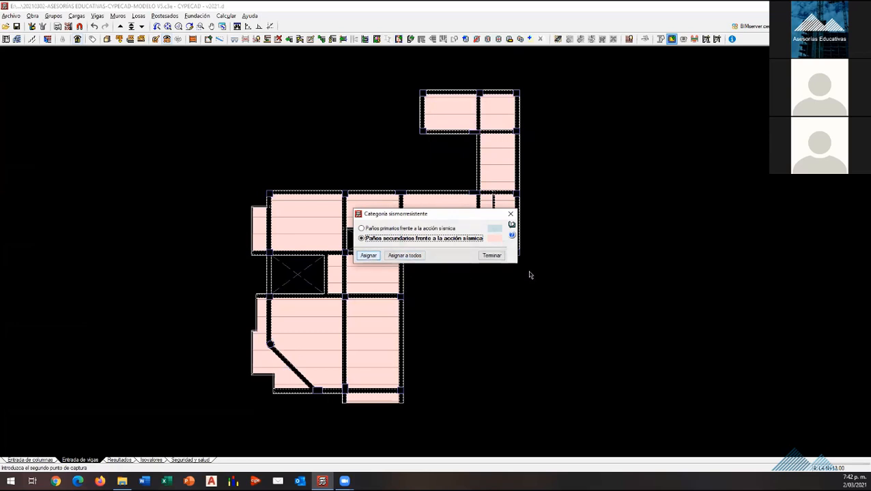
click(491, 255)
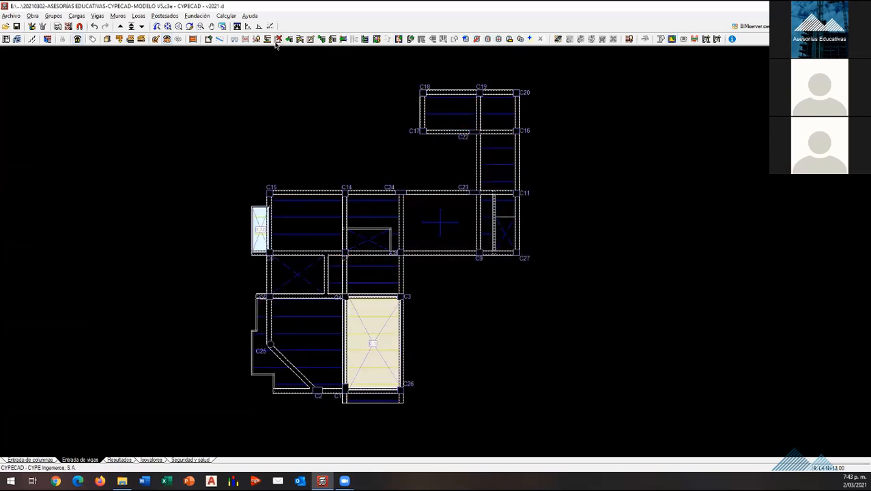
Step: On floor L4 N+13.00, assign Vigas secundarias to the short beams beside the large void and beside the C27 void
click(399, 39)
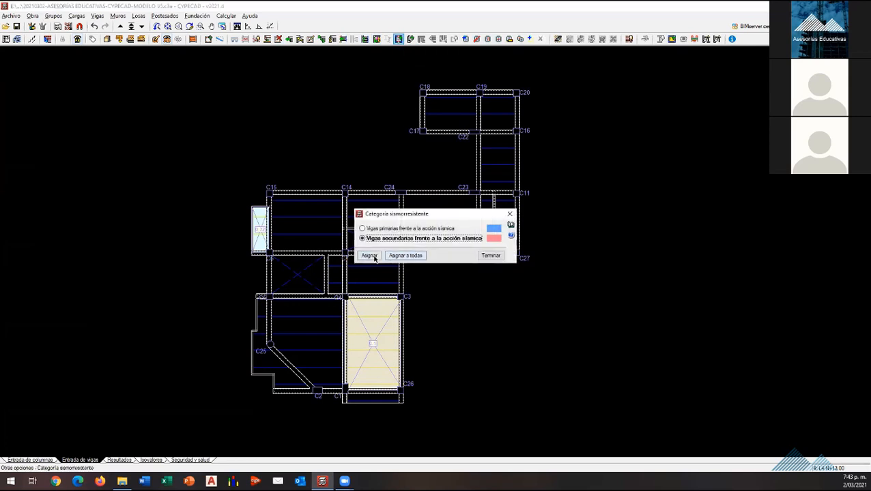
click(370, 254)
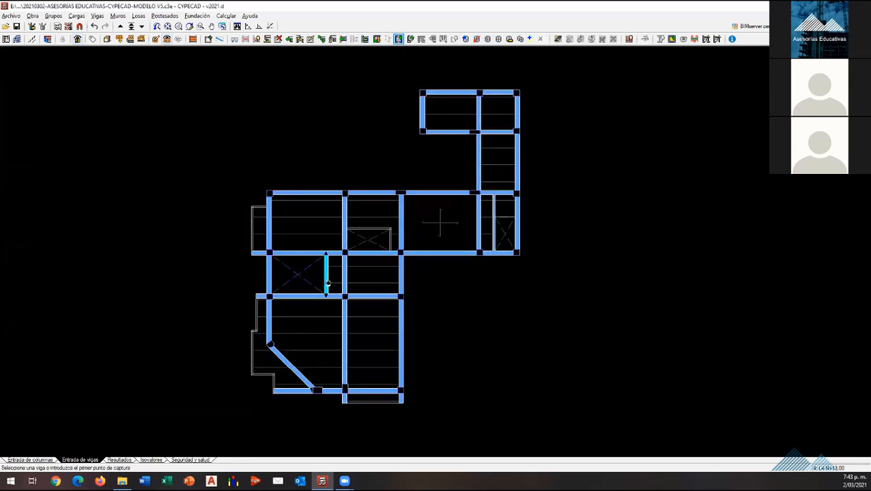
click(326, 275)
click(495, 233)
right_click(496, 233)
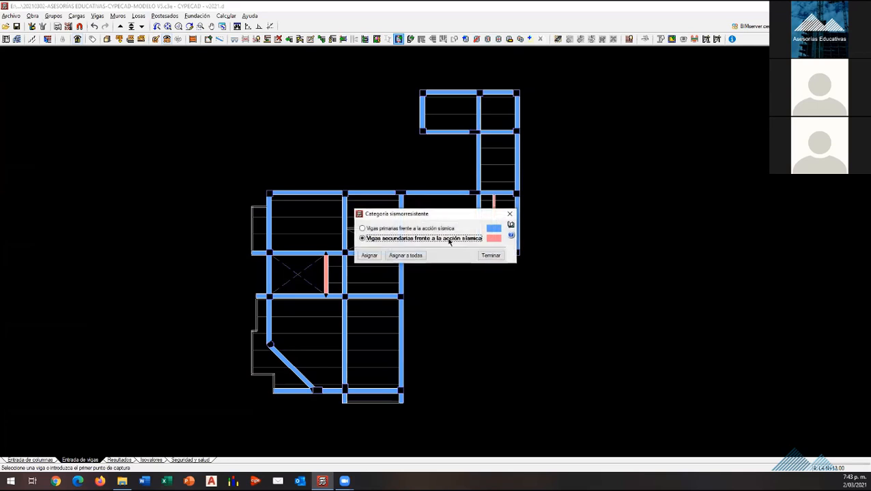
click(488, 257)
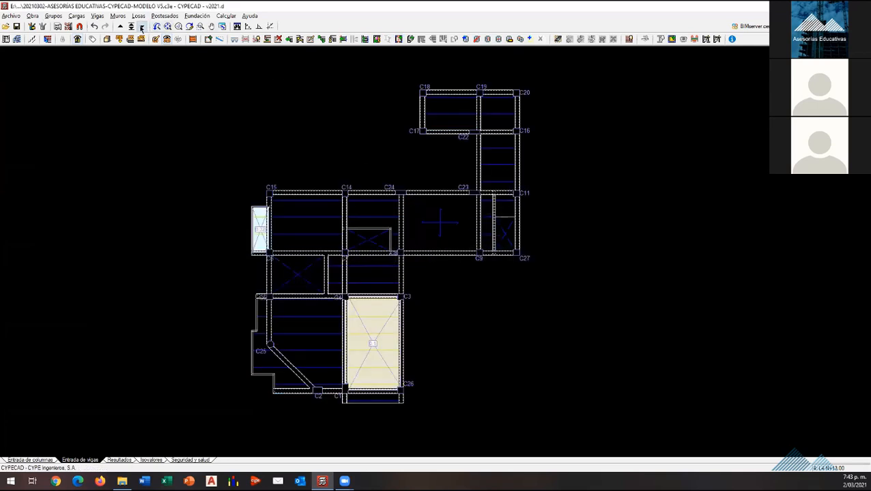
Step: Go up to roof floor C N+16.00 and assign Paños secundarios to all its slab panels
click(121, 27)
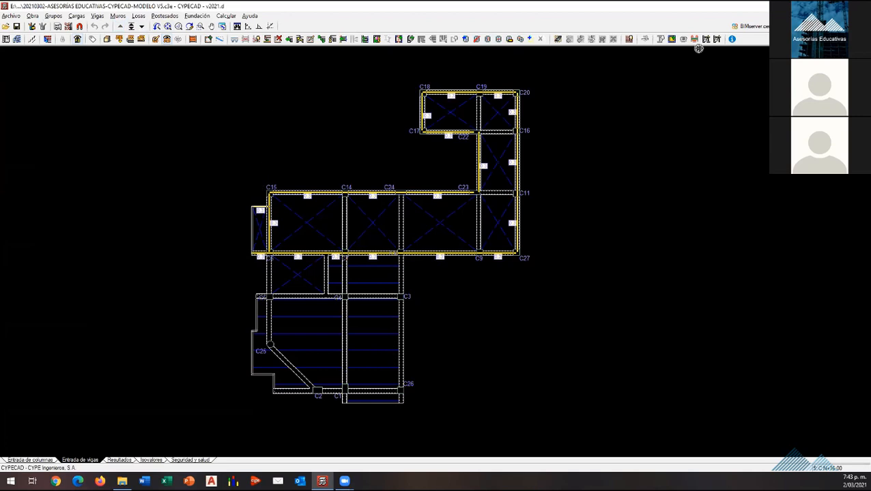
click(671, 39)
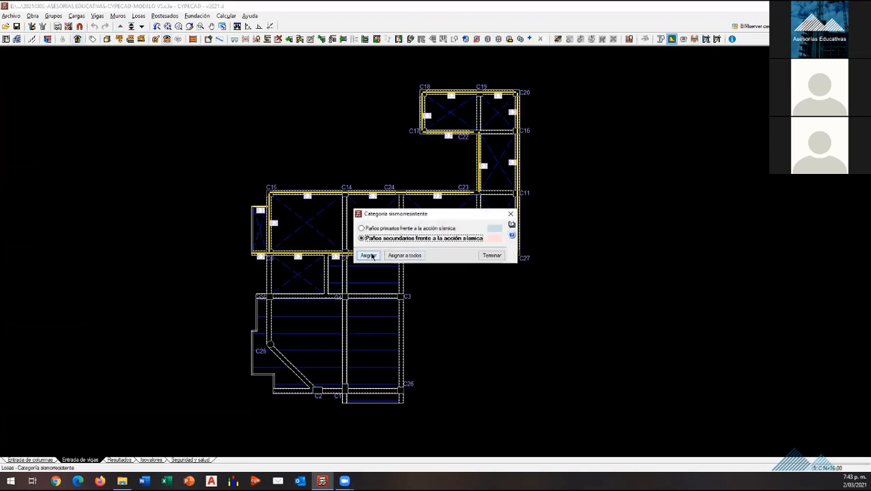
click(371, 256)
click(438, 432)
click(187, 219)
right_click(187, 219)
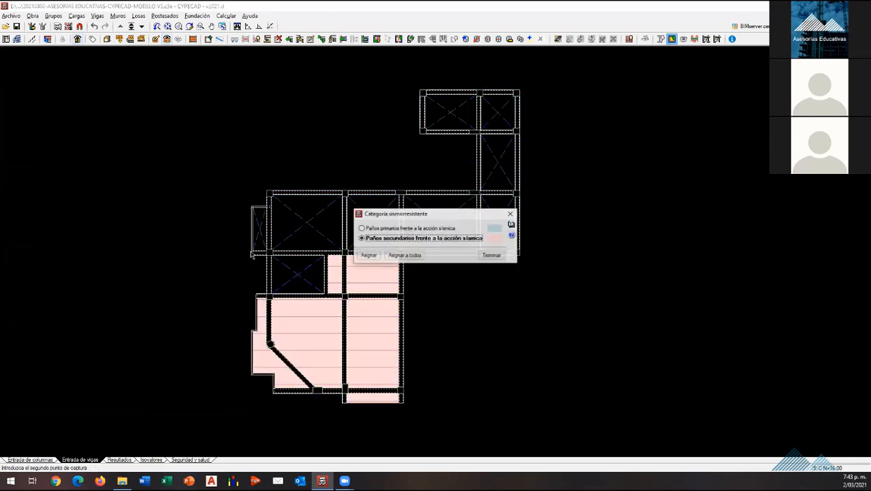
click(490, 254)
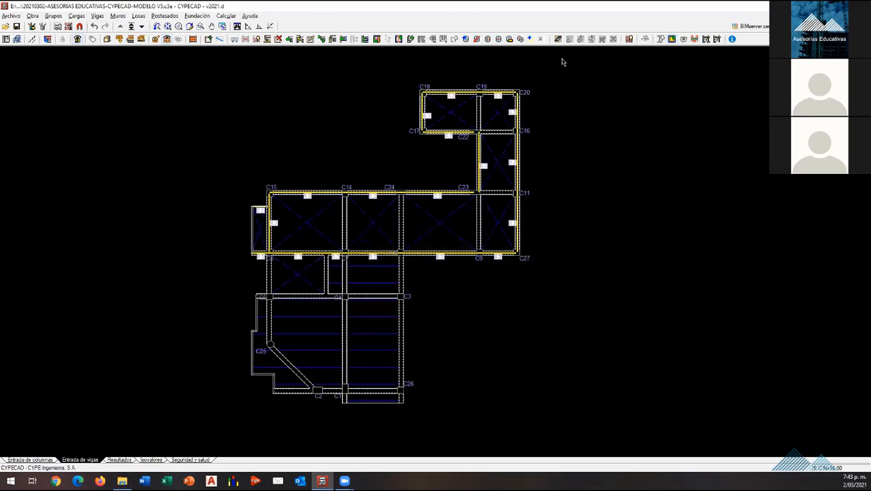
Step: On roof floor C N+16.00, classify the short beam beside the large void as secondary against seismic action
click(398, 39)
click(369, 255)
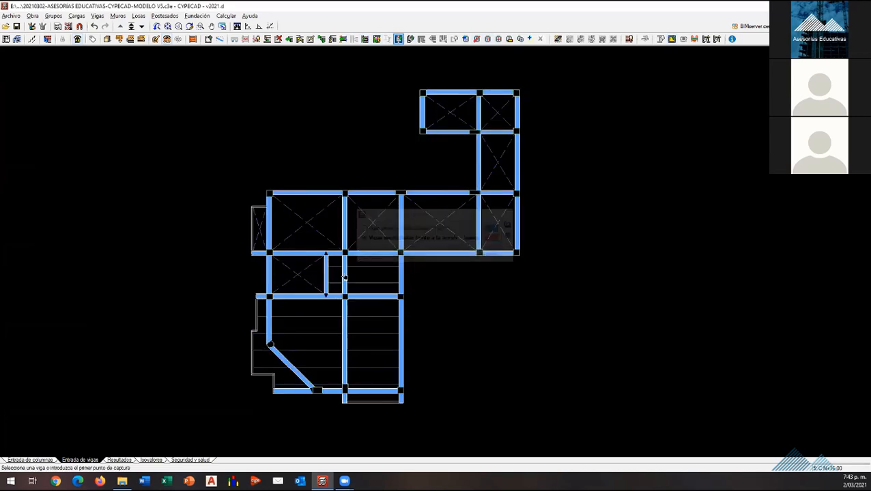
right_click(437, 325)
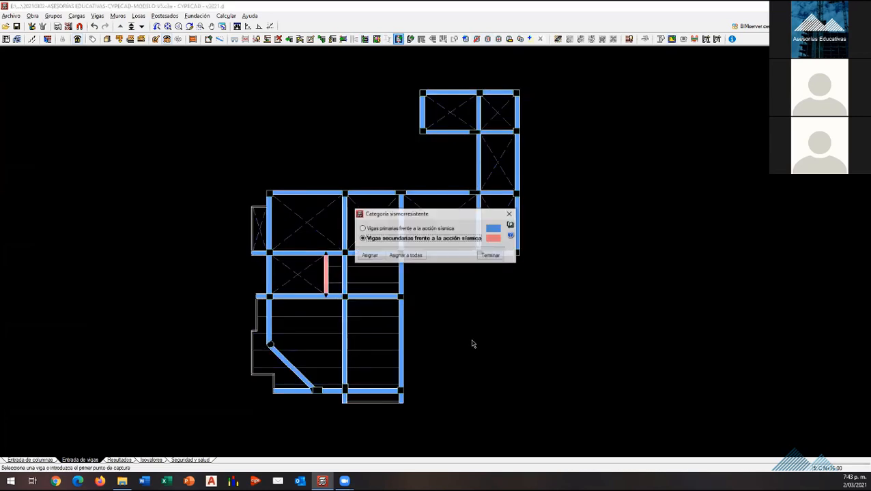
click(487, 255)
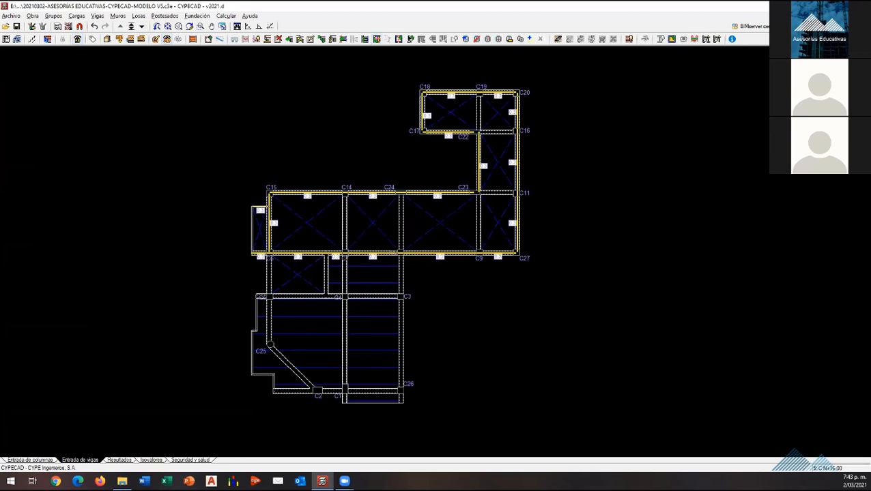
Step: Review the seismic-resistance category assigned to the beams of roof floor C N+16.00
click(399, 39)
click(406, 238)
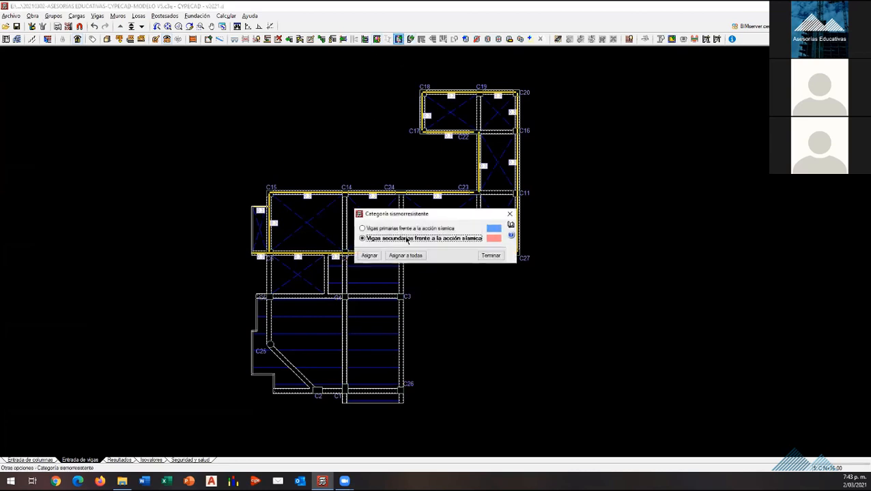
click(368, 256)
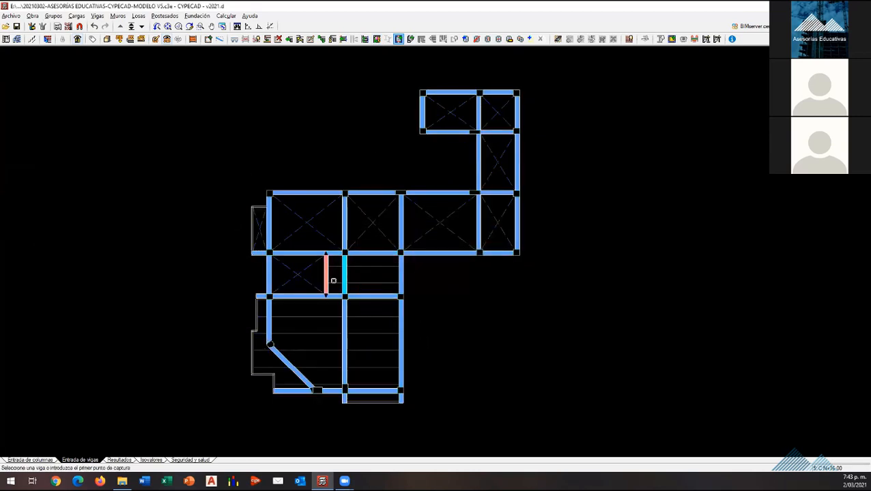
right_click(460, 291)
click(498, 255)
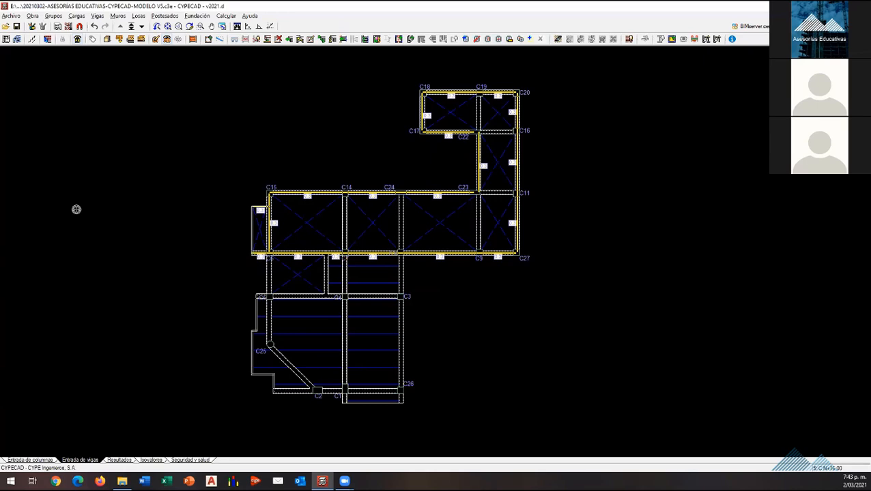
Step: Check the geometry of all floor groups in the model
scroll(480, 280, down, 4)
scroll(456, 236, up, 3)
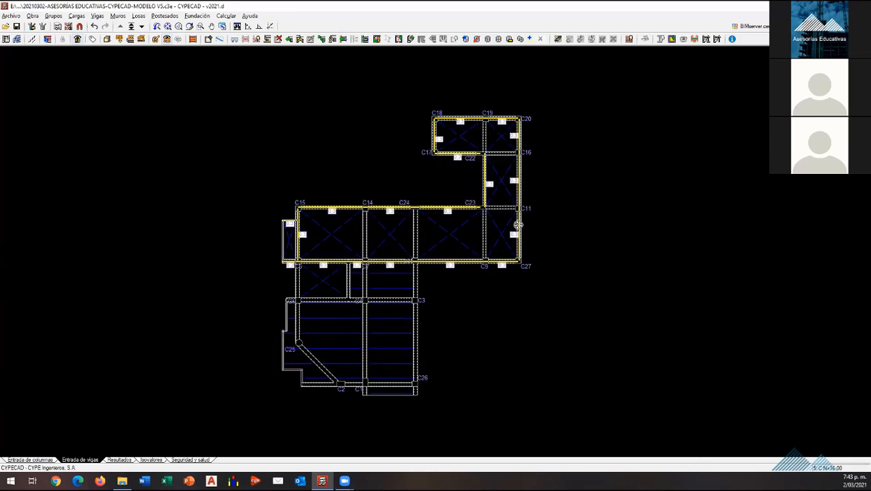
scroll(292, 255, down, 1)
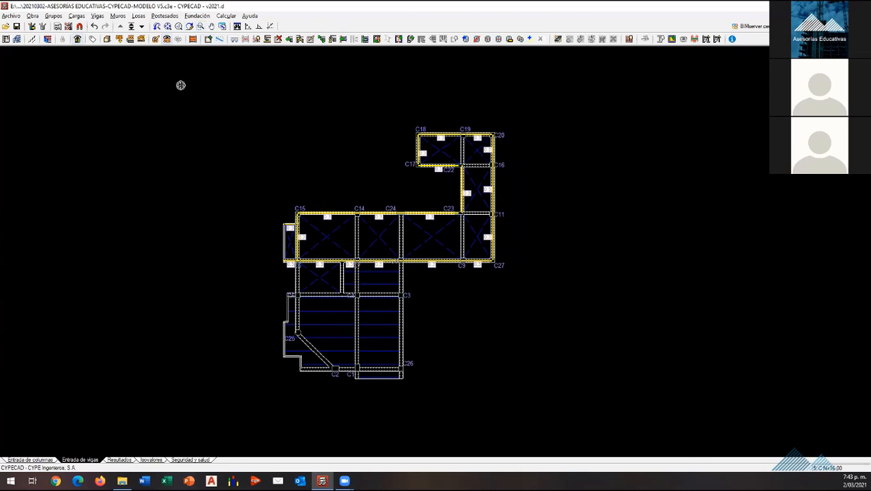
click(225, 16)
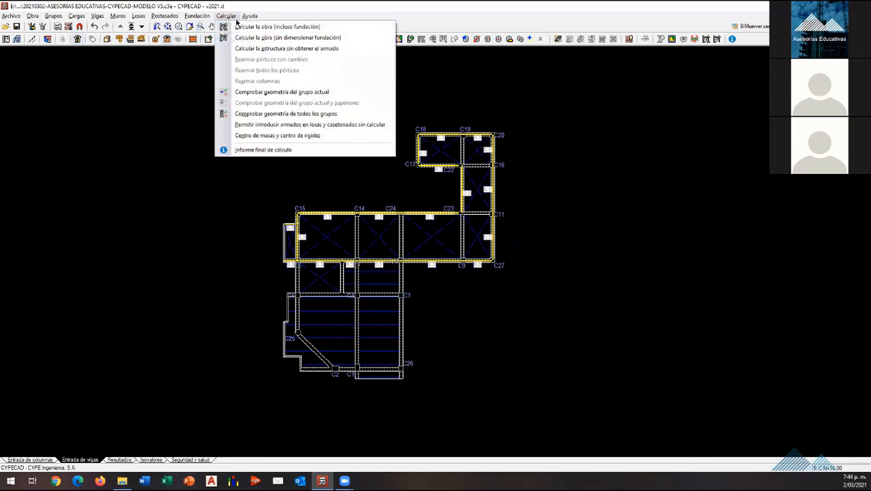
click(270, 114)
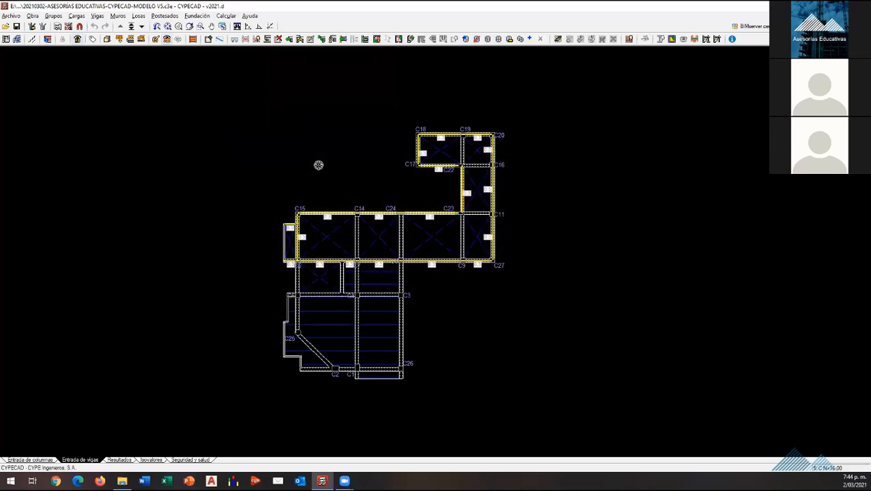
Step: Calculate the structure without obtaining reinforcement, then close the calculation error report
scroll(442, 327, up, 2)
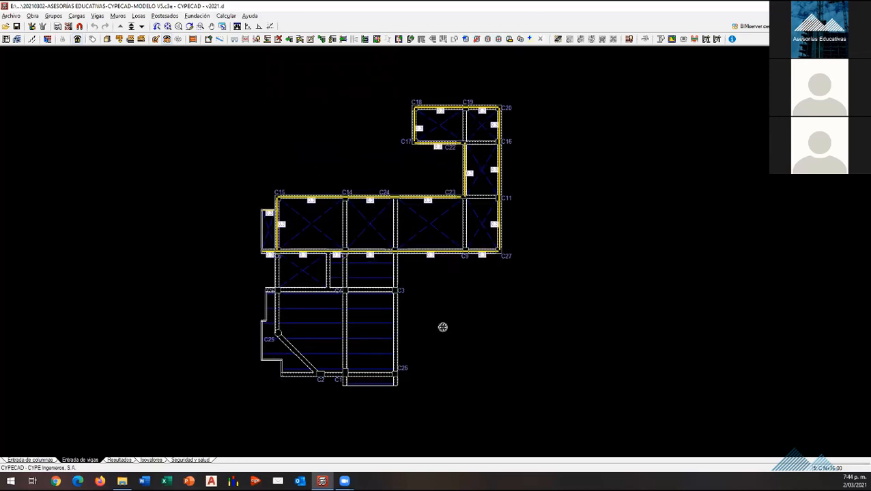
scroll(310, 142, up, 1)
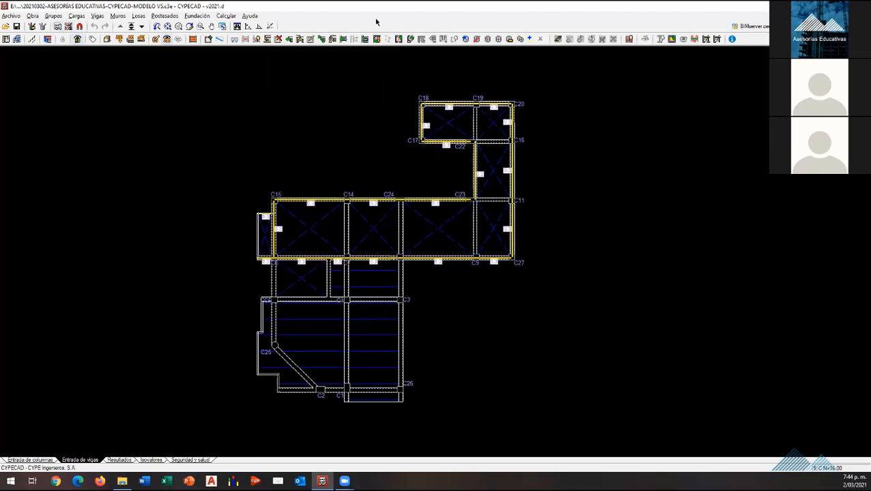
click(225, 15)
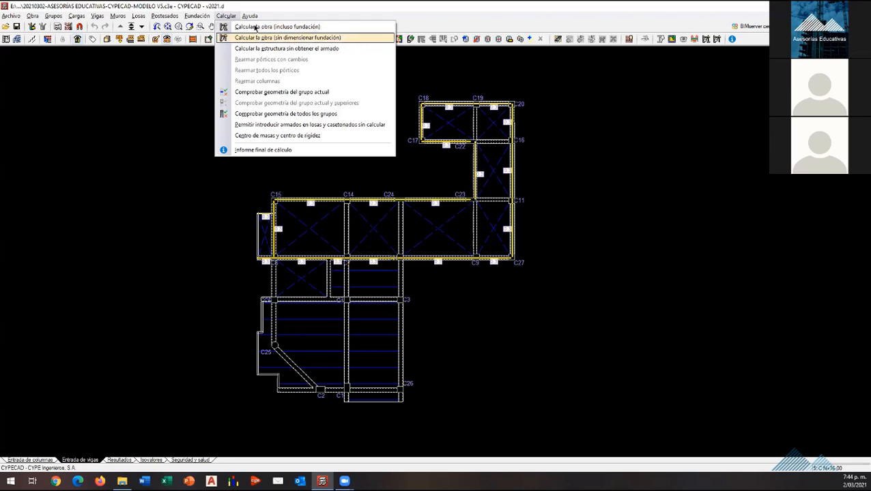
click(322, 49)
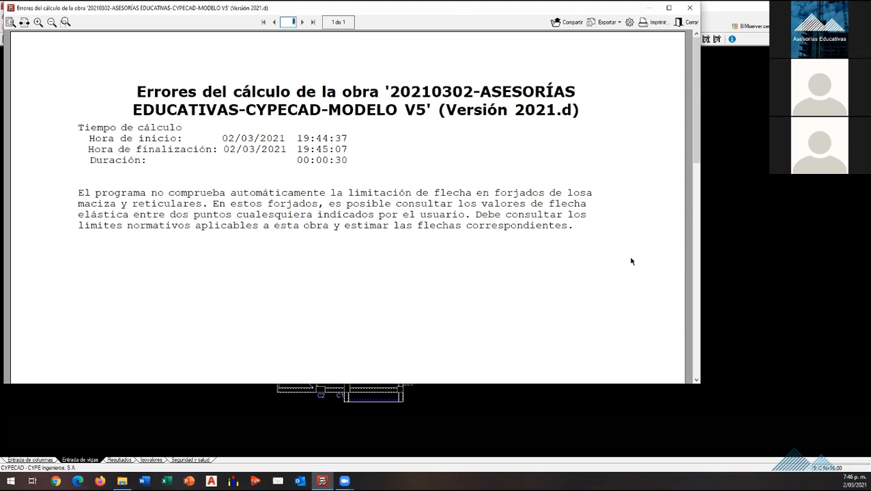
click(692, 7)
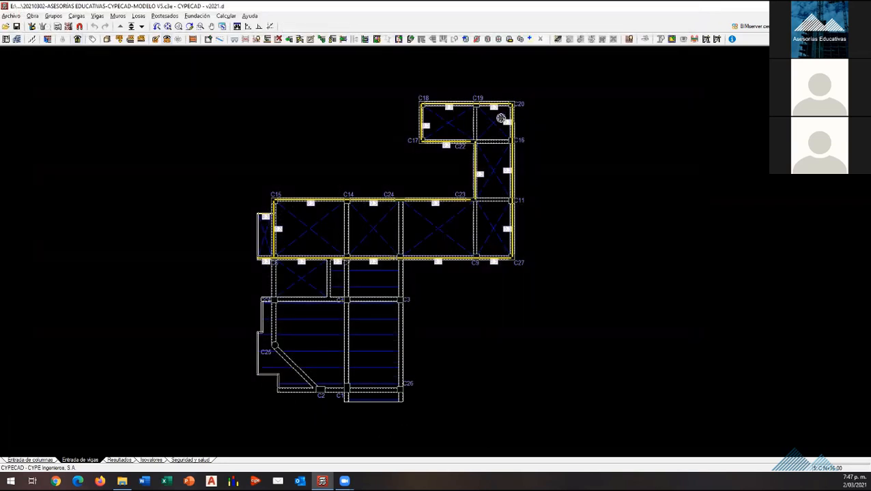
Step: Start a new library set of beam deflection limits and open its limits for concrete
click(97, 16)
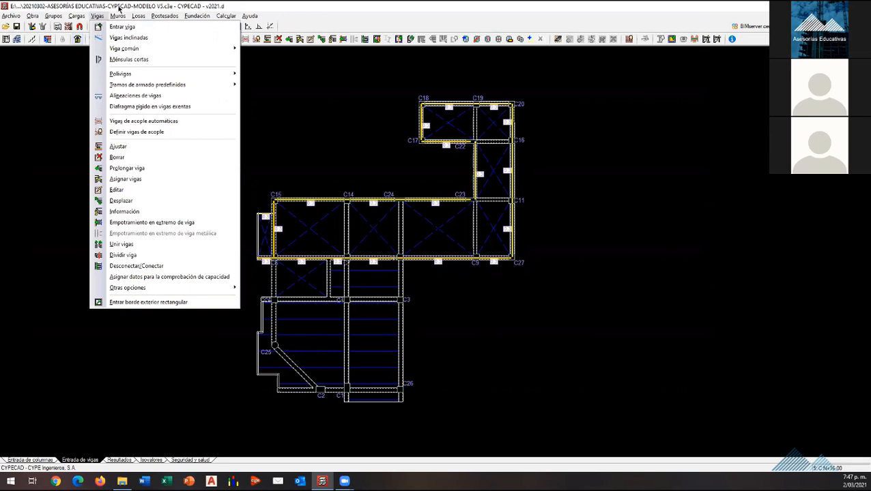
mouse_move(117, 16)
mouse_move(198, 290)
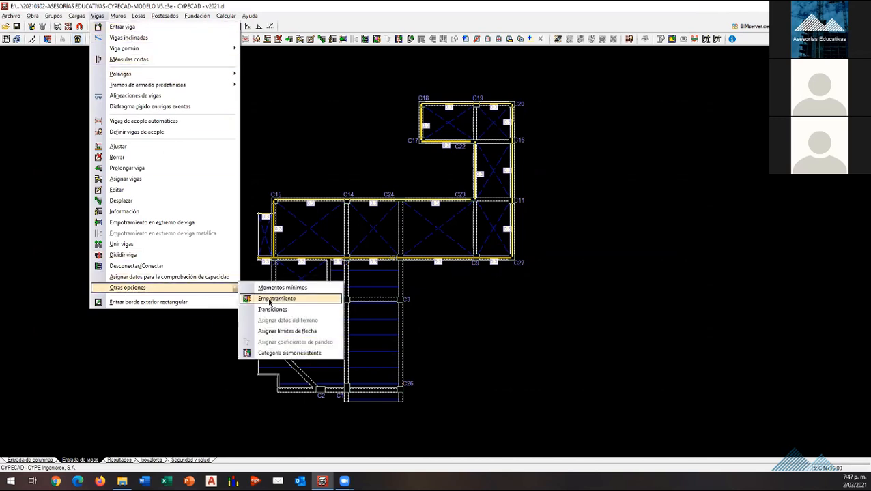
click(281, 331)
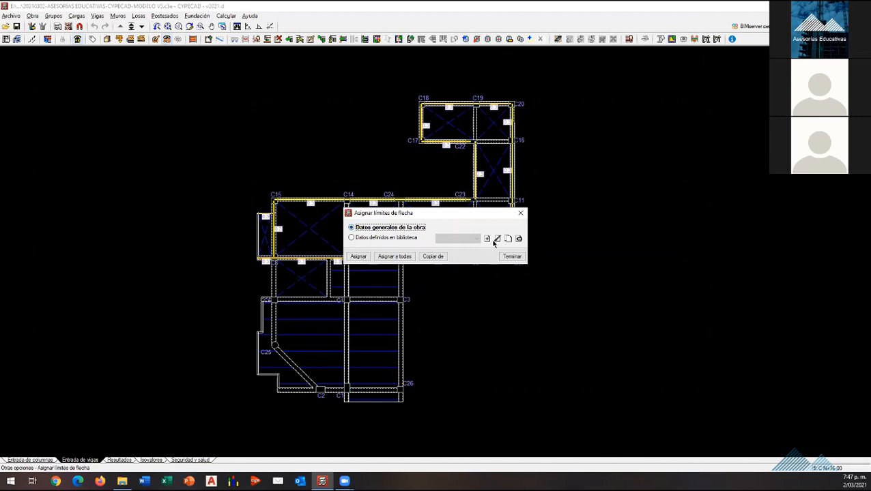
click(391, 237)
click(486, 239)
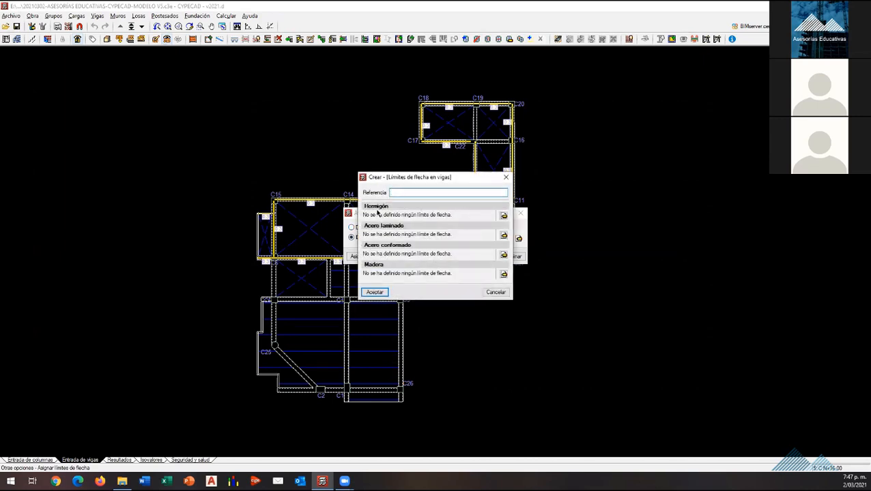
click(503, 215)
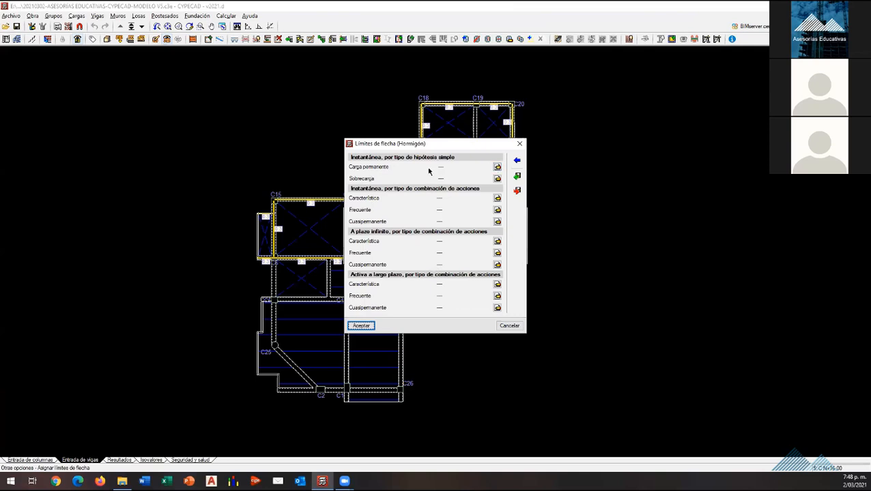
Step: Set a relative instantaneous deflection limit of L/240 for the permanent load on concrete beams
click(497, 167)
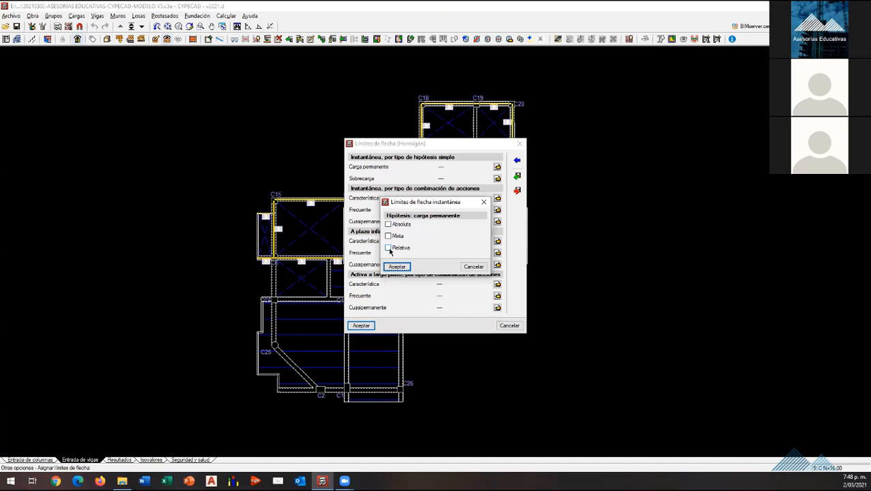
click(388, 248)
double_click(472, 249)
text(3)
text(40)
click(396, 267)
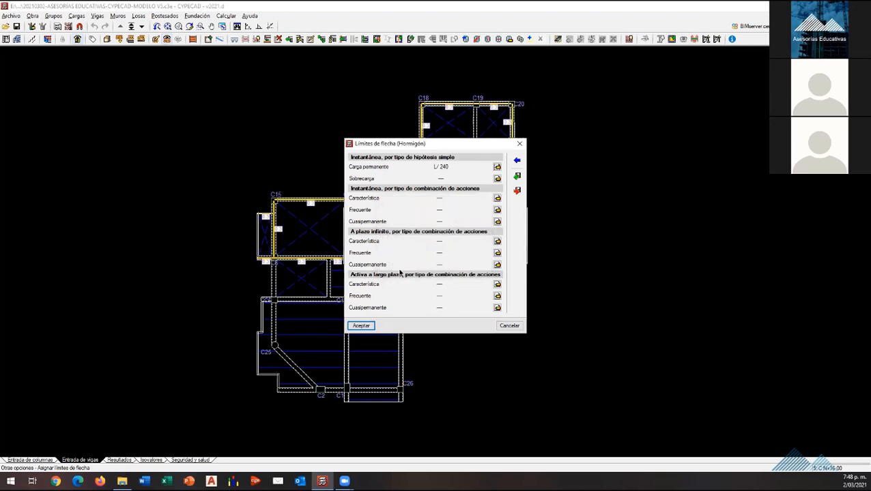
Step: Set an absolute instantaneous deflection limit of 1.5 cm for the live load
click(496, 177)
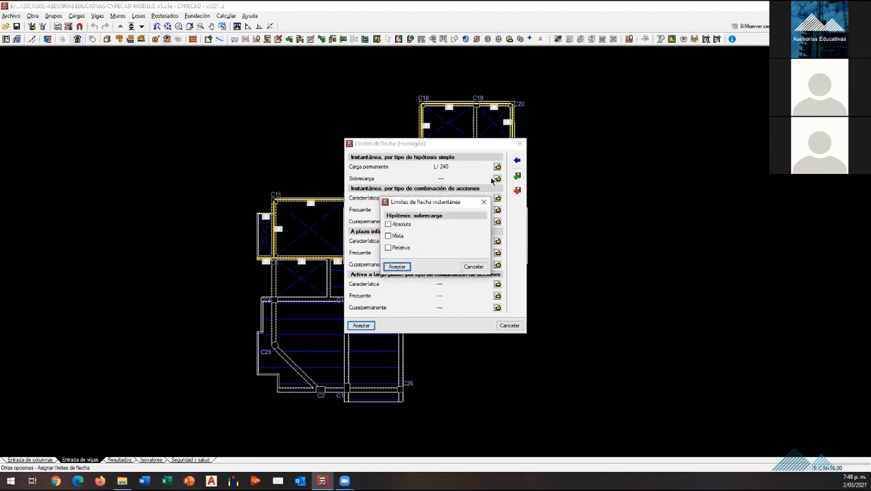
click(399, 226)
click(469, 225)
double_click(468, 225)
text(1.5)
click(397, 267)
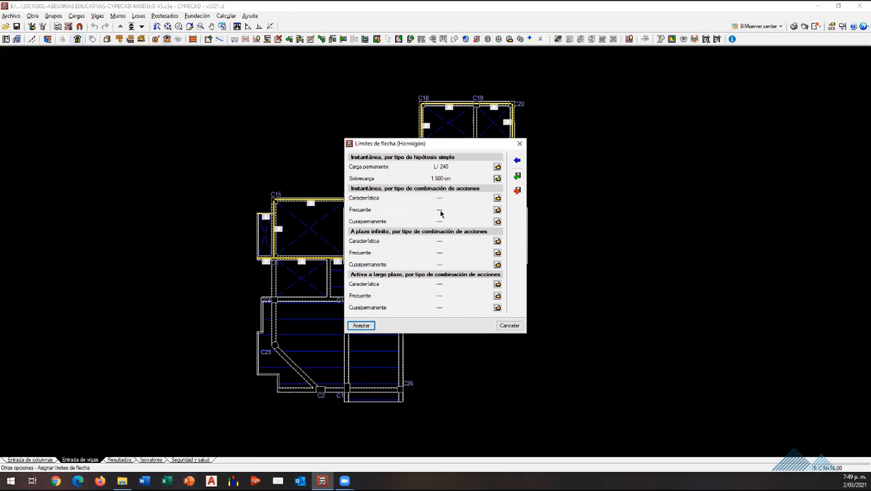
Step: Remove the absolute instantaneous deflection limit from the live load
click(496, 178)
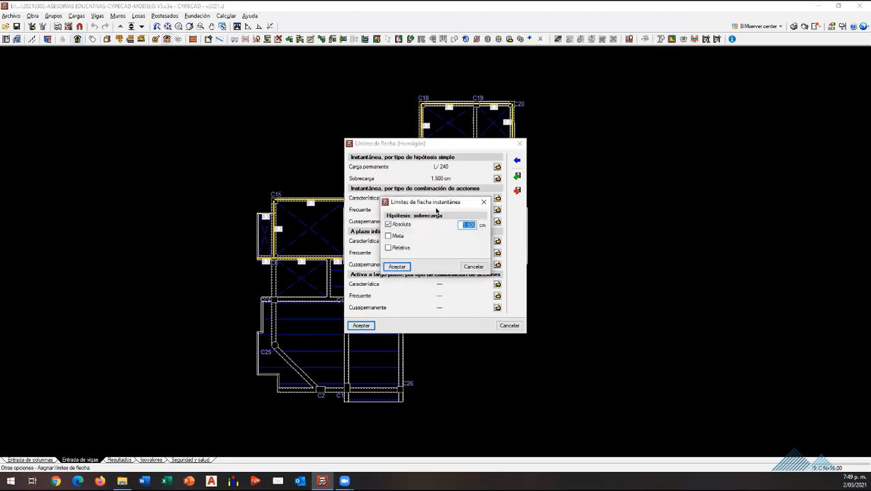
click(389, 225)
click(397, 266)
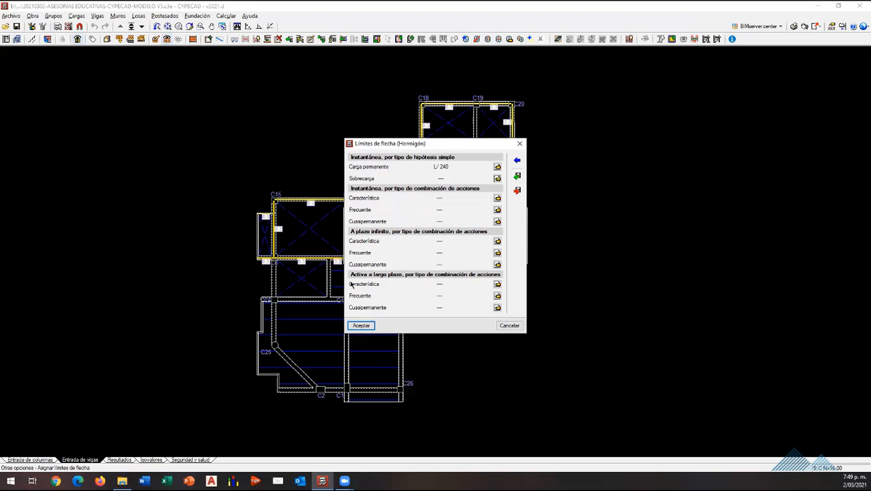
Step: Accept the concrete limits and save the beam deflection limit set under the reference "Flechas curso"
click(366, 326)
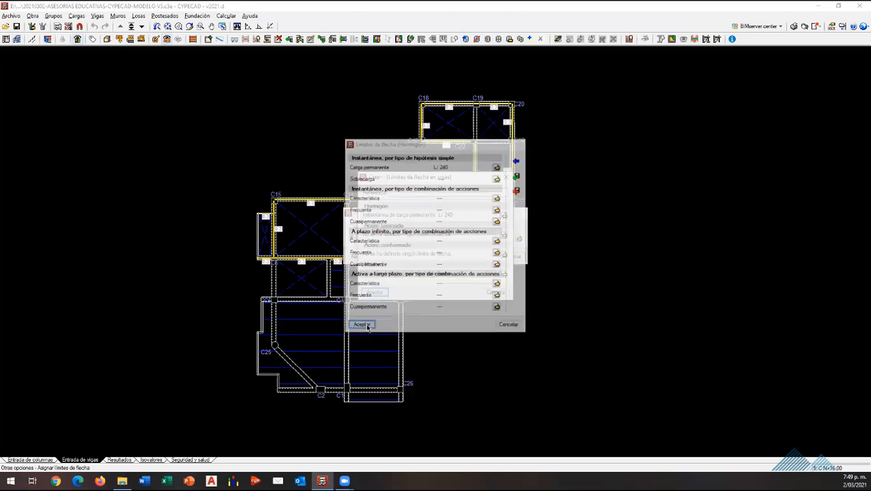
click(382, 292)
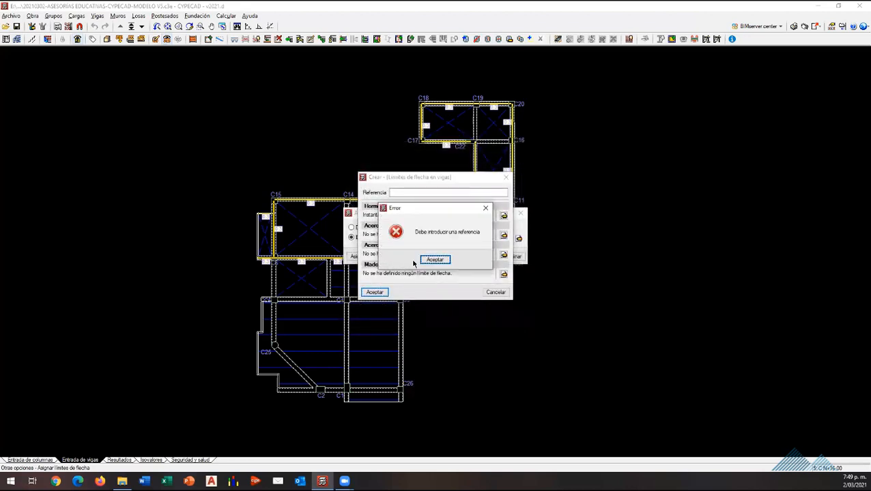
click(424, 262)
click(426, 195)
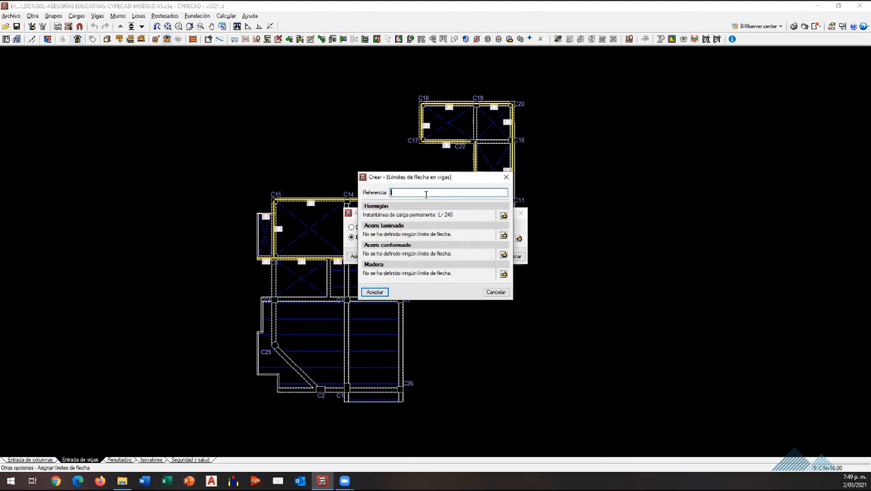
text(fLECHA)
key(BackSpace)
key(BackSpace)
key(BackSpace)
text(chas curso)
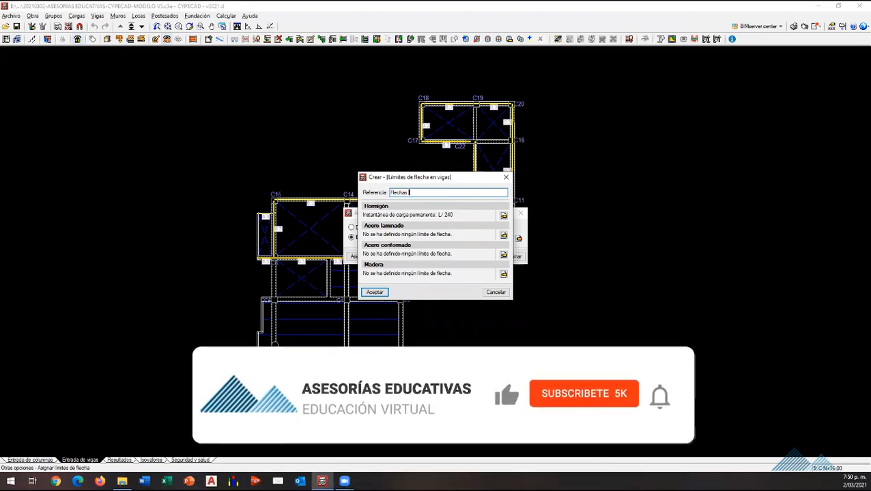
click(374, 292)
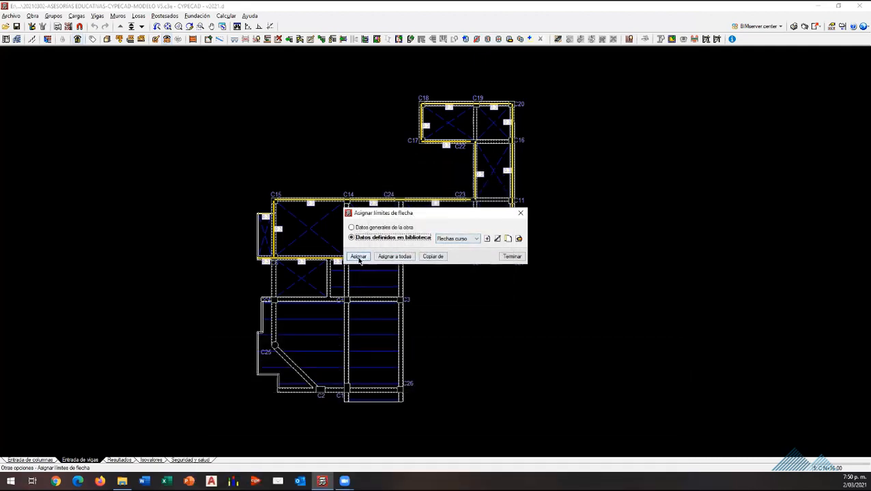
Step: Assign the Flechas curso deflection limits to all beams
click(394, 256)
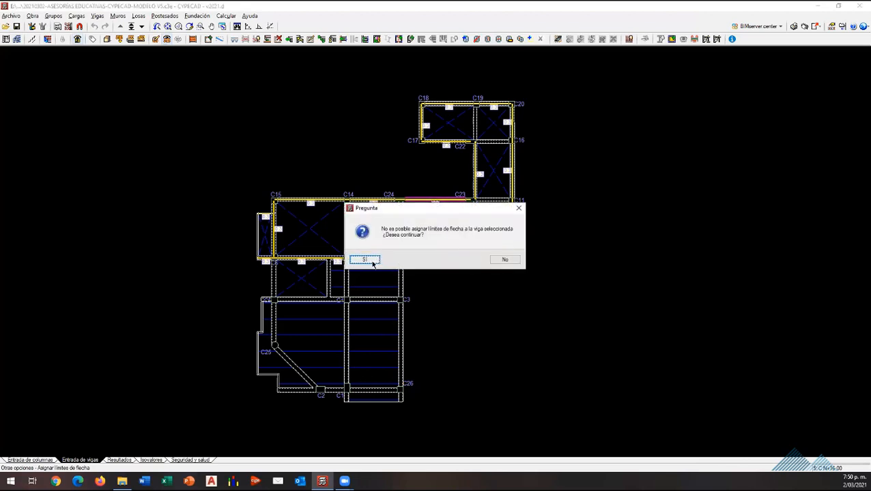
click(373, 262)
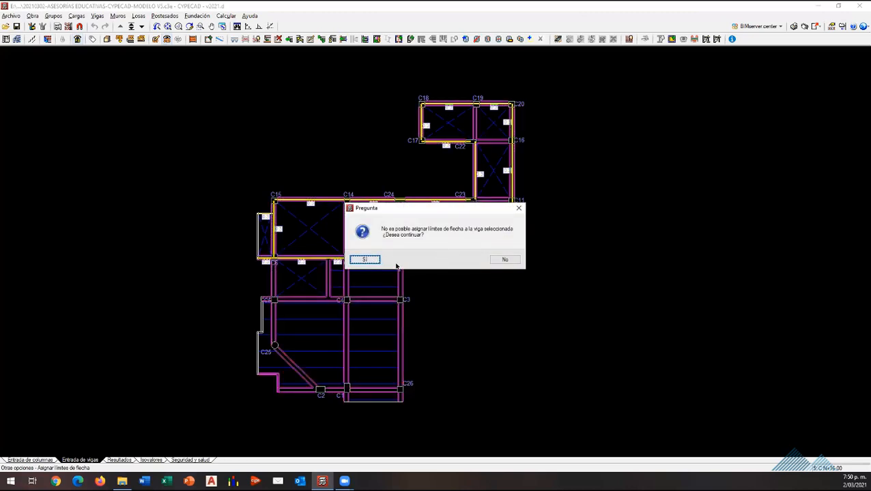
click(505, 259)
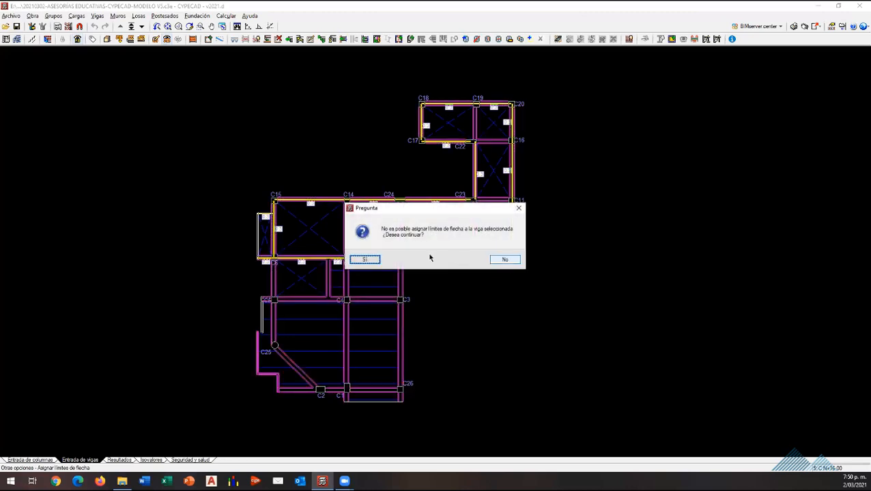
click(496, 258)
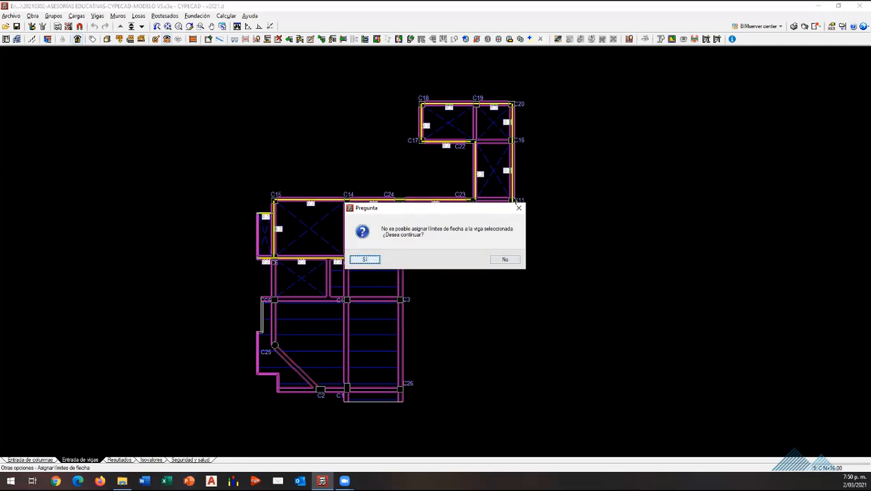
click(517, 207)
click(517, 207)
click(363, 258)
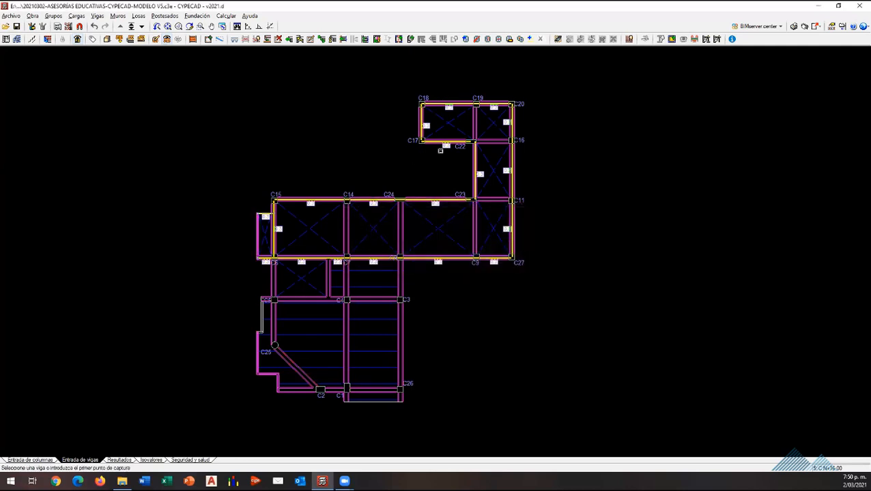
Step: Assign the deflection limits to the beams of roof floor C N+16.00 with a window around the whole plan, then exit the command
scroll(509, 415, down, 2)
click(533, 431)
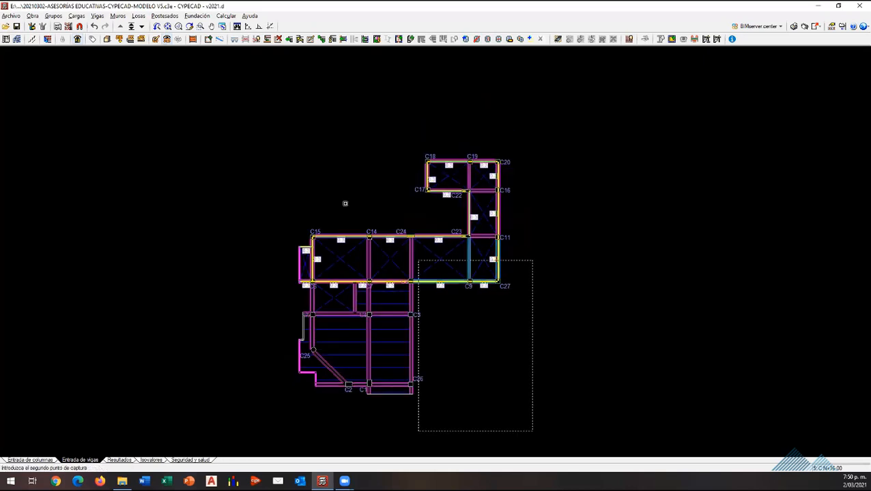
click(260, 144)
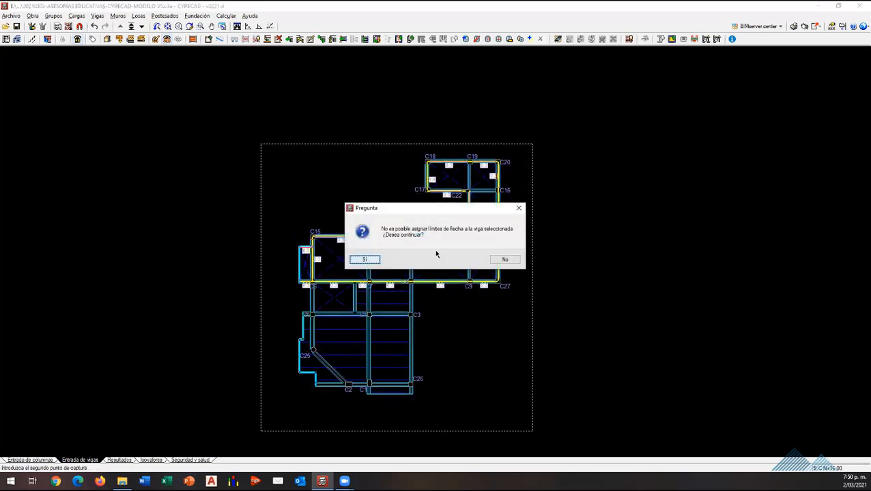
click(502, 261)
click(519, 208)
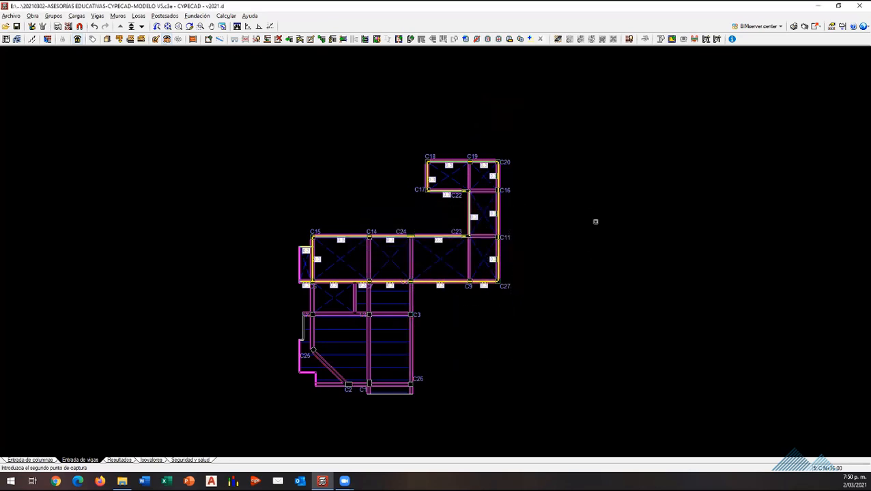
key(Escape)
key(Escape)
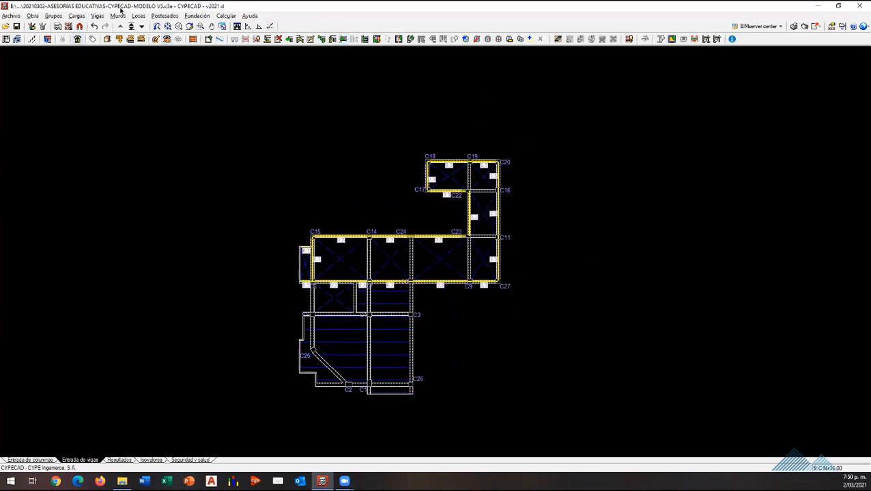
Step: Assign the Flechas curso deflection limits to the beam between columns C14 and C24, then finish the assignment
click(97, 16)
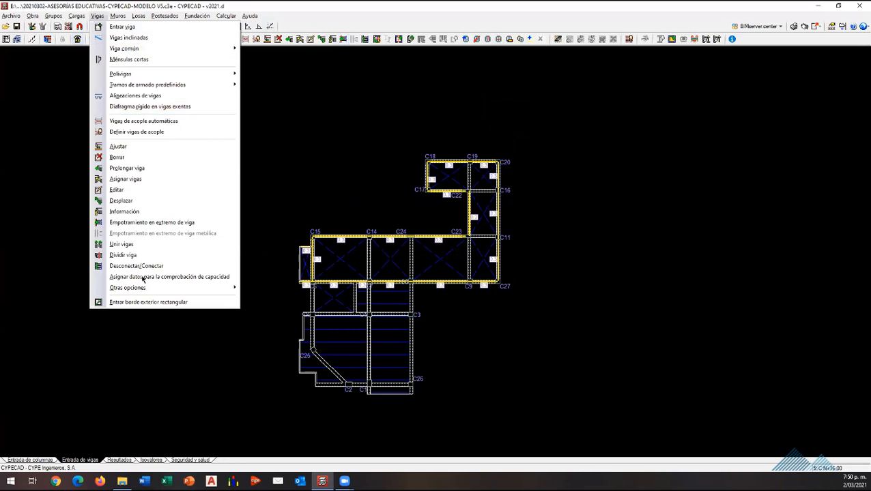
mouse_move(224, 288)
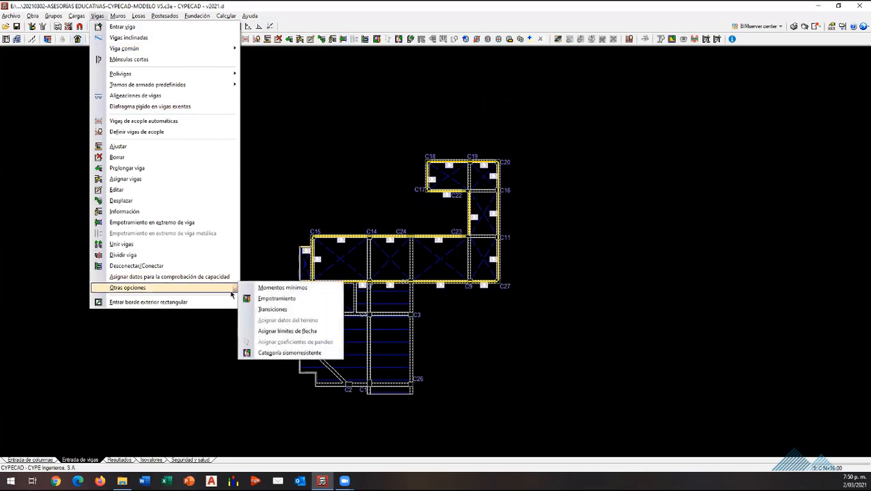
click(303, 331)
click(361, 256)
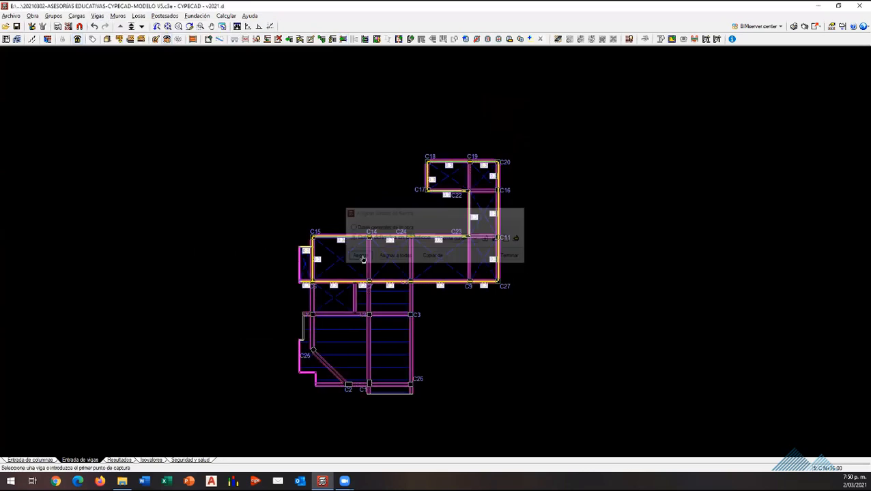
click(390, 241)
right_click(530, 275)
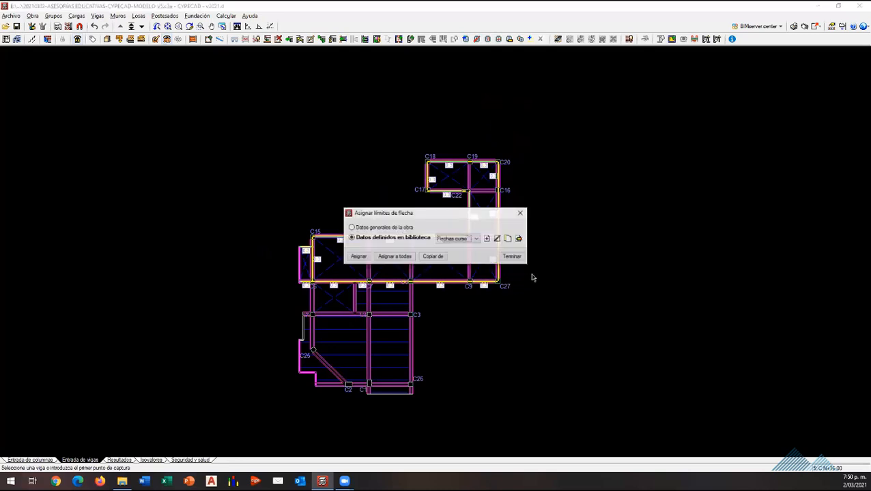
click(503, 257)
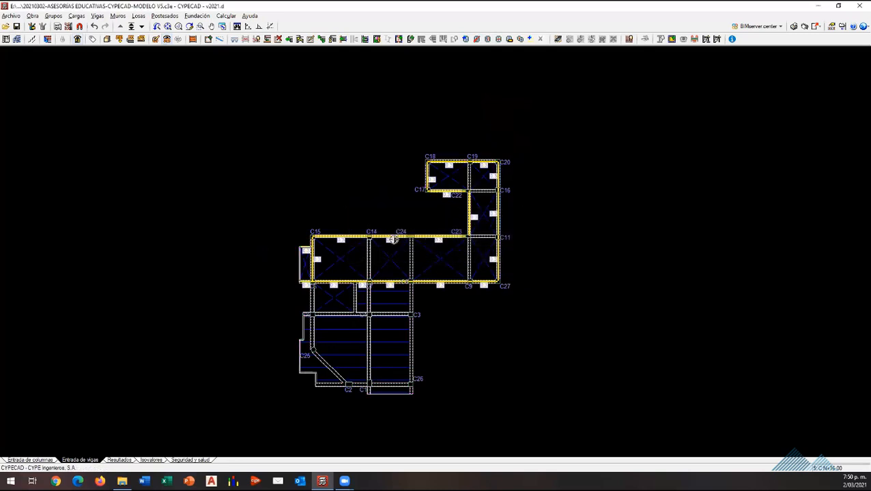
scroll(390, 243, up, 3)
scroll(403, 287, down, 2)
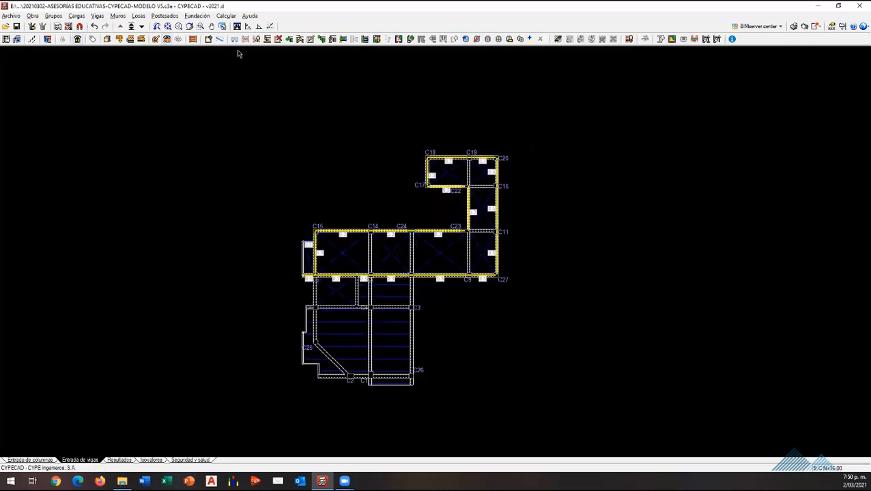
Step: Assign the Flechas curso deflection limits to the roof floor beams with a window around the whole plan, then finish the assignment
click(97, 15)
mouse_move(222, 288)
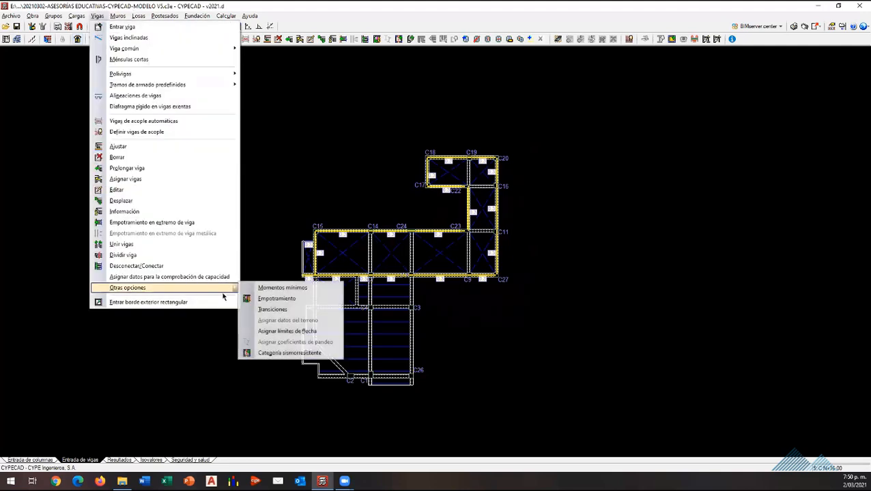
click(307, 333)
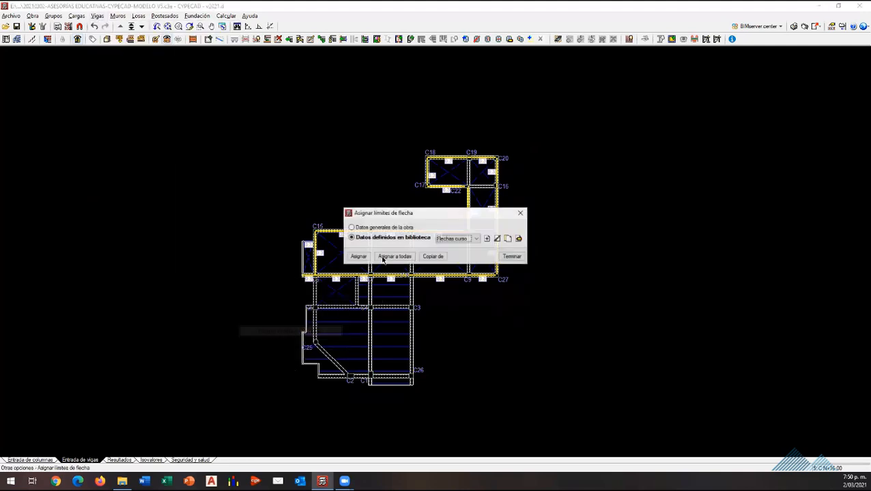
click(358, 257)
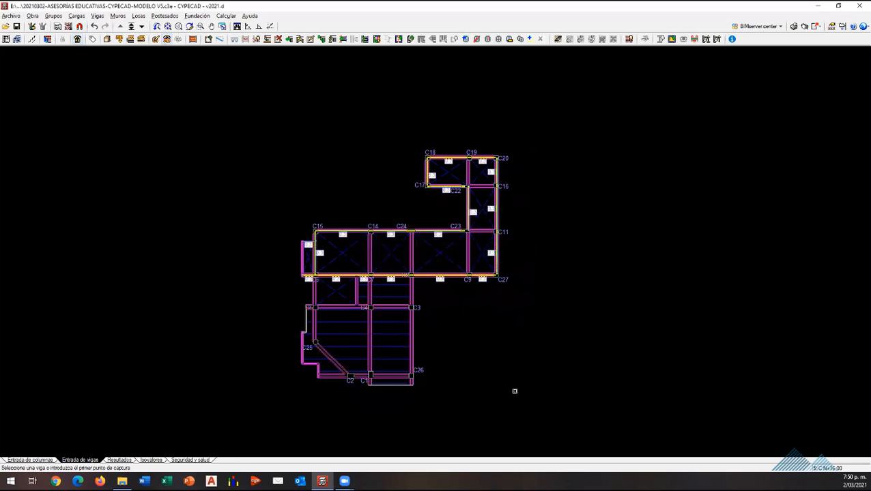
click(521, 395)
click(266, 146)
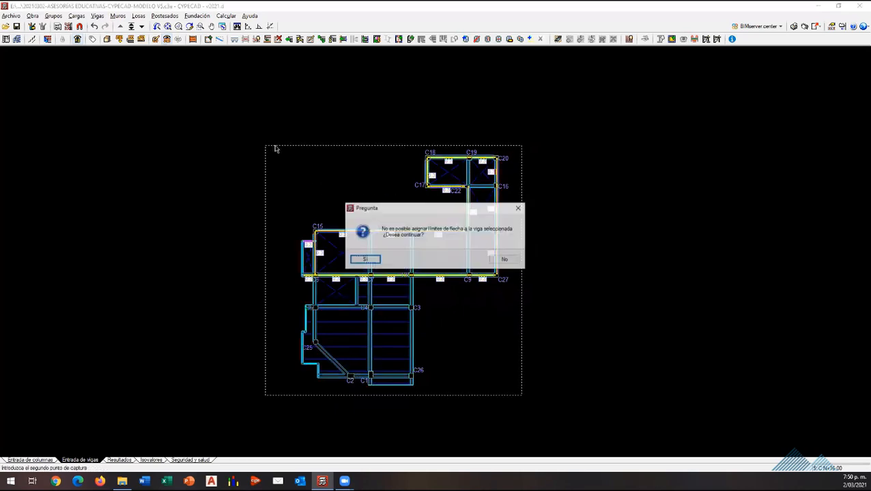
click(503, 260)
click(369, 261)
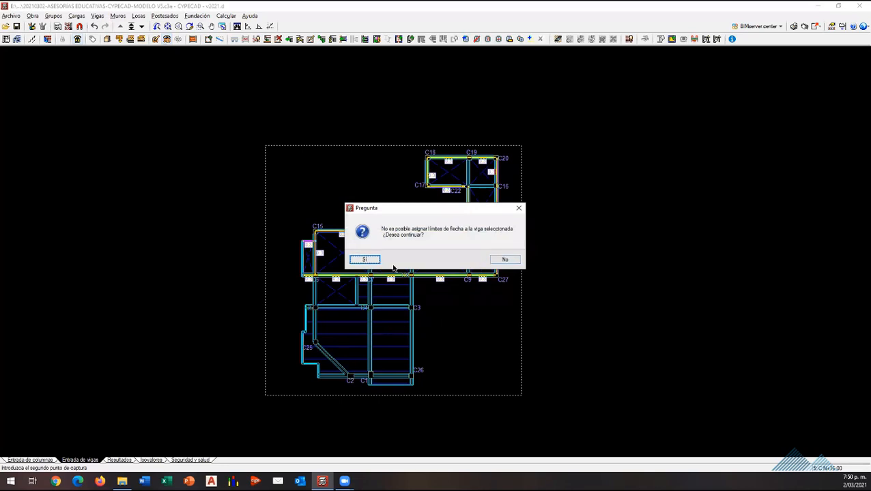
click(510, 262)
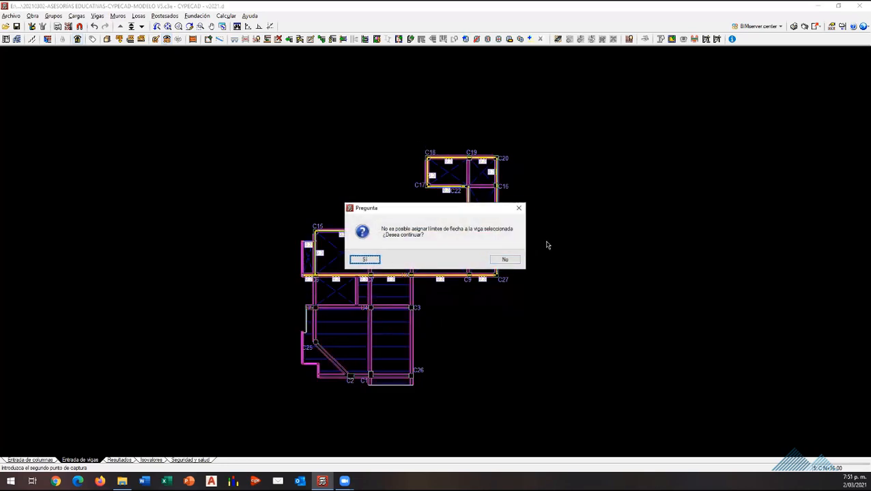
click(375, 260)
click(376, 262)
right_click(461, 286)
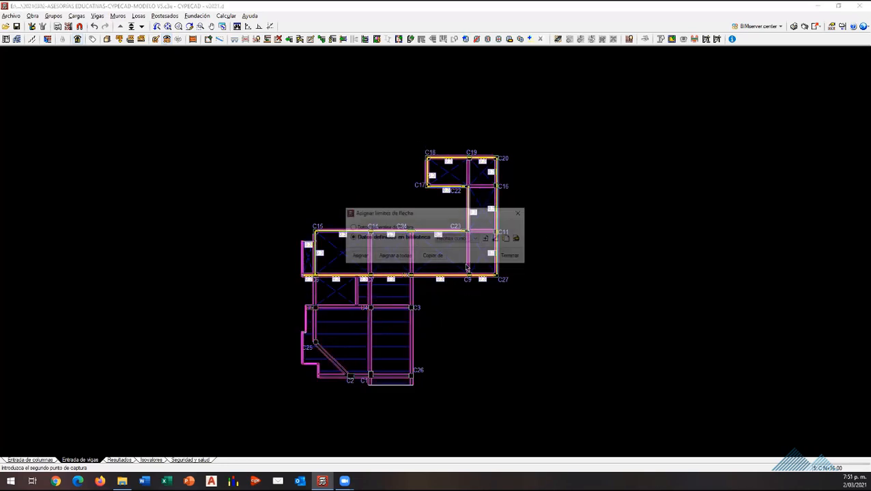
click(508, 255)
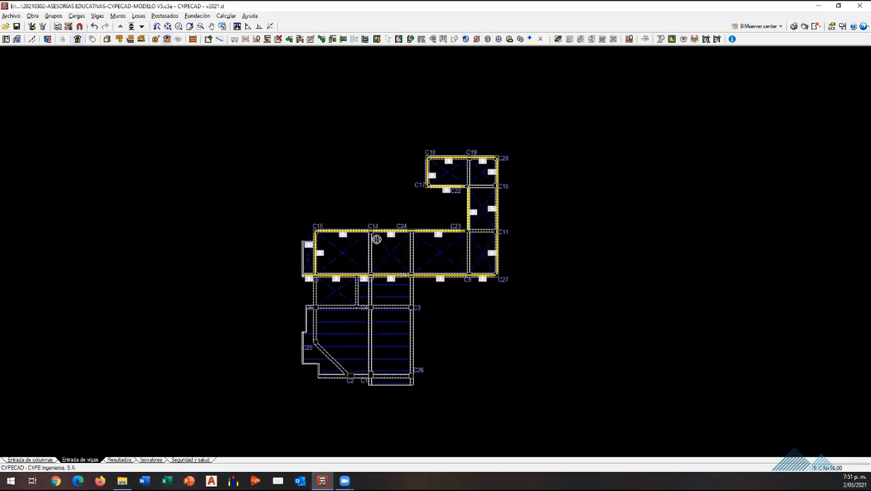
Step: Assign the Flechas curso deflection limits to the beams between C23 and C11 and between C3 and C26, then finish the assignment
click(97, 15)
mouse_move(174, 287)
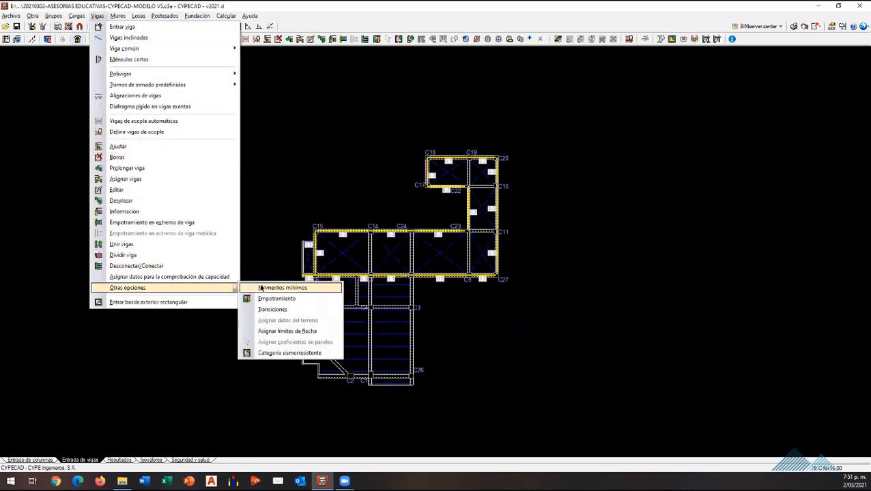
click(284, 331)
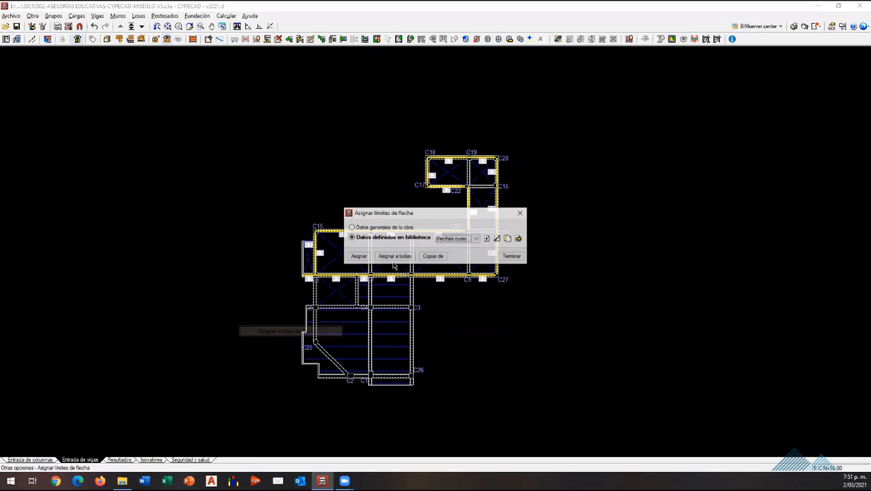
click(357, 258)
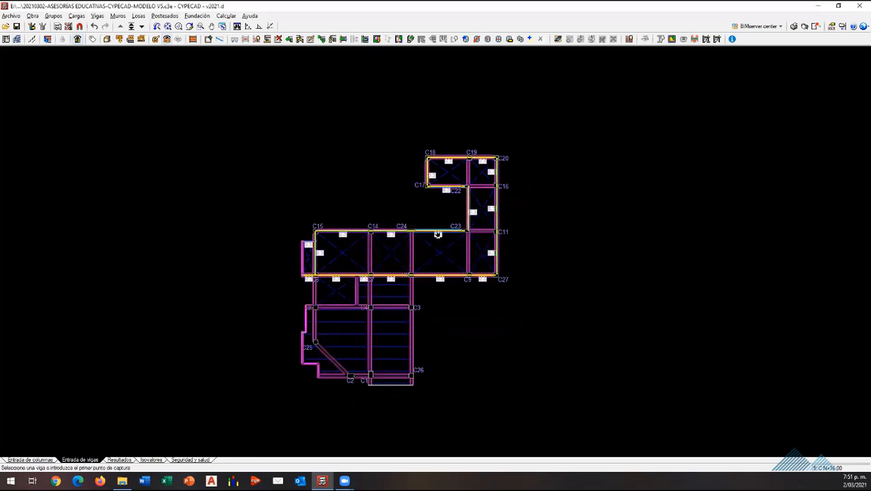
click(480, 232)
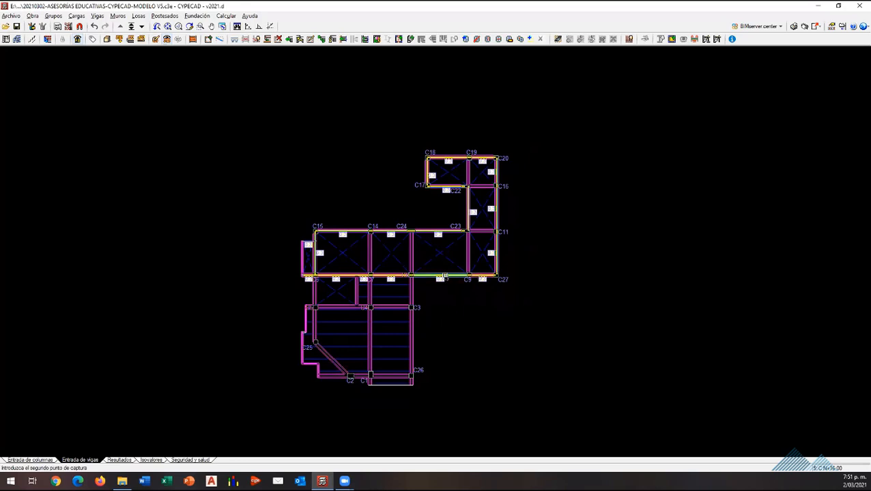
click(411, 331)
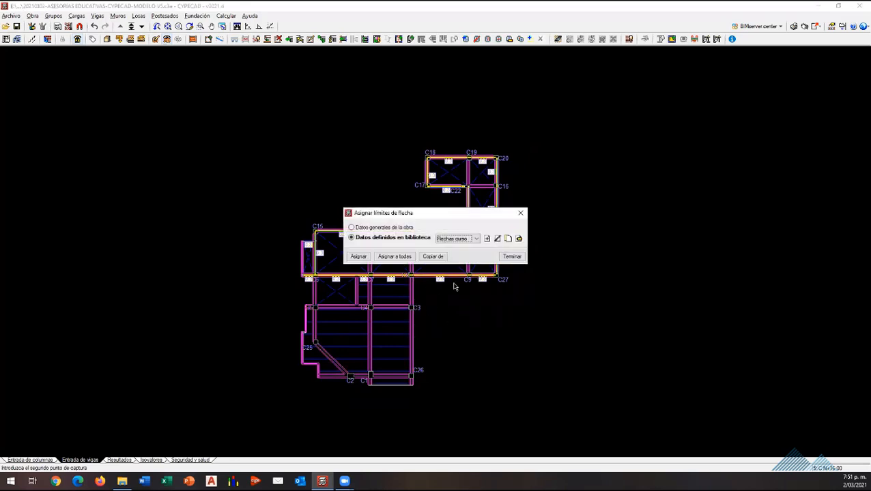
click(511, 256)
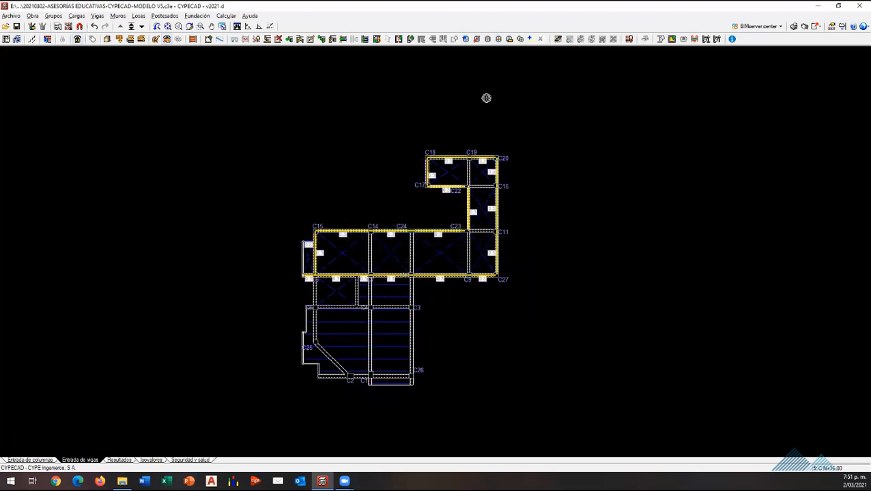
Step: Switch the roof floor plan from beam entry to the calculation results
scroll(369, 229, up, 3)
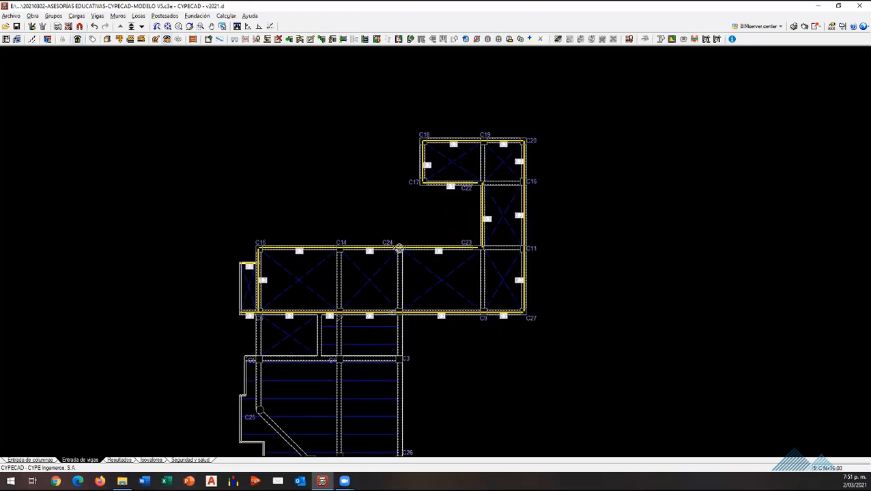
scroll(369, 300, down, 1)
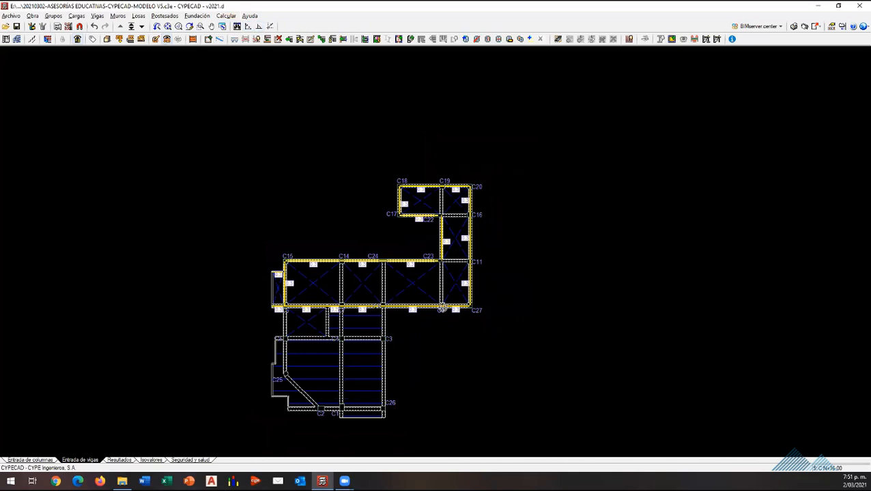
scroll(519, 125, down, 1)
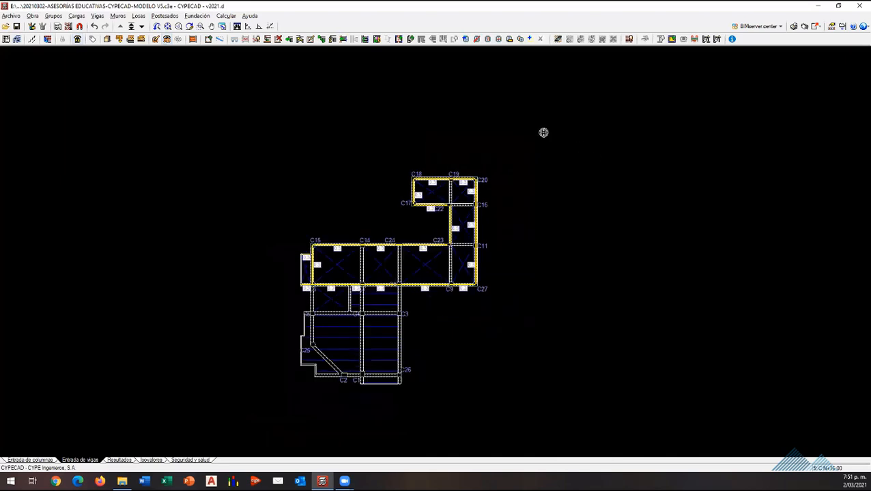
scroll(367, 367, up, 2)
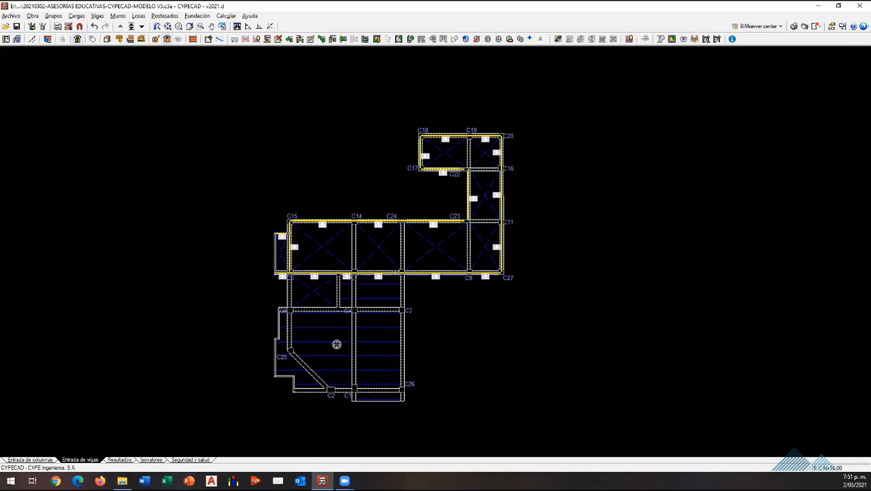
click(119, 460)
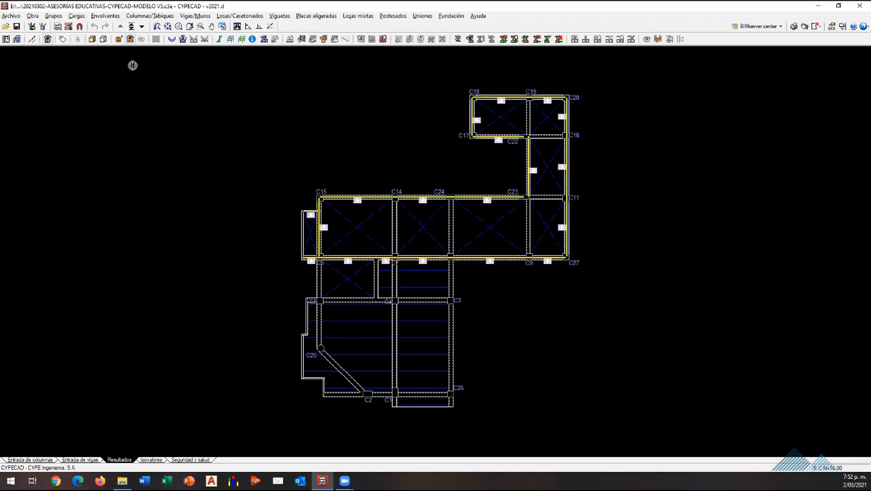
click(108, 17)
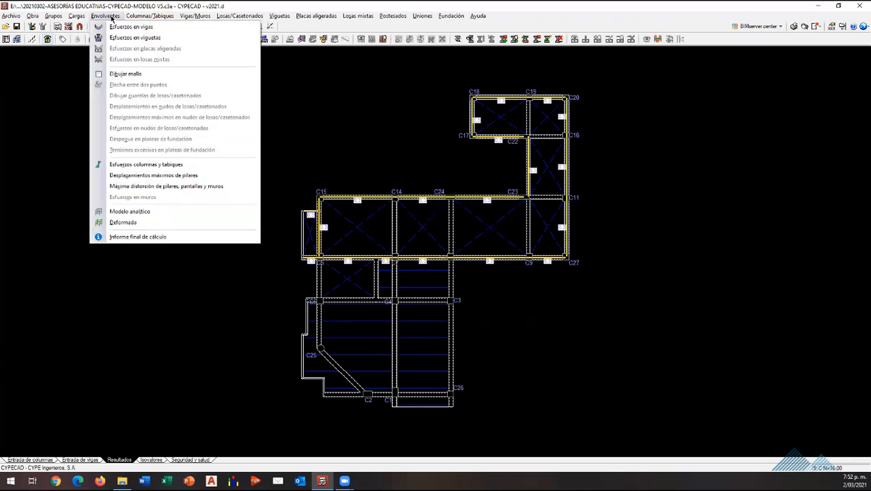
click(131, 28)
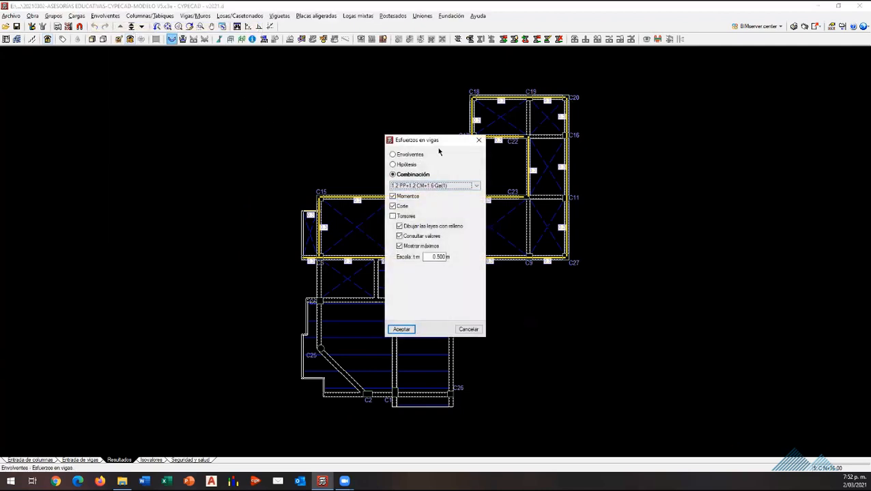
click(478, 140)
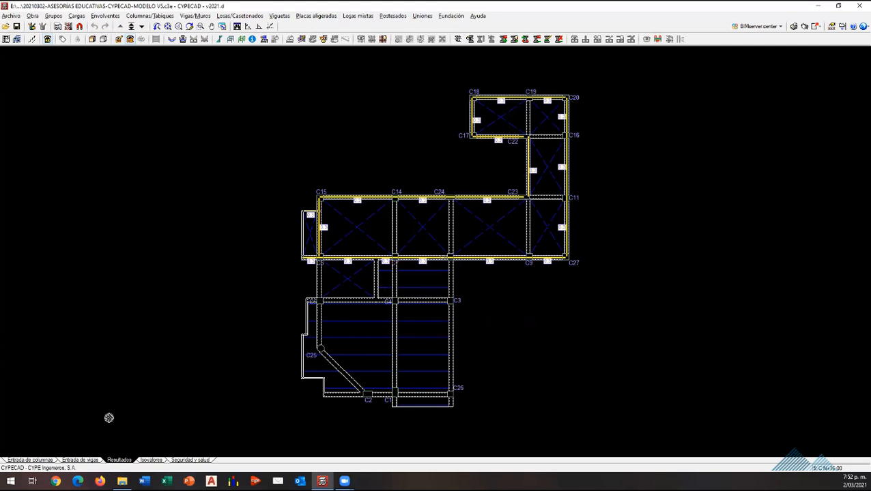
Step: Display the moment and shear envelopes for persistent or transient situations on the beam line C5–C4–C3
click(106, 16)
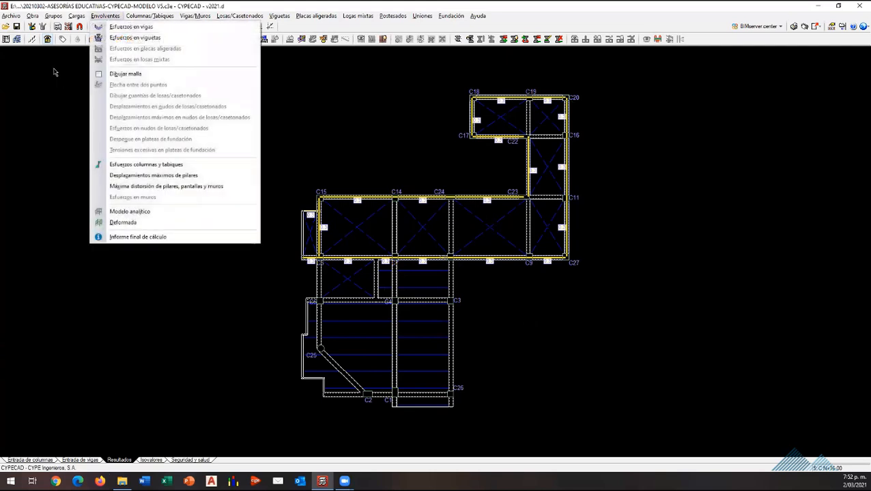
click(132, 27)
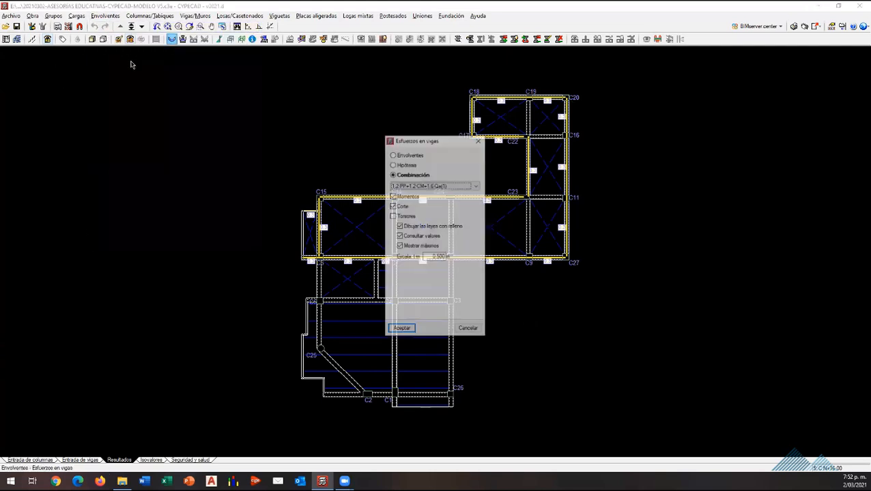
click(412, 154)
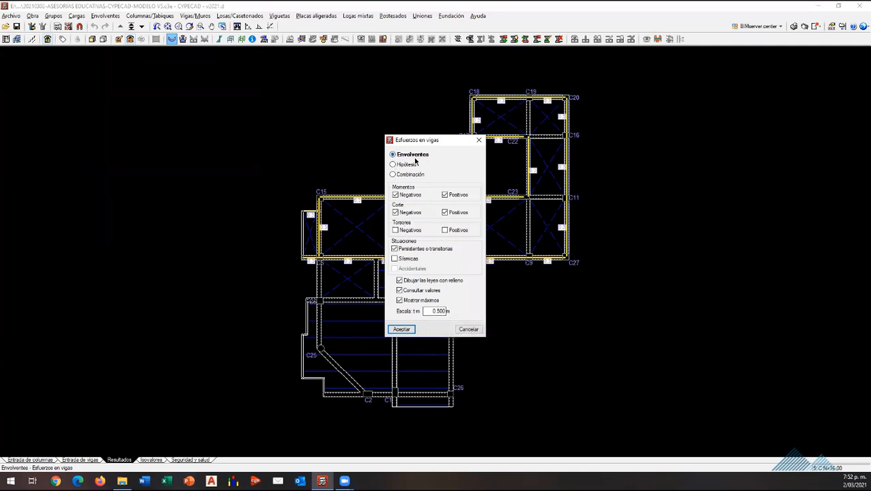
click(401, 330)
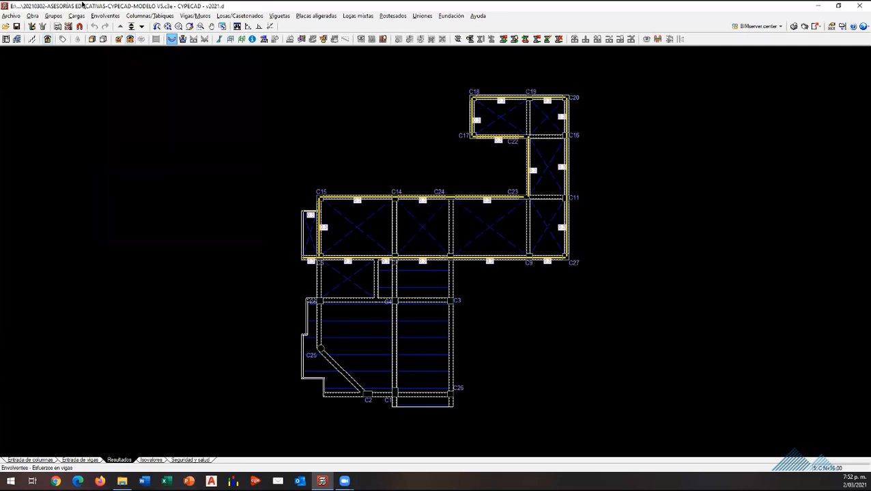
click(356, 300)
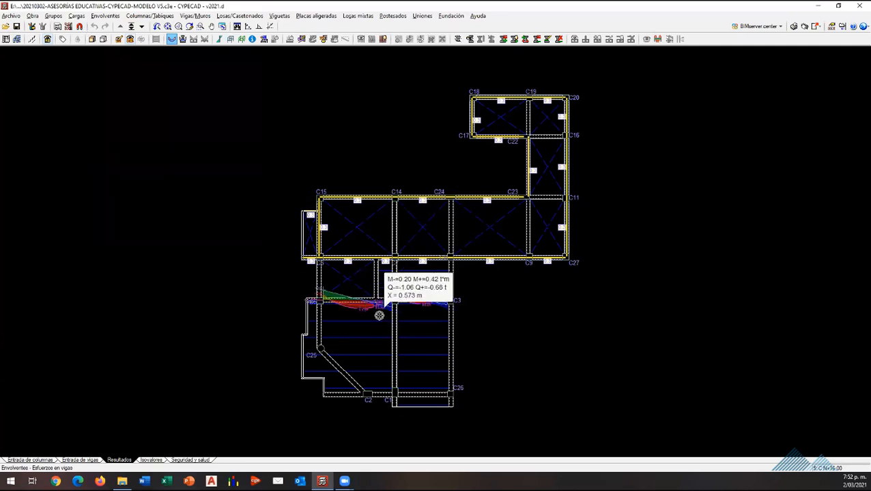
scroll(379, 315, up, 5)
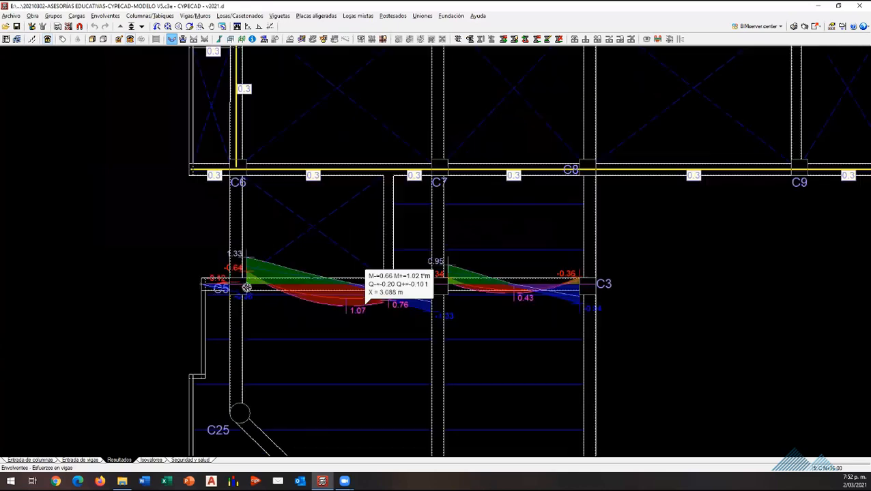
scroll(246, 287, up, 3)
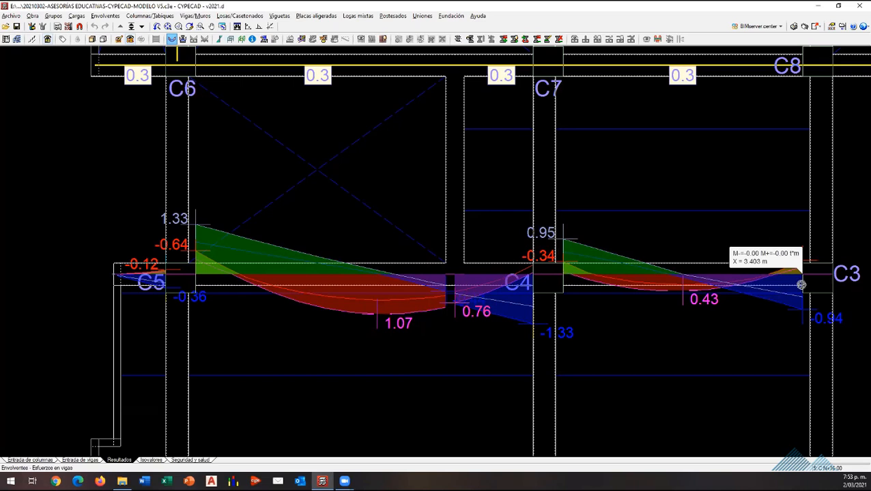
Step: Exclude negative and positive shear from the beam force envelopes and show only the moments on beam line C5–C4–C3
right_click(323, 206)
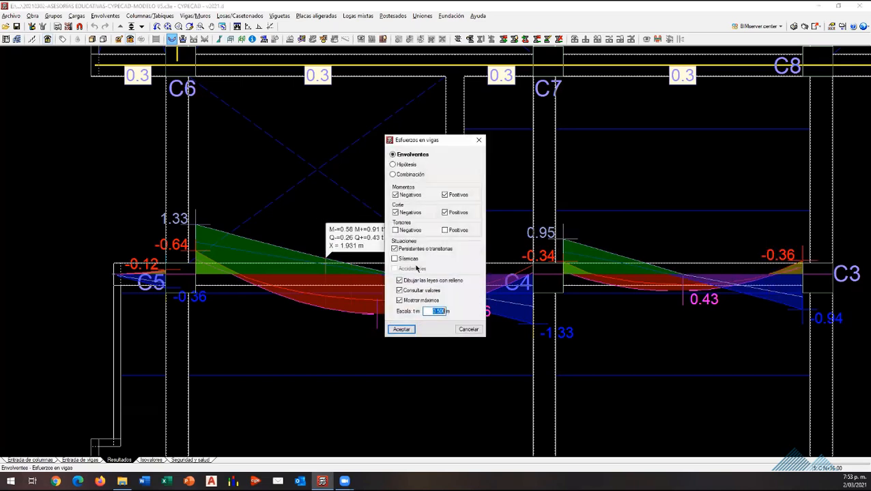
click(396, 213)
click(445, 213)
click(411, 332)
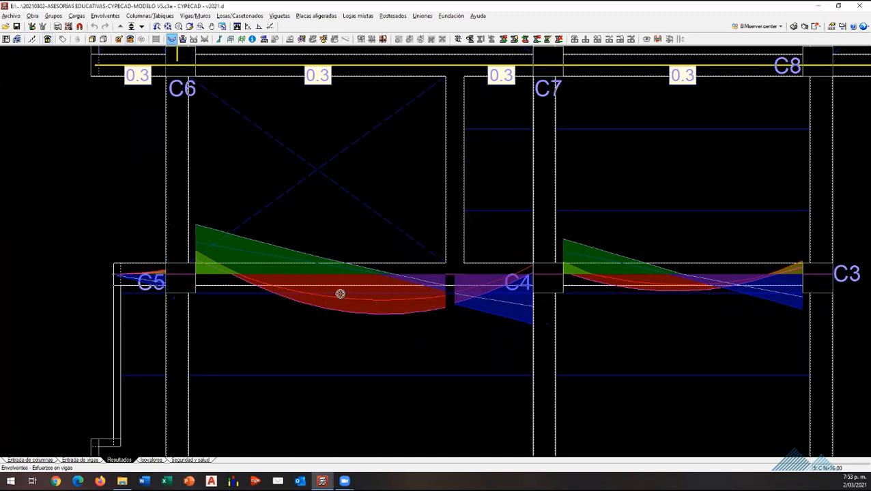
scroll(345, 305, down, 3)
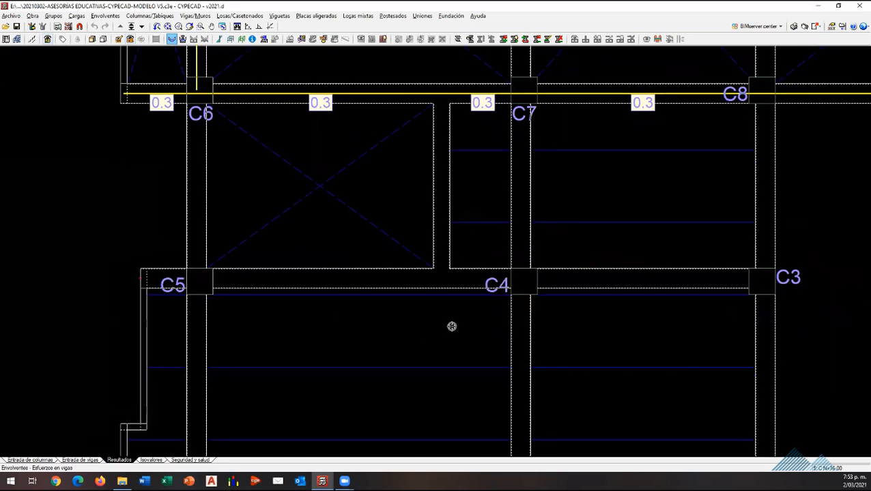
scroll(399, 295, up, 3)
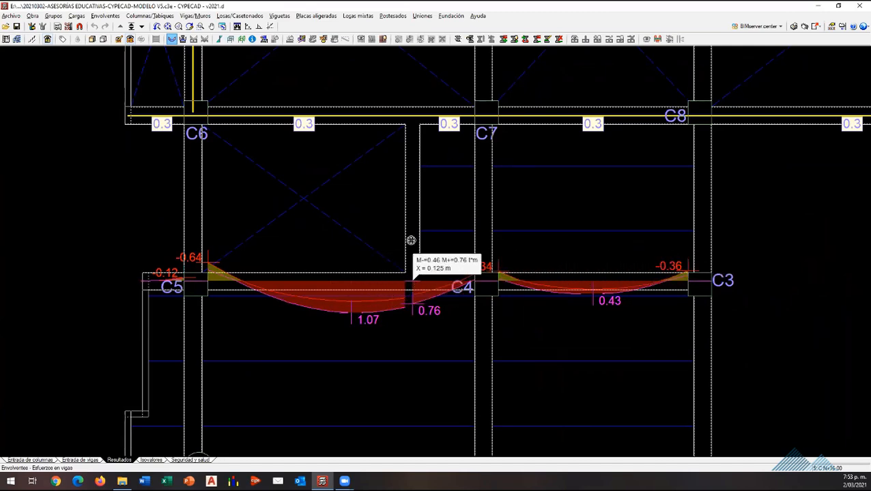
Step: Display the moment envelope of the beam line running from C7 through C4 to C1 and examine its values
scroll(409, 258, down, 1)
scroll(440, 277, down, 4)
scroll(431, 307, up, 2)
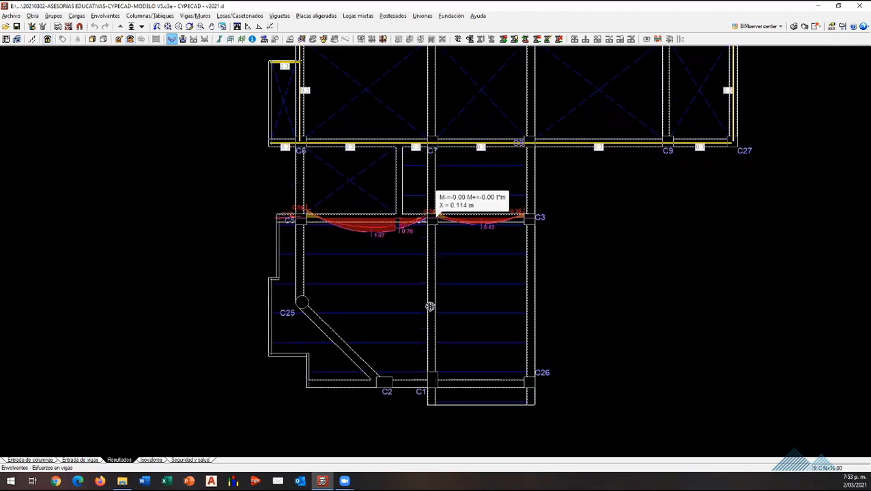
scroll(509, 369, up, 3)
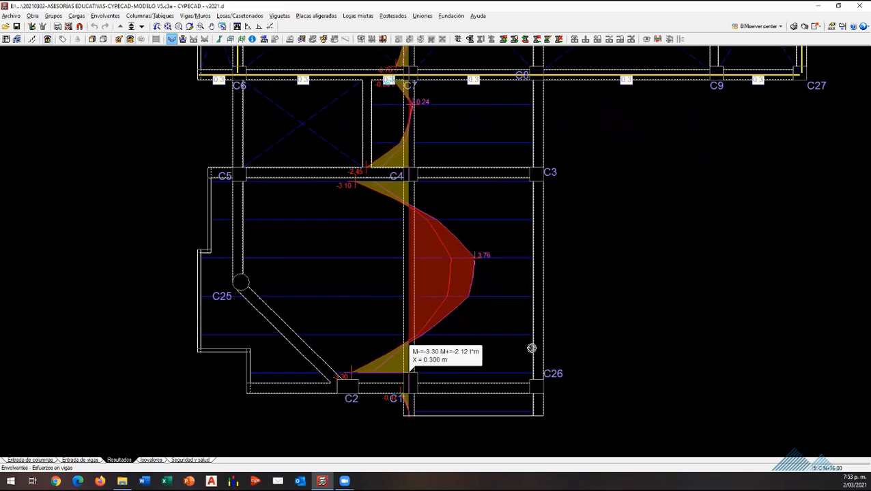
scroll(358, 368, up, 1)
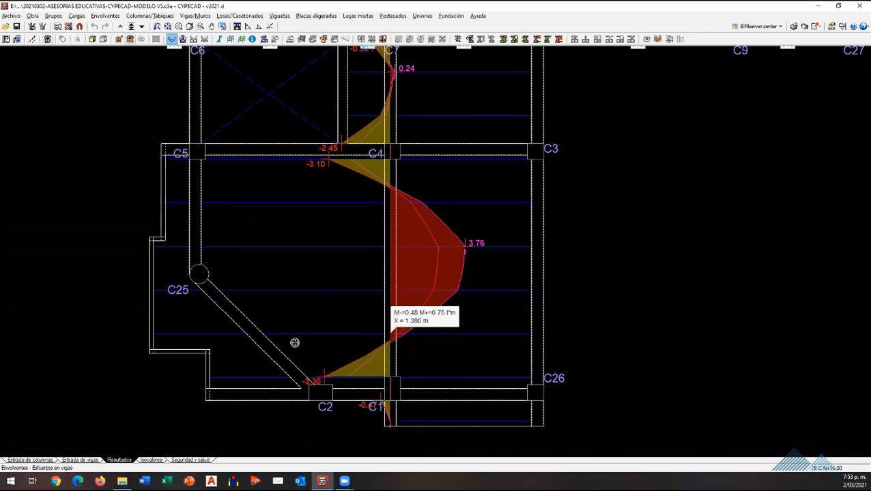
Step: Examine the moment envelope values along the beam span between columns C4 and C1
scroll(400, 350, down, 3)
scroll(413, 276, up, 2)
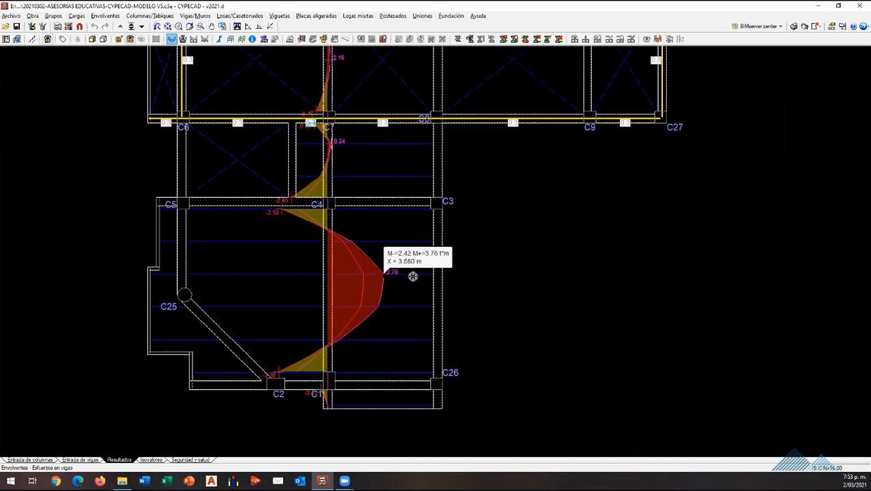
scroll(356, 343, down, 2)
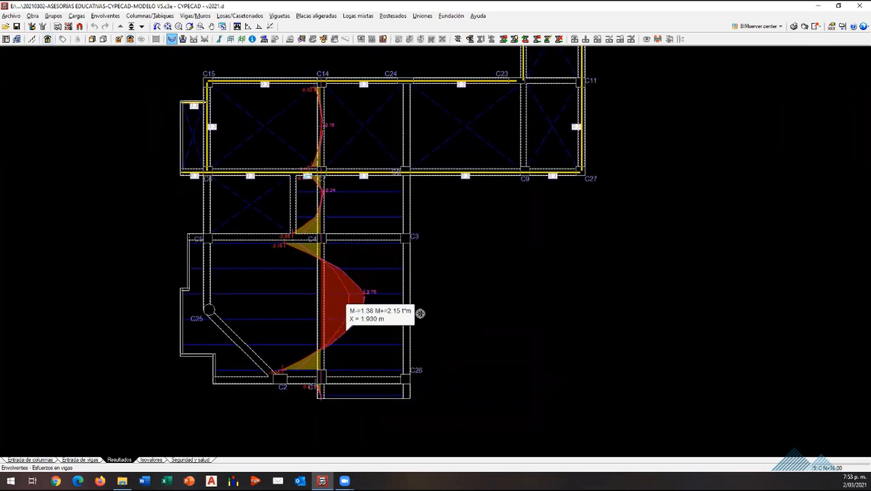
scroll(420, 313, up, 1)
scroll(390, 307, up, 2)
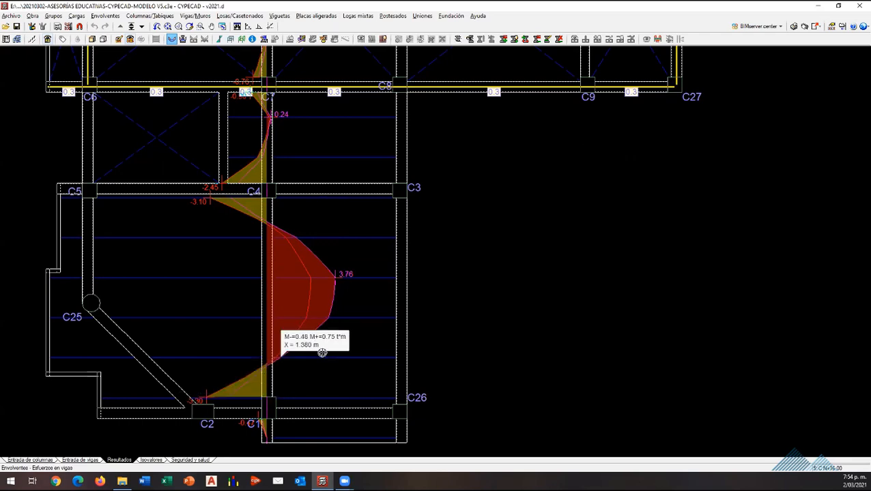
scroll(308, 337, down, 2)
scroll(279, 136, up, 3)
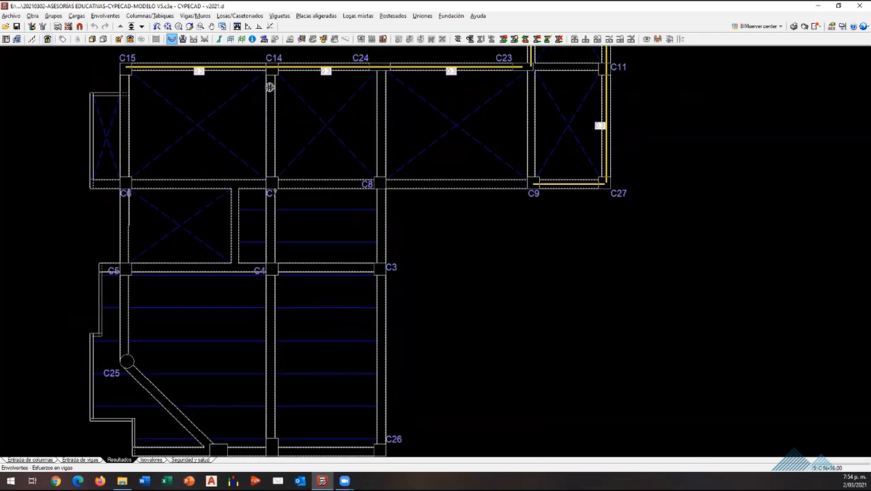
Step: Examine the moment envelope values along the beam spans from C14 through C7 to C4
scroll(259, 68, up, 2)
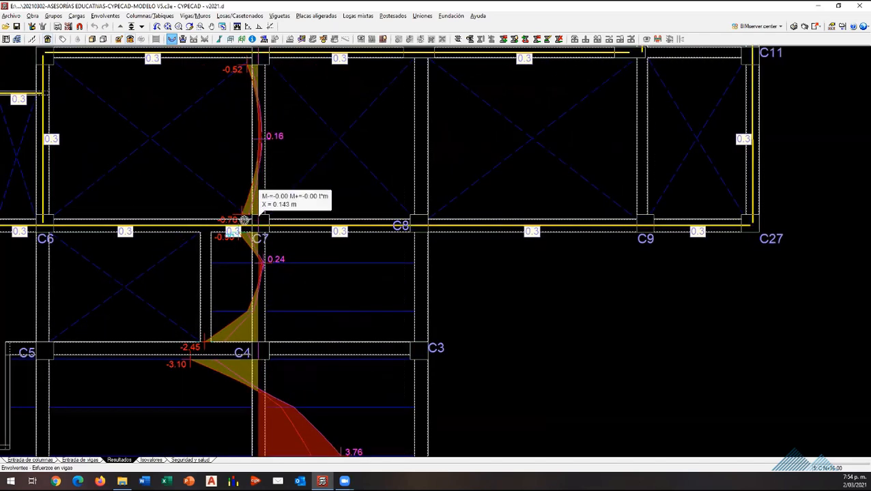
scroll(254, 251, down, 3)
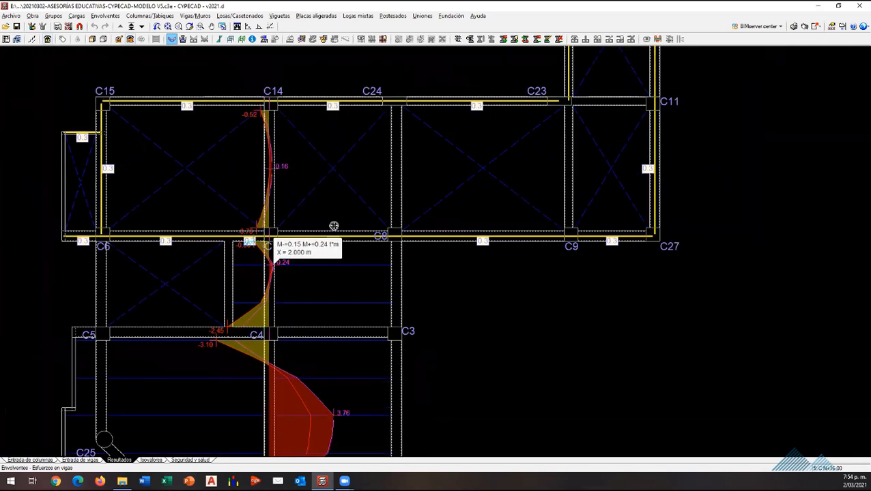
scroll(232, 357, up, 2)
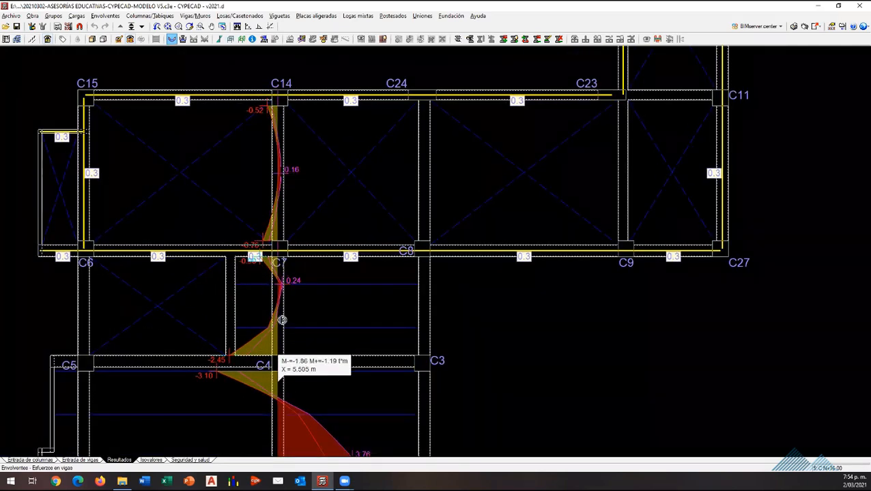
scroll(280, 297, up, 2)
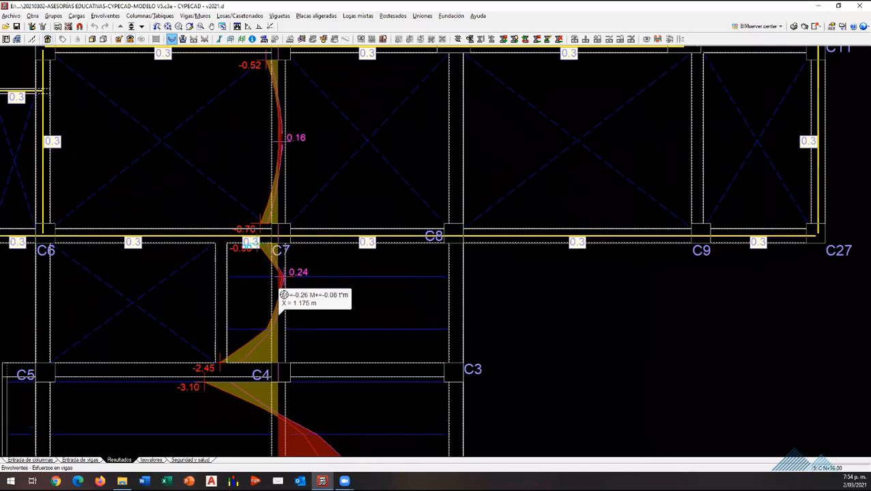
scroll(295, 311, down, 1)
scroll(241, 358, down, 2)
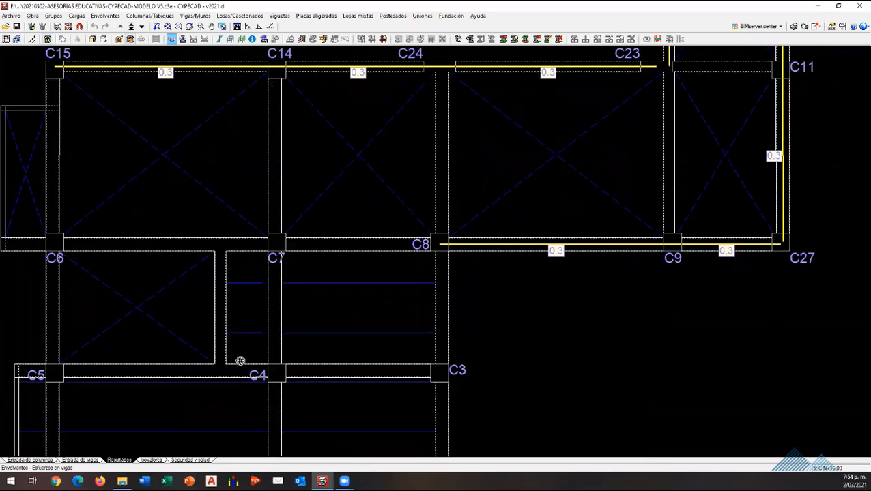
scroll(274, 299, up, 1)
scroll(314, 302, down, 1)
scroll(537, 213, down, 1)
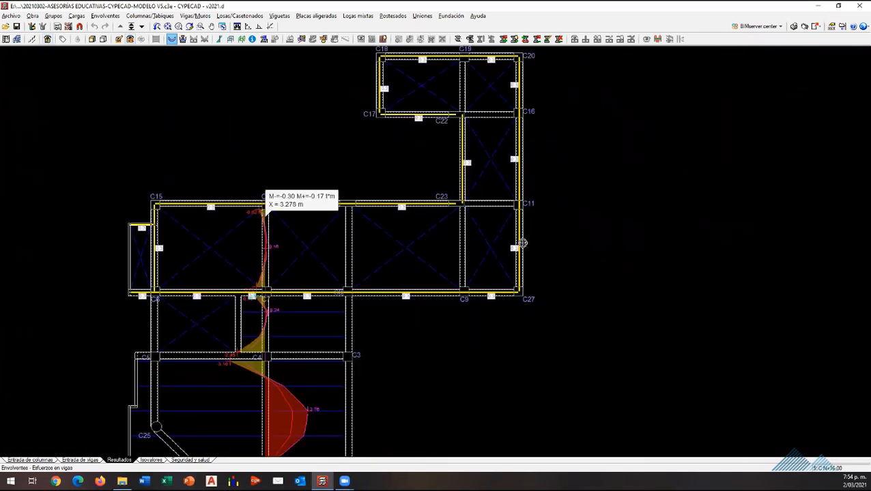
scroll(369, 388, down, 1)
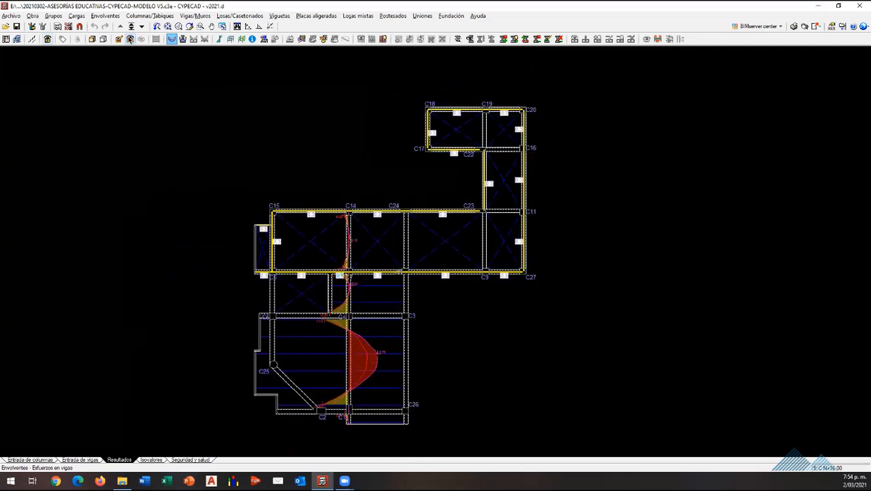
Step: Display the negative and positive moment envelopes for persistent or transient situations on the joist line just above column C25
click(105, 16)
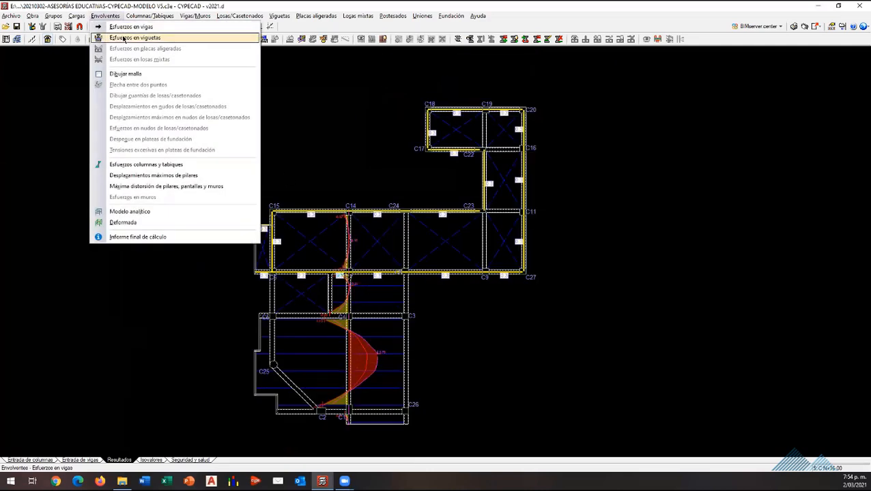
click(123, 38)
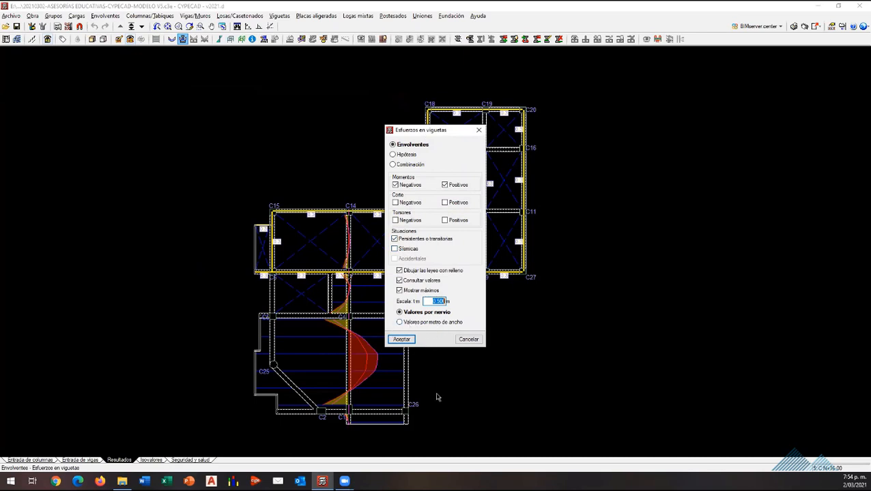
click(400, 339)
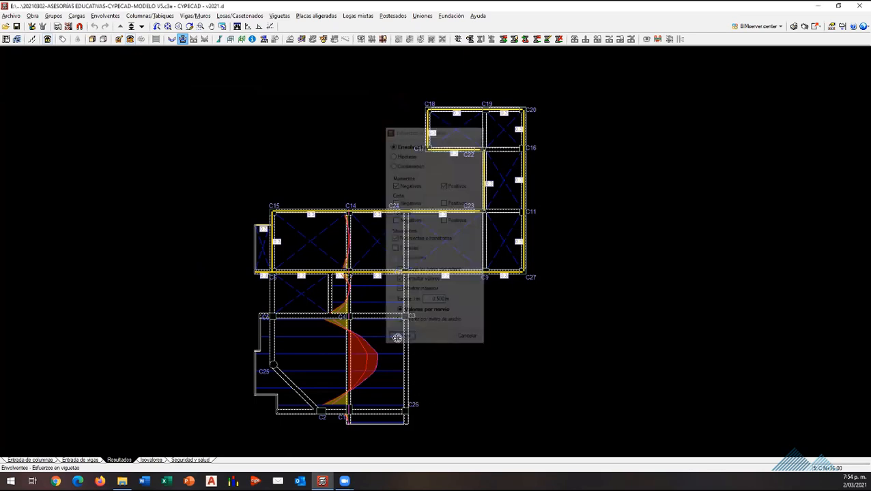
scroll(349, 397, up, 1)
scroll(291, 316, up, 2)
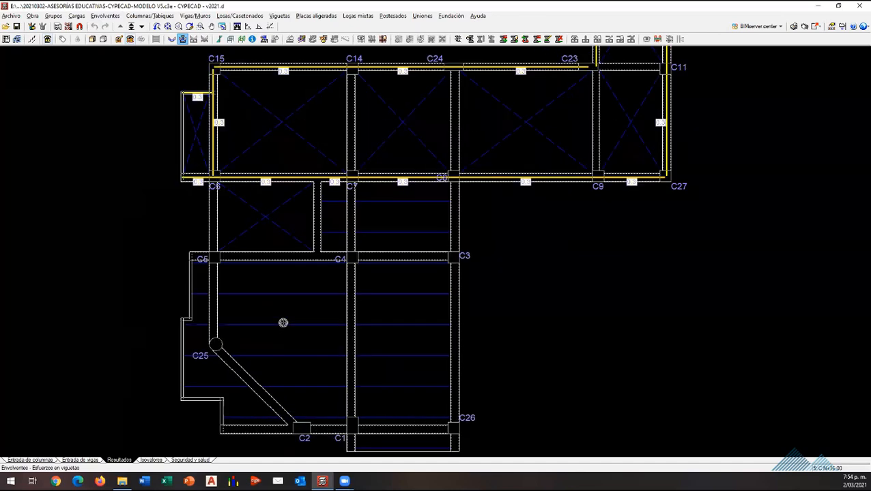
click(282, 325)
scroll(252, 340, up, 2)
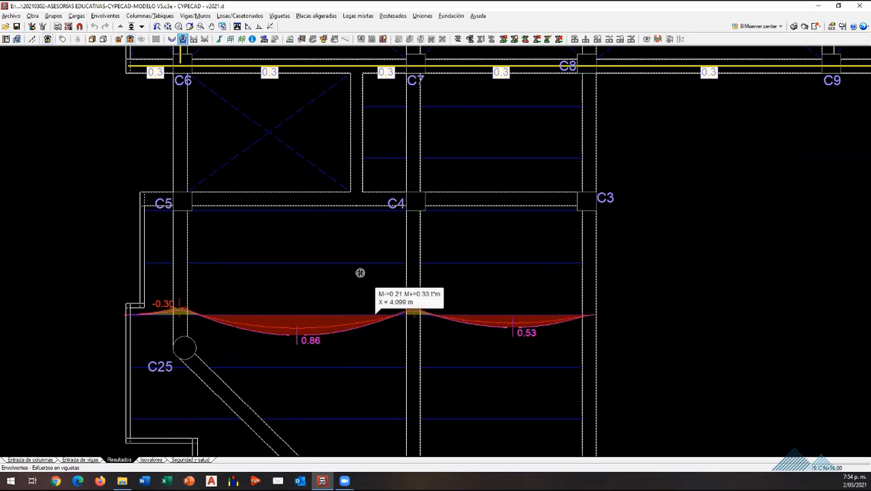
Step: Examine that joist line's moments and display the moment envelope of the adjacent joist line closer to beam C5–C4–C3
scroll(341, 270, down, 2)
scroll(331, 259, down, 2)
scroll(335, 254, up, 2)
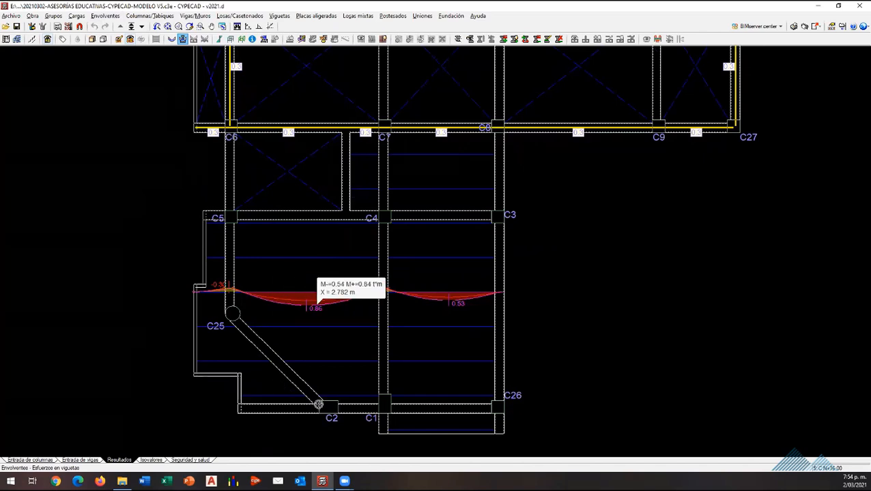
scroll(340, 368, down, 1)
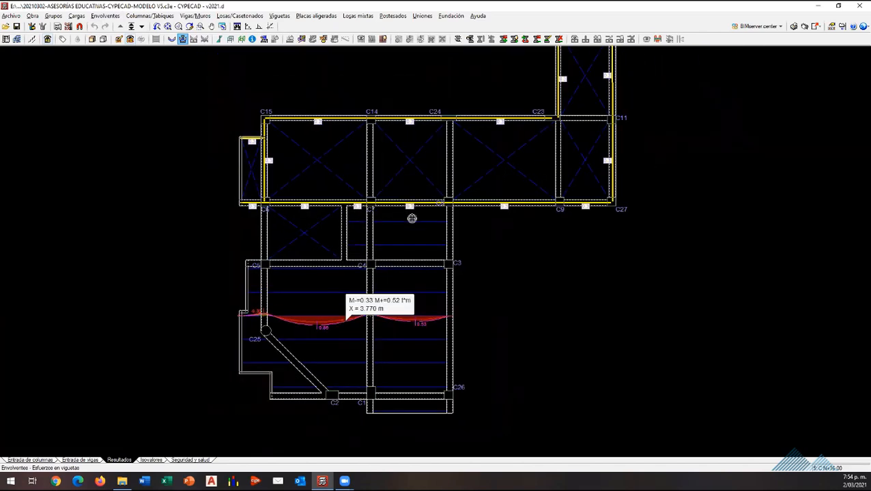
scroll(409, 384, up, 1)
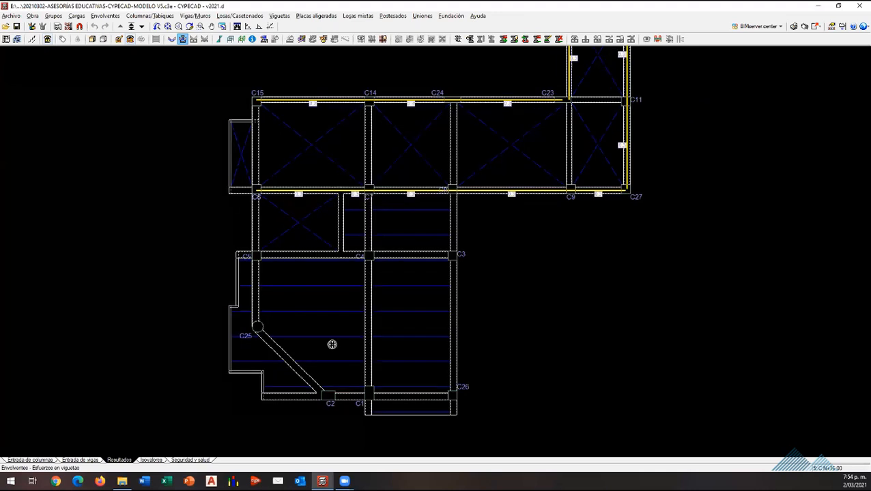
scroll(332, 344, up, 1)
mouse_move(385, 272)
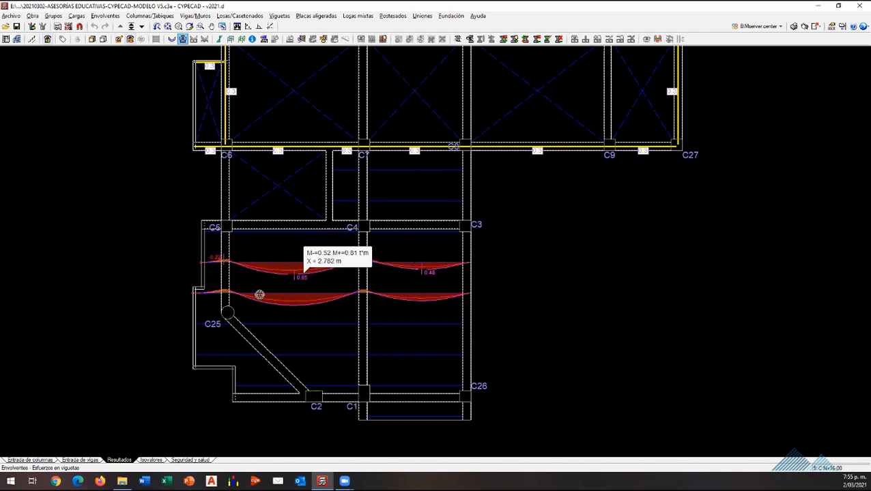
Step: Display the moment envelopes of the two joist lines between beams C7–C8 and C4–C3
scroll(418, 180, up, 3)
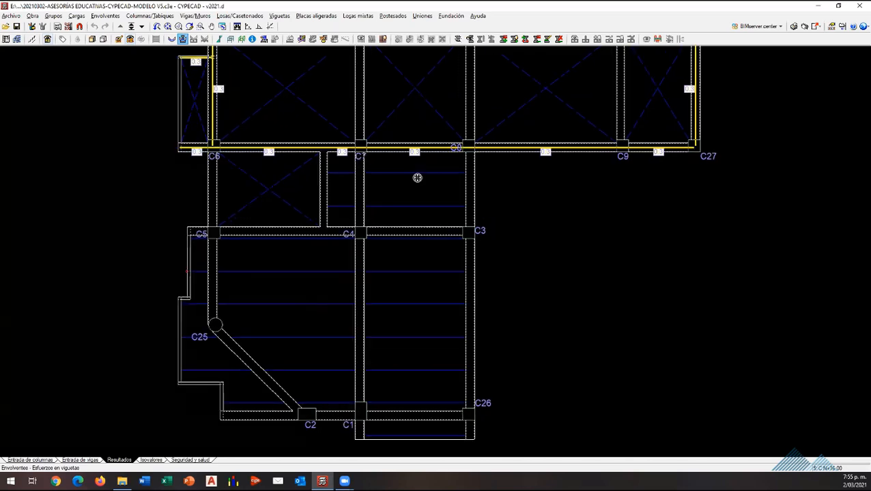
scroll(428, 184, up, 1)
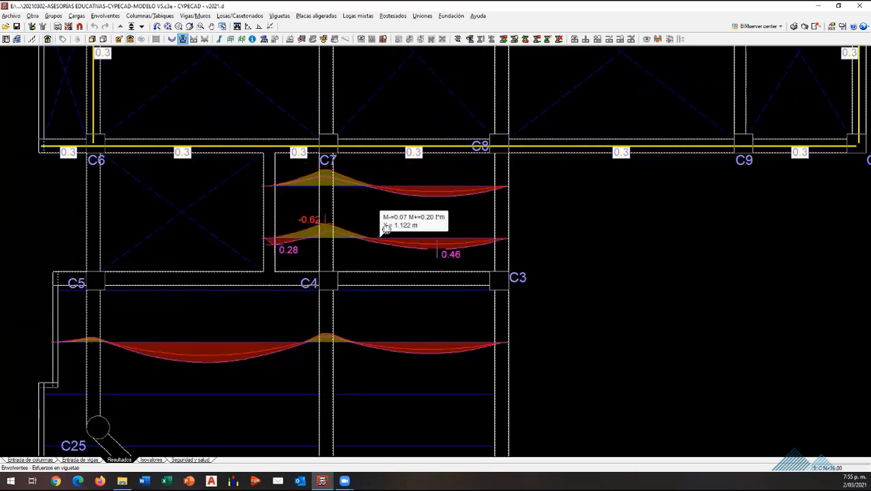
scroll(360, 193, up, 1)
scroll(382, 182, up, 1)
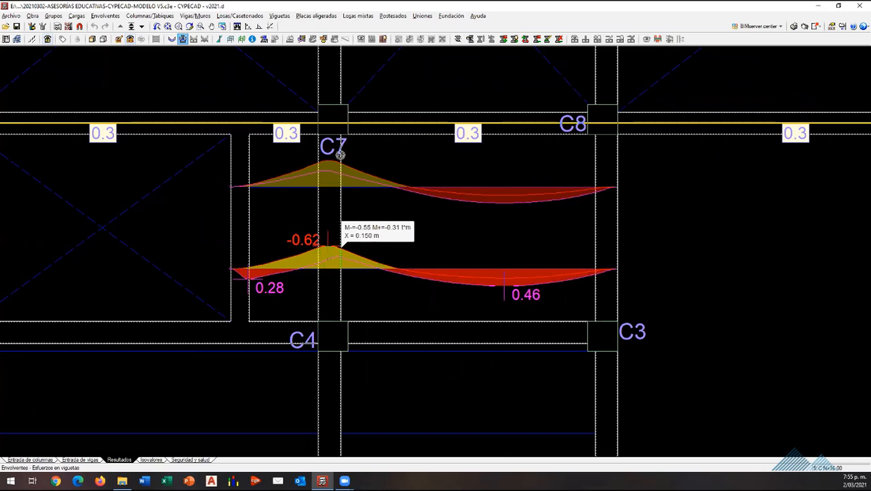
Step: Examine the moment envelope of the joist line nearest beam C4–C3 and compare its position with the joists in the adjoining panels
scroll(353, 171, down, 1)
scroll(381, 198, down, 1)
scroll(295, 202, up, 2)
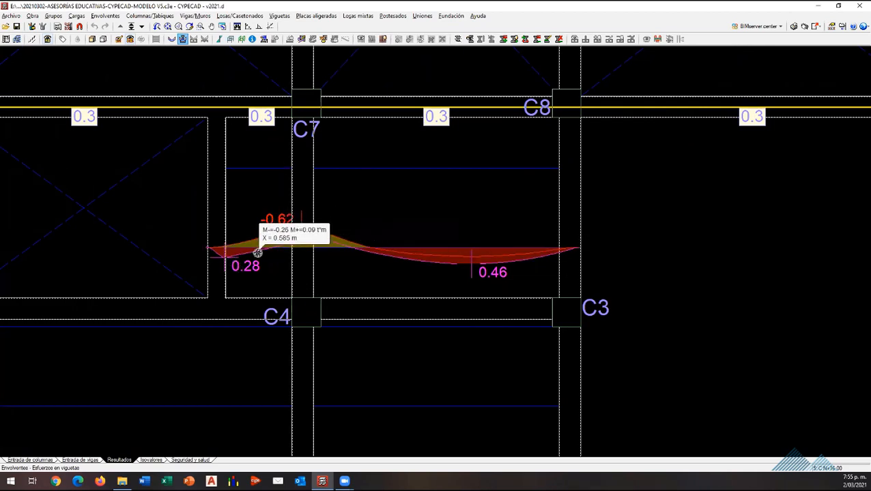
scroll(350, 215, down, 2)
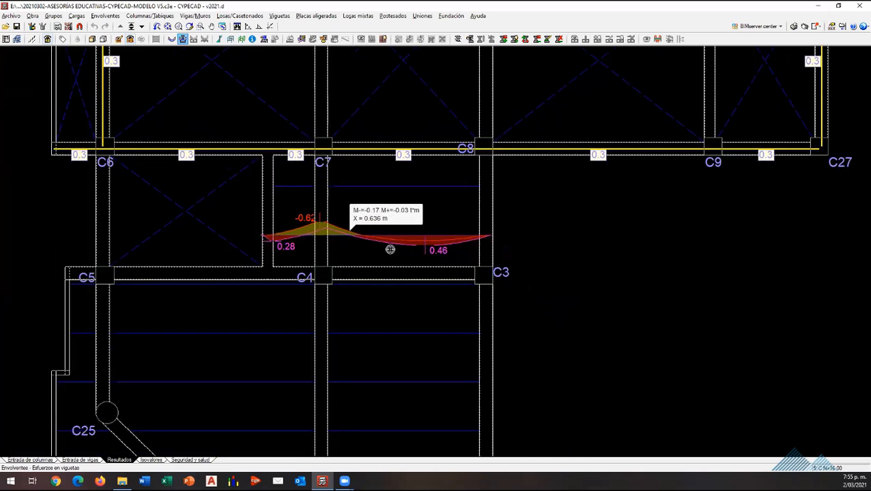
scroll(390, 249, down, 3)
scroll(385, 360, up, 2)
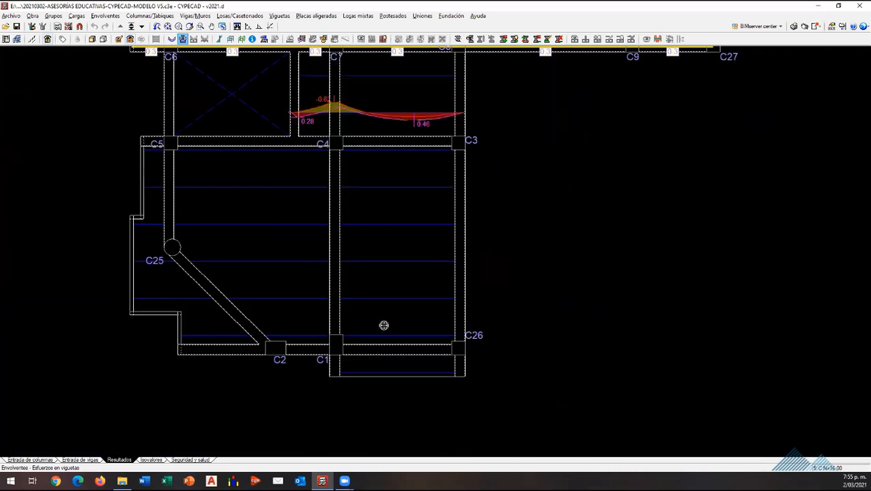
scroll(403, 273, up, 1)
scroll(524, 362, down, 4)
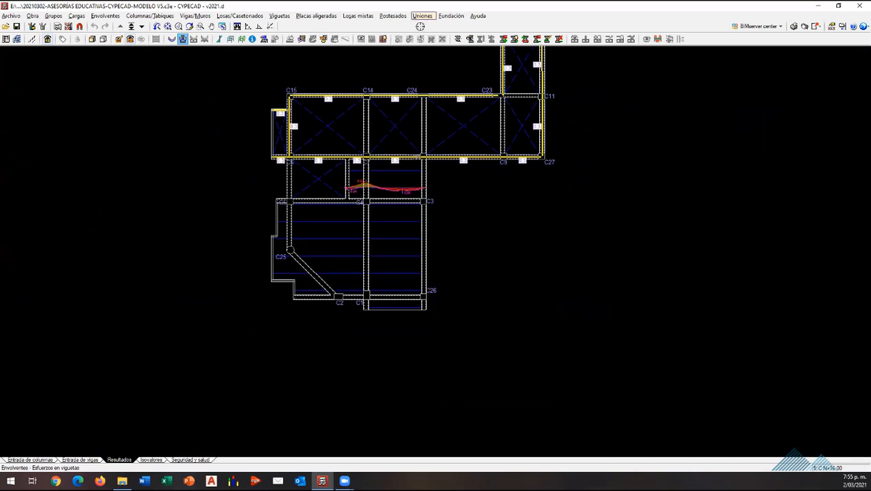
Step: Return the roof floor plan to beam entry and open the slab management tools
click(98, 460)
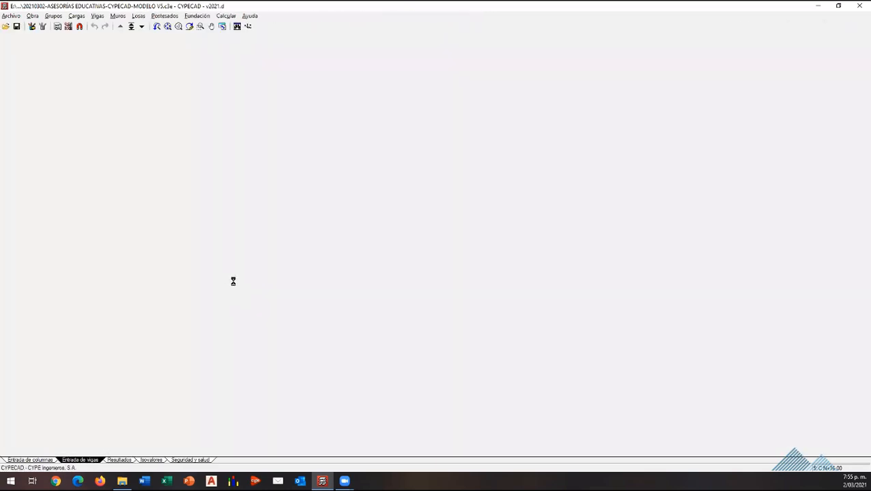
scroll(233, 281, up, 5)
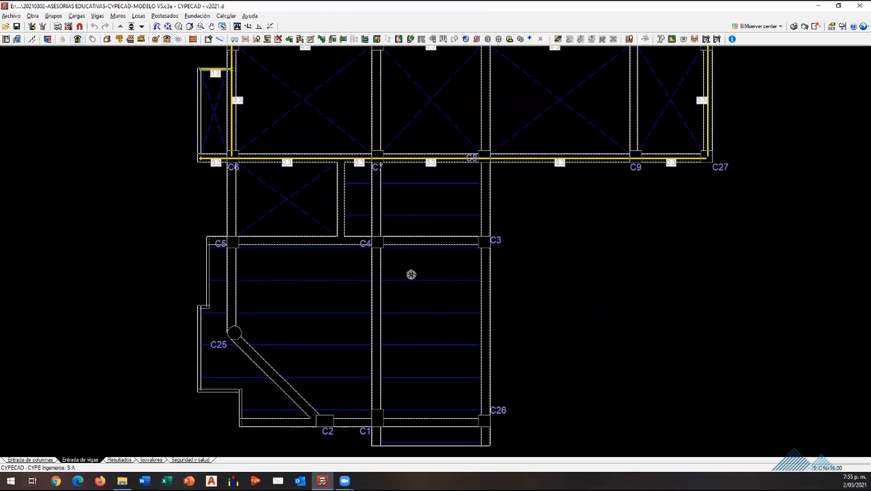
click(138, 15)
click(156, 27)
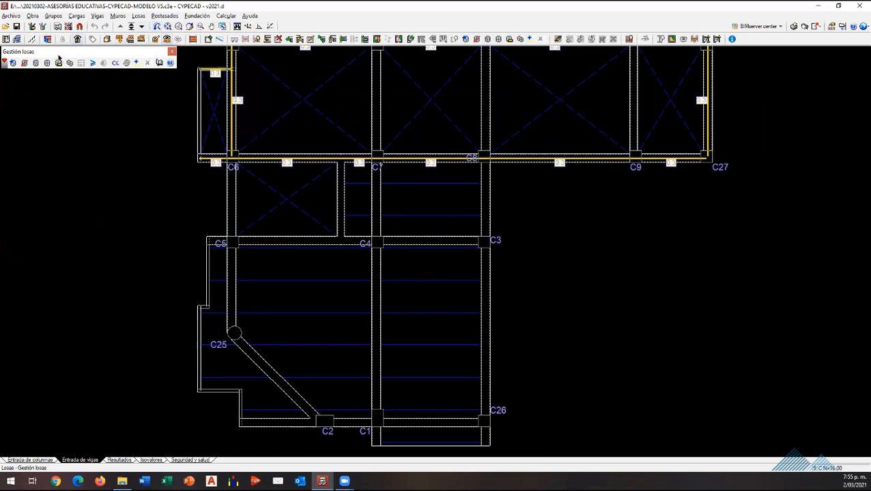
Step: Change the passing point of the joists in the slab panel bounded by C5, C4, C1, C2 and C25
click(36, 63)
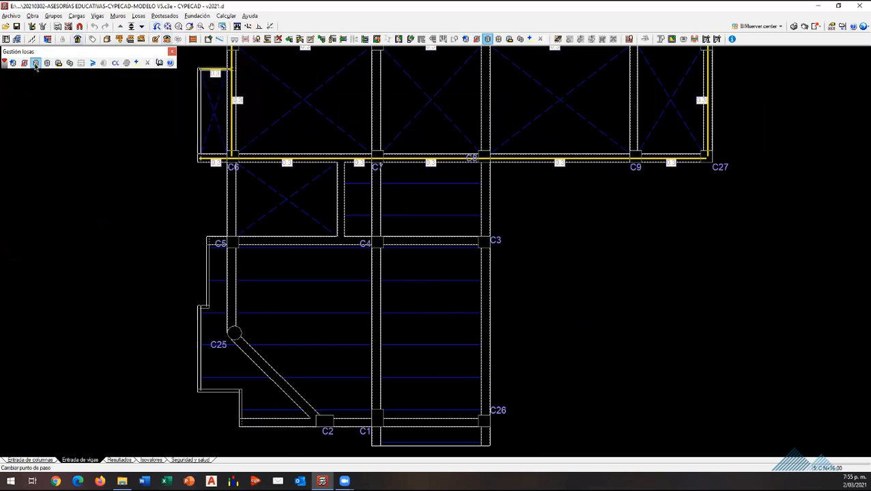
click(276, 275)
click(324, 339)
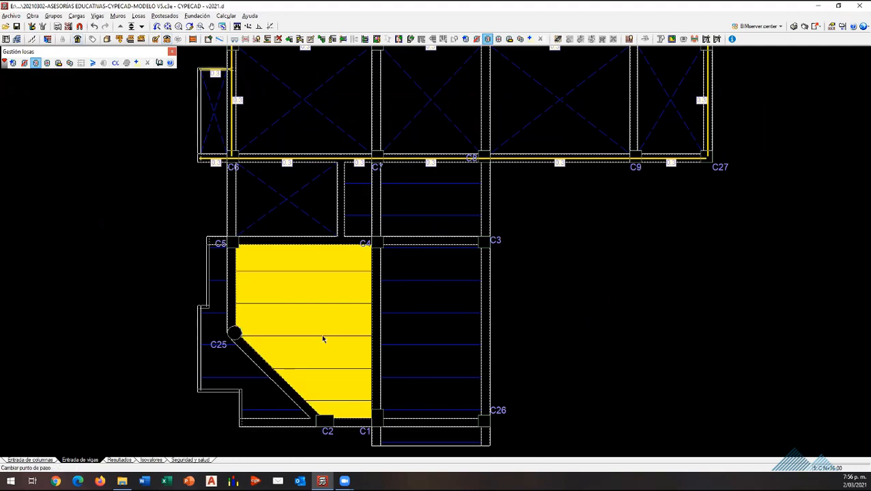
right_click(563, 281)
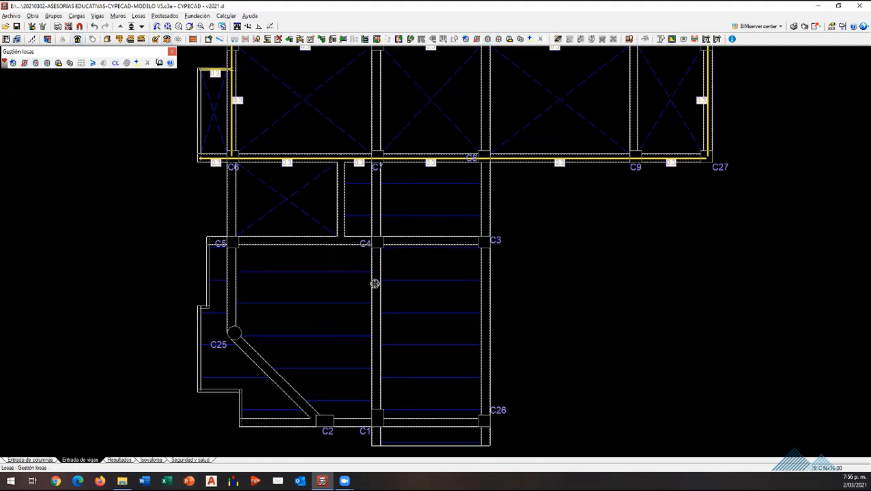
scroll(282, 292, down, 2)
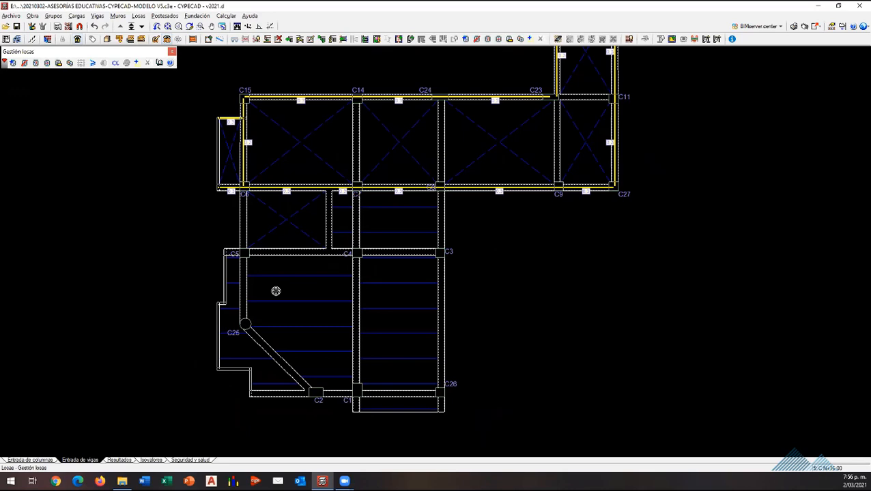
scroll(227, 305, up, 3)
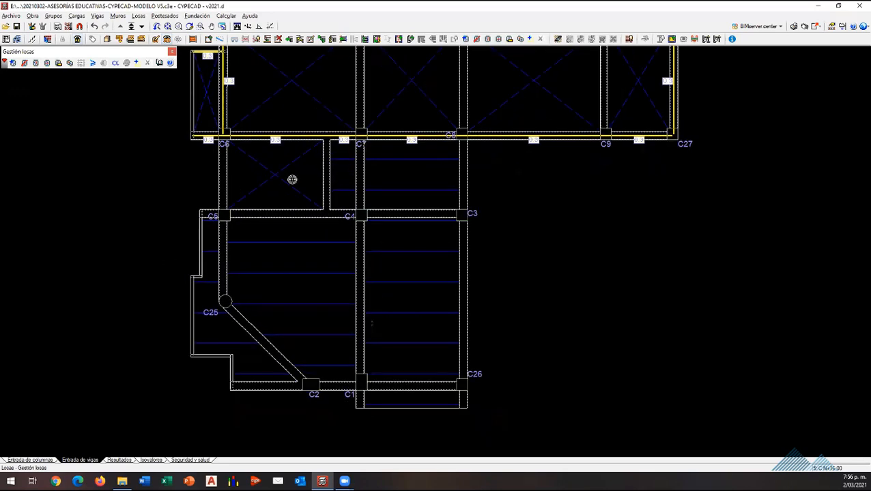
Step: Copy the joist slab properties, including the passing point, from the C7–C8–C4–C3 panel to the panel bounded by C5, C4, C1, C2 and C25
scroll(292, 179, up, 1)
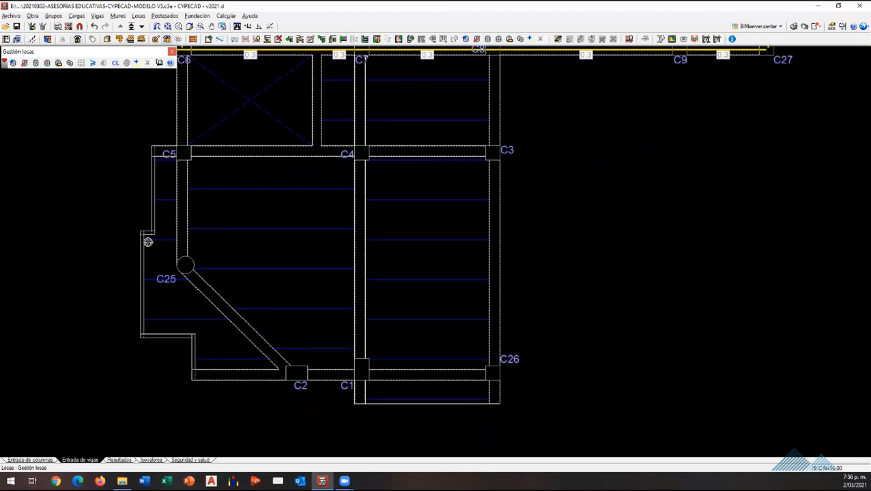
scroll(292, 290, down, 2)
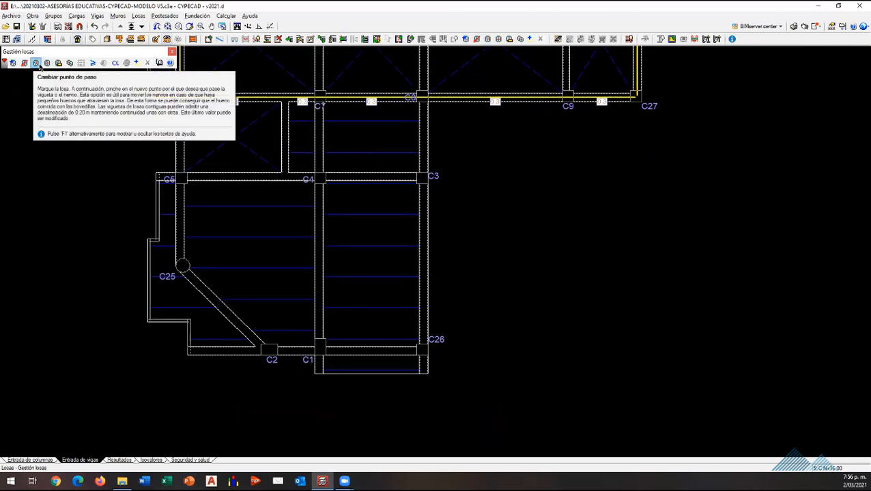
click(70, 63)
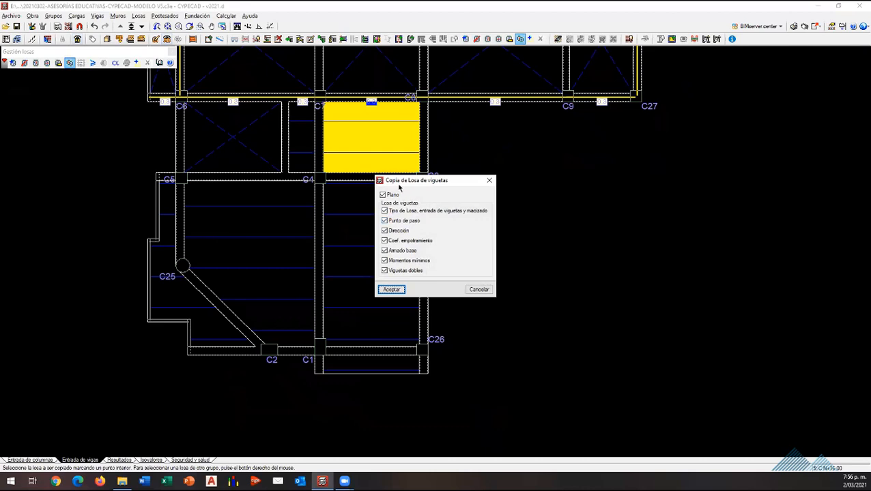
key(Return)
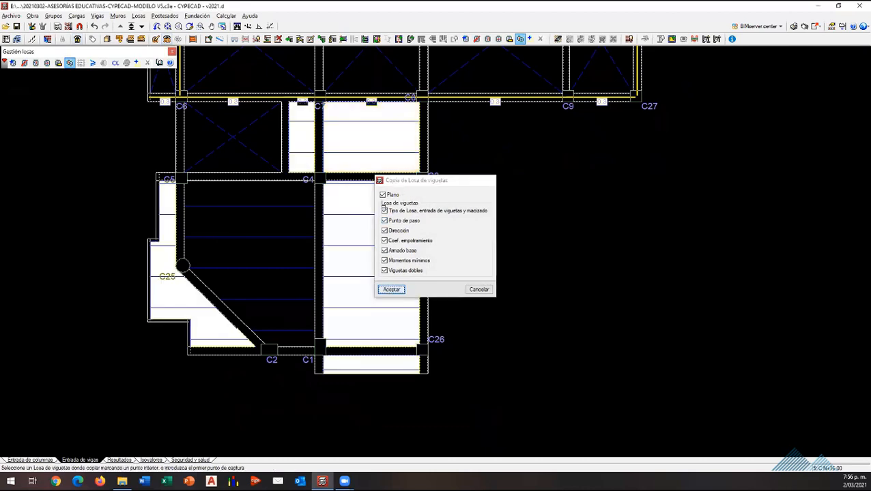
click(280, 247)
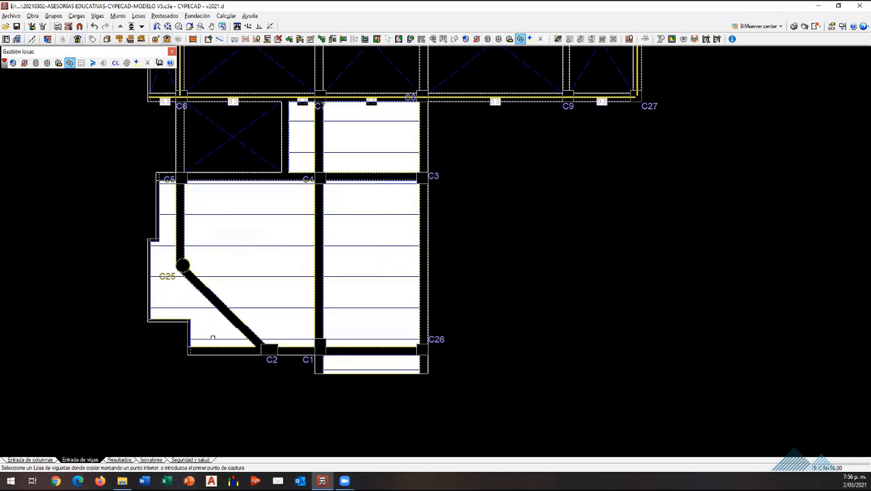
scroll(212, 338, down, 3)
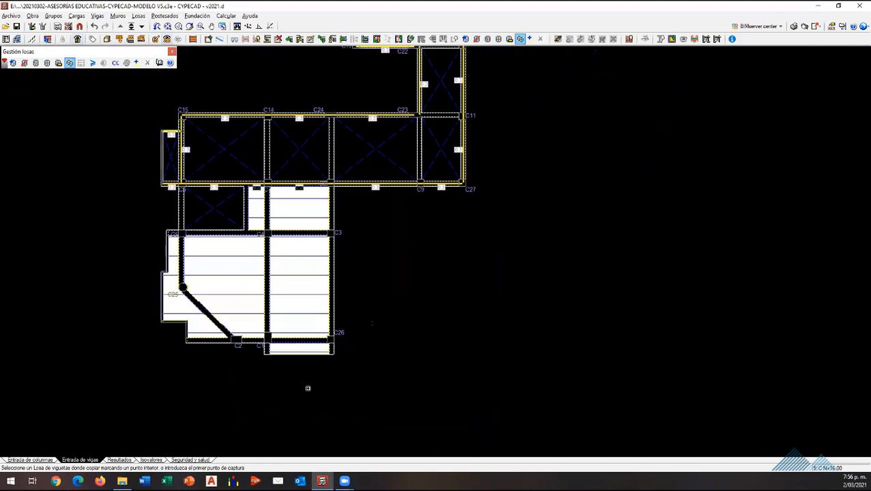
click(173, 52)
scroll(222, 334, up, 5)
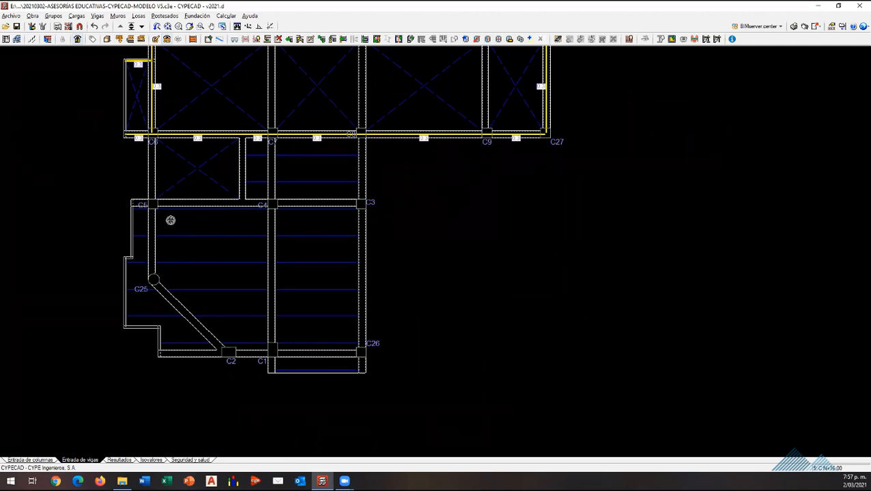
Step: Request the joist force envelopes in the results with positive and negative moments, persistent situations and values per rib
click(112, 460)
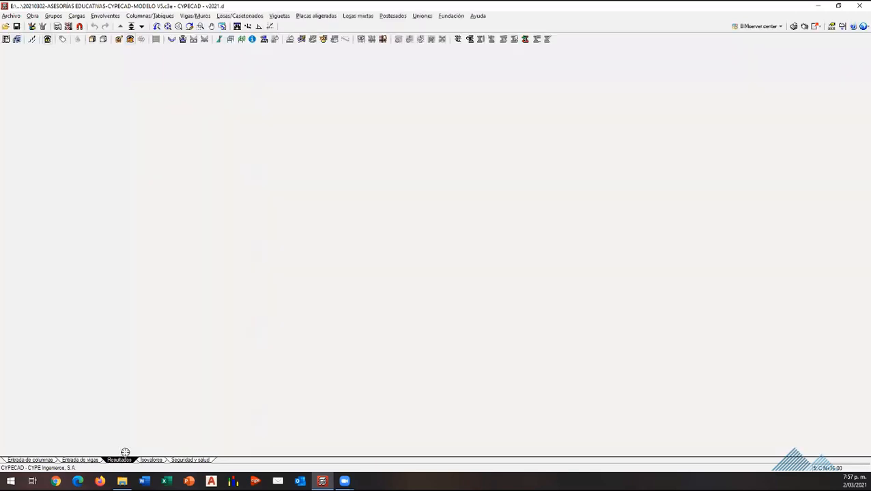
scroll(482, 352, up, 1)
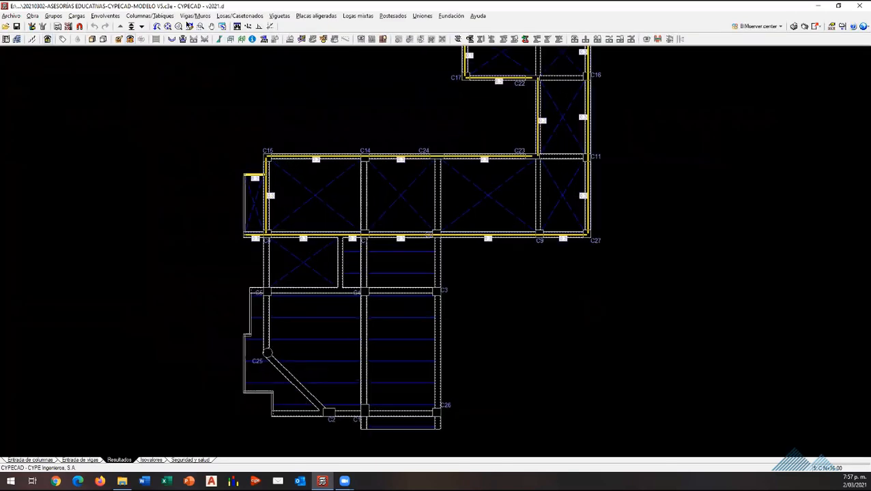
click(116, 15)
click(151, 38)
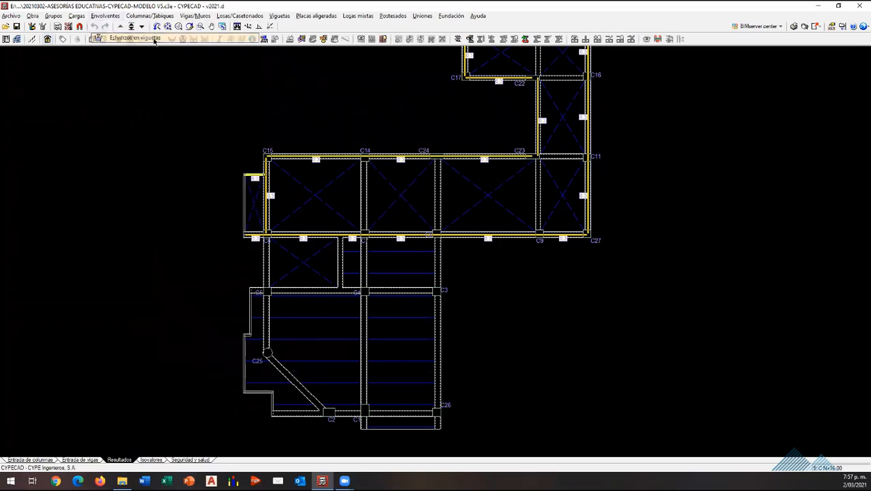
click(401, 339)
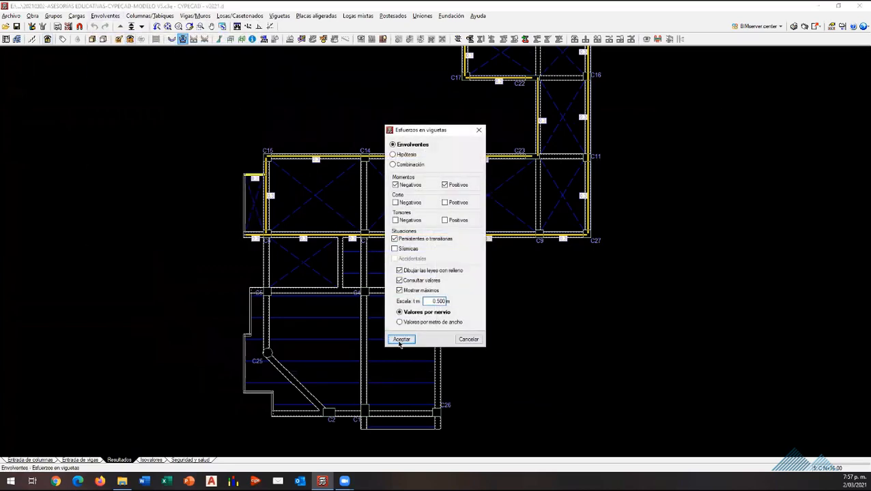
scroll(337, 318, up, 4)
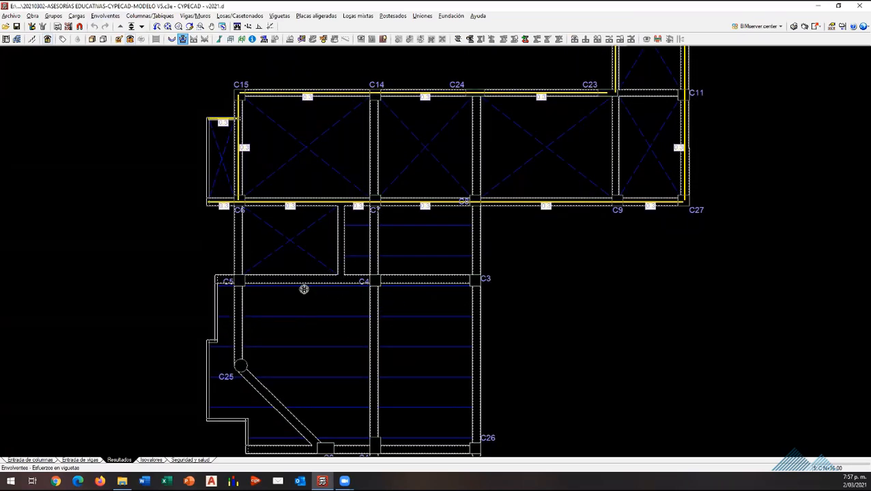
Step: Return to beam entry, recalculate the structure with the changed joist layout and close the calculation error report
click(80, 460)
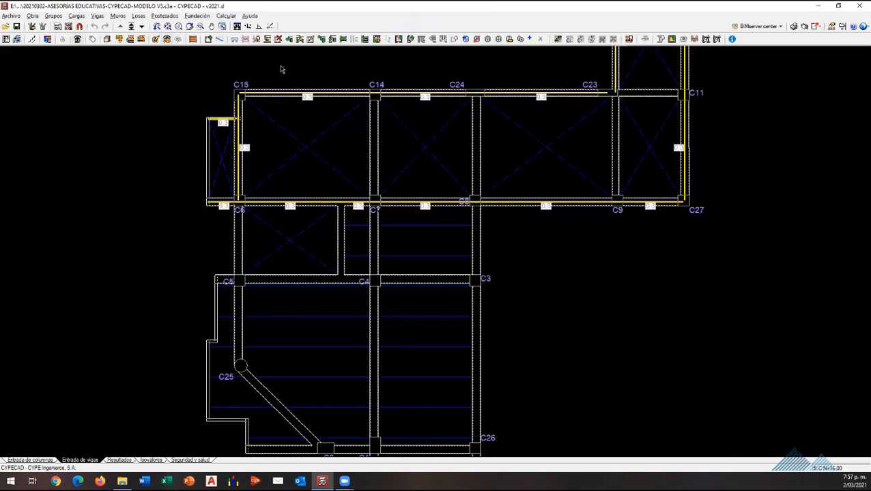
click(226, 15)
click(266, 48)
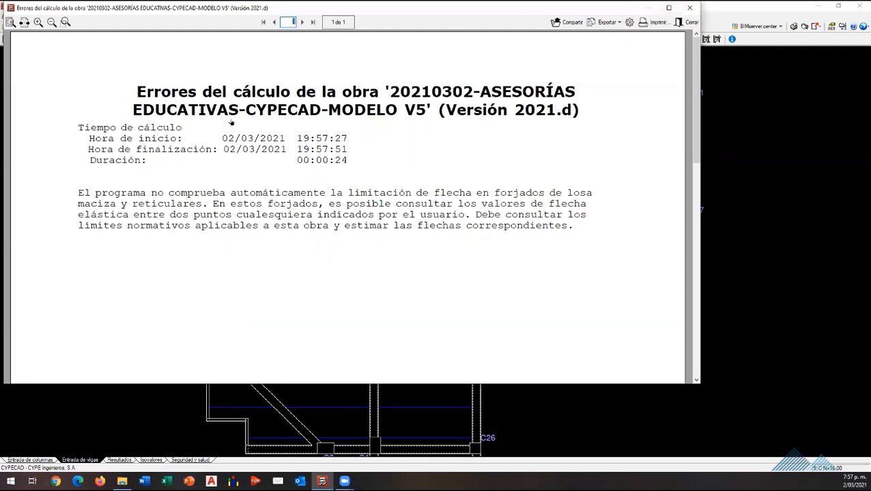
key(Escape)
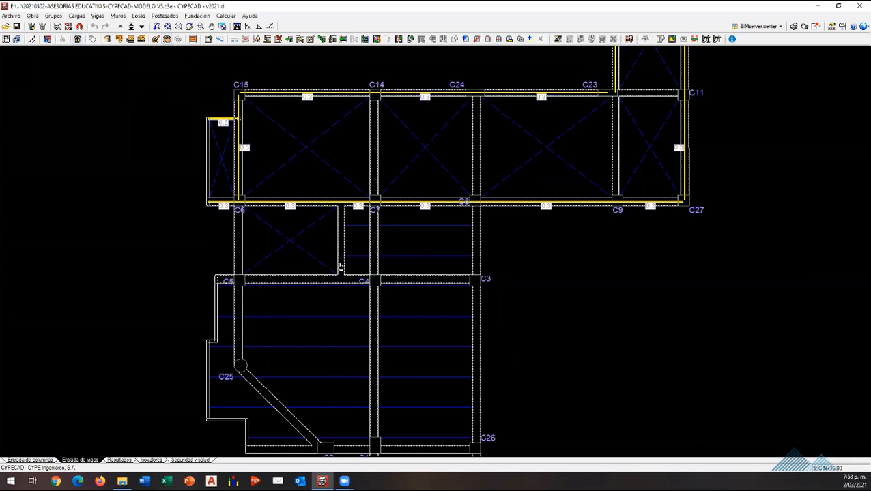
scroll(431, 322, down, 1)
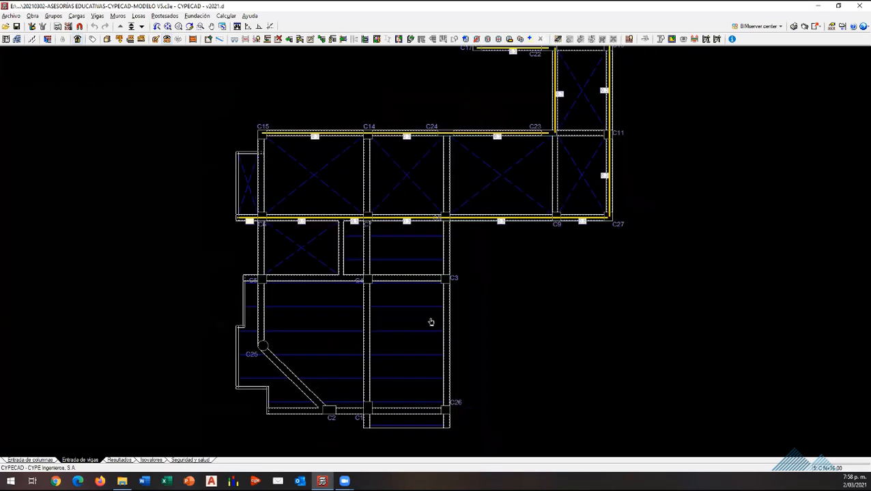
scroll(431, 322, down, 3)
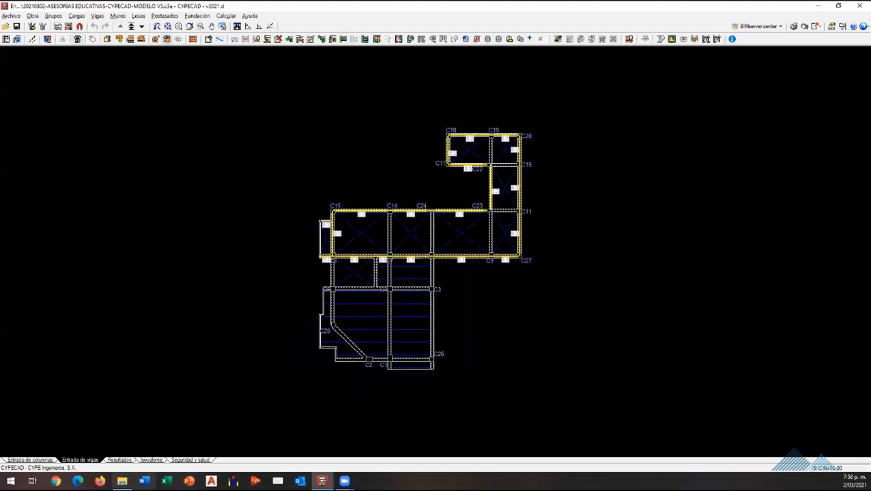
Step: Switch to the results and open column C23 in the column reinforcement editor
click(121, 460)
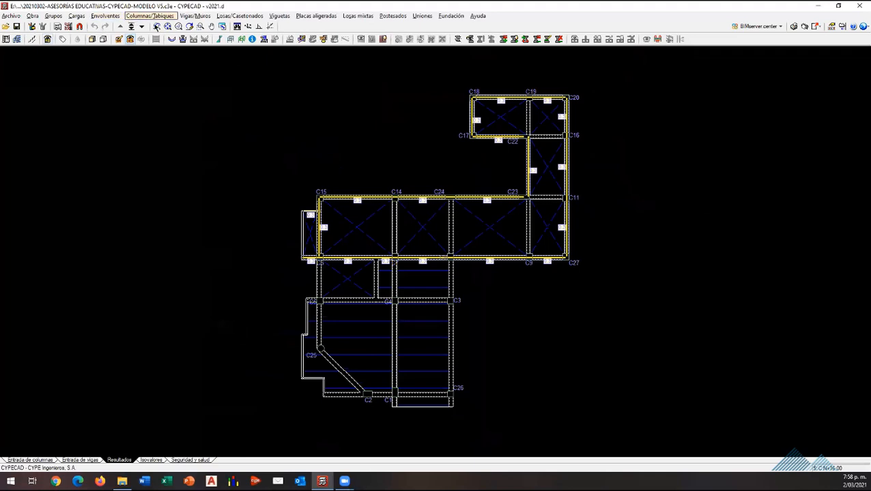
click(150, 16)
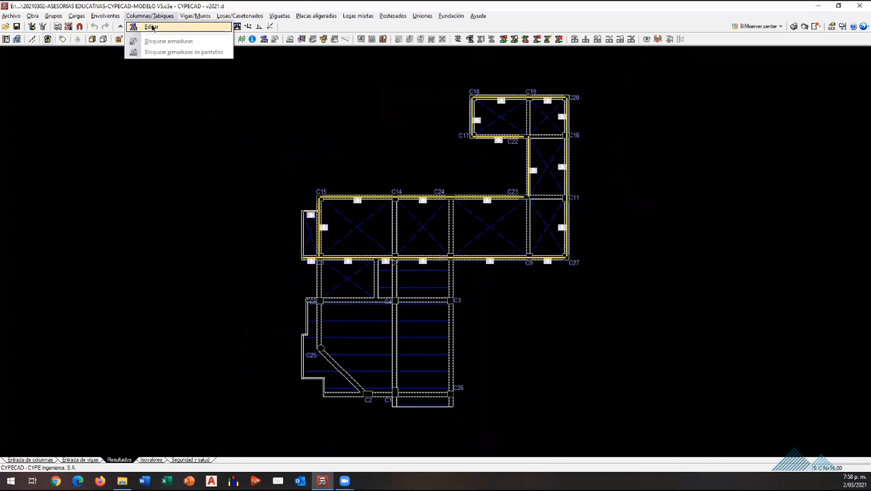
click(152, 27)
scroll(655, 326, up, 2)
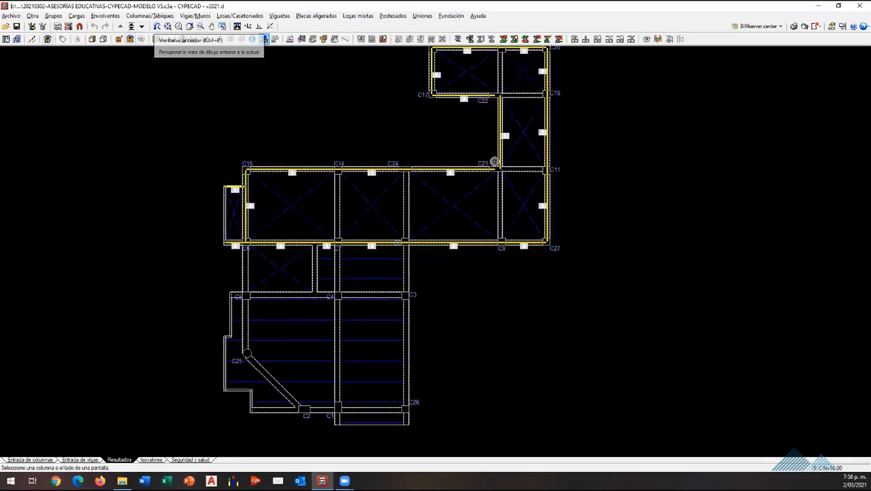
scroll(494, 162, up, 2)
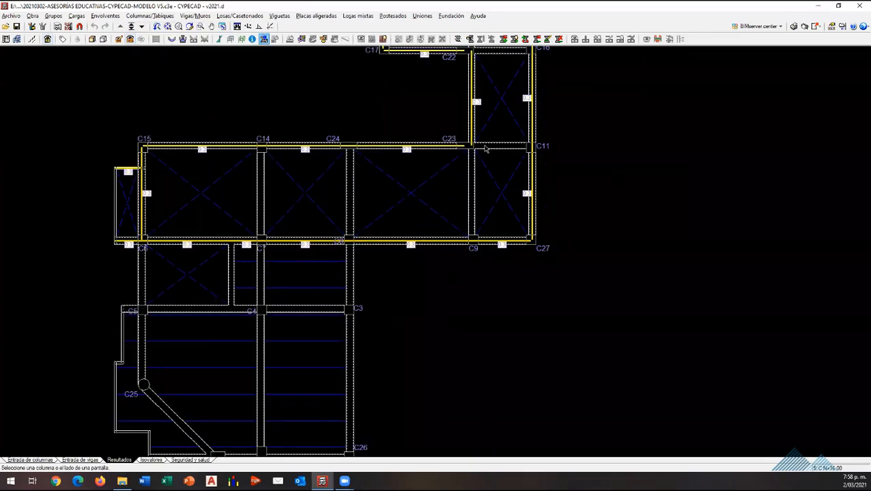
click(485, 149)
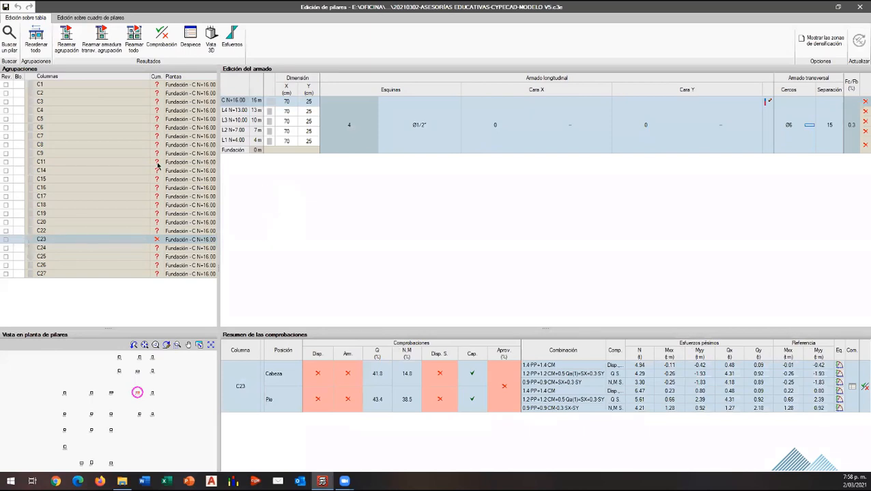
mouse_move(157, 162)
Step: Display column C23's force diagrams for the self-weight hypothesis and examine the axial force, moments and shears at the foundation level
click(233, 41)
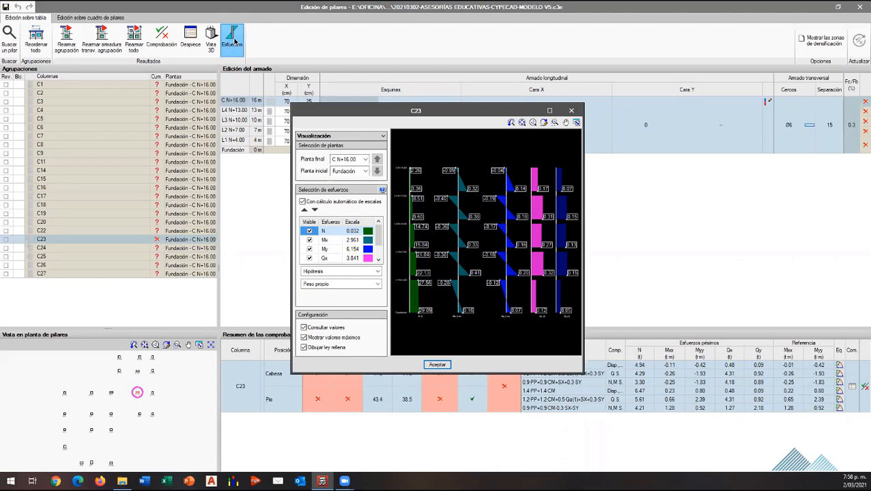
mouse_move(486, 193)
mouse_move(379, 241)
mouse_down()
mouse_move(378, 254)
mouse_move(379, 236)
mouse_up()
mouse_move(409, 305)
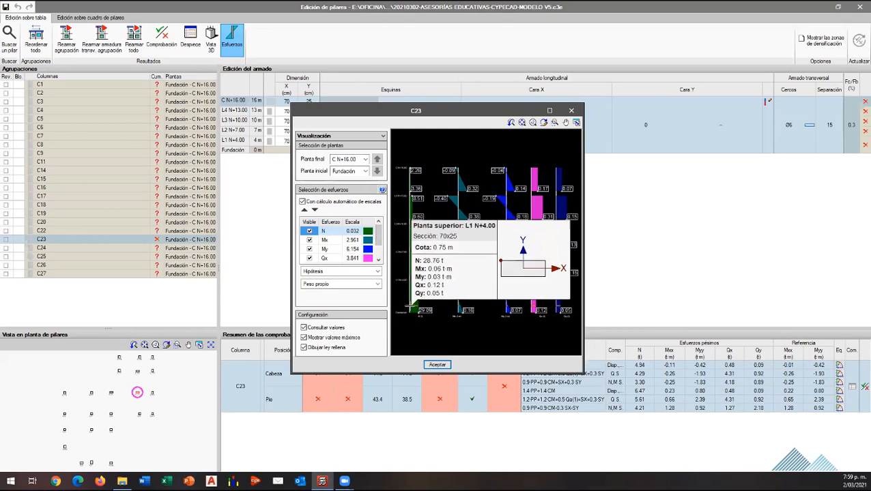
scroll(444, 317, up, 3)
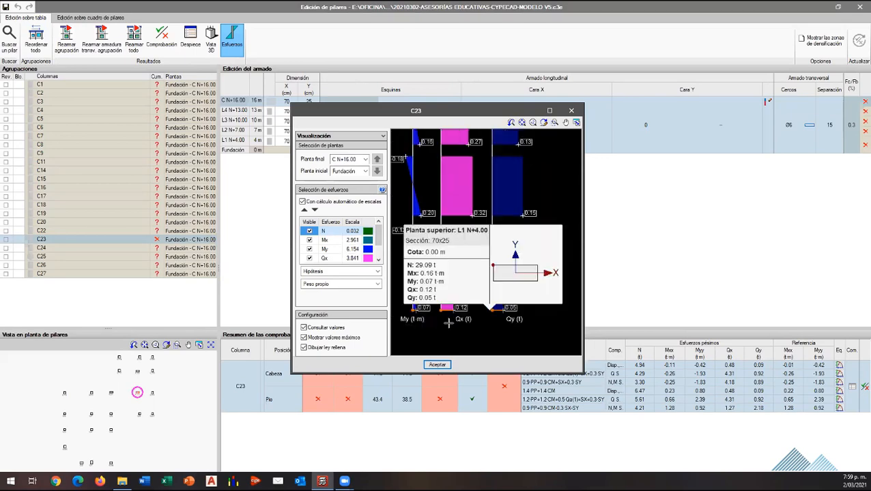
scroll(448, 323, down, 4)
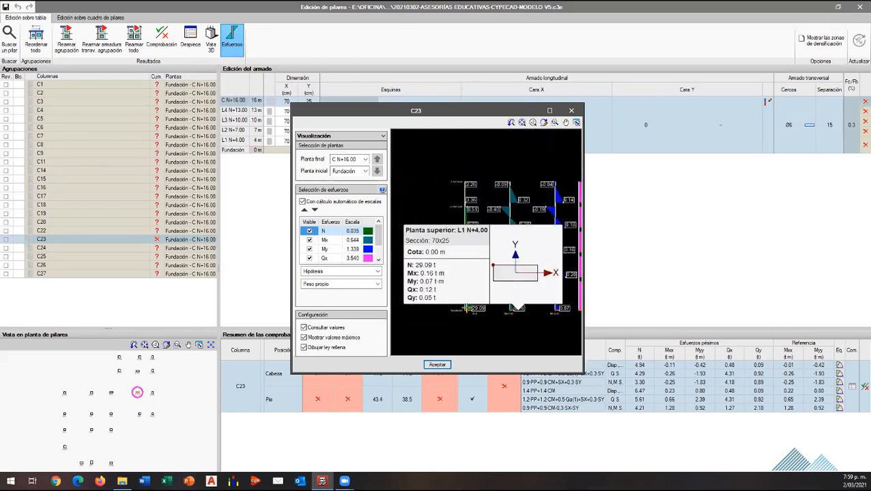
scroll(466, 308, up, 5)
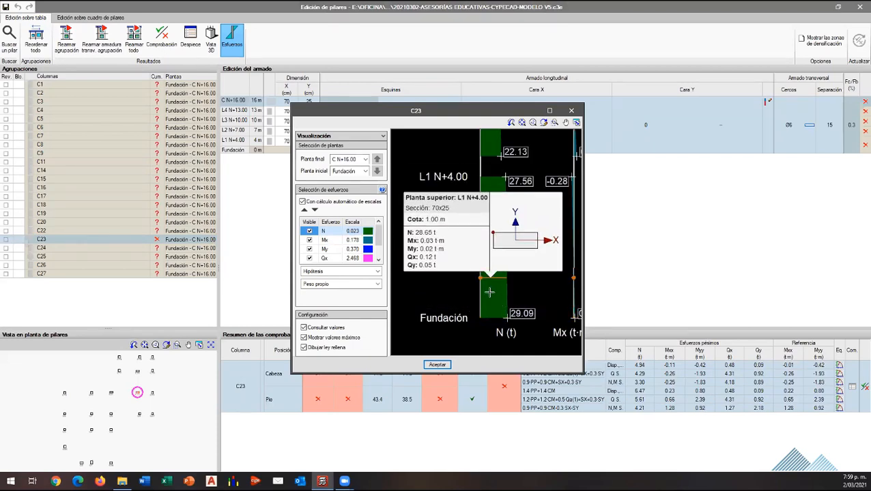
scroll(489, 292, down, 3)
scroll(501, 276, up, 5)
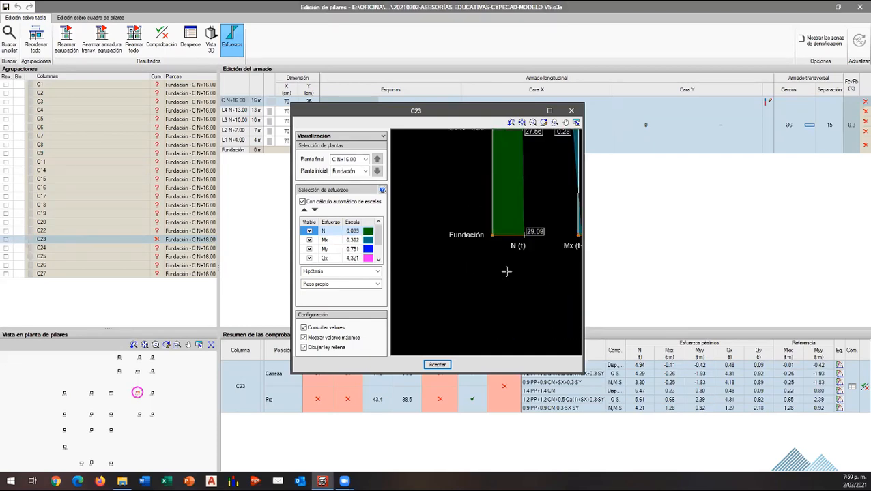
scroll(506, 272, up, 3)
scroll(505, 230, down, 3)
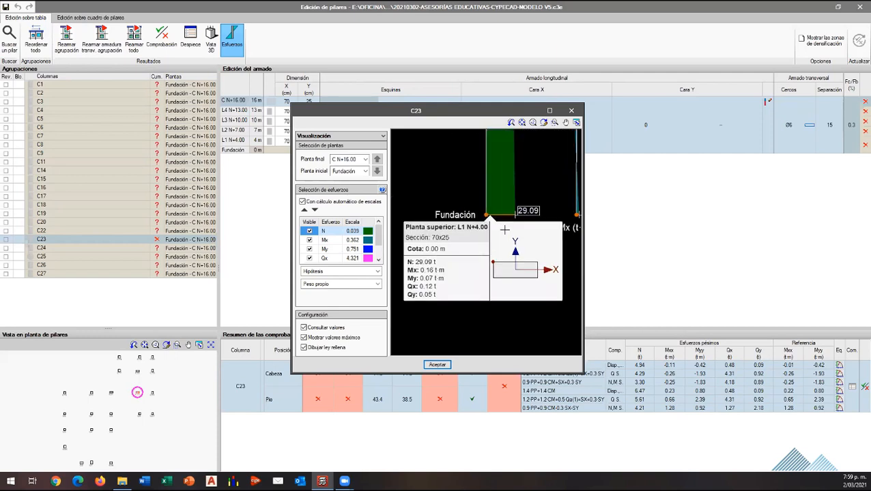
scroll(505, 230, down, 1)
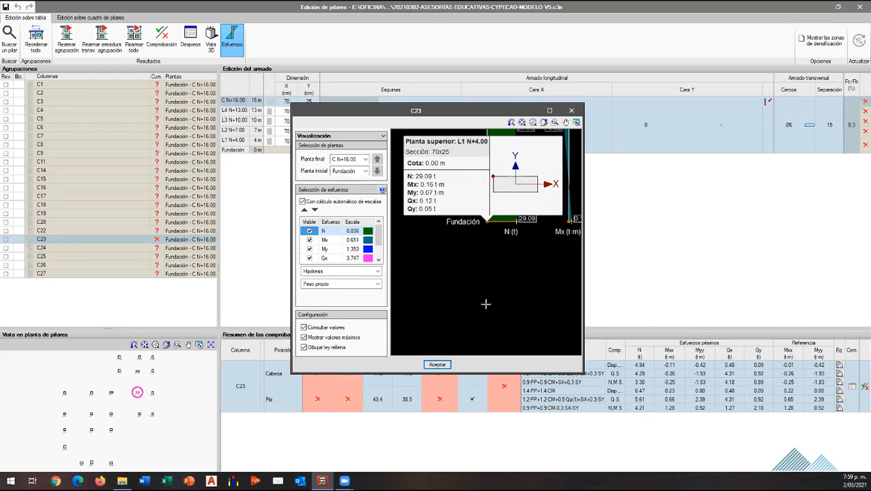
scroll(473, 305, down, 2)
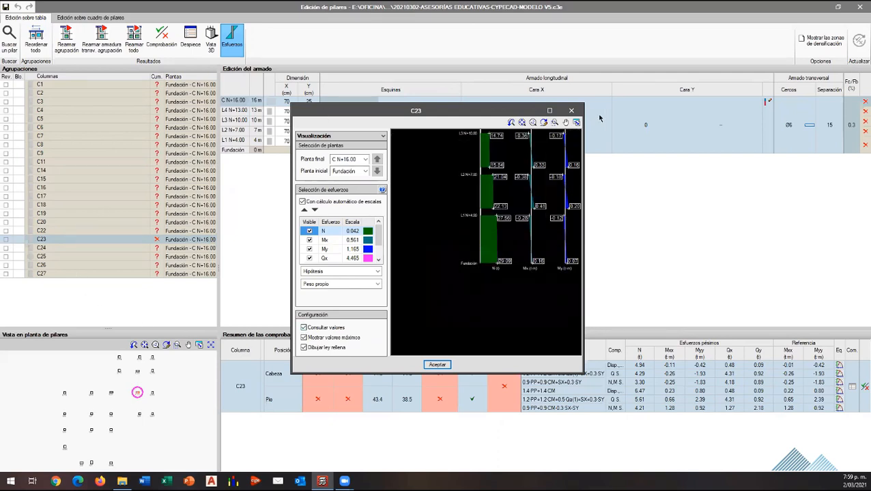
Step: Close the C23 force diagrams and exit the column reinforcement editor to the floor plan
click(571, 111)
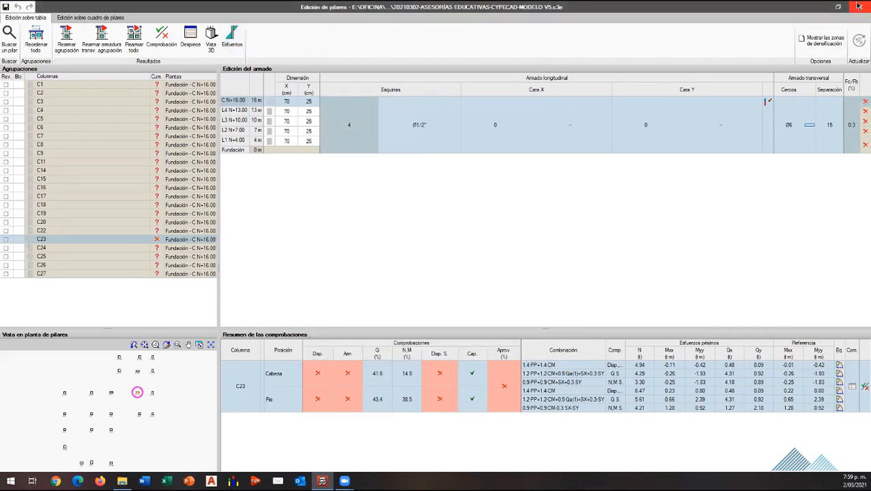
click(858, 6)
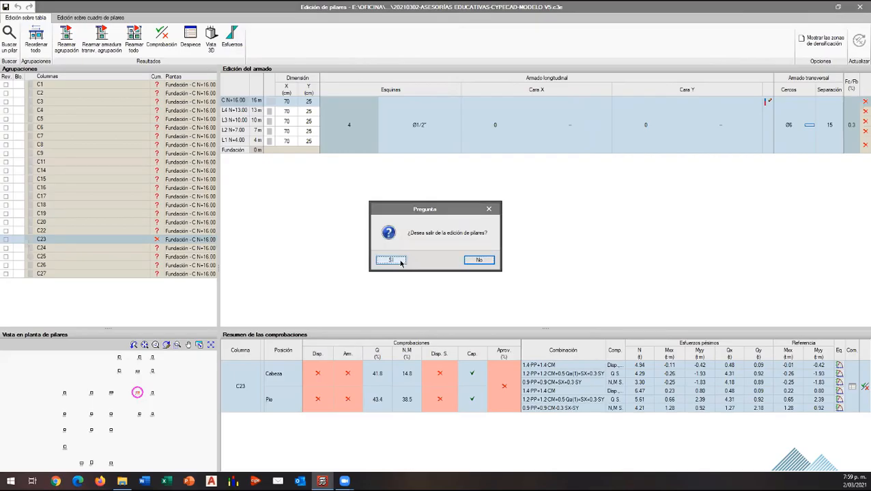
click(400, 262)
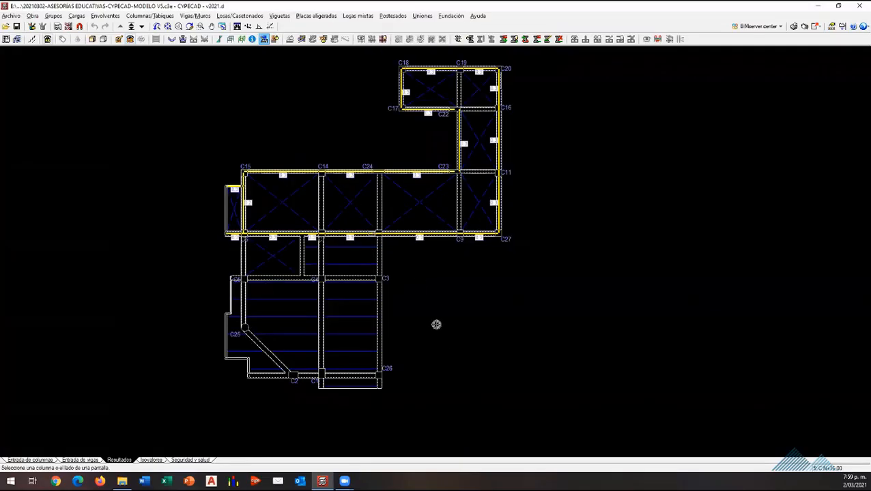